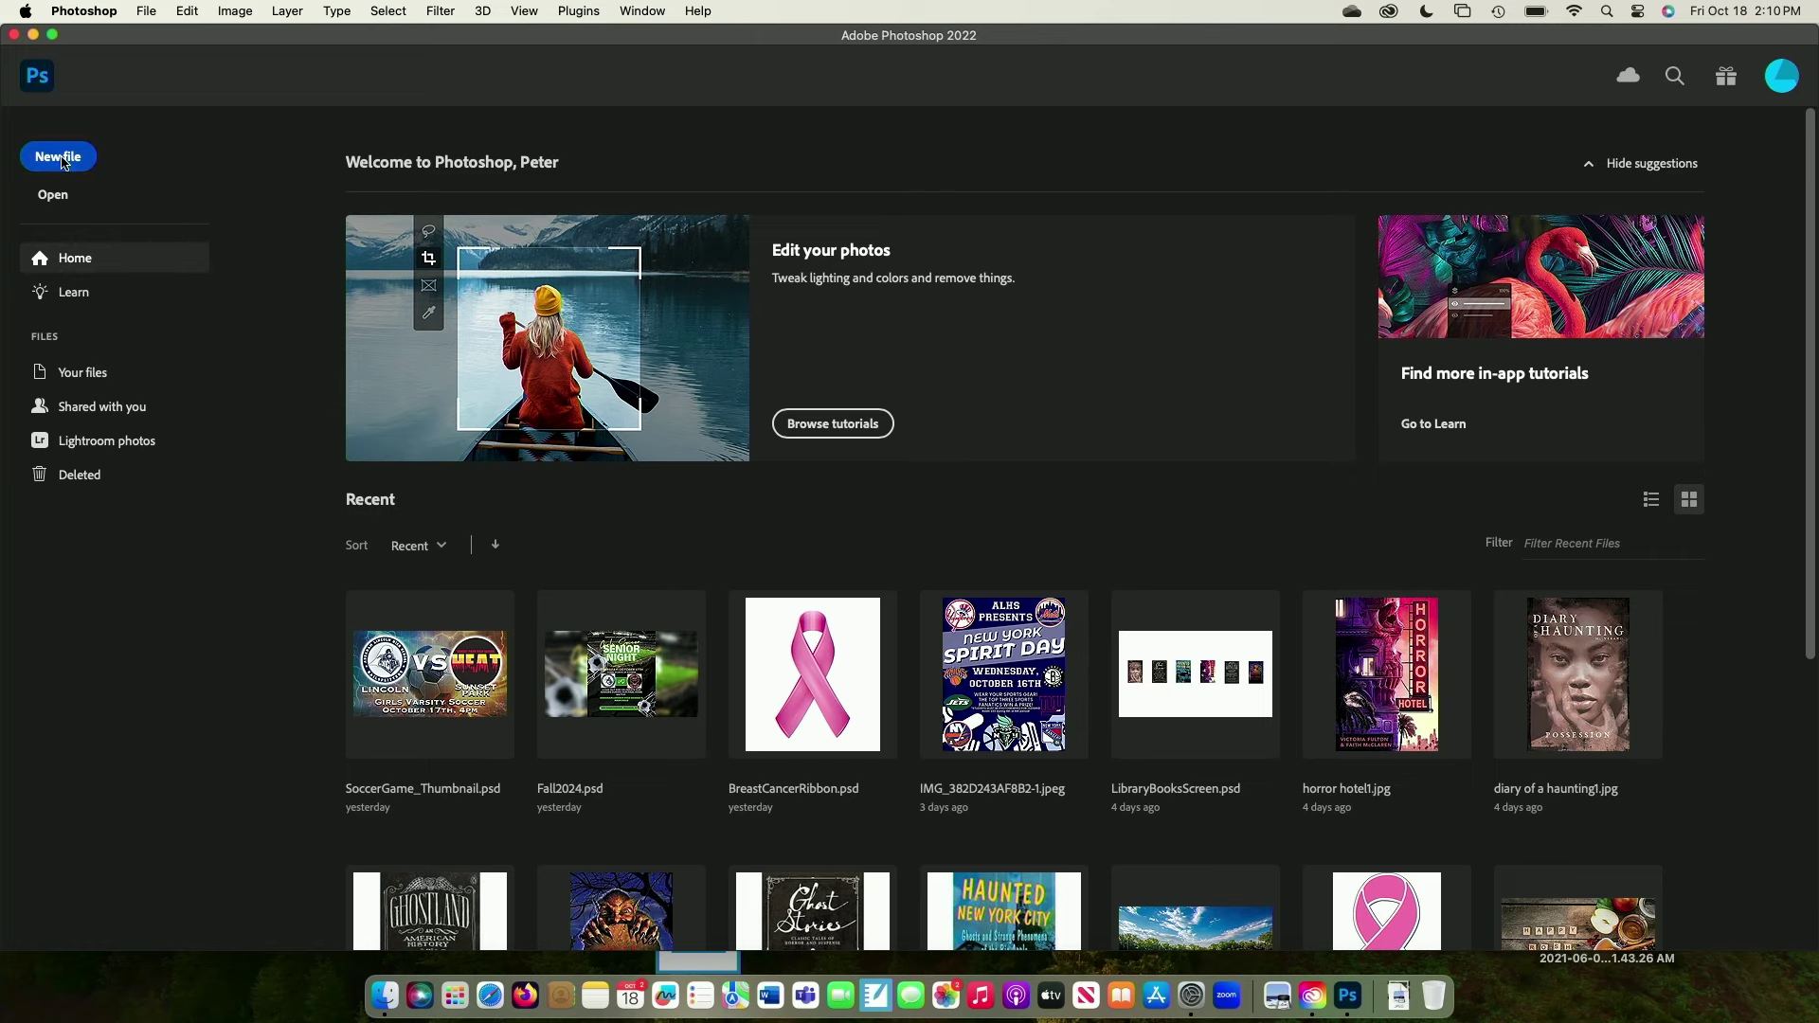
# Open the New Document dialog and browse the Photo, Print, Web and Art & Illustration presets
pyautogui.click(61, 157)
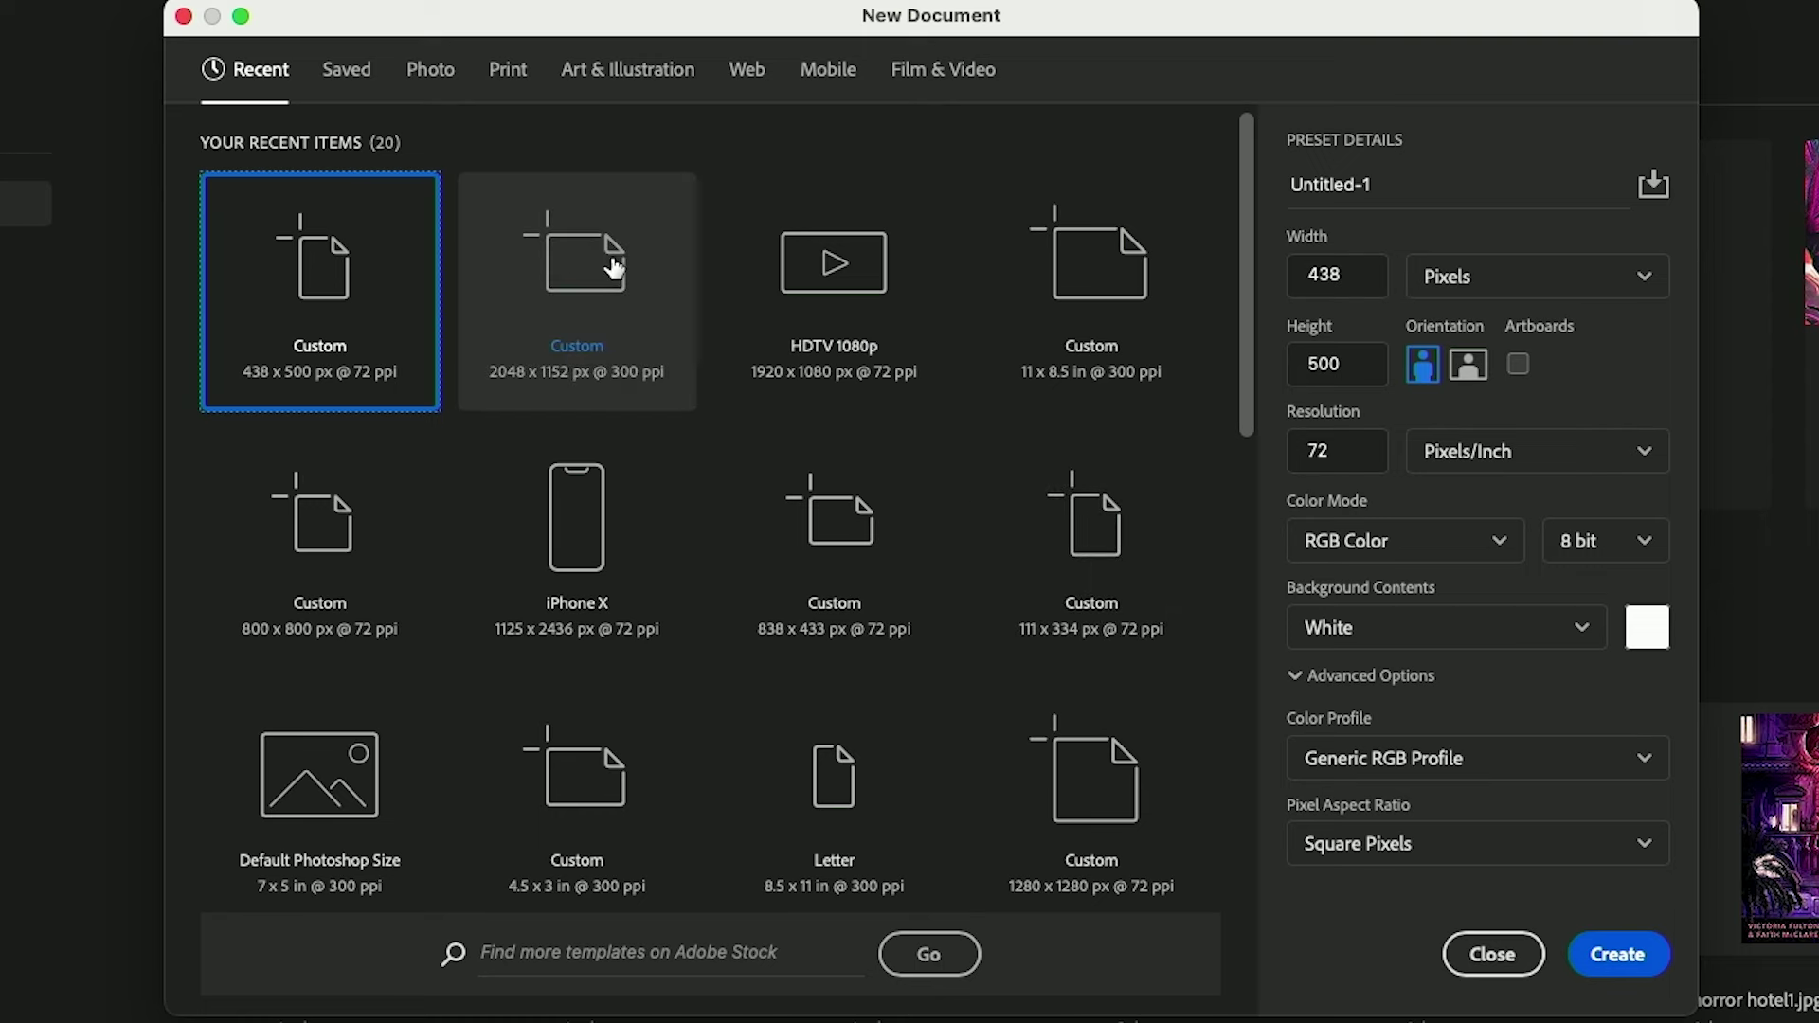
pyautogui.click(428, 71)
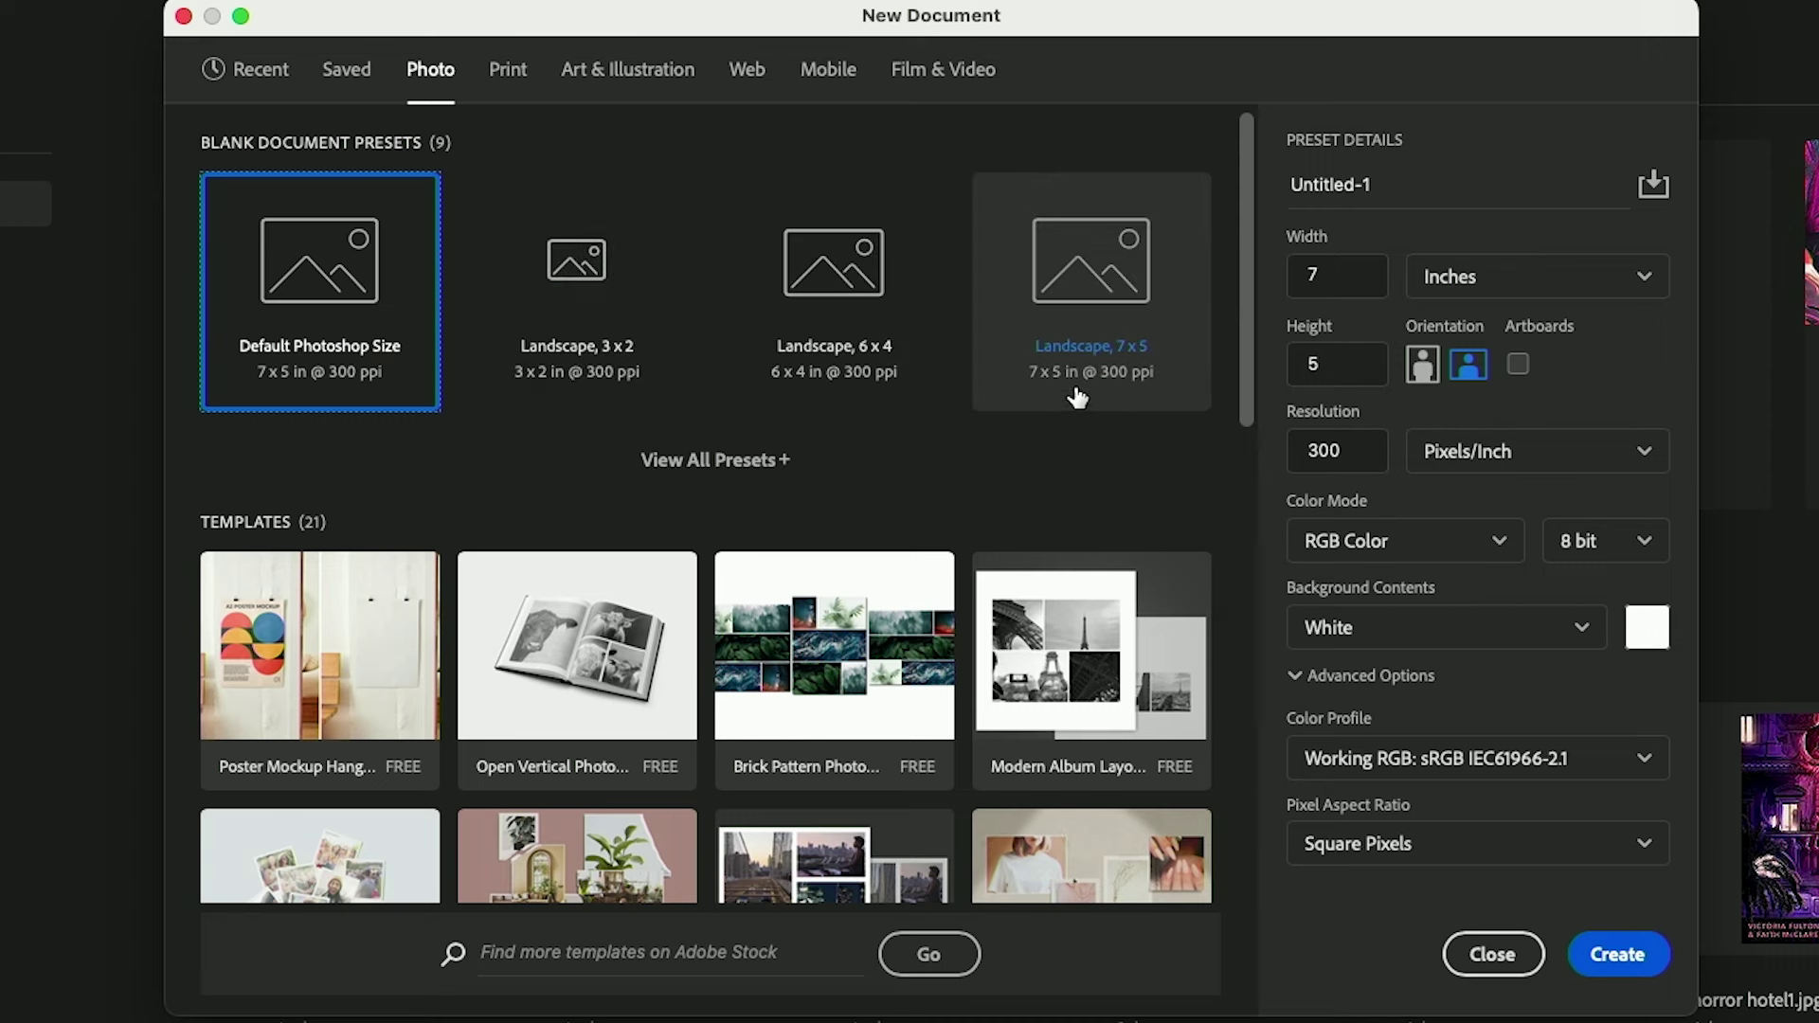
pyautogui.click(521, 65)
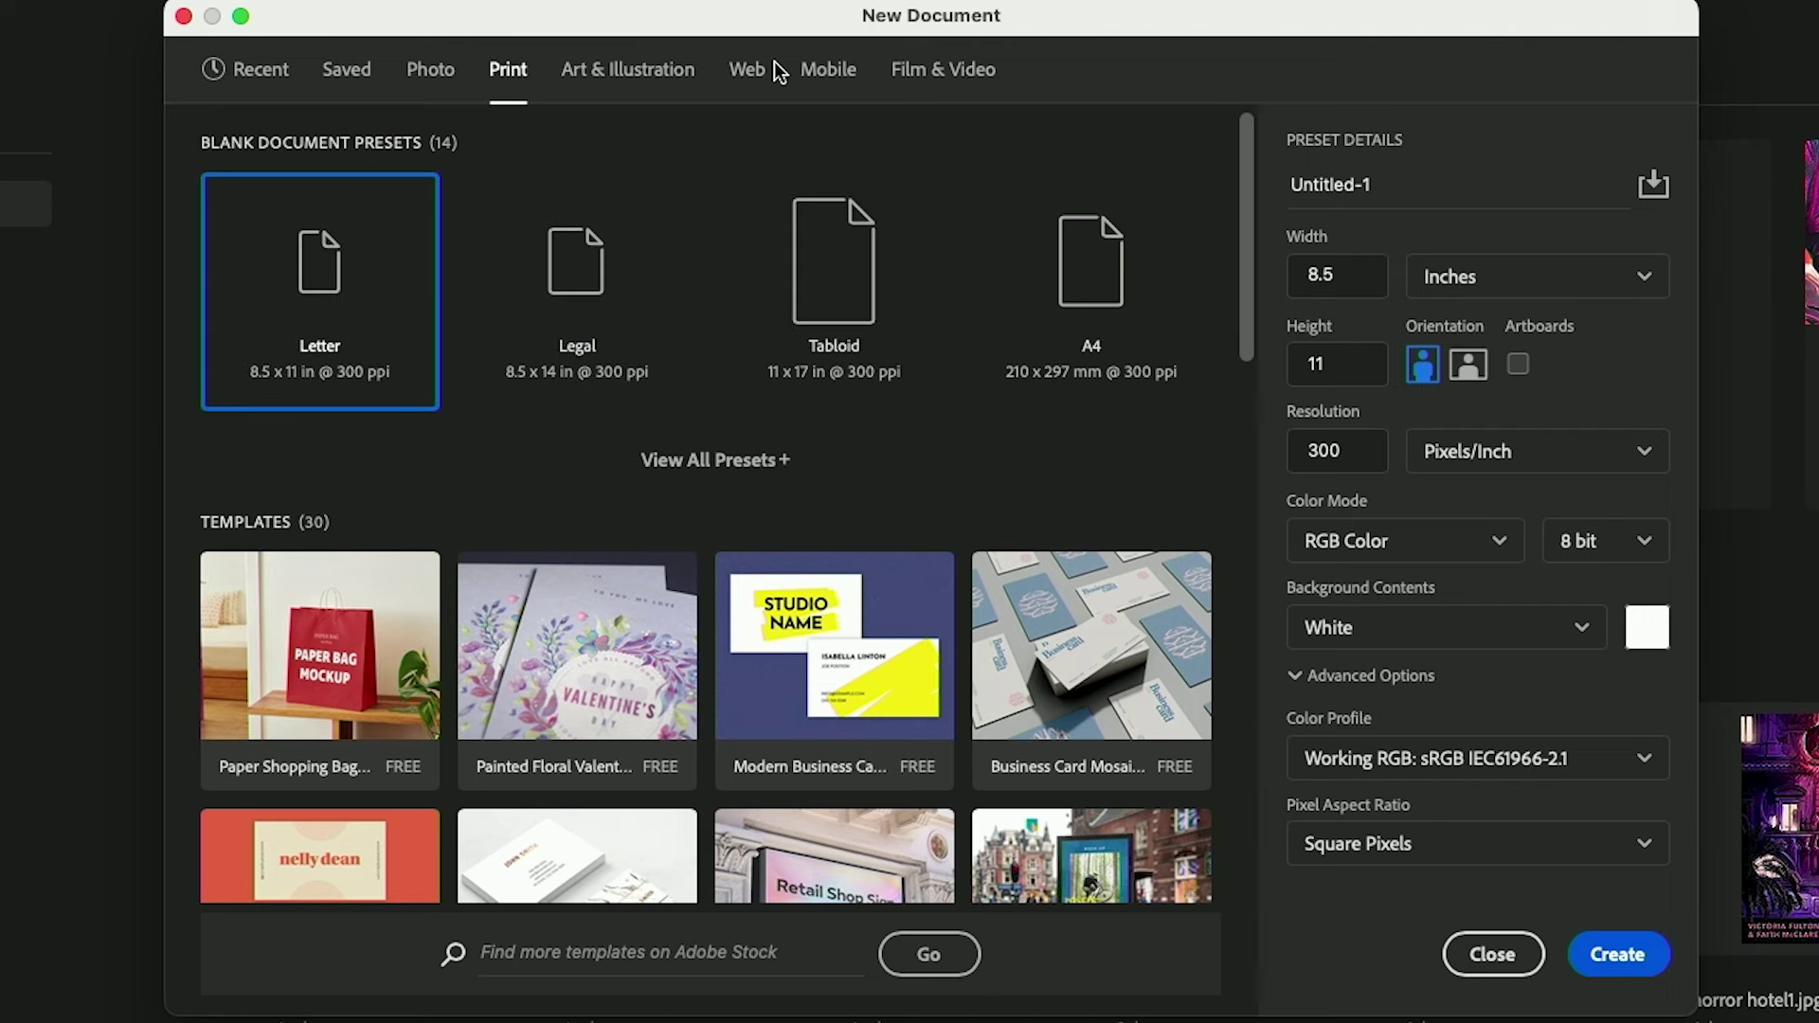
pyautogui.click(747, 73)
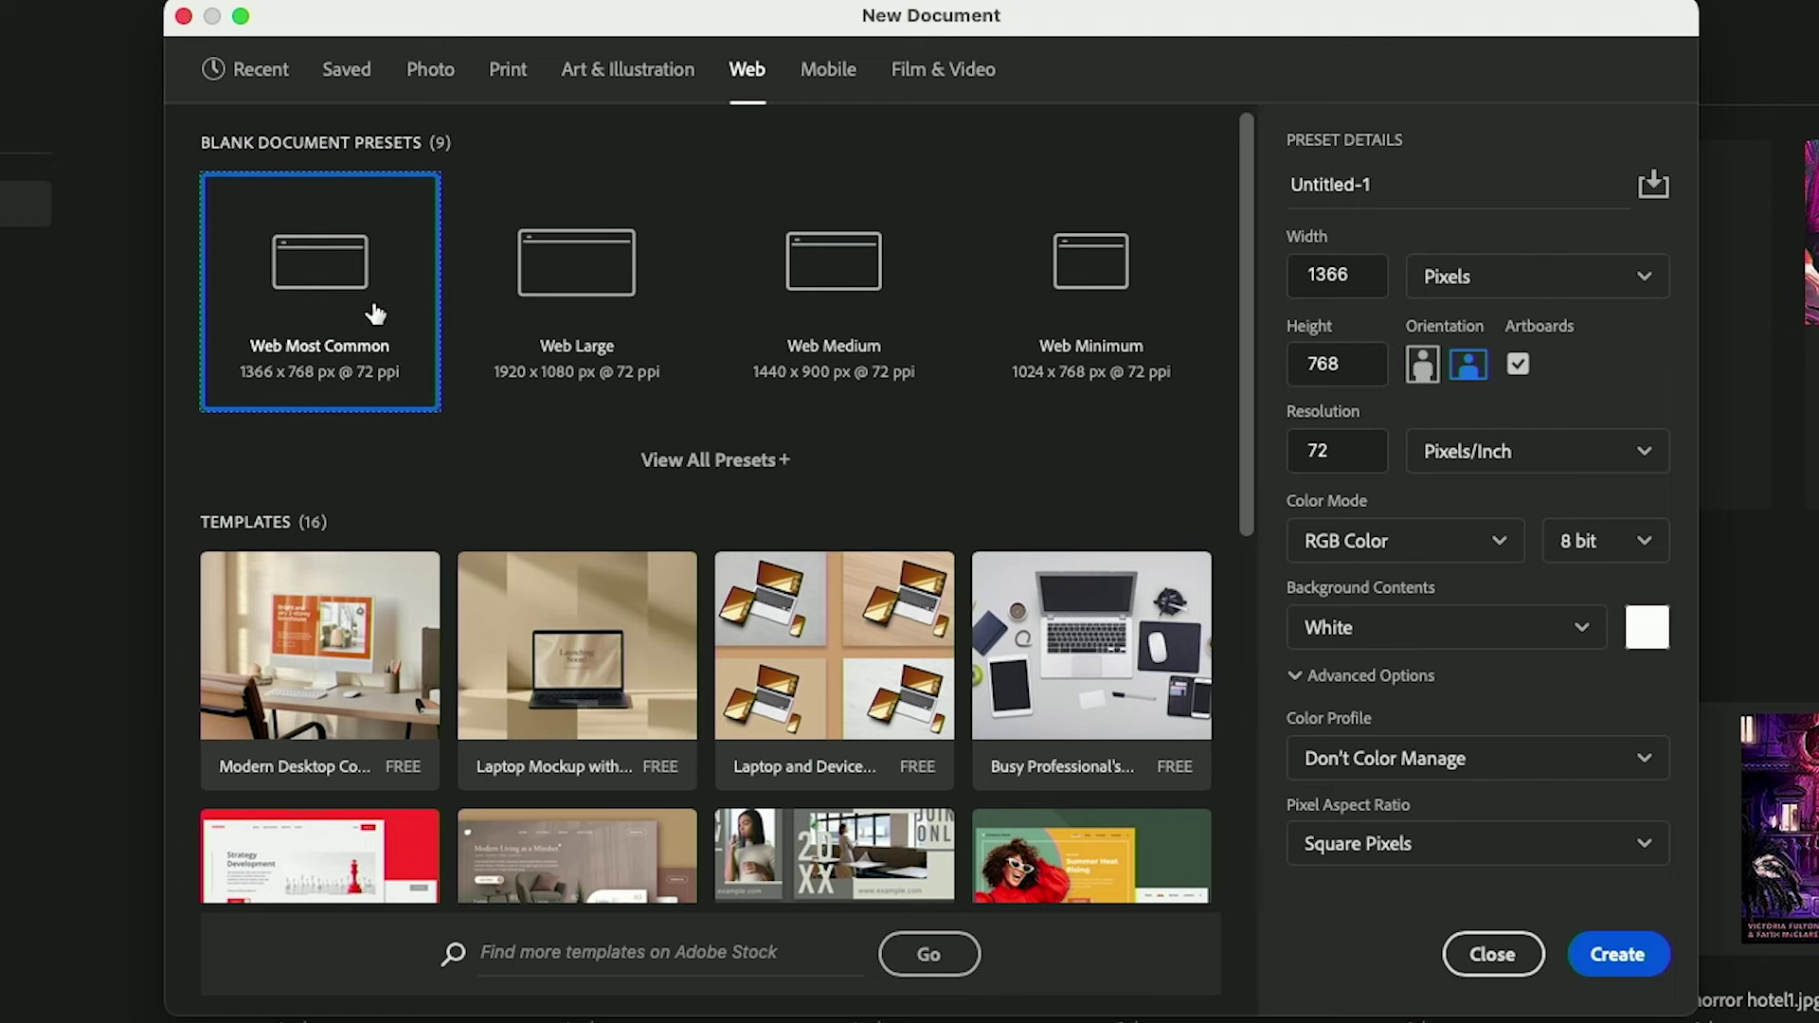
pyautogui.click(621, 69)
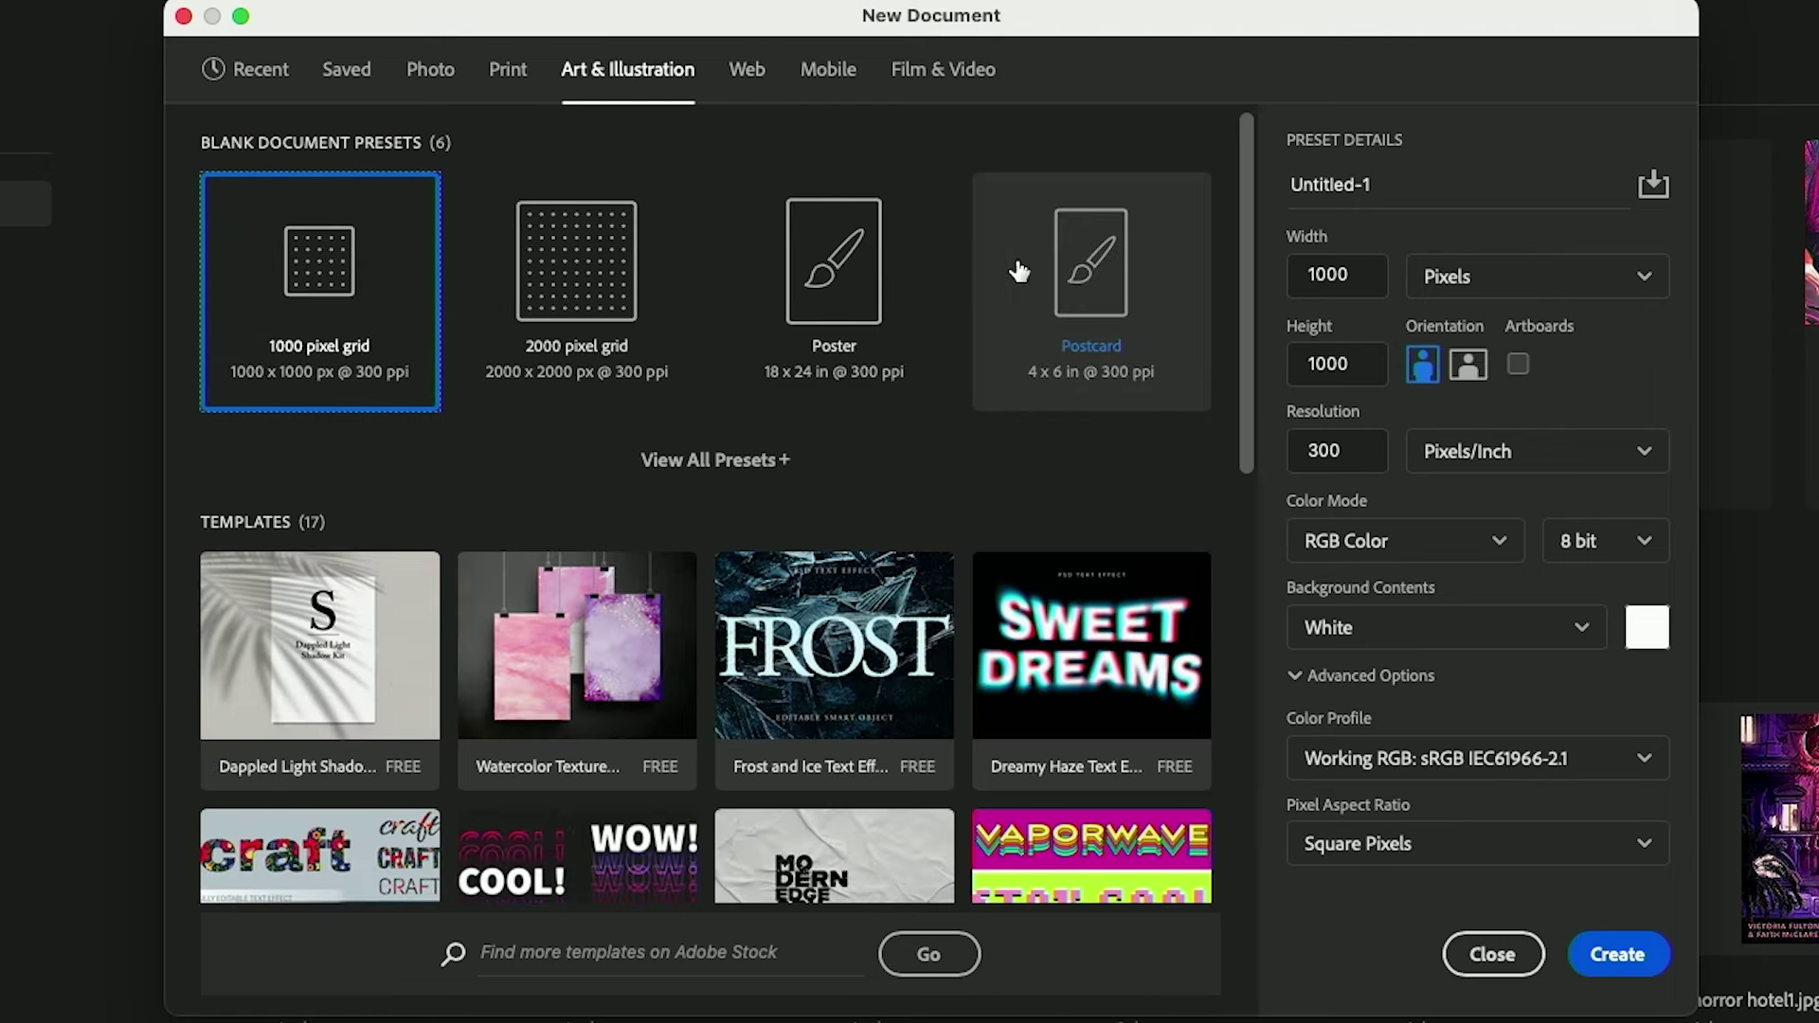
pyautogui.click(743, 76)
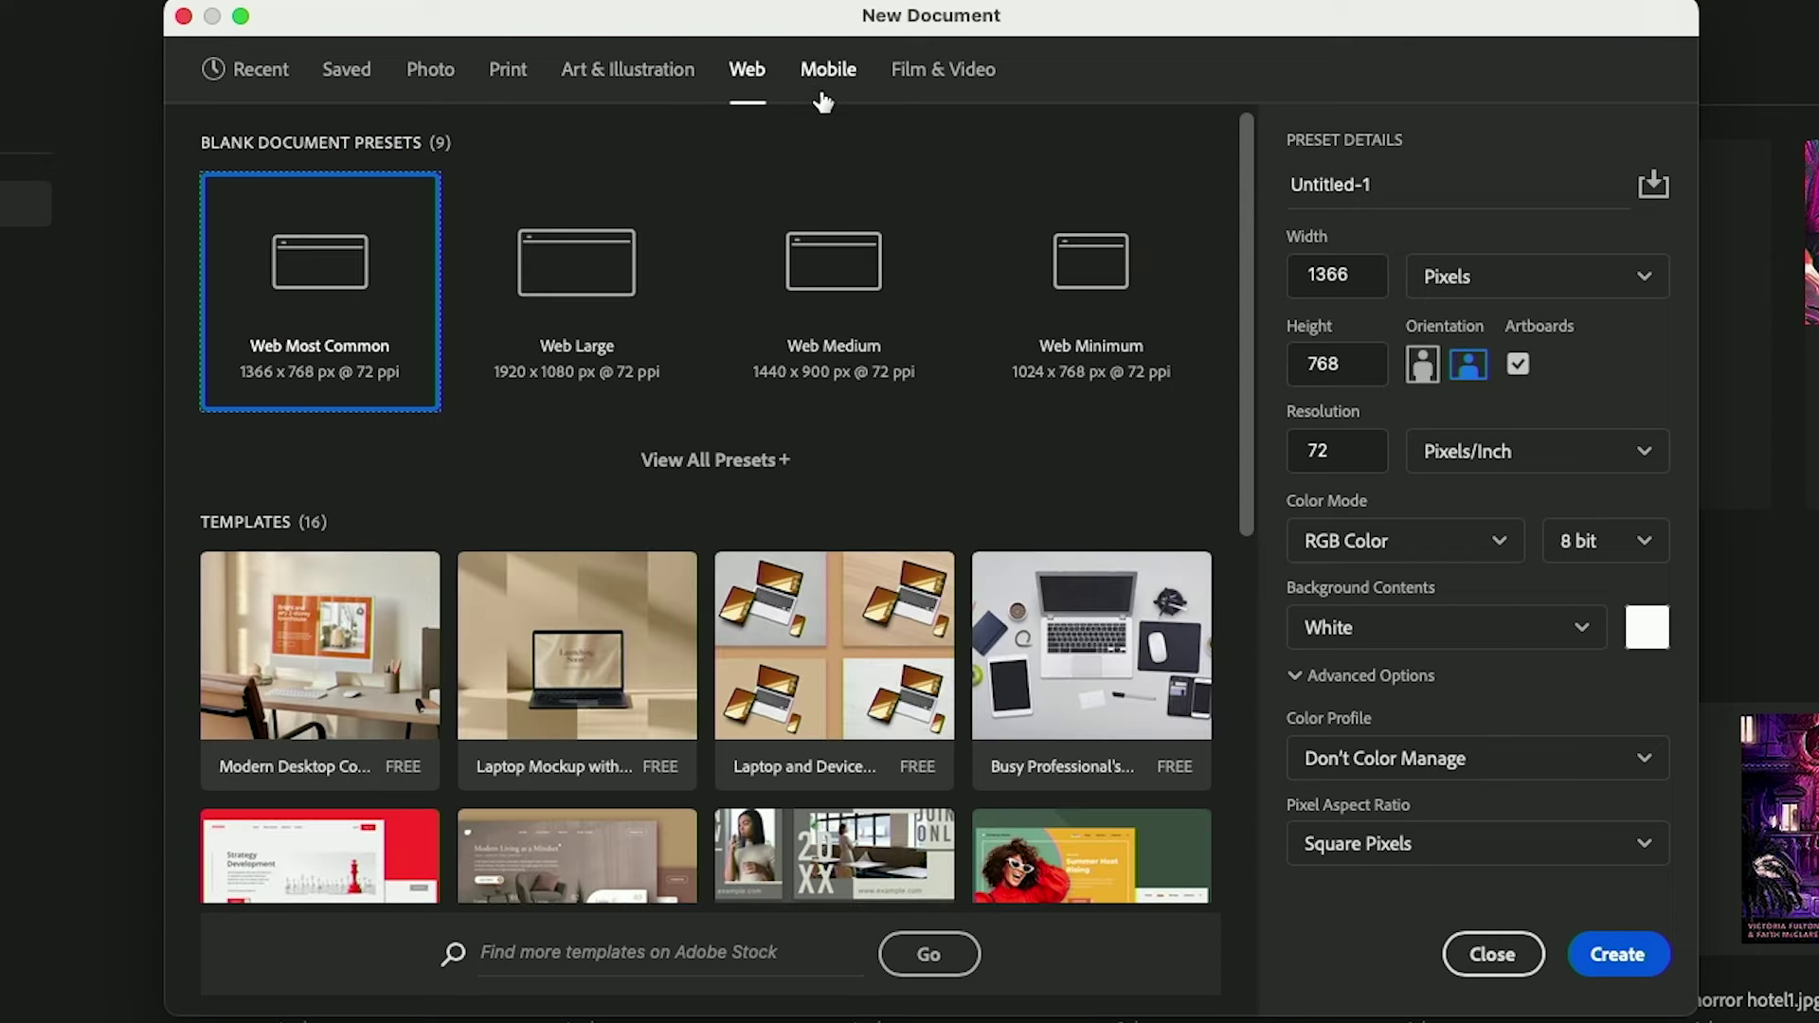
# Look through the Mobile and Film & Video presets, then return to Photo's 7 x 5 in default
pyautogui.click(826, 76)
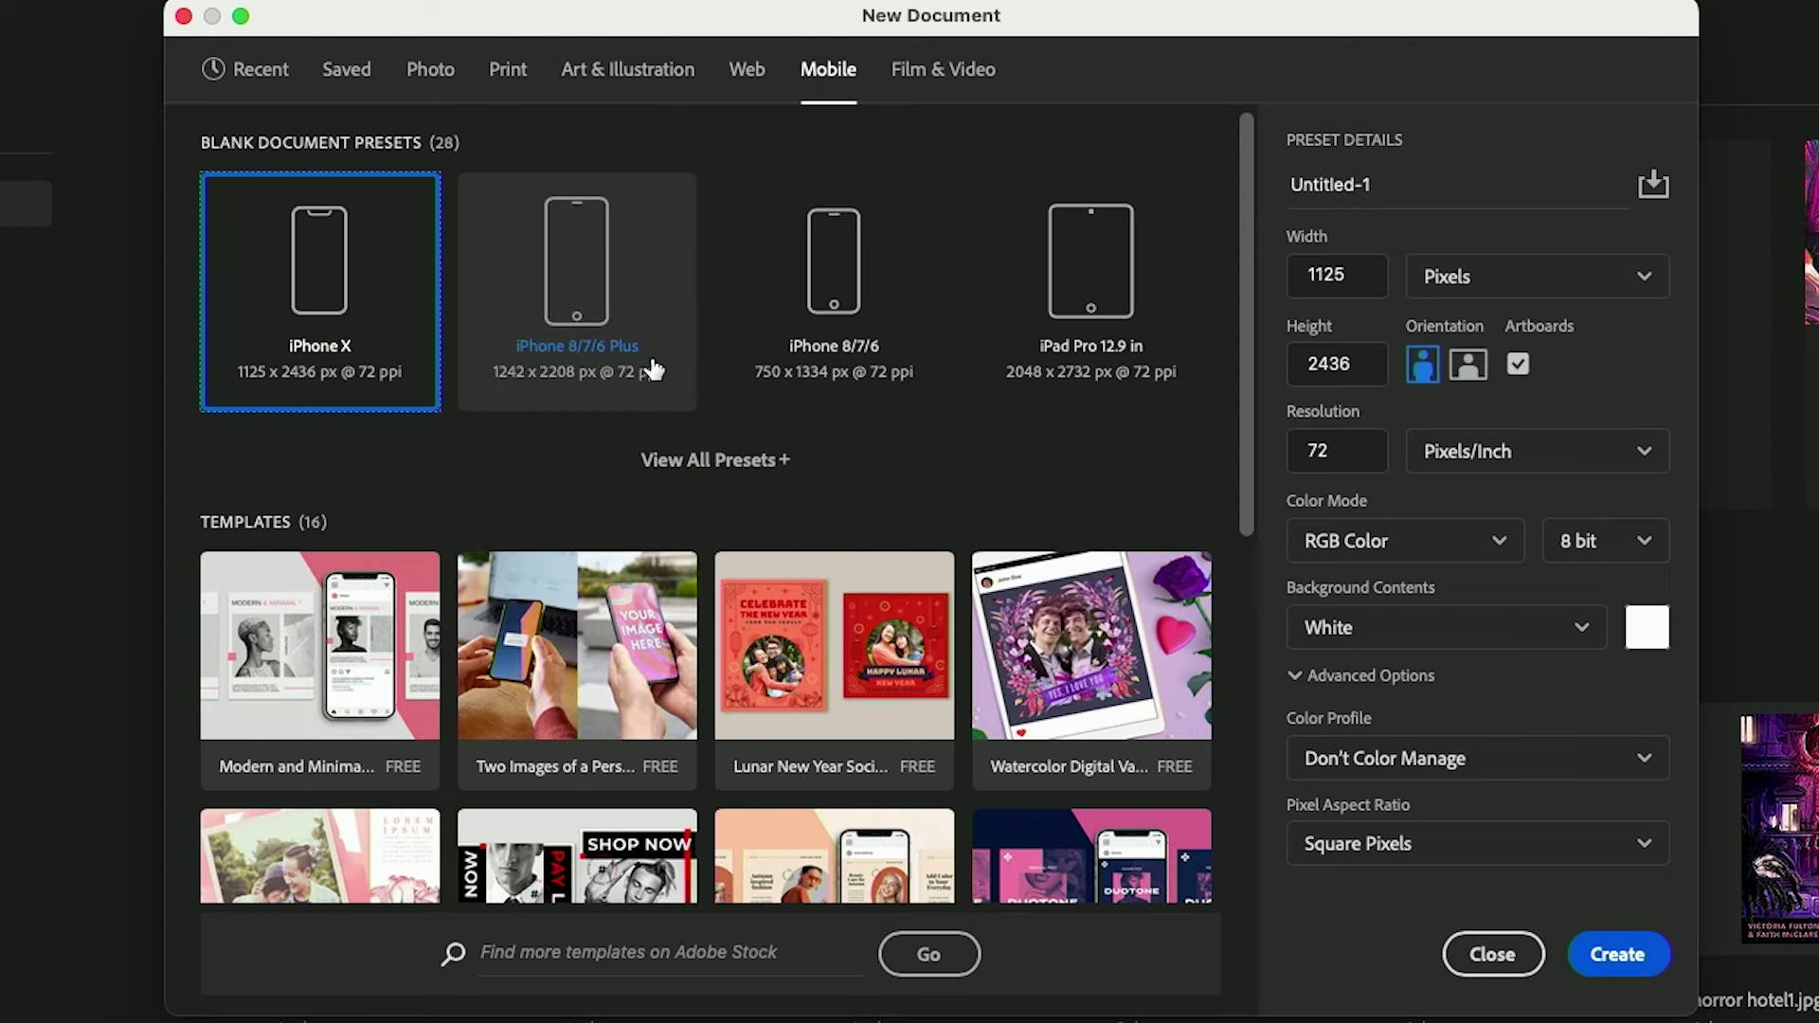
pyautogui.scroll(-1, 785, 341)
pyautogui.scroll(1, 817, 232)
pyautogui.click(958, 71)
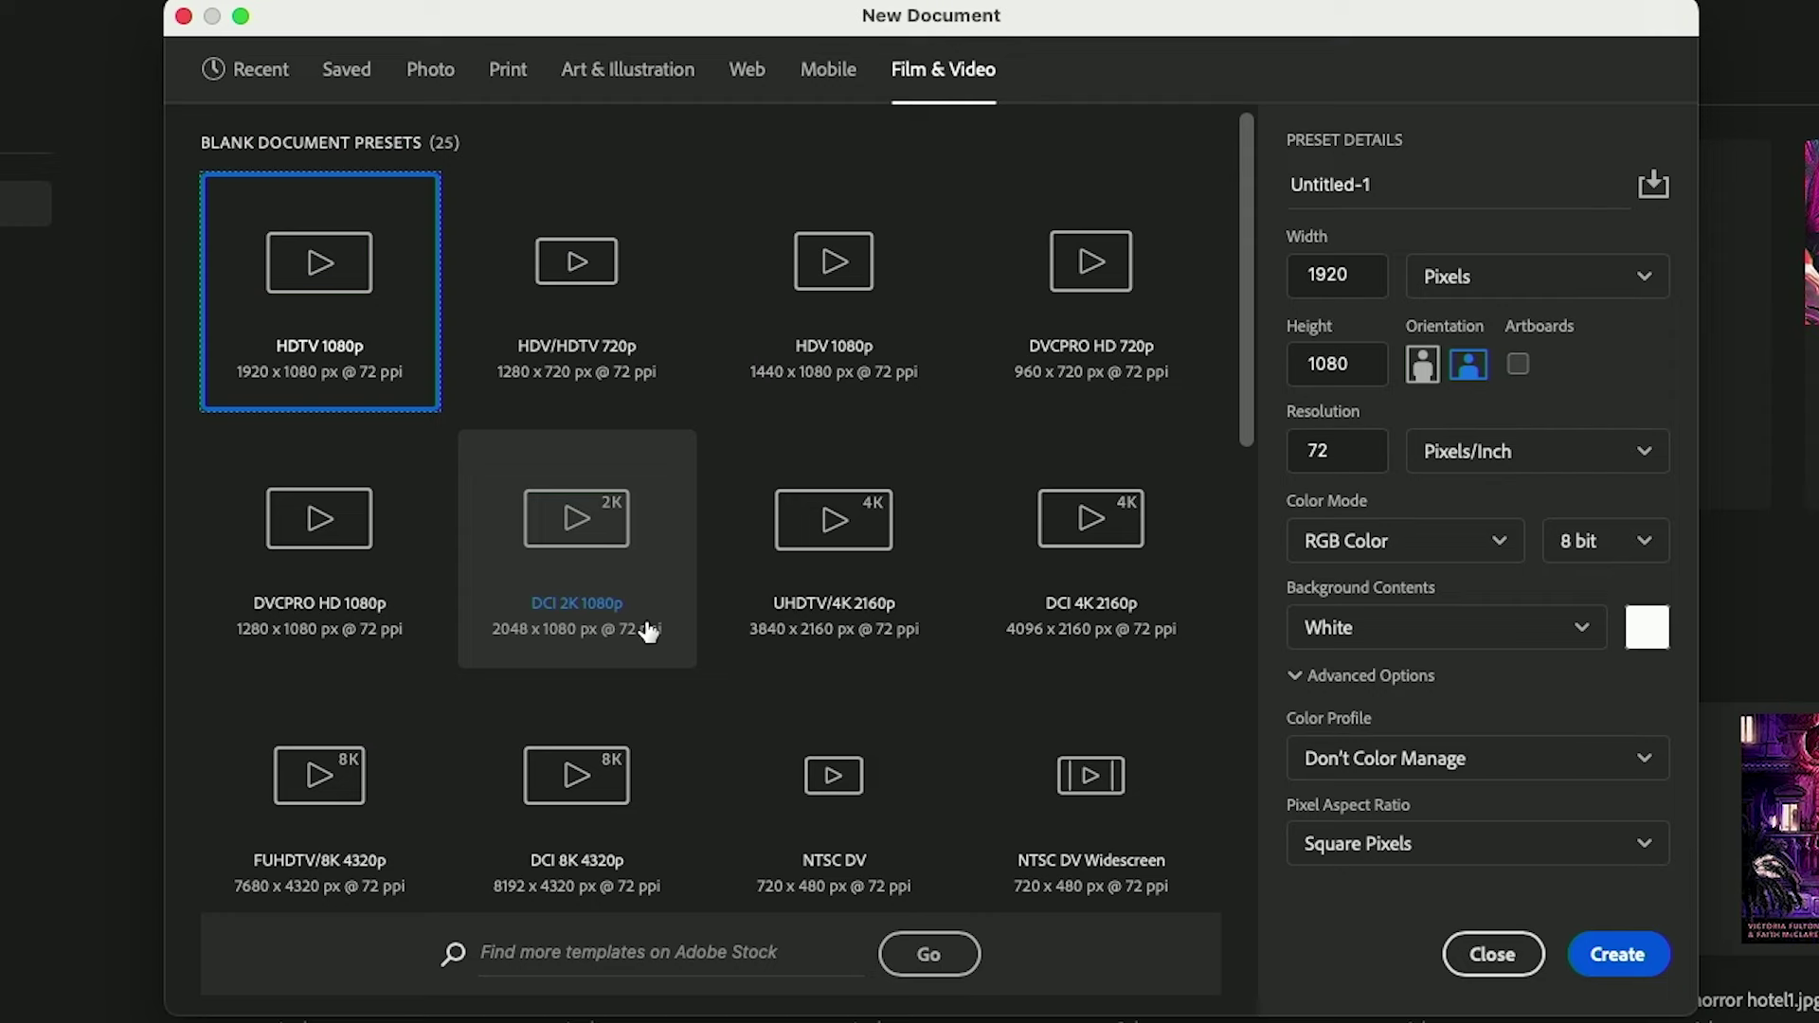
pyautogui.scroll(-7, 648, 632)
pyautogui.scroll(7, 649, 632)
pyautogui.click(443, 74)
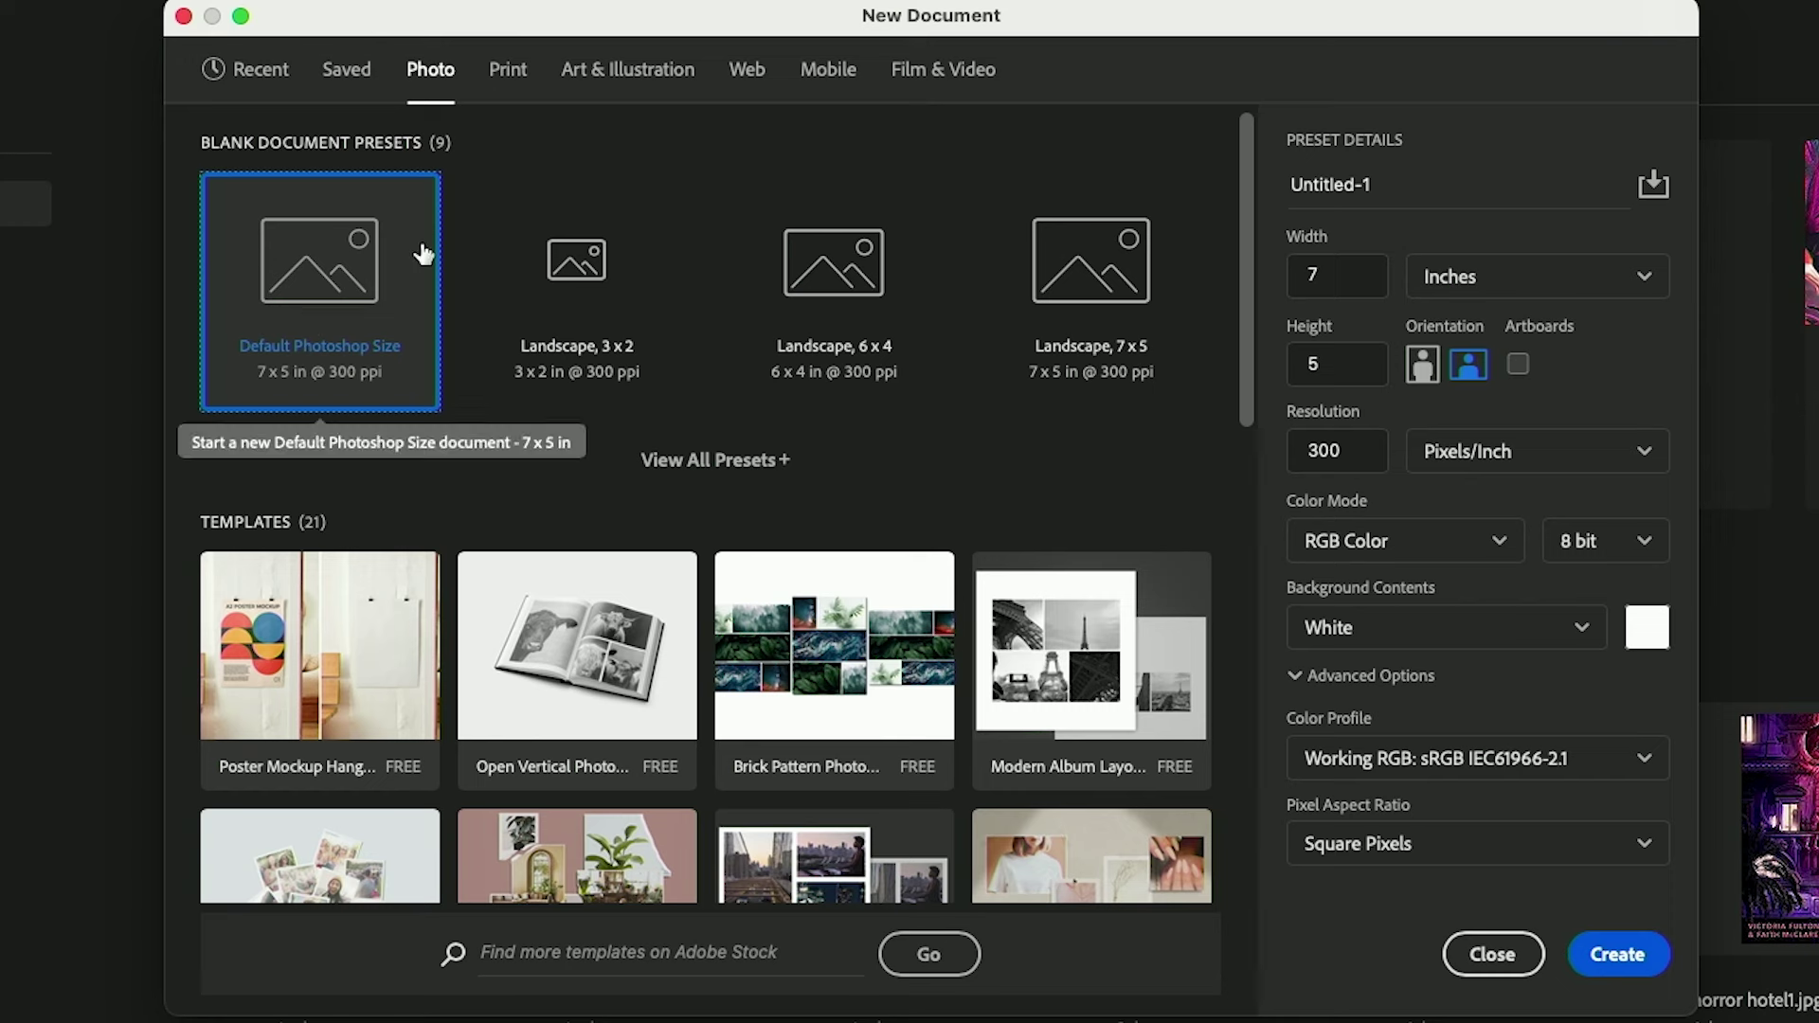
# Keep inches as the unit and set the orientation to landscape, 7 x 5 inches
pyautogui.click(1618, 265)
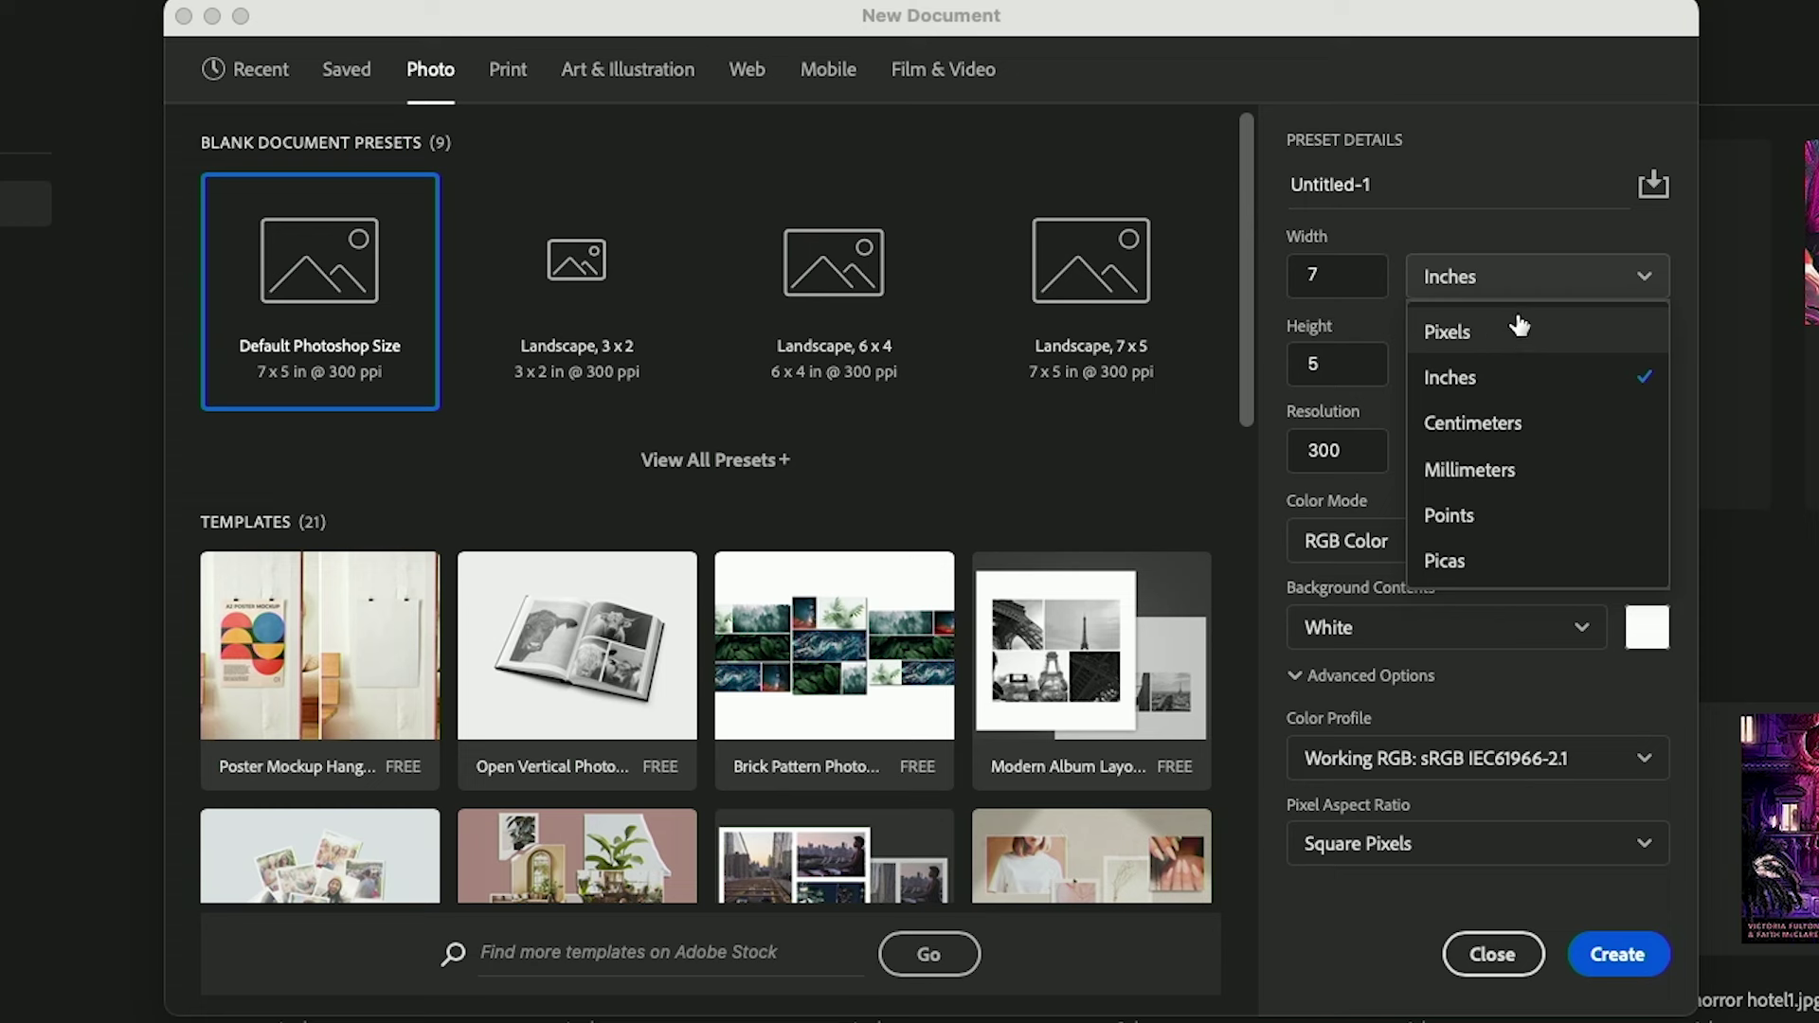
pyautogui.click(1703, 300)
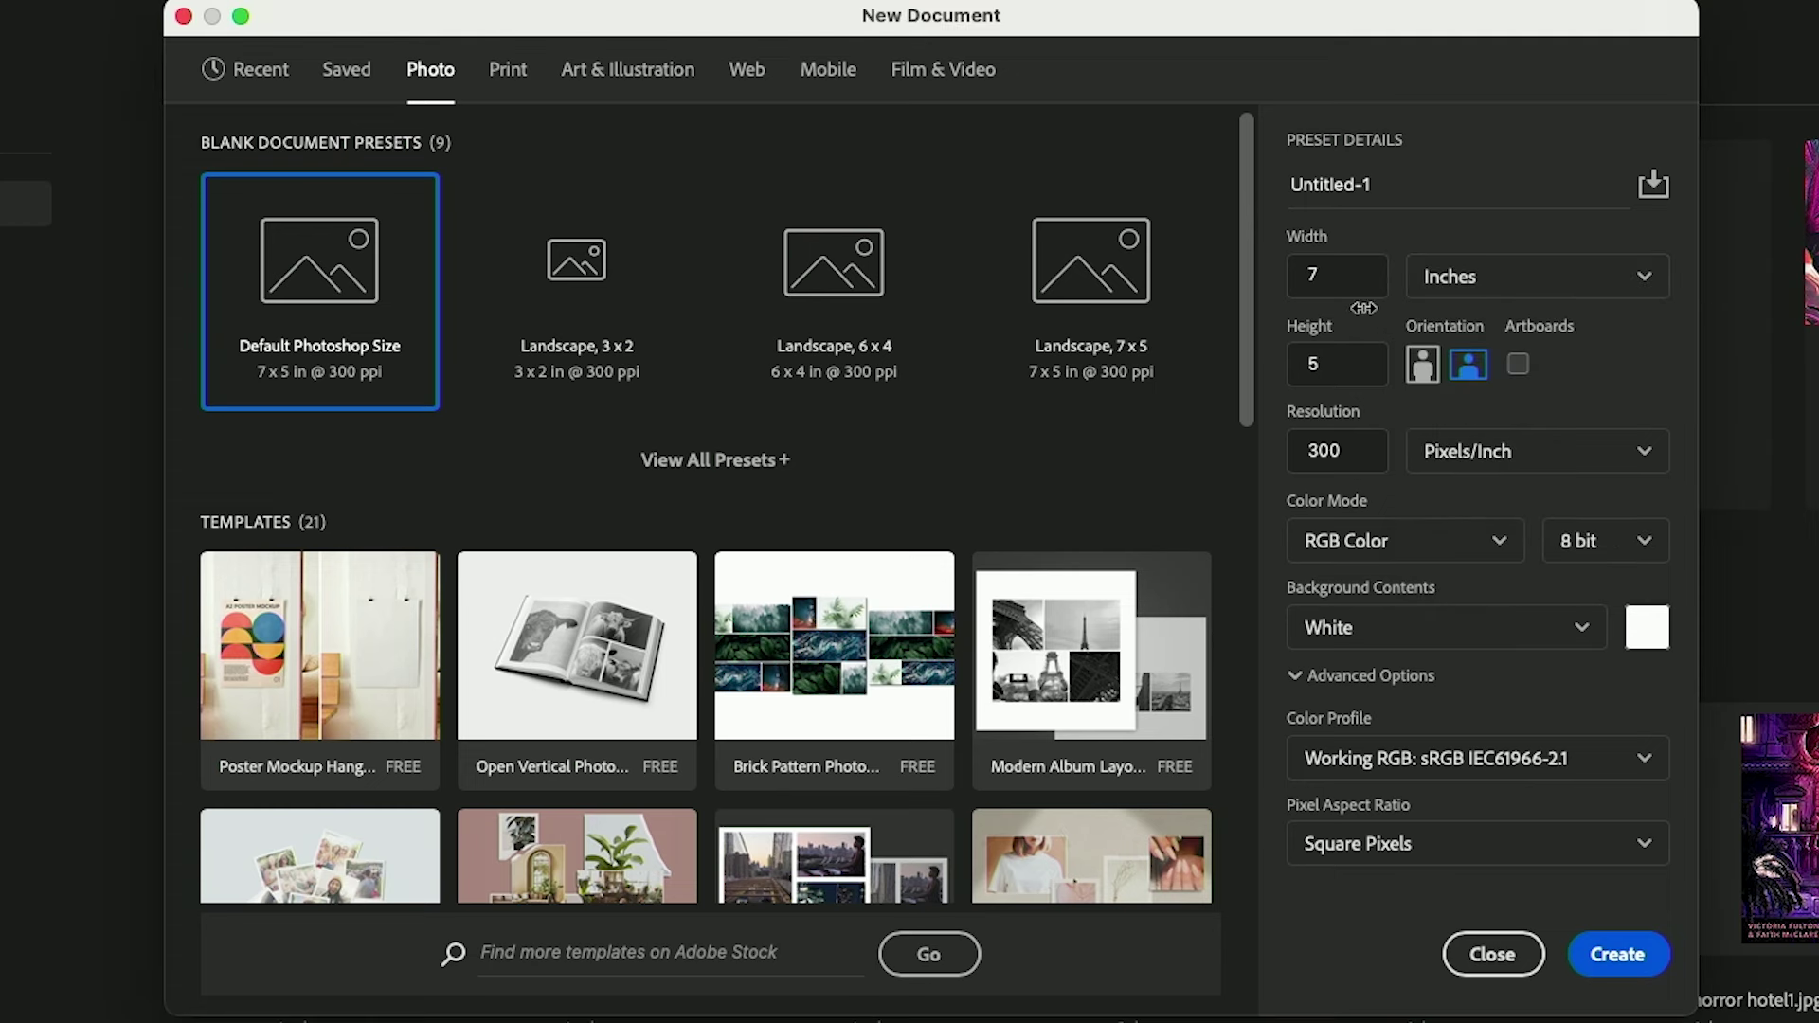
pyautogui.click(1426, 369)
pyautogui.click(1468, 367)
pyautogui.click(1423, 368)
pyautogui.click(1469, 370)
# Keep White background contents and create the 300 ppi document
pyautogui.click(1578, 629)
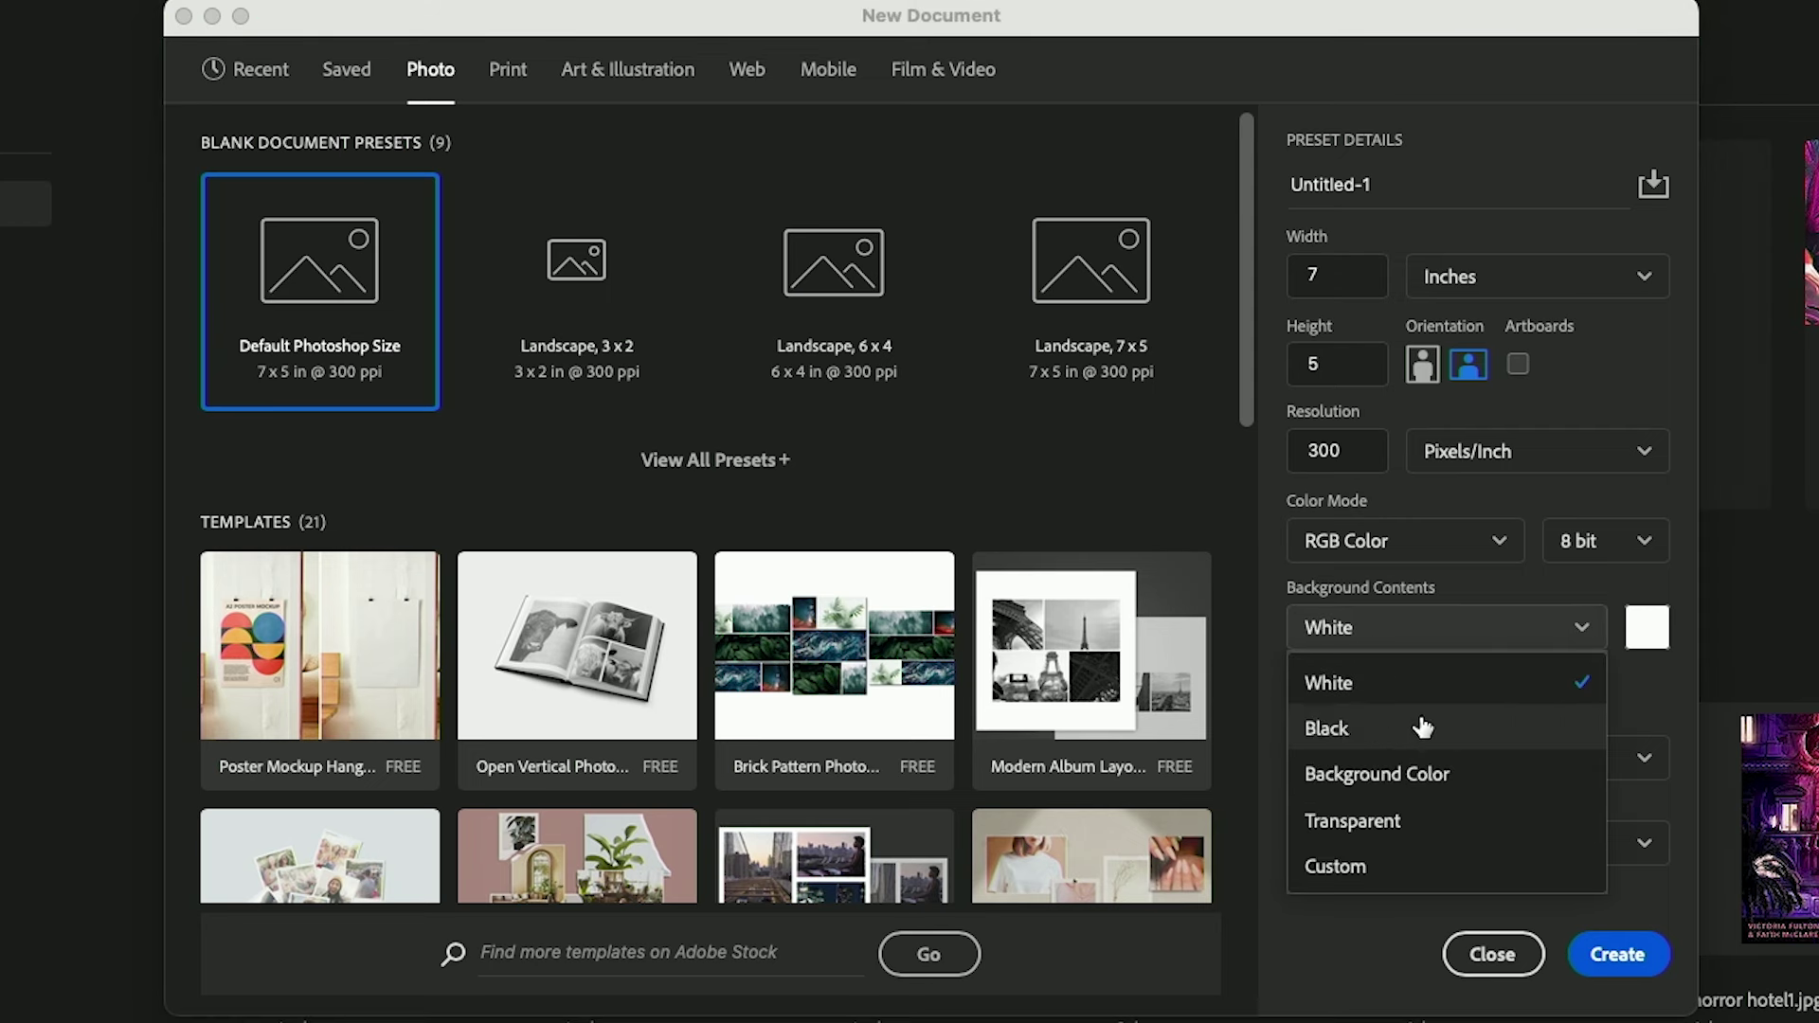
pyautogui.click(1589, 637)
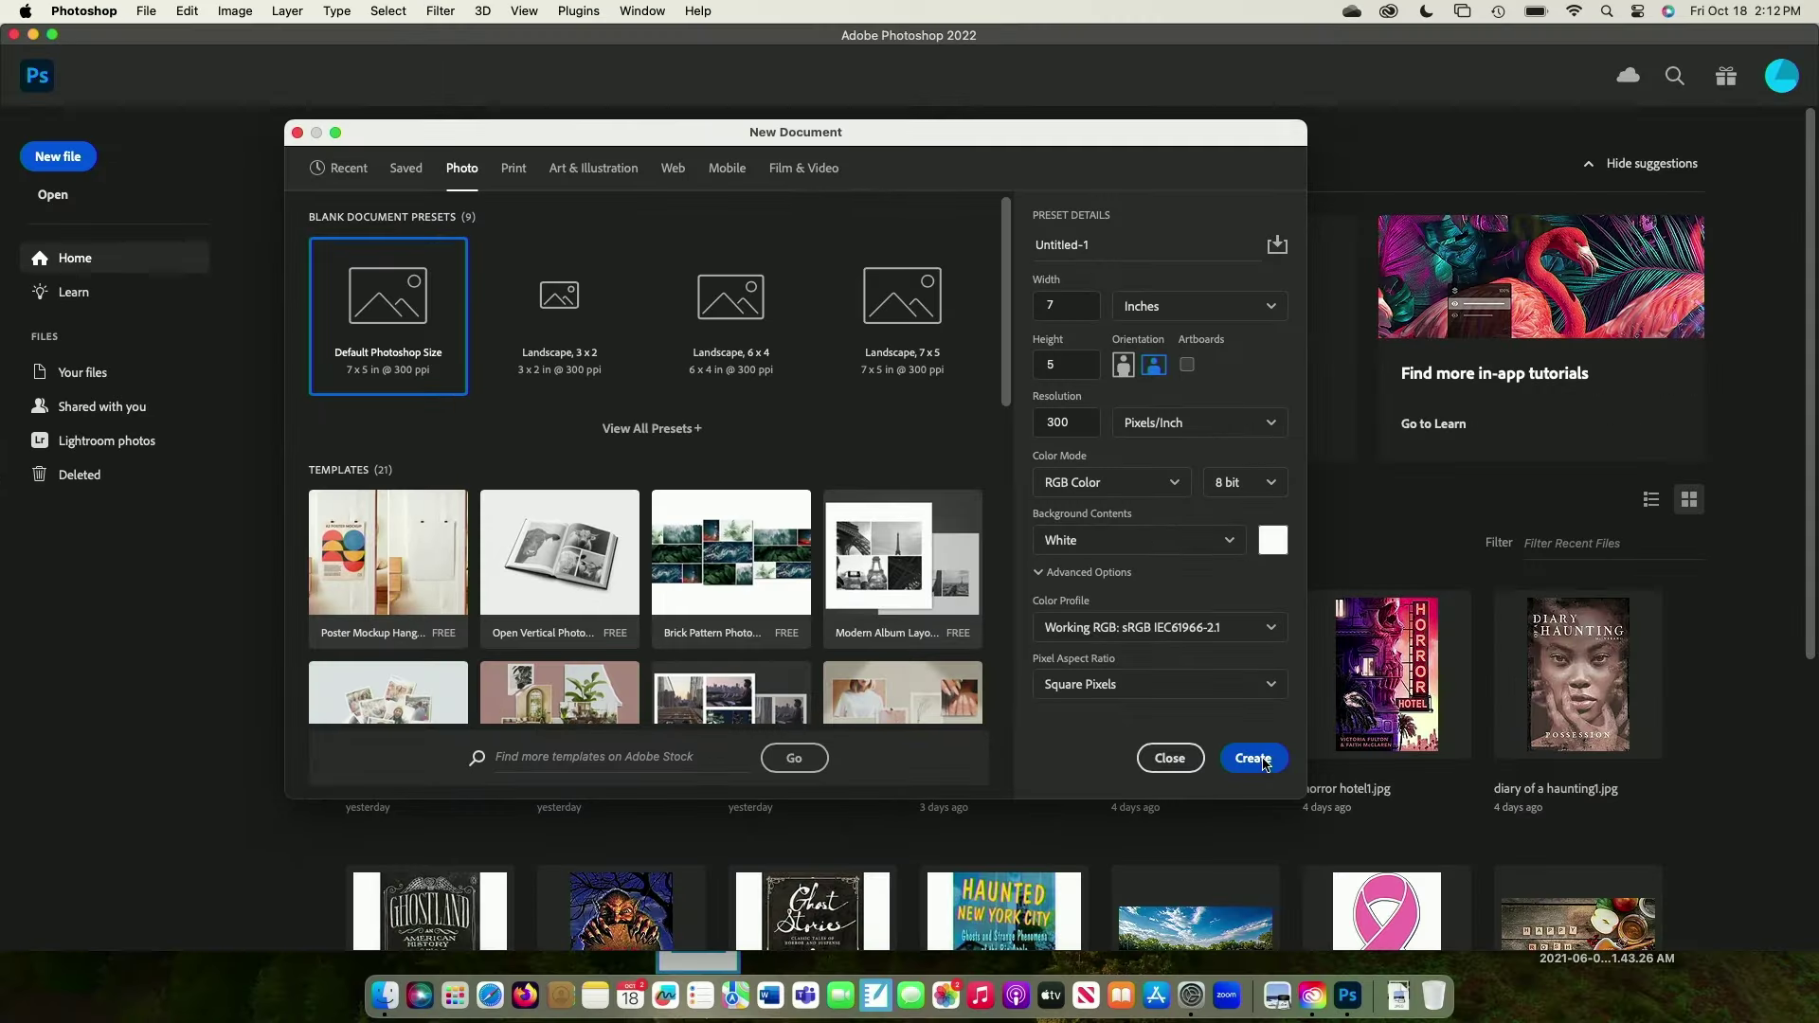
pyautogui.click(1252, 758)
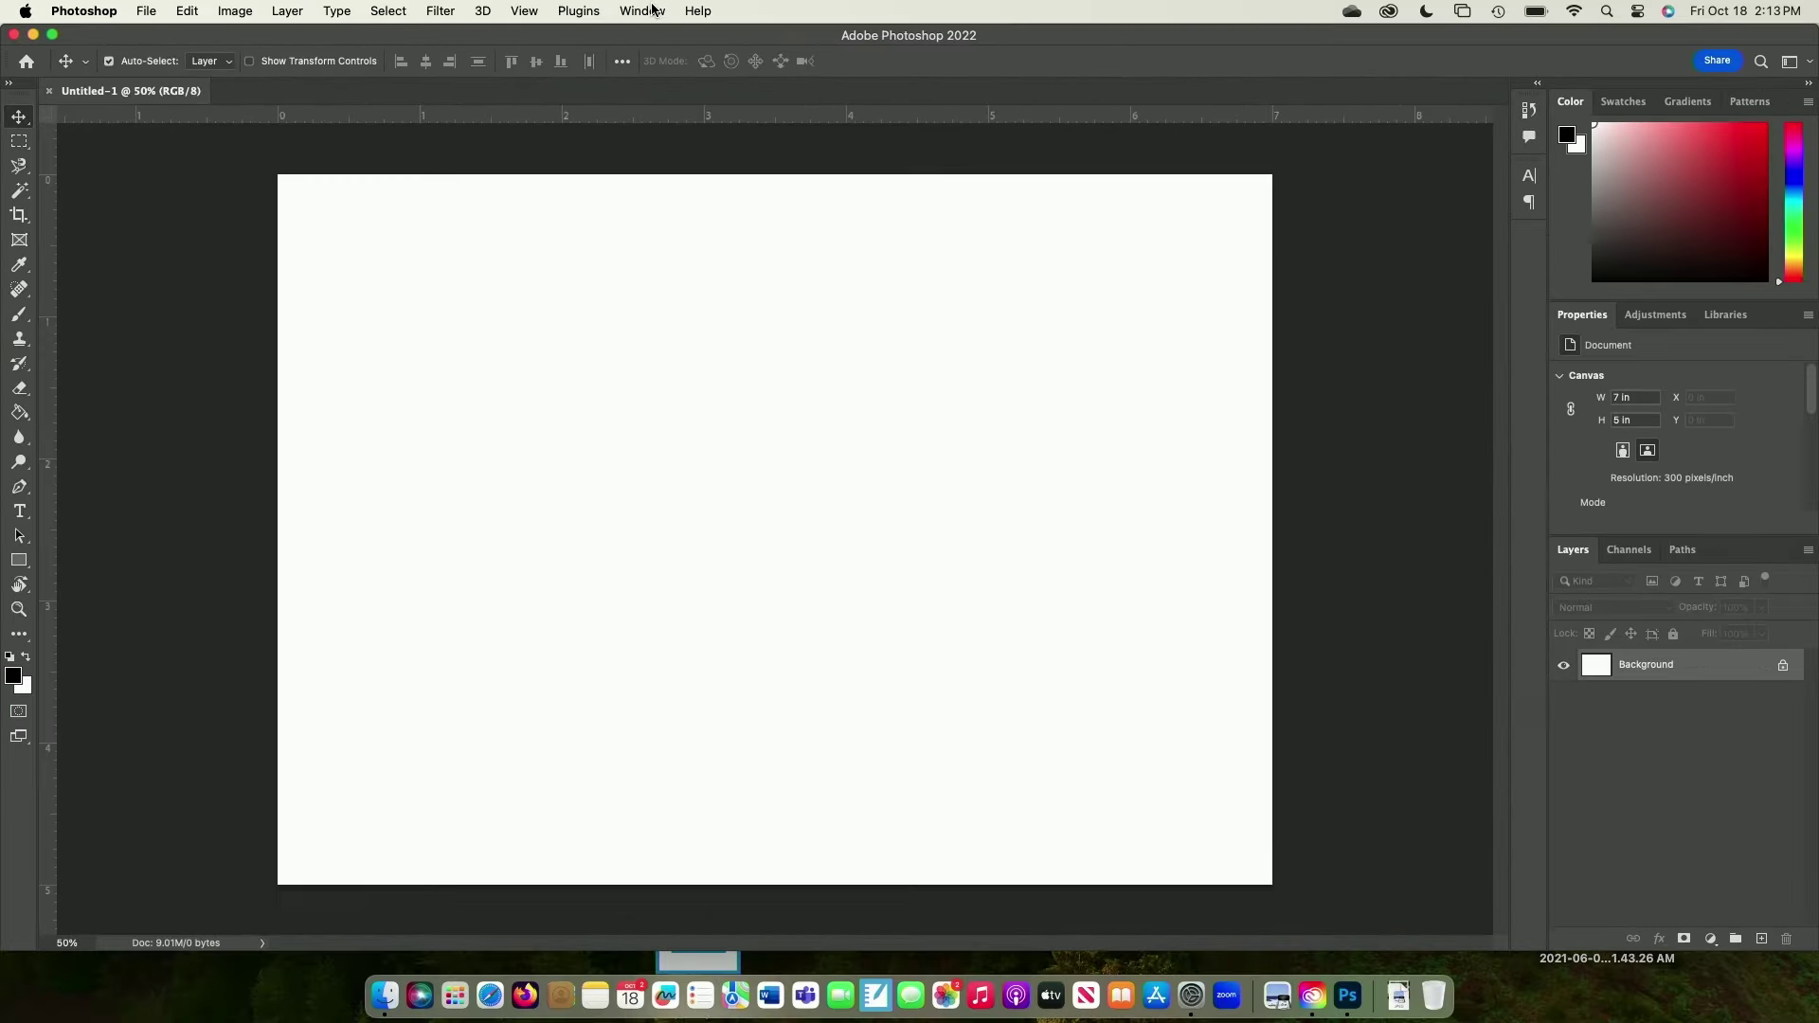
pyautogui.click(652, 11)
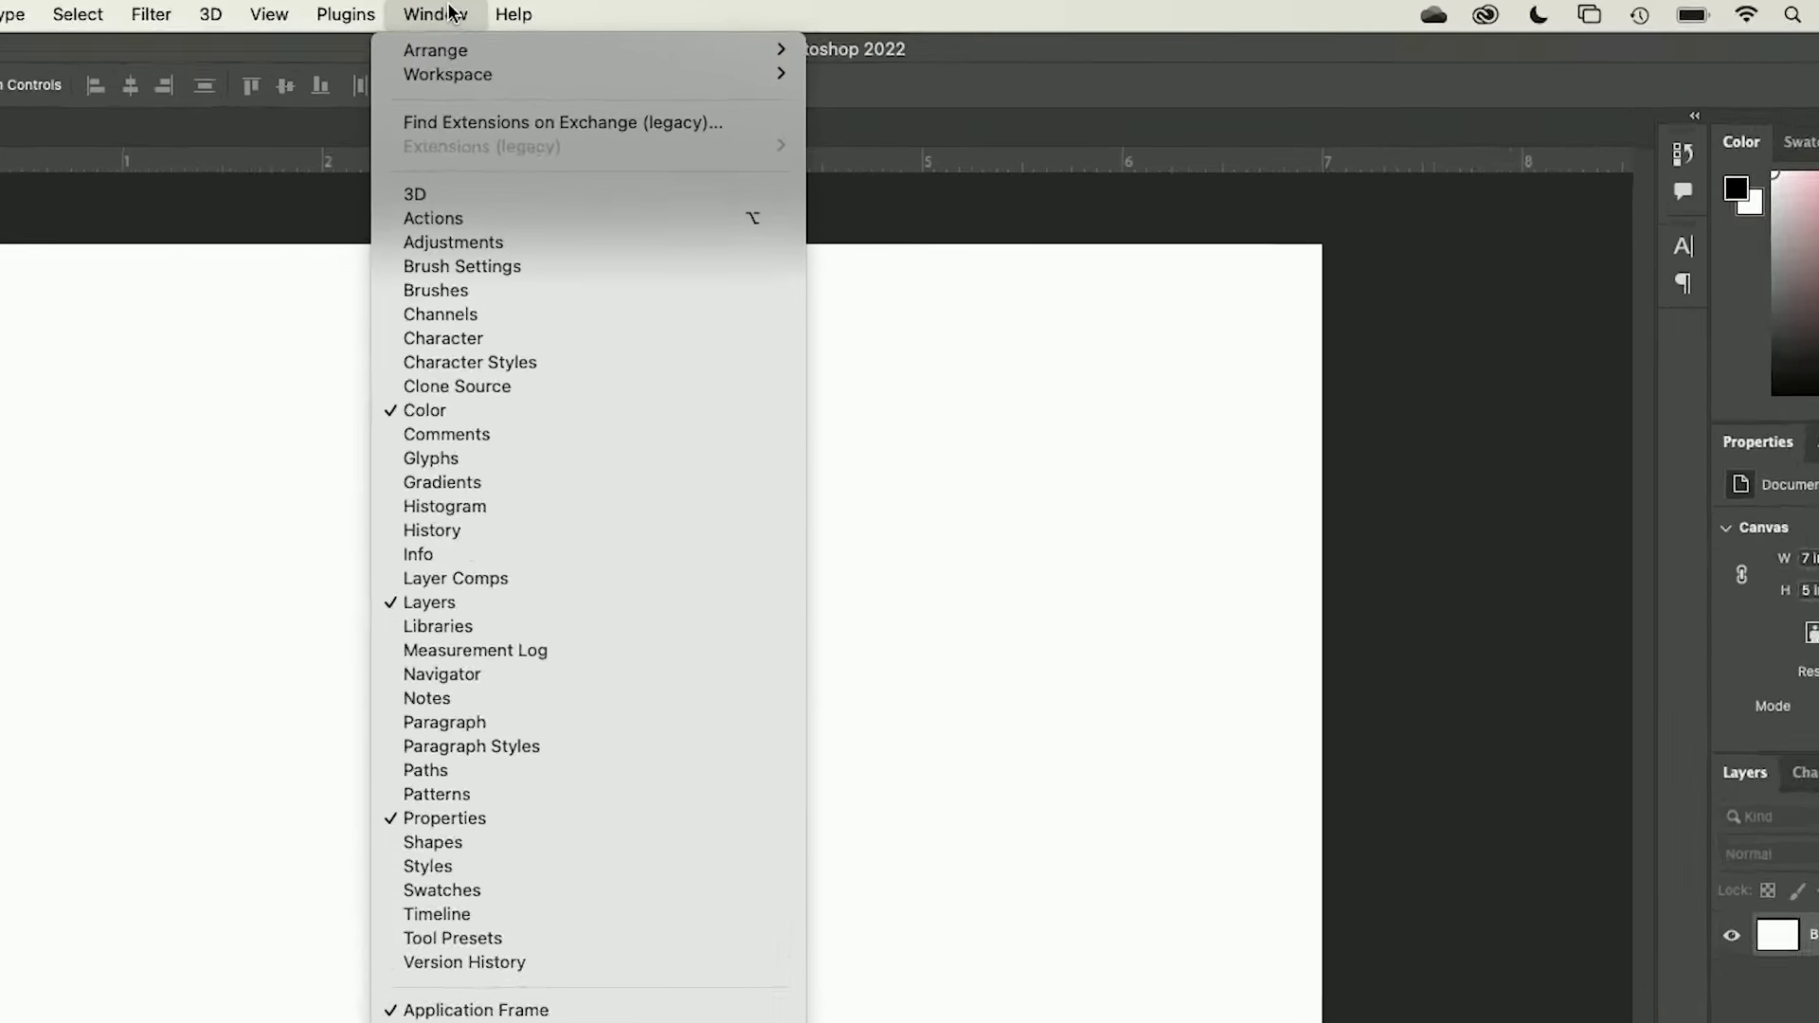
# Switch to the Motion workspace from Window > Workspace
pyautogui.moveTo(662, 58)
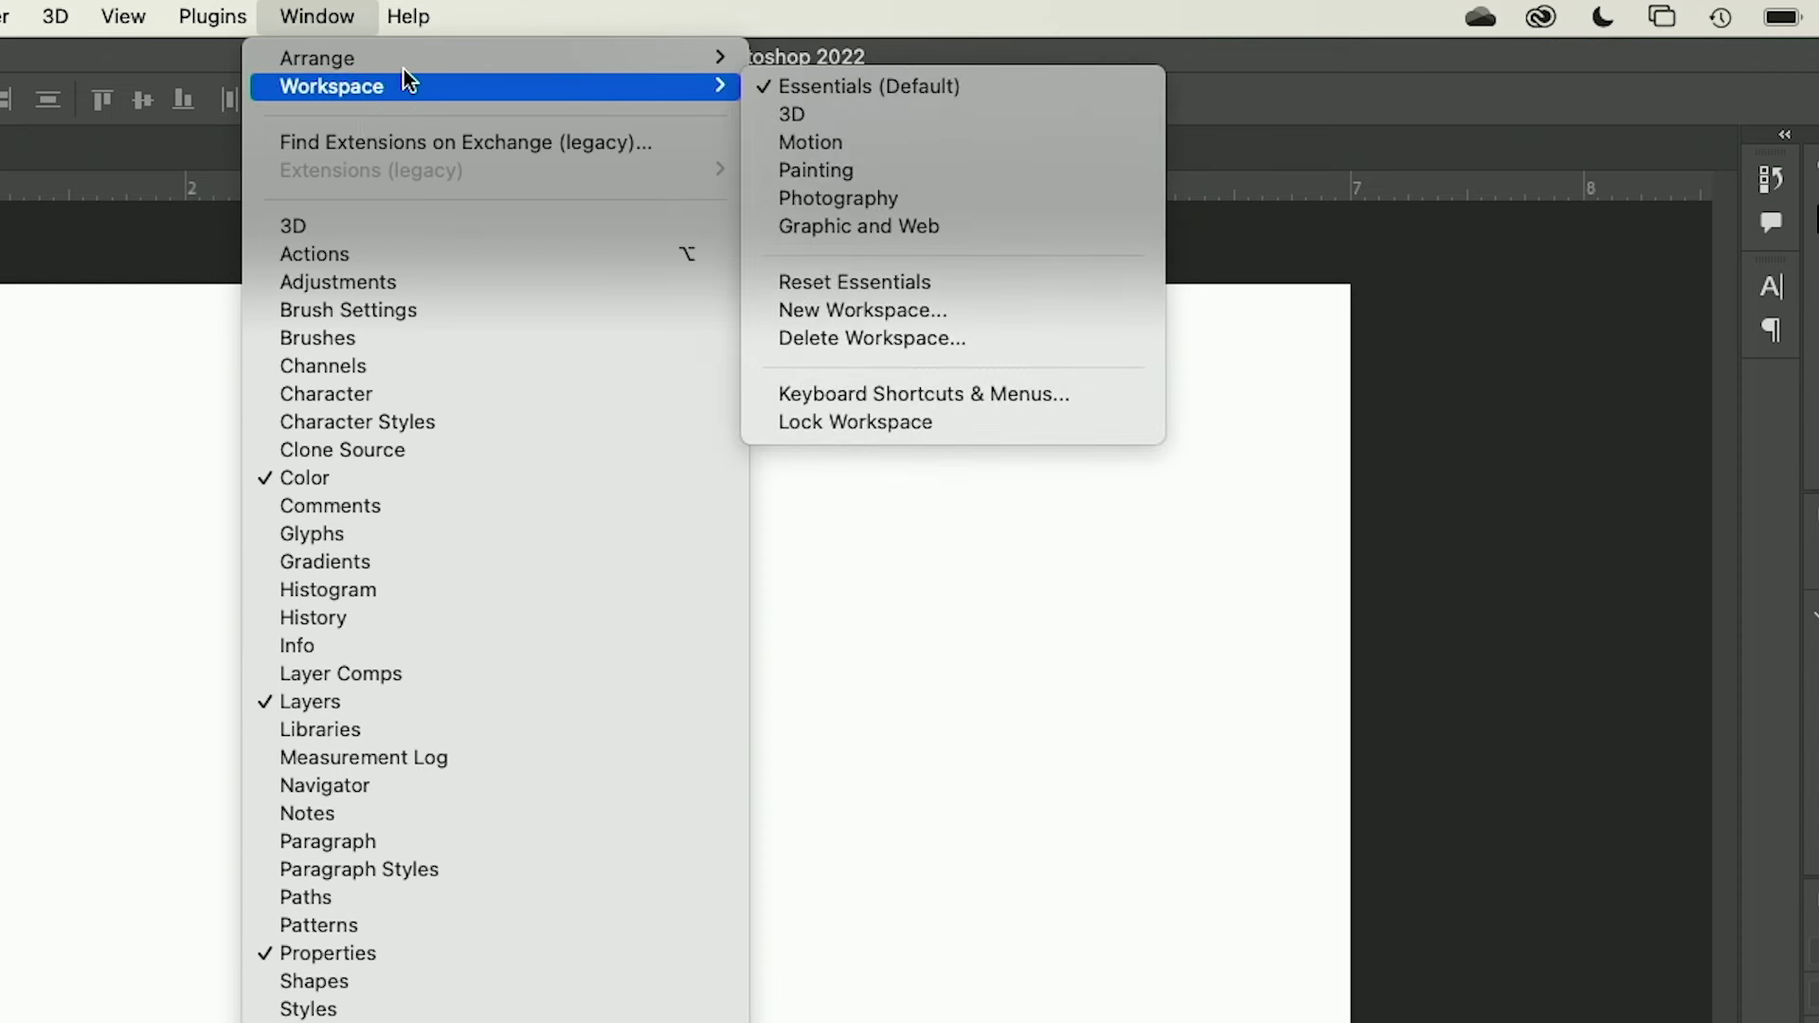
pyautogui.moveTo(557, 99)
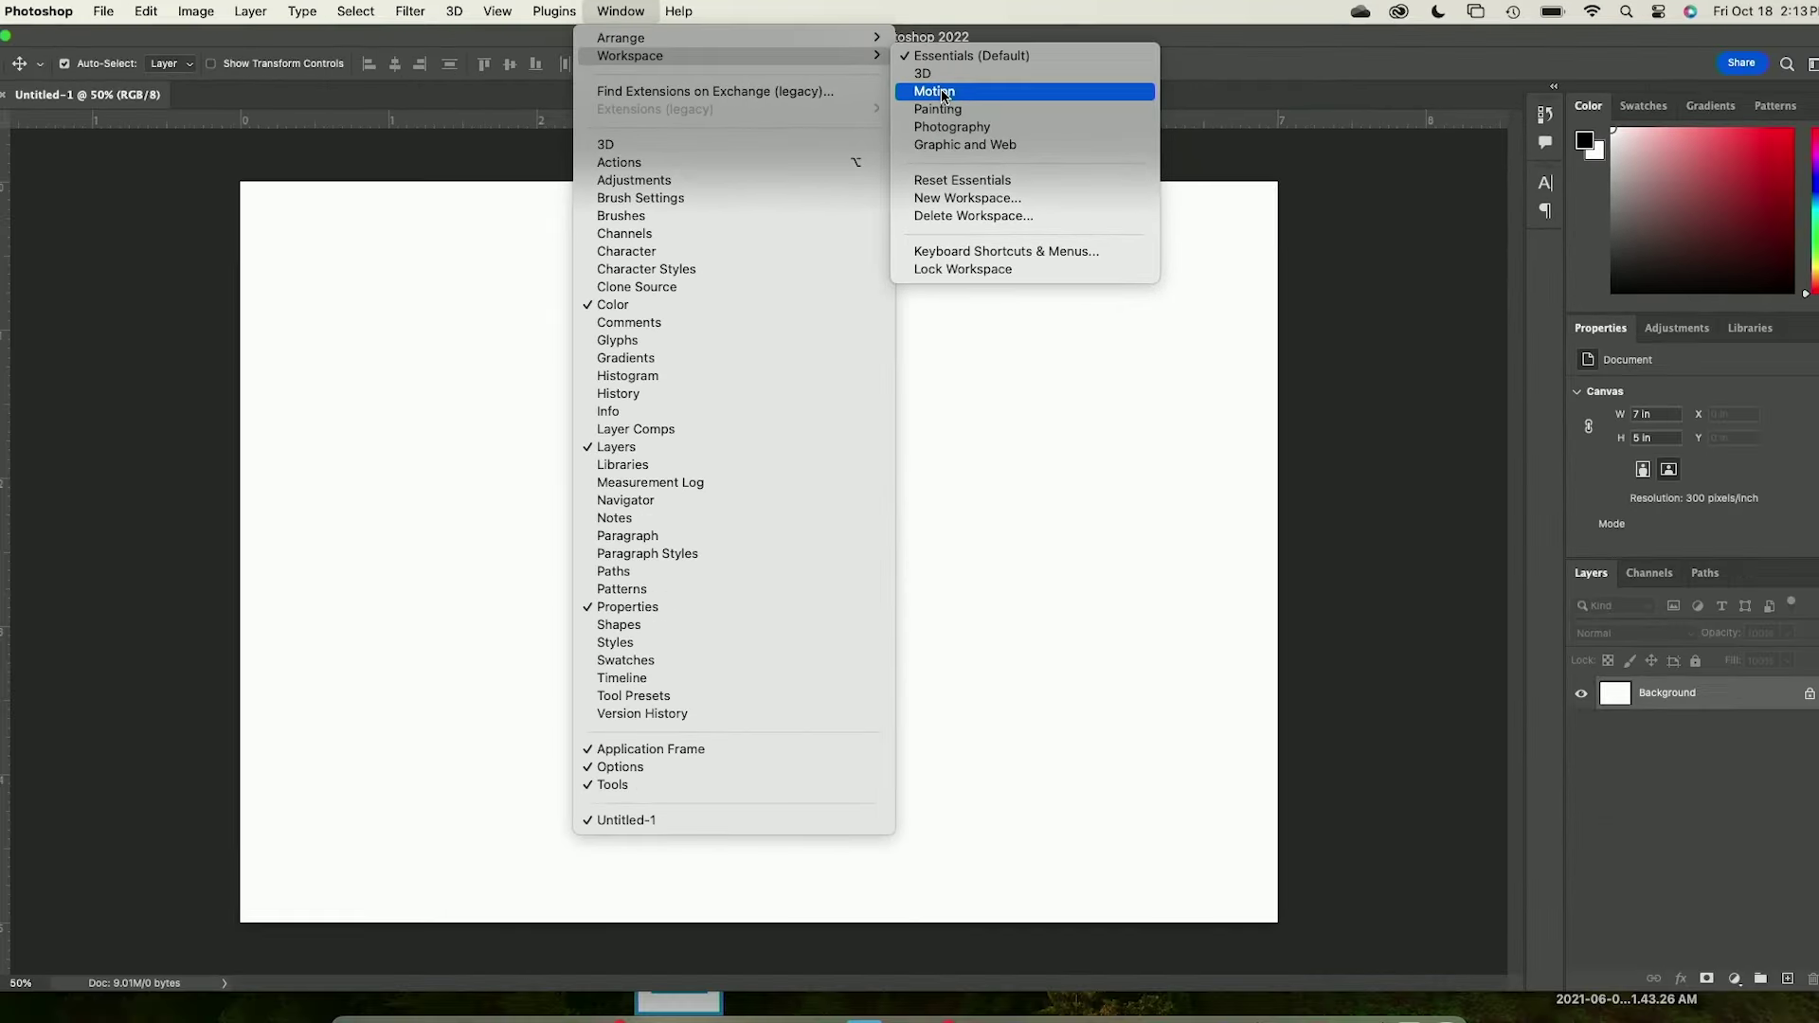
pyautogui.click(944, 92)
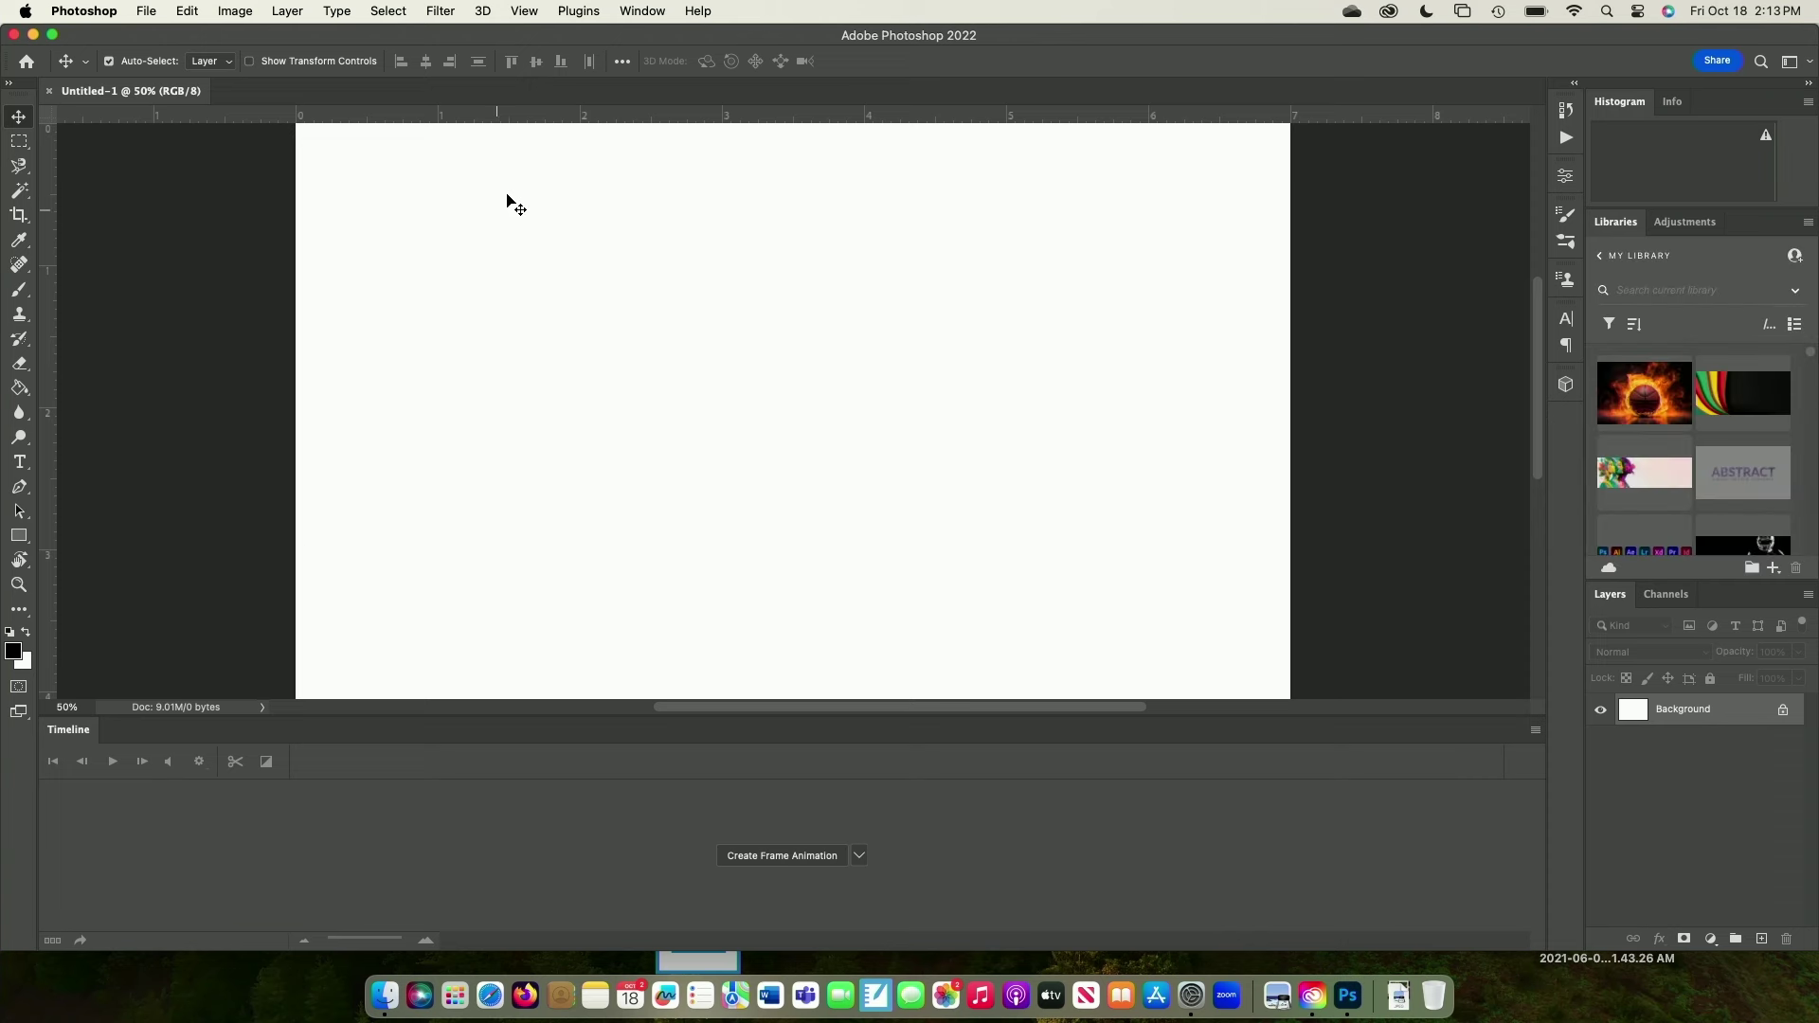
# Switch back to Essentials (Default) and reset the Essentials workspace layout
pyautogui.click(642, 12)
pyautogui.moveTo(652, 41)
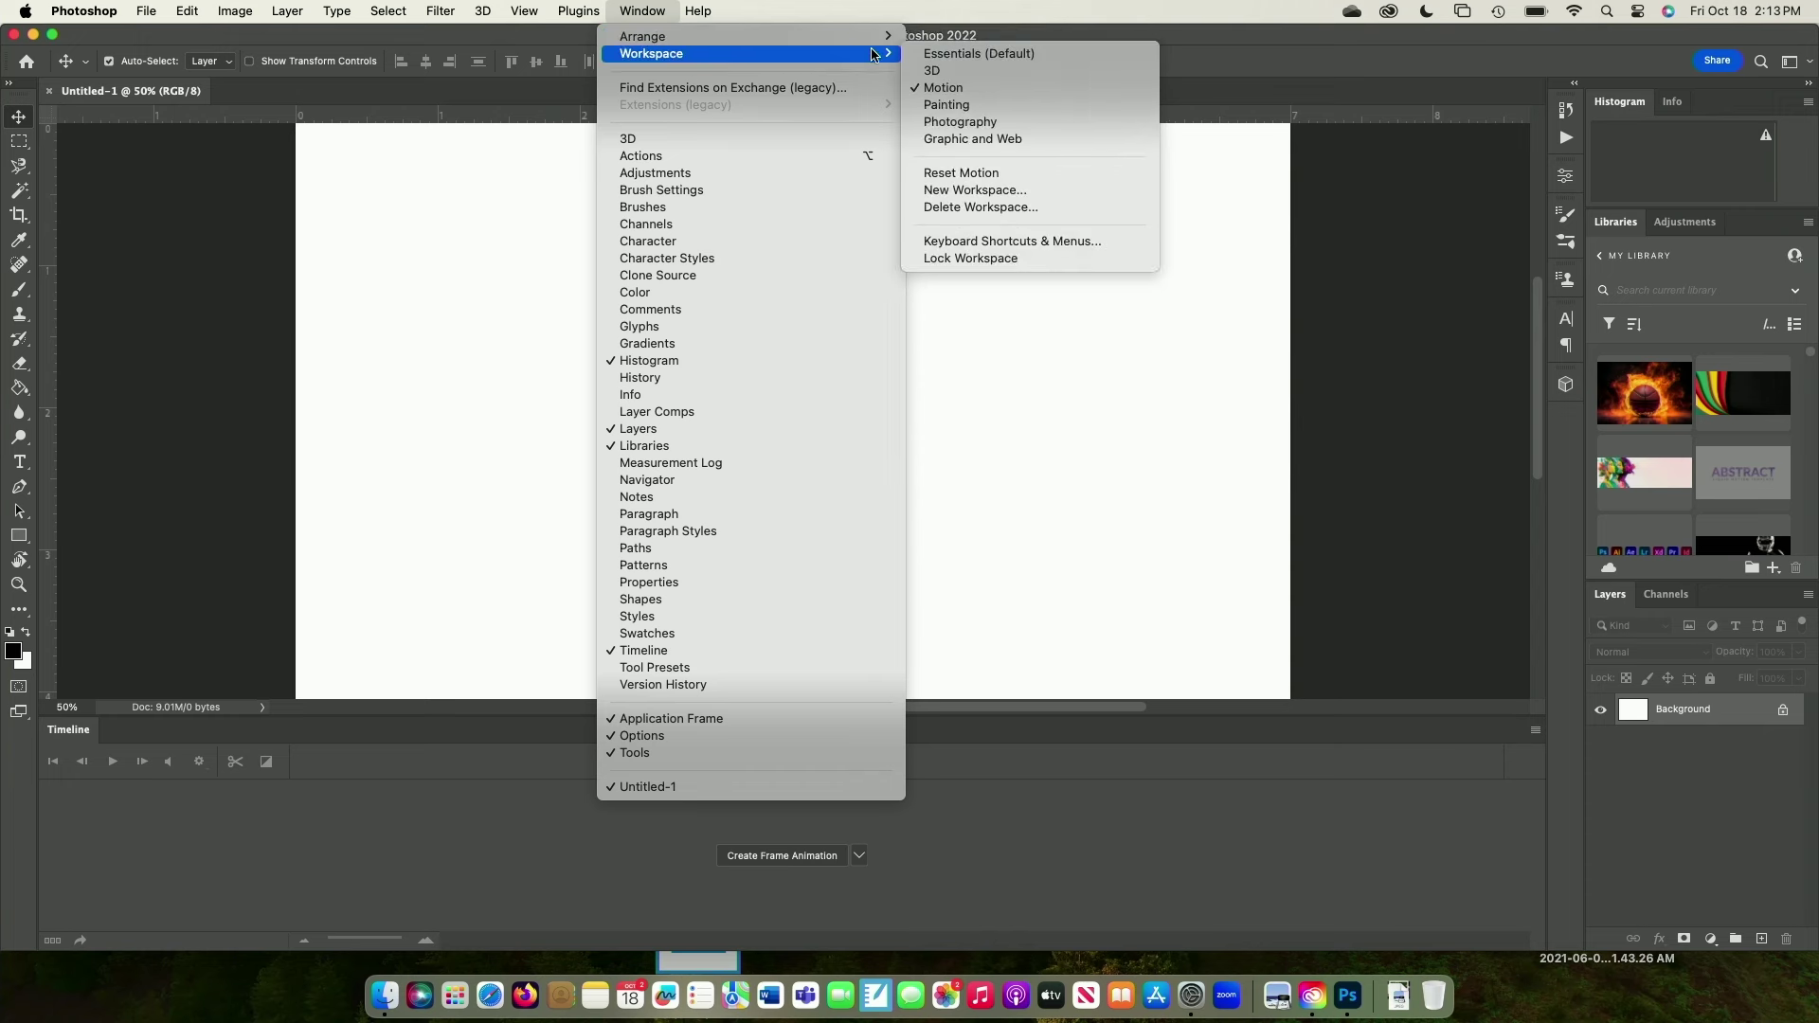
pyautogui.click(973, 54)
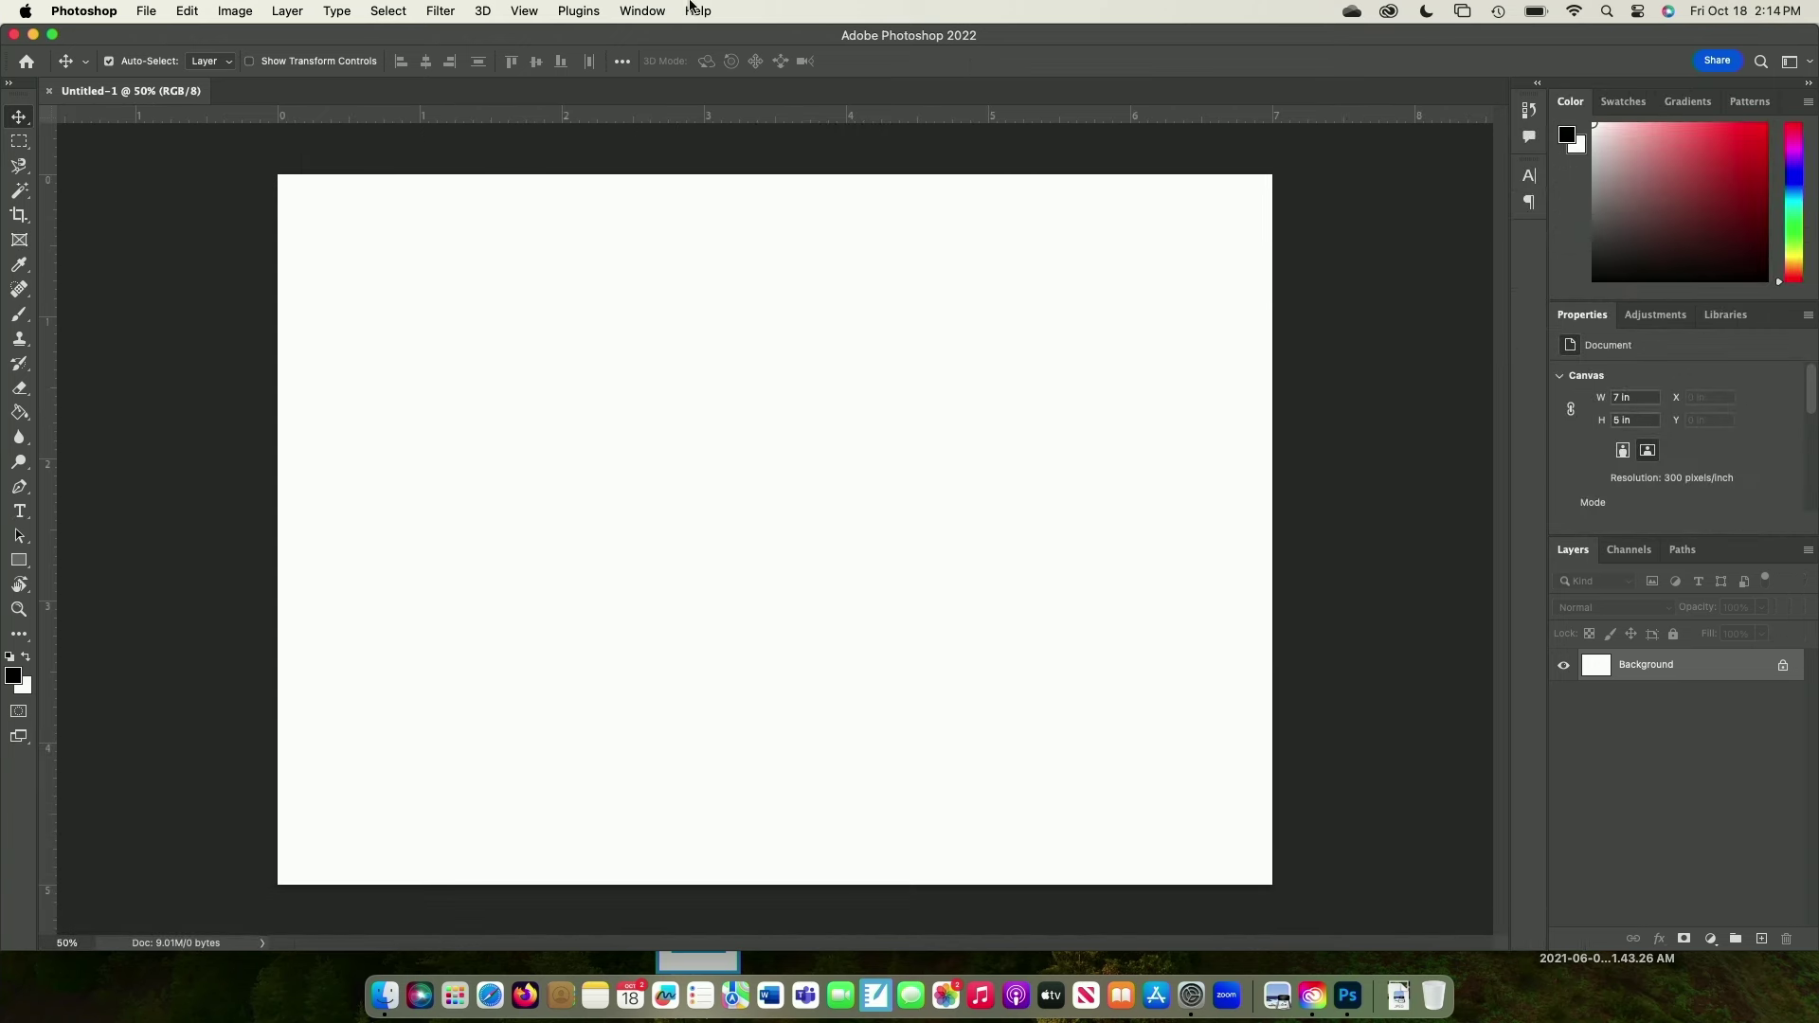
pyautogui.click(649, 10)
pyautogui.moveTo(798, 55)
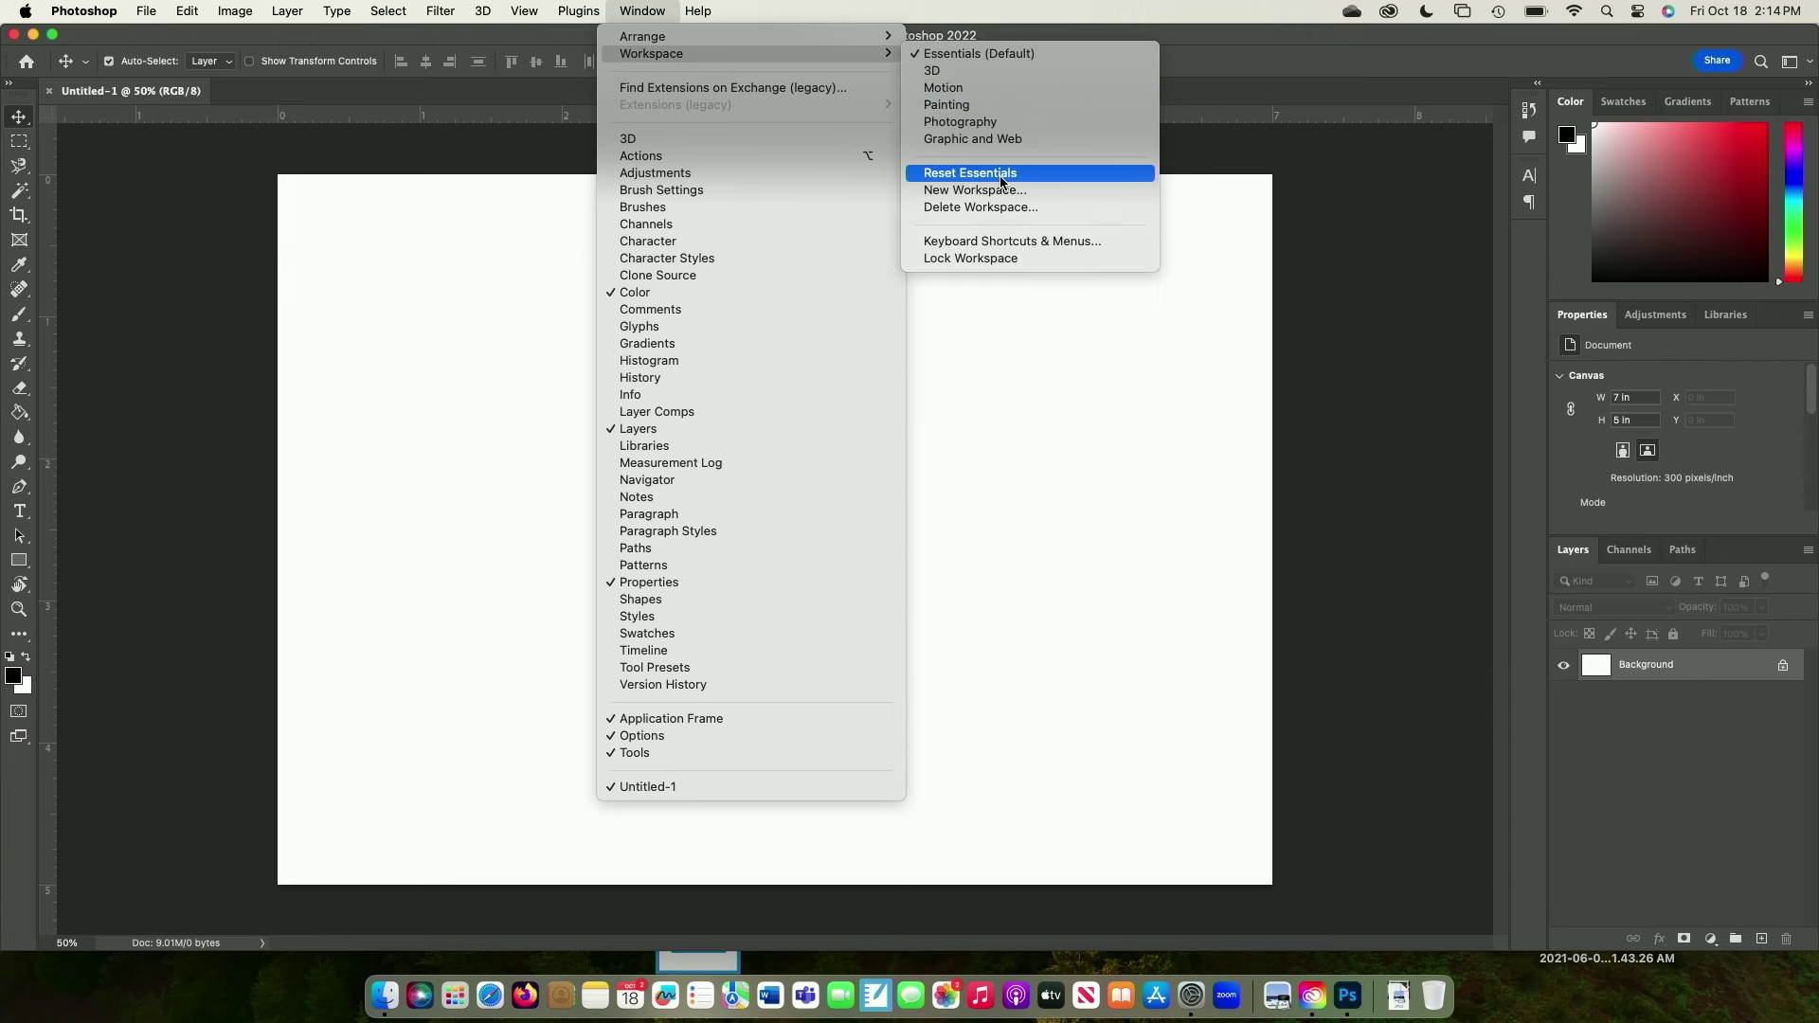
pyautogui.click(967, 174)
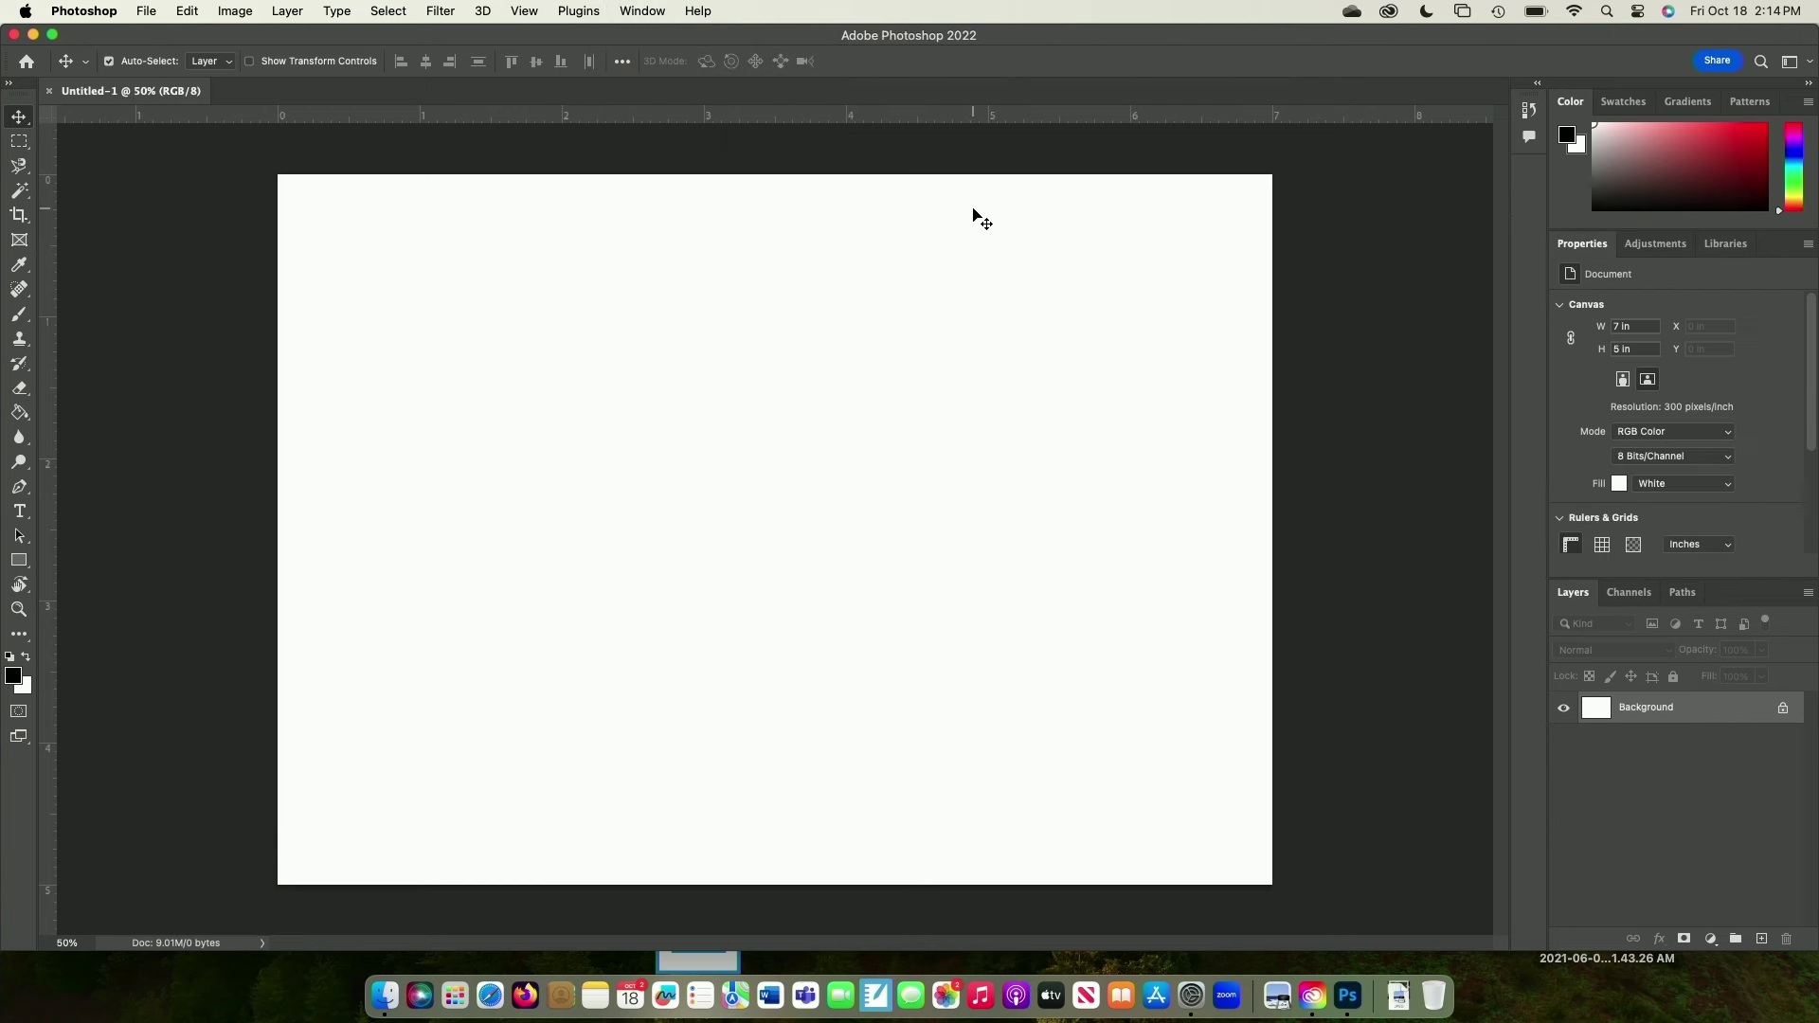
pyautogui.click(640, 10)
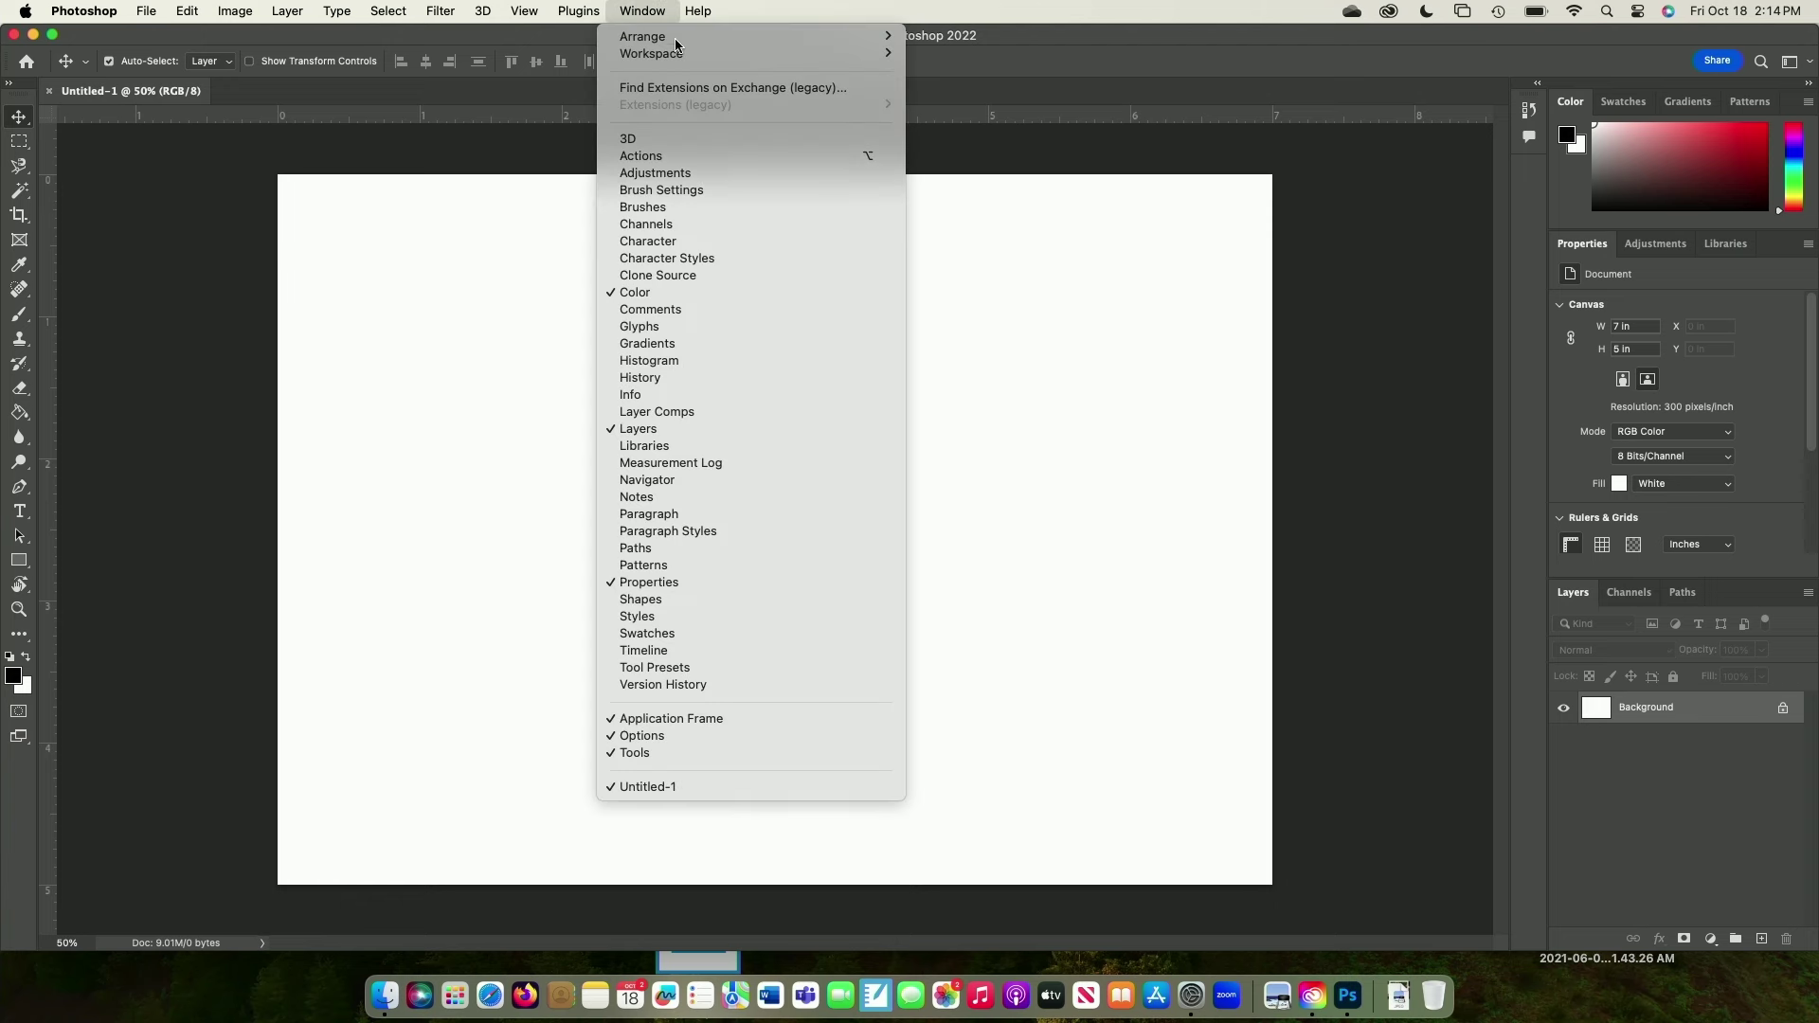
pyautogui.moveTo(796, 63)
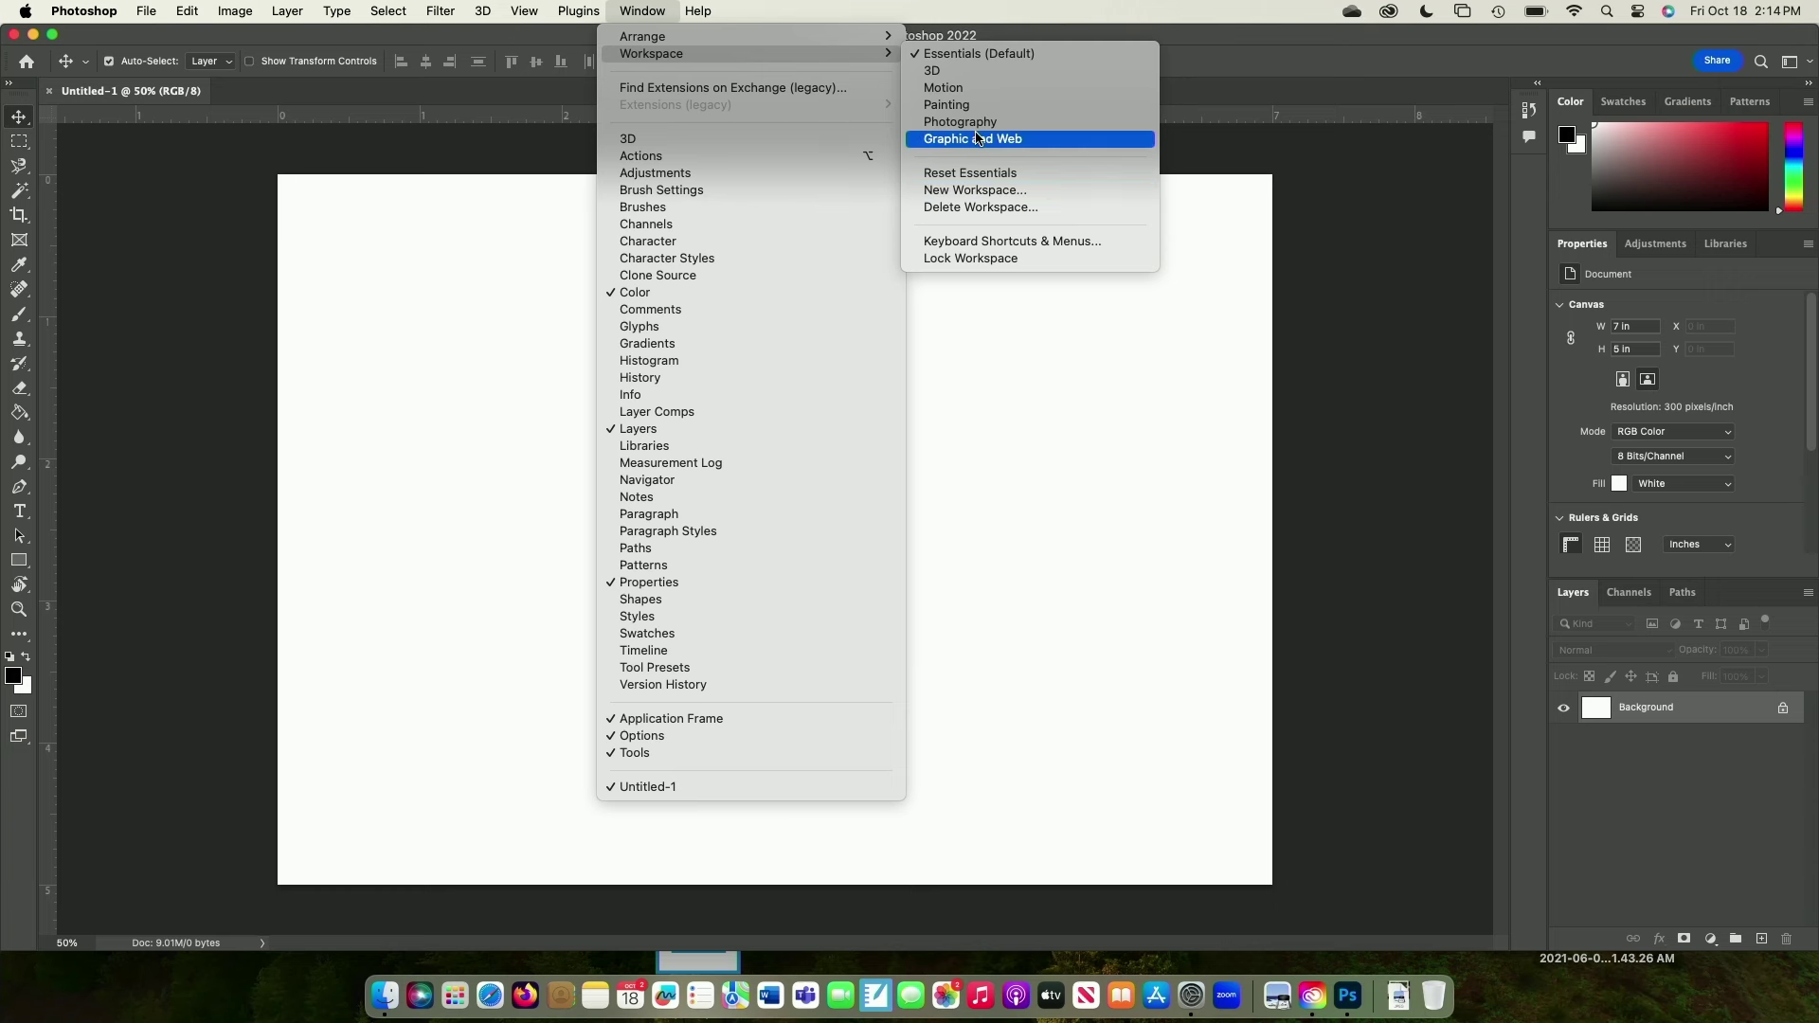
pyautogui.click(641, 10)
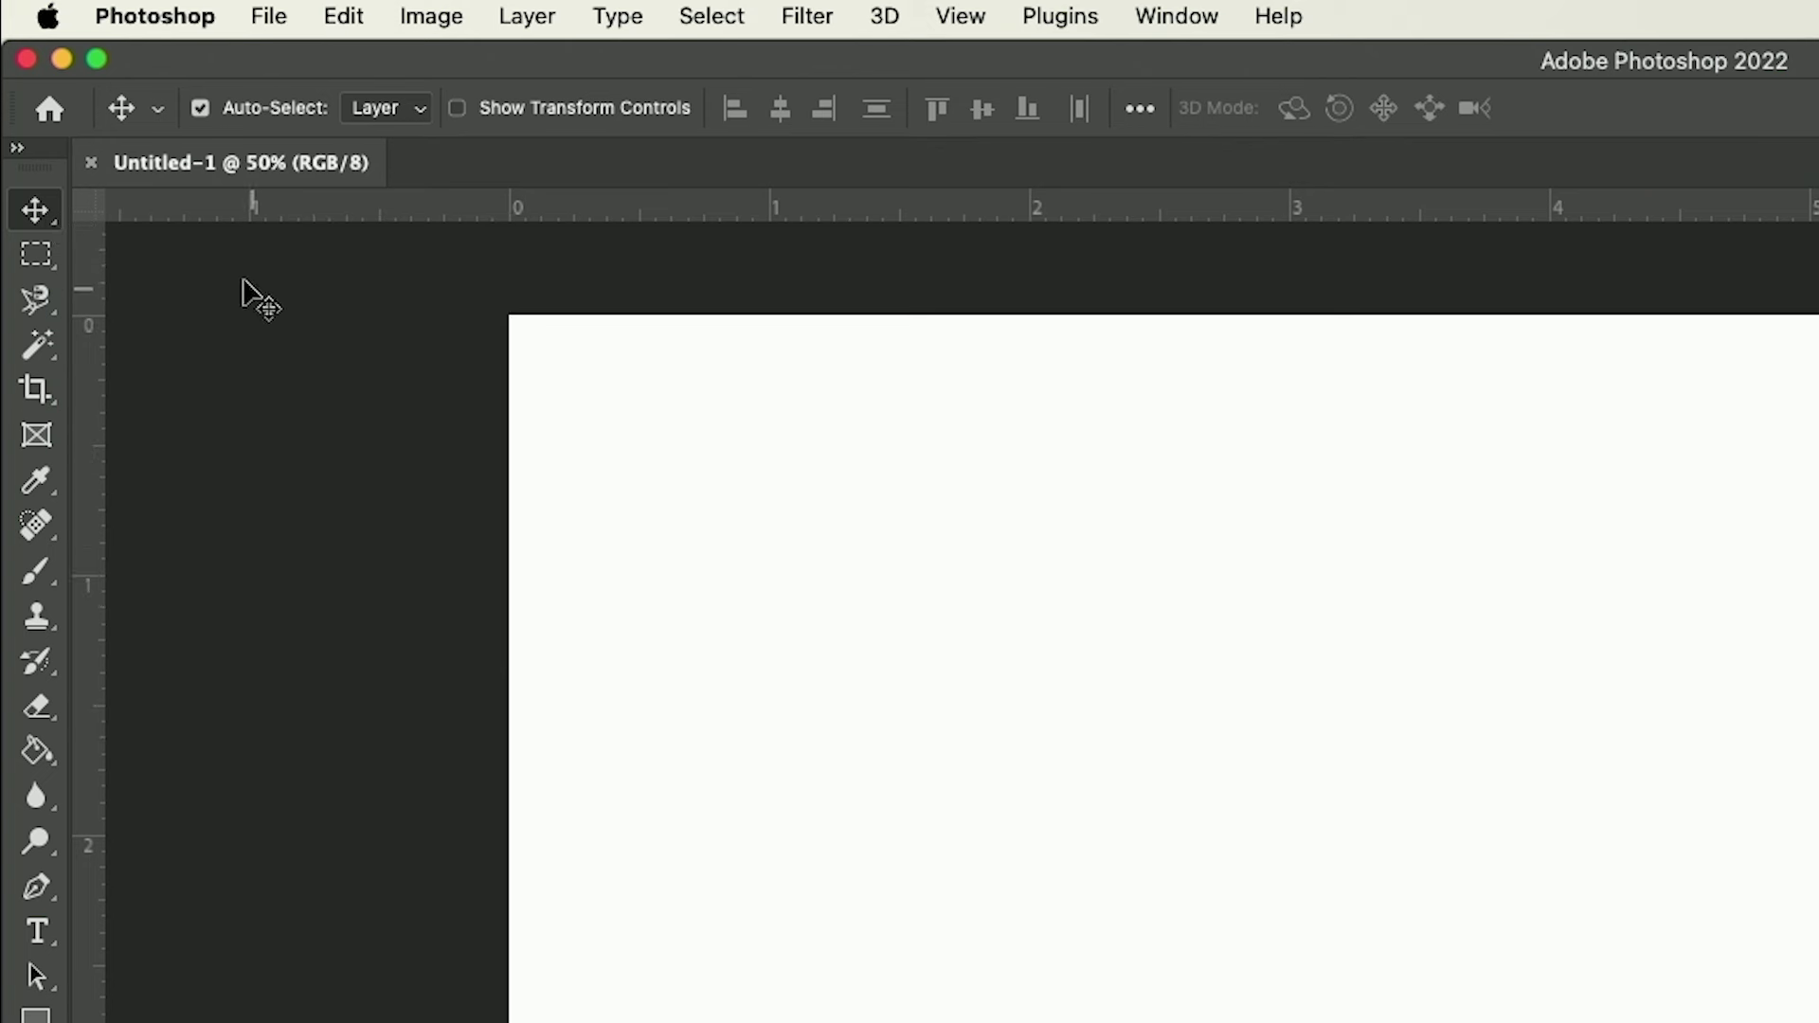
pyautogui.click(268, 17)
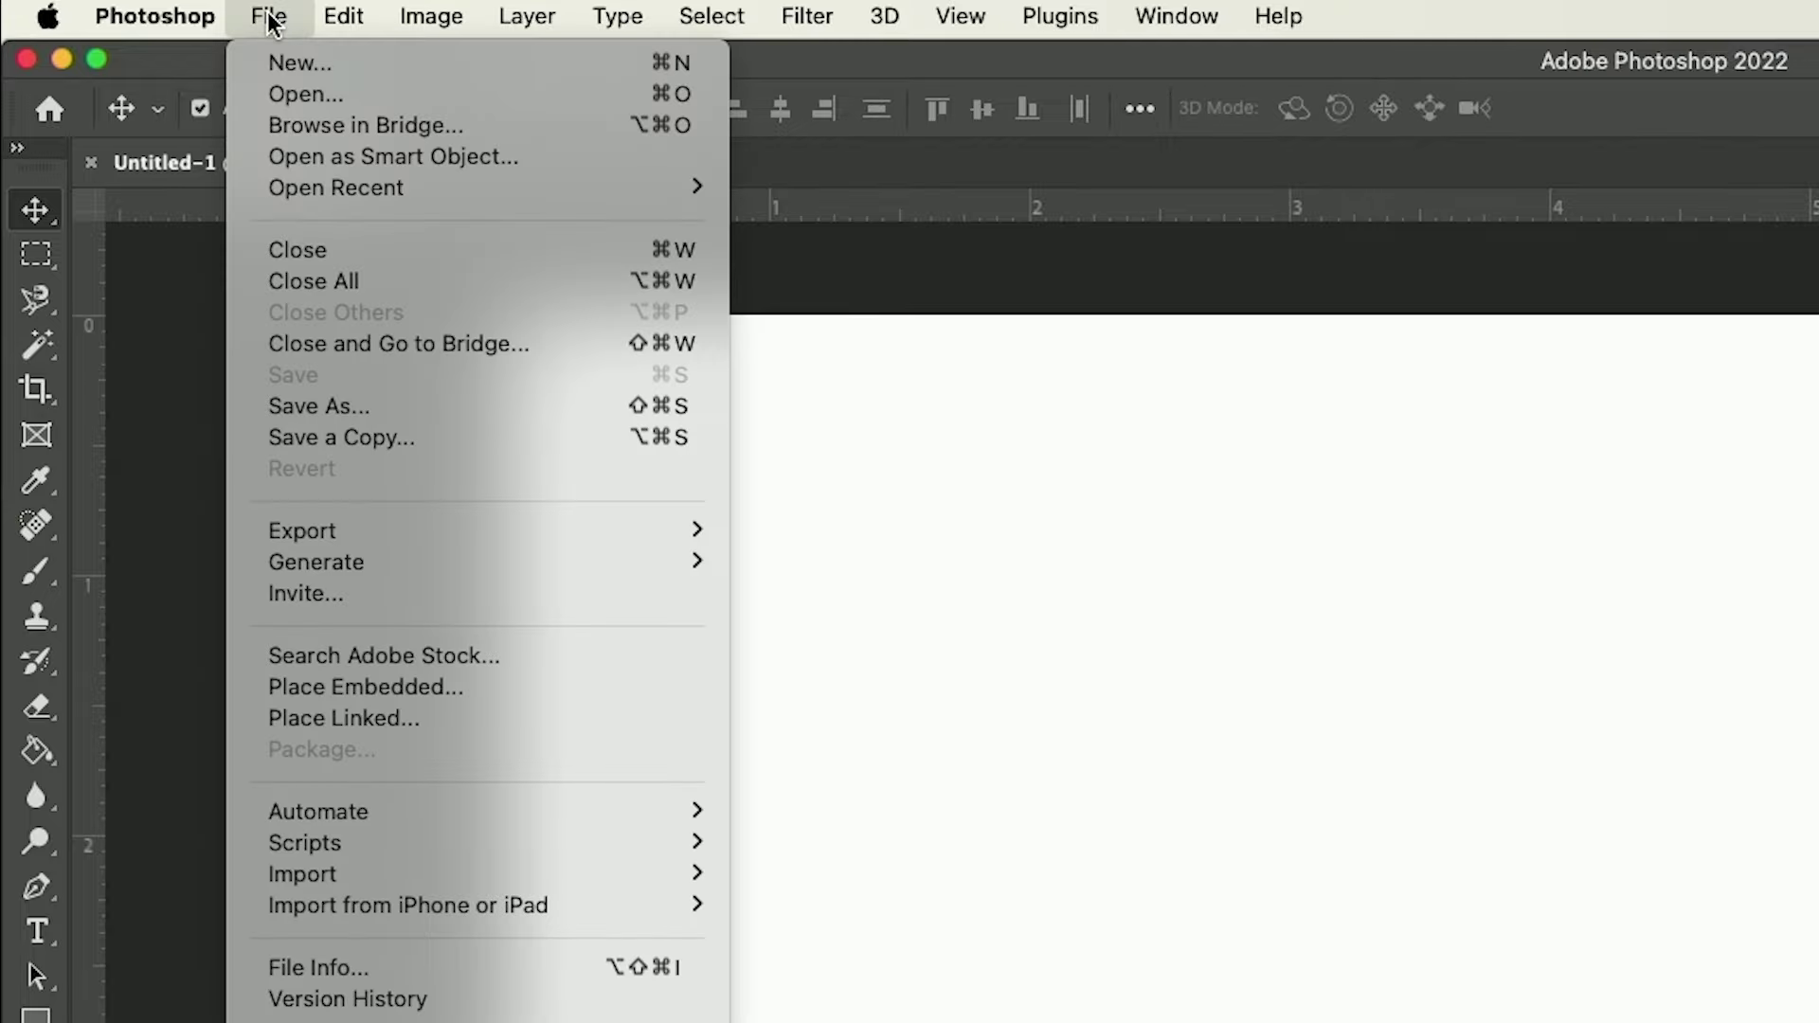
# In the Open dialog (Cmd+O), navigate to the AdobePhotoshop > CompositingImages folder
pyautogui.press('Escape')
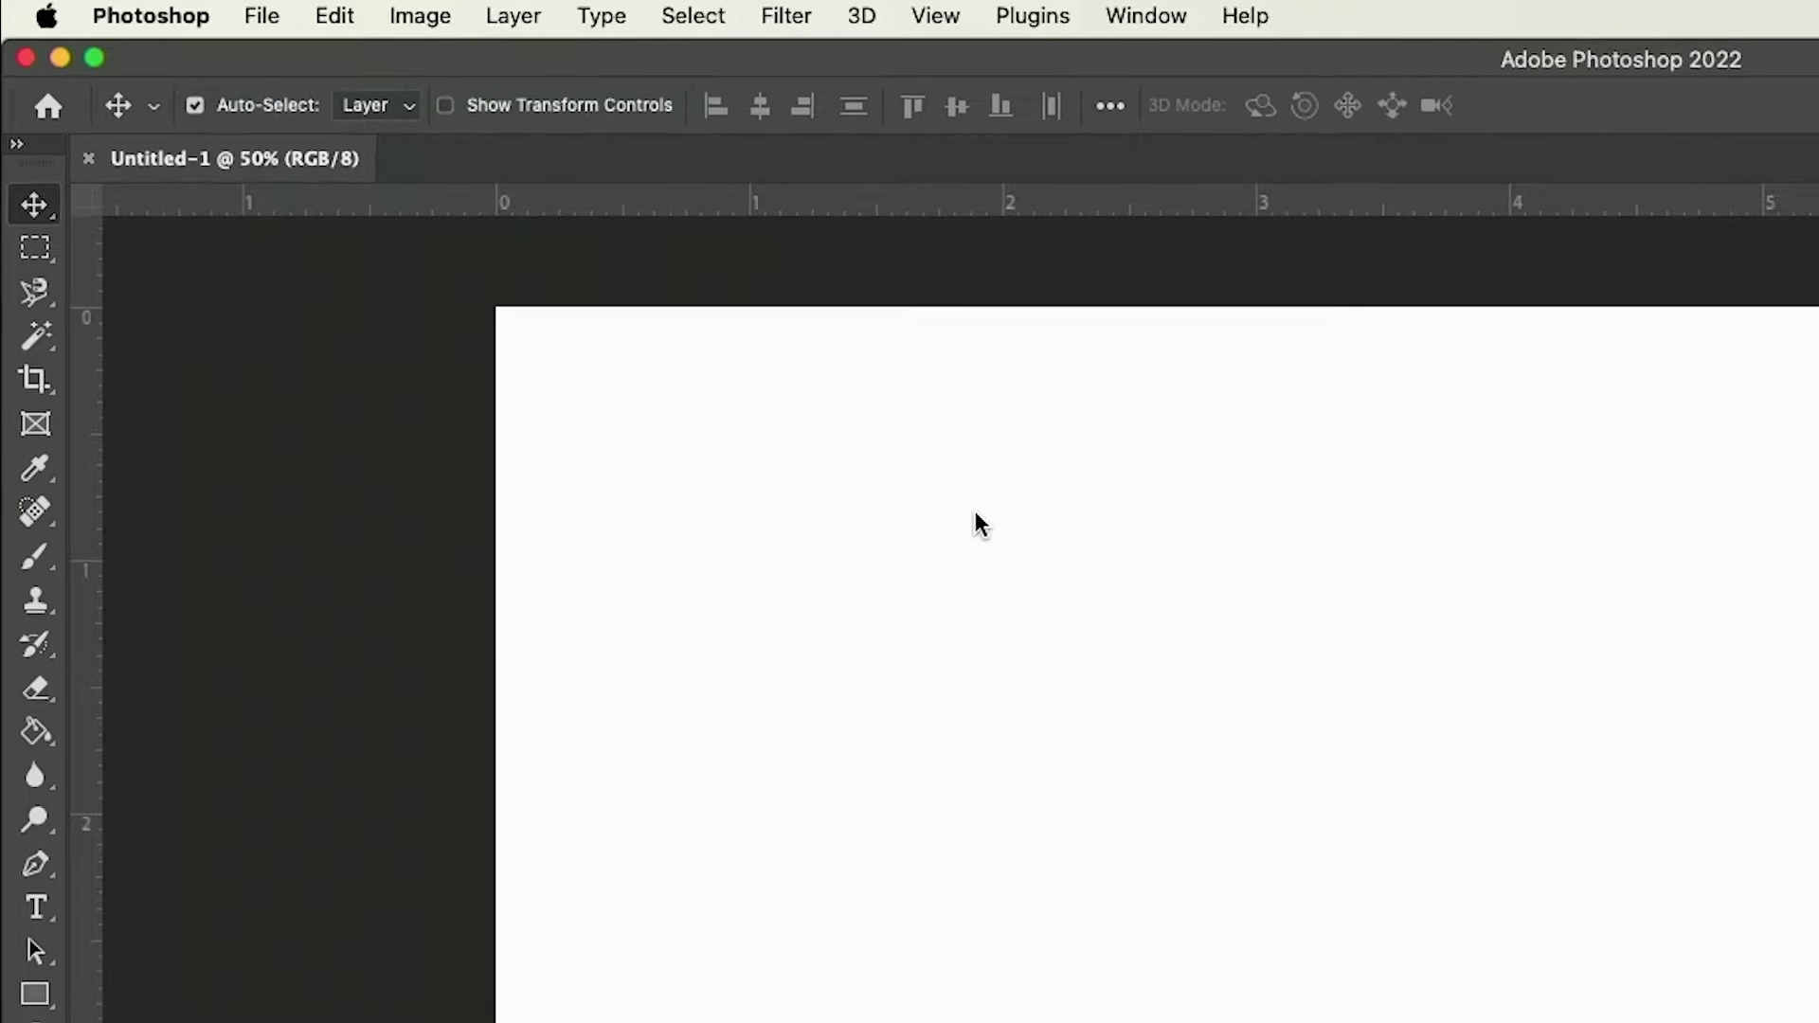
pyautogui.press('super+o')
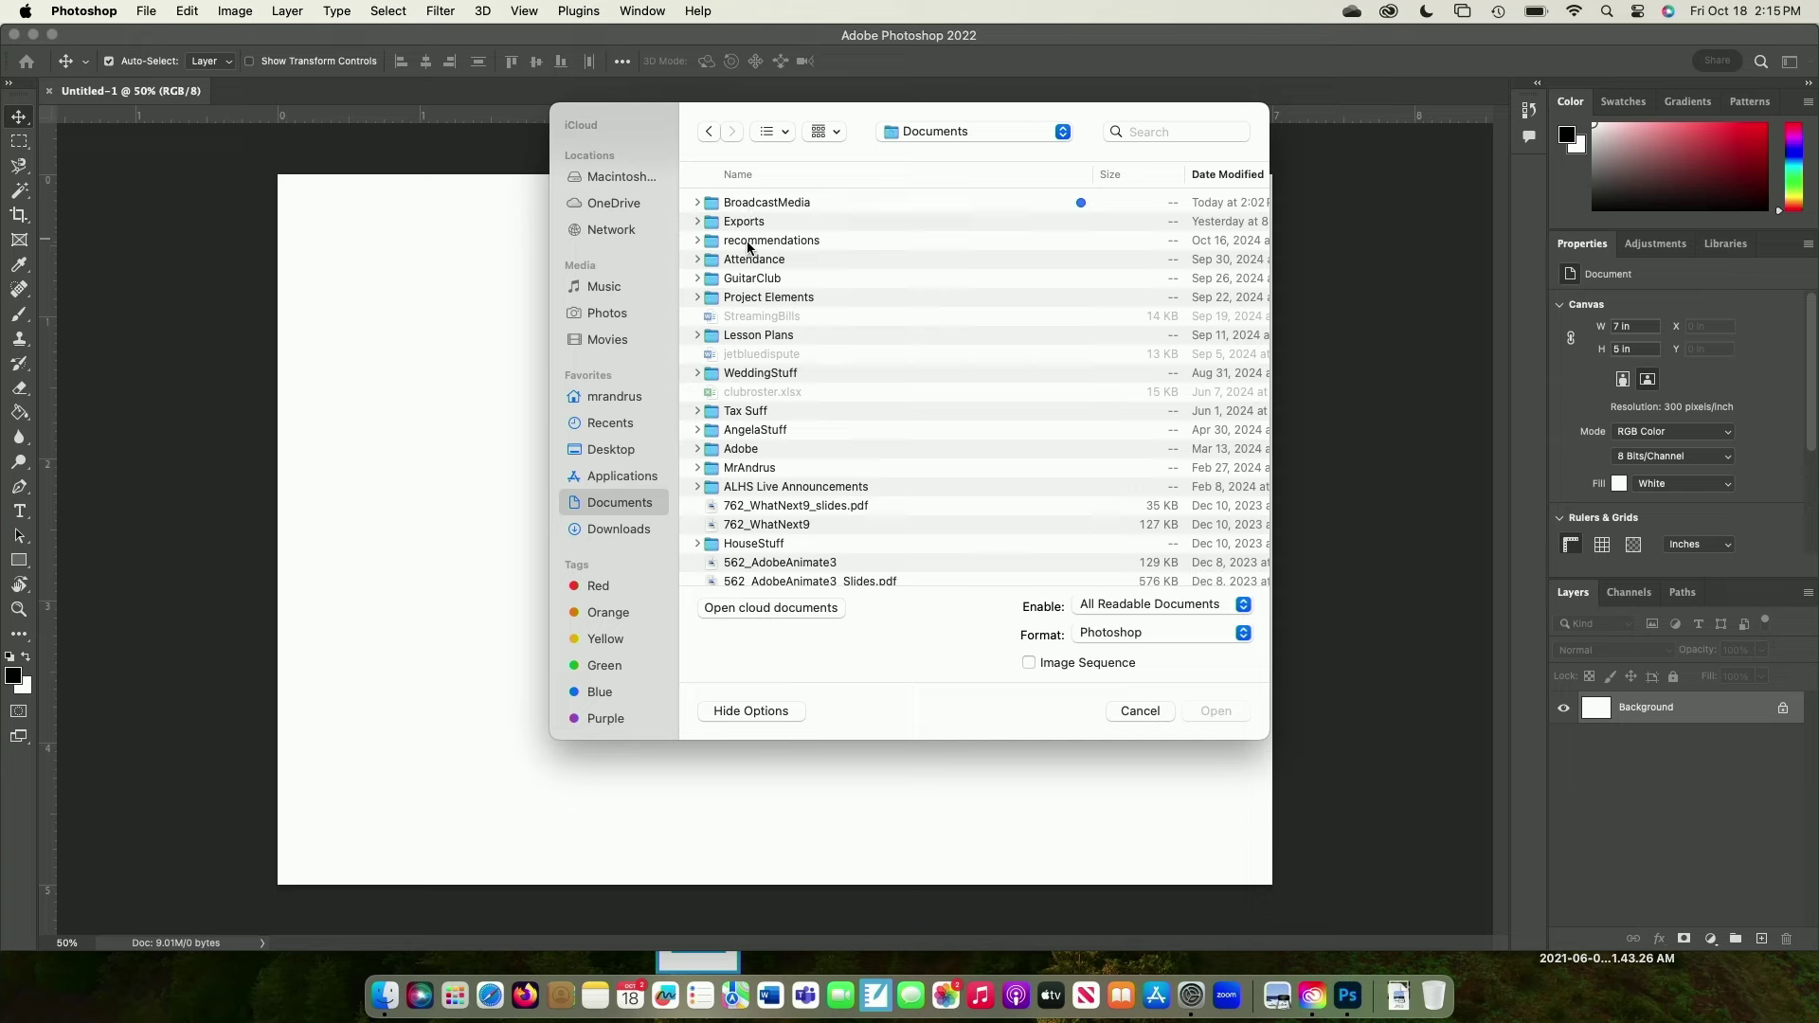
pyautogui.doubleClick(747, 299)
pyautogui.click(756, 203)
pyautogui.doubleClick(756, 202)
pyautogui.doubleClick(760, 487)
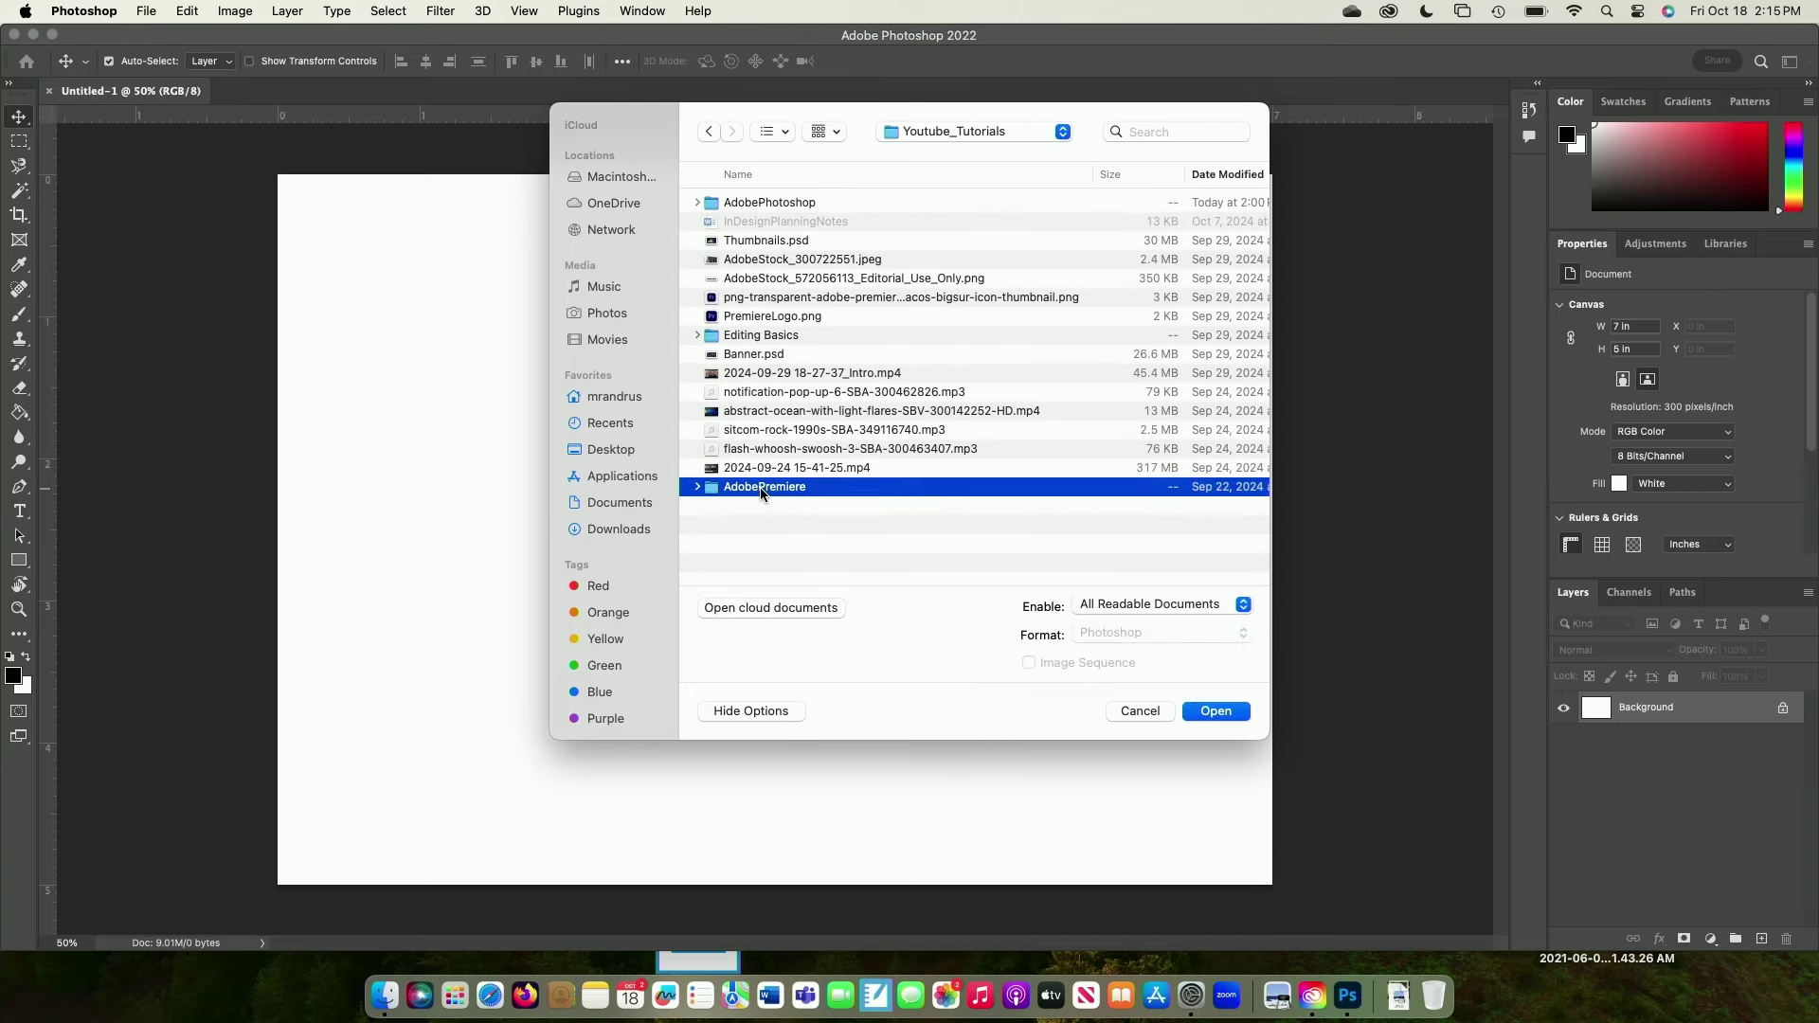
pyautogui.click(711, 133)
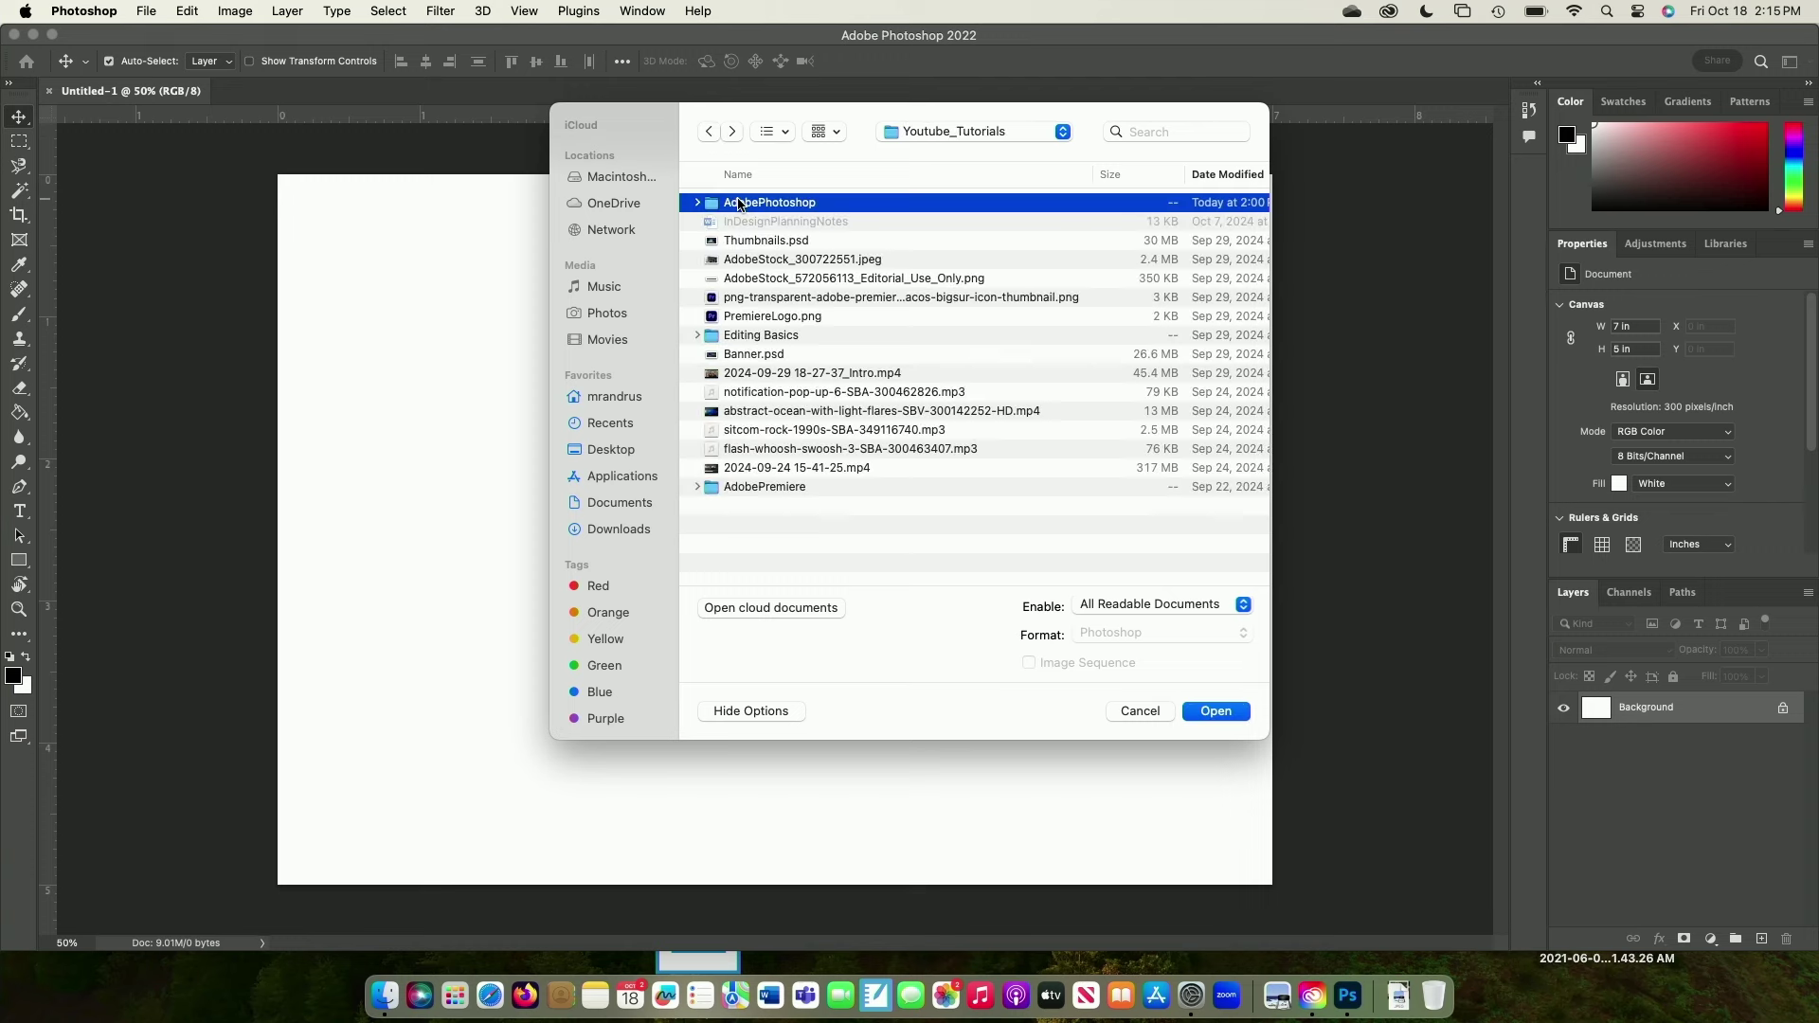
pyautogui.doubleClick(737, 199)
pyautogui.click(740, 203)
pyautogui.doubleClick(739, 203)
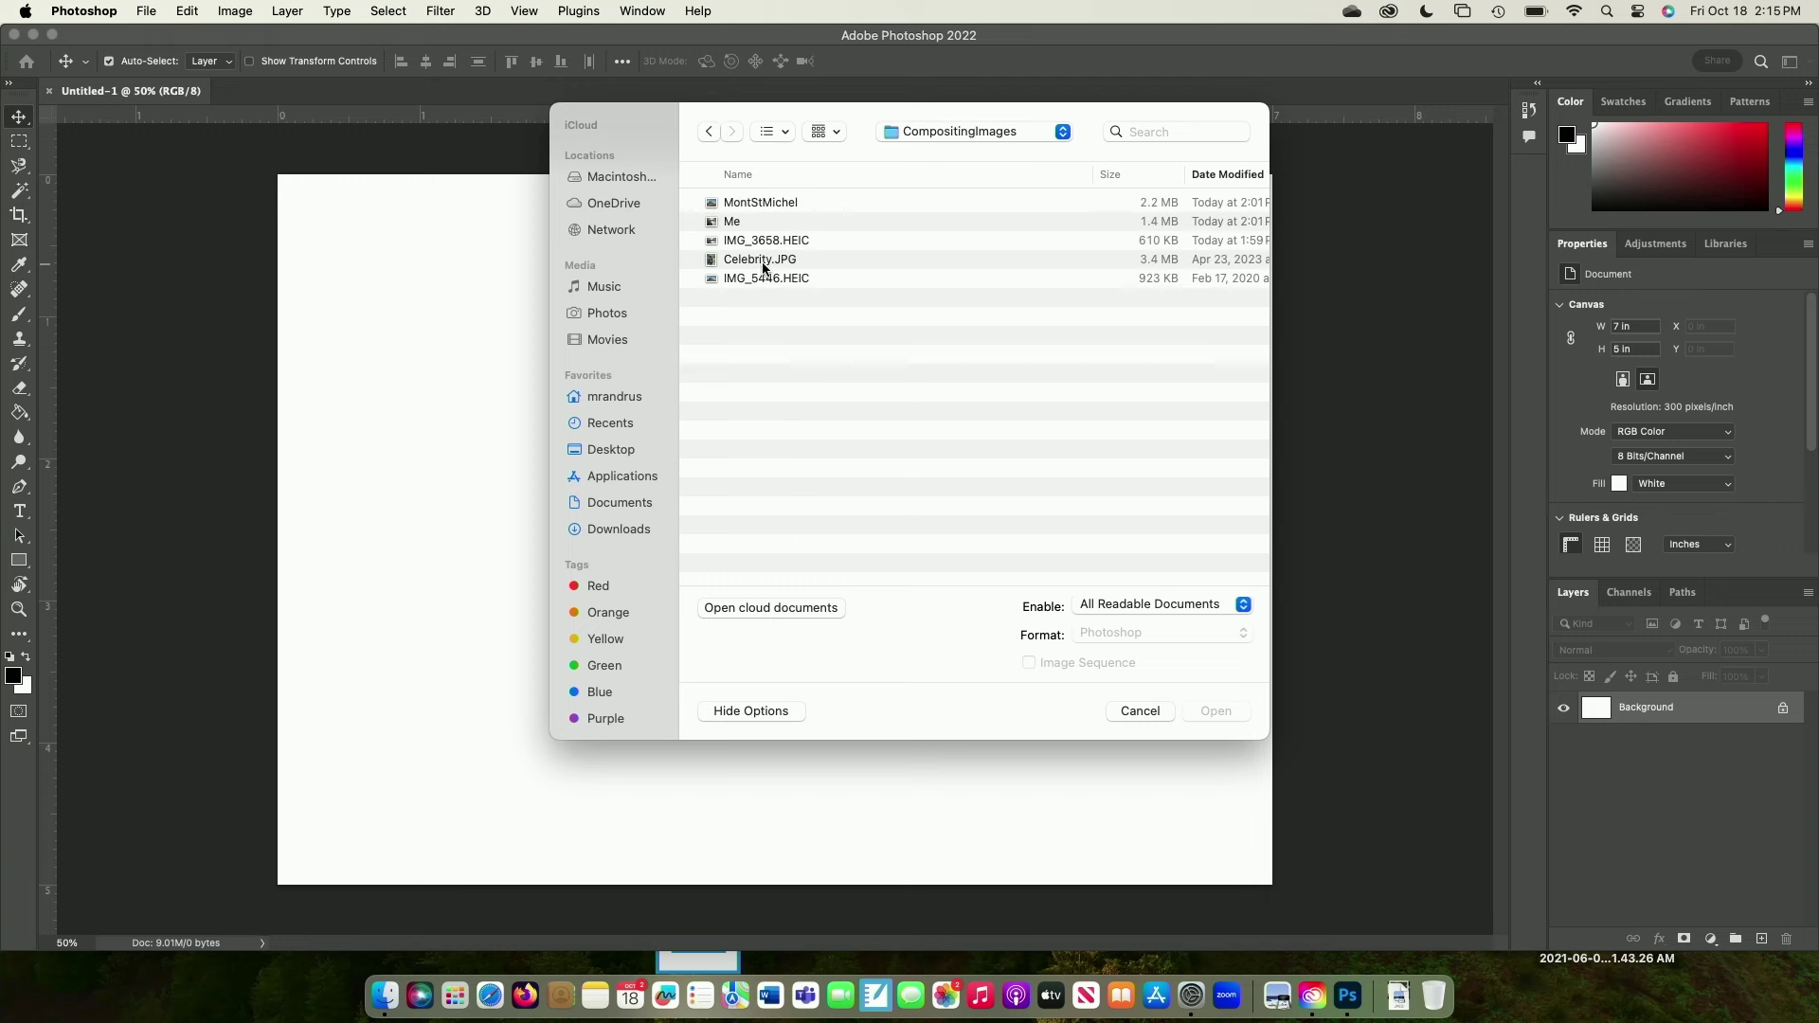
# Select Celebrity.JPG, Me and MontStMichel together and open all three
pyautogui.click(763, 265)
pyautogui.keyDown('super'); pyautogui.click(753, 224); pyautogui.keyUp('super')
pyautogui.keyDown('super'); pyautogui.click(755, 209); pyautogui.keyUp('super')
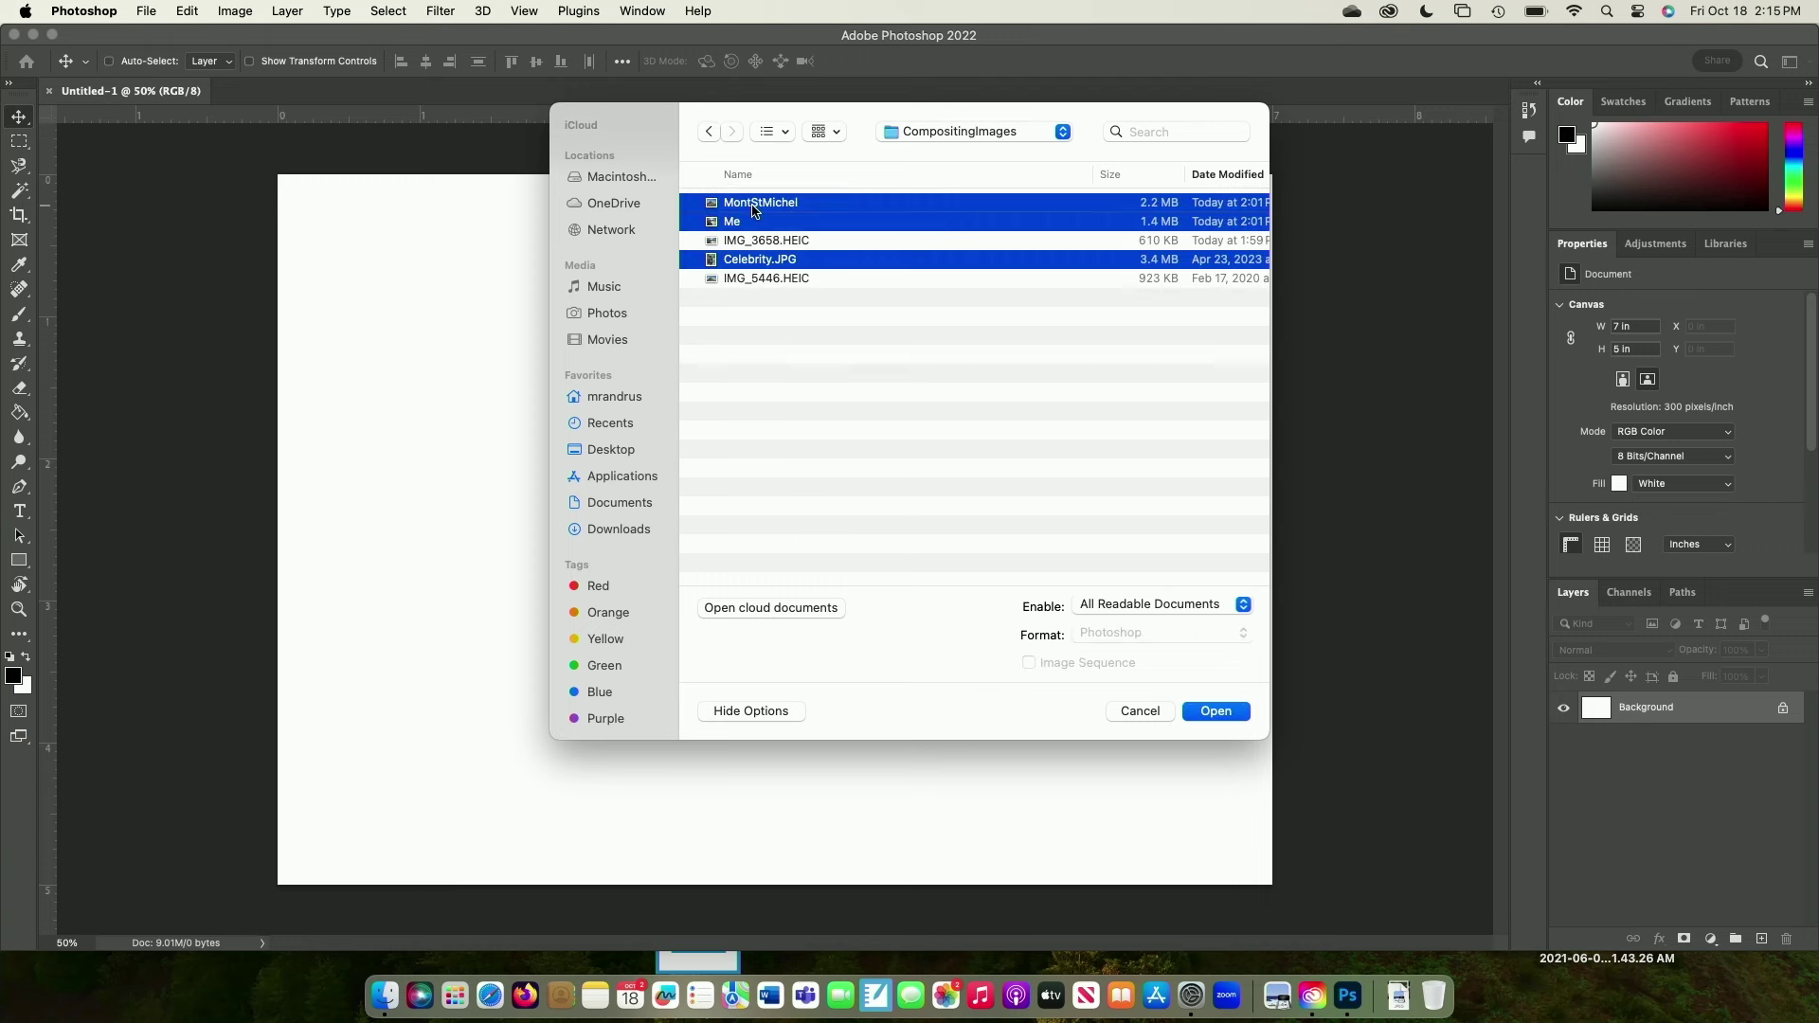
pyautogui.click(764, 310)
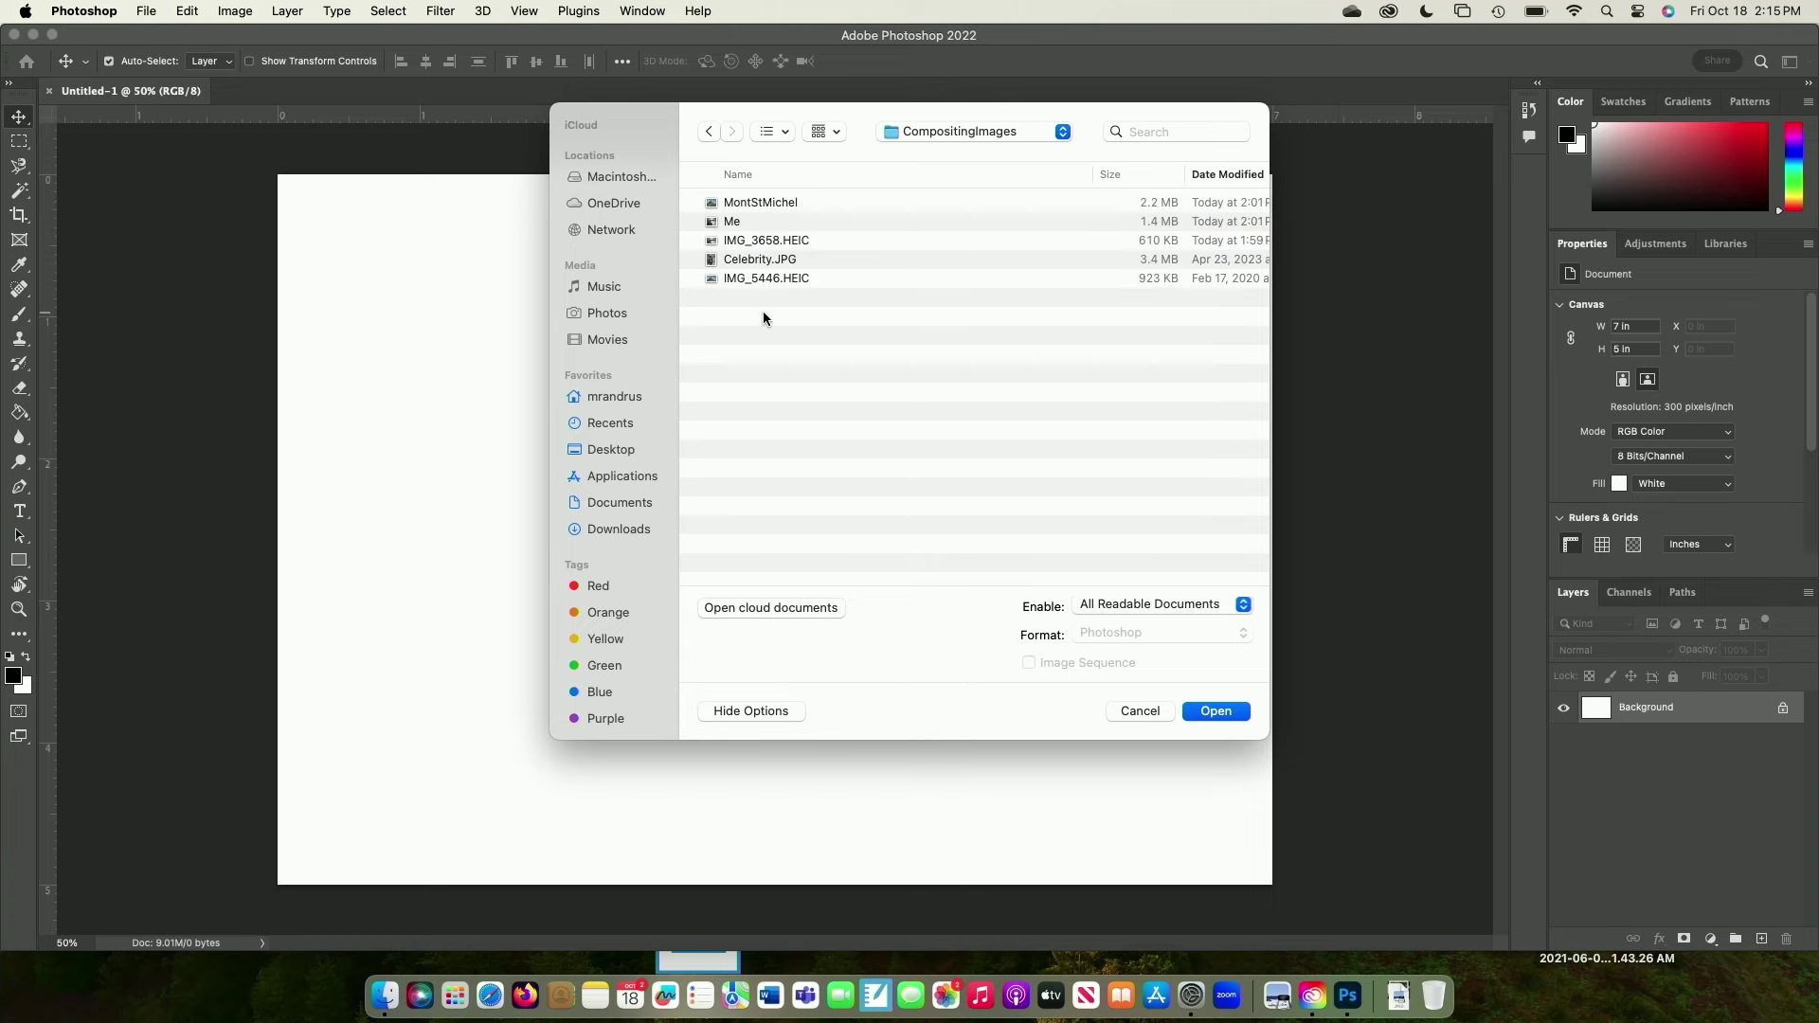
pyautogui.click(753, 262)
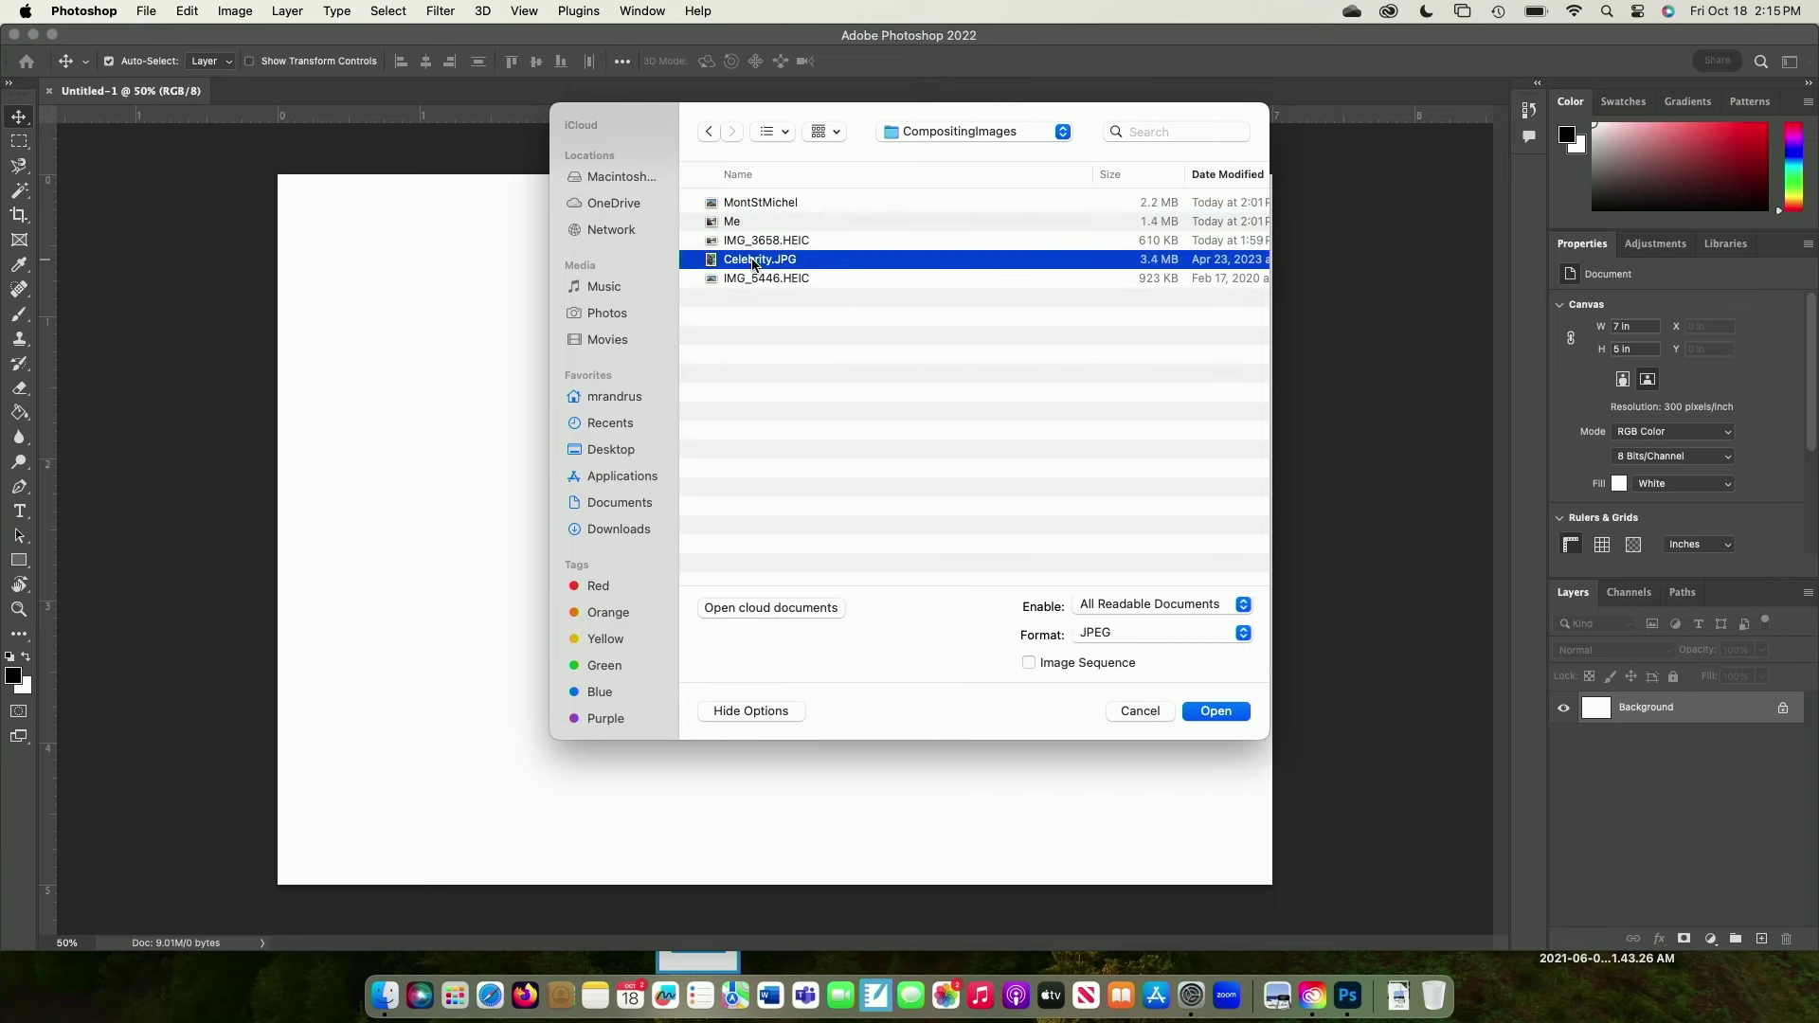
pyautogui.keyDown('super'); pyautogui.click(757, 223); pyautogui.keyUp('super')
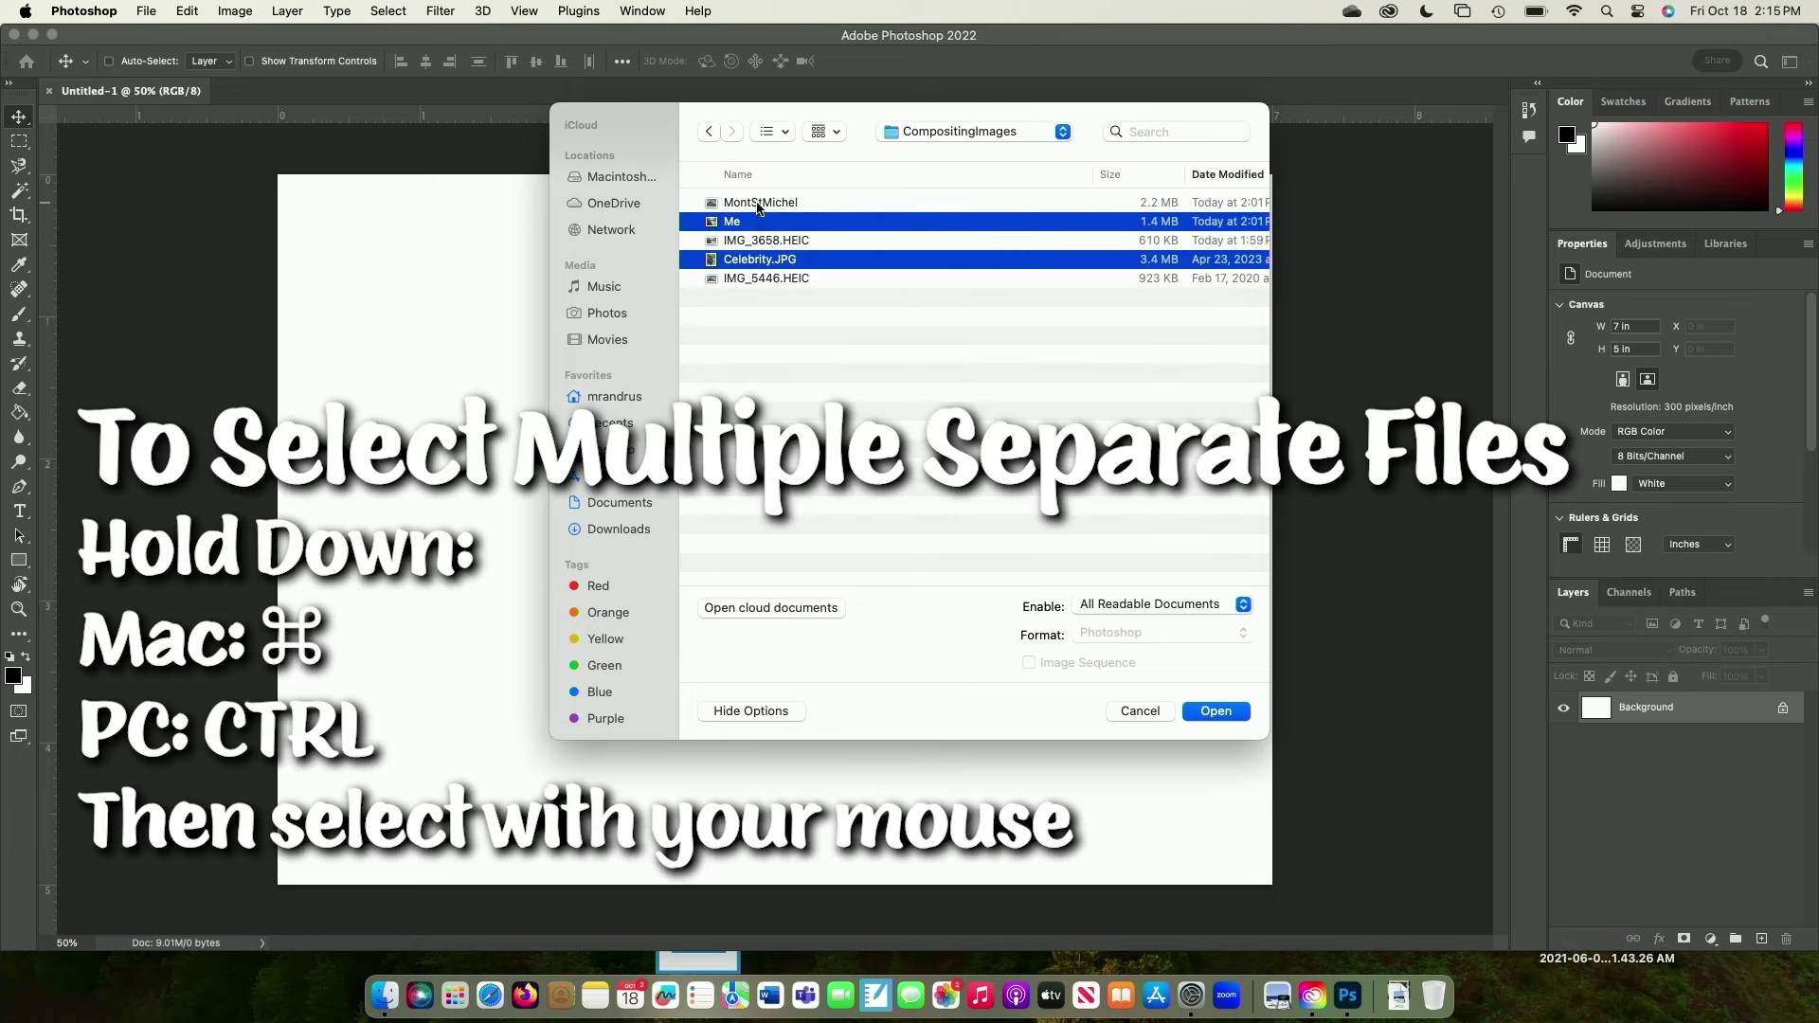
pyautogui.keyDown('super'); pyautogui.click(758, 203); pyautogui.keyUp('super')
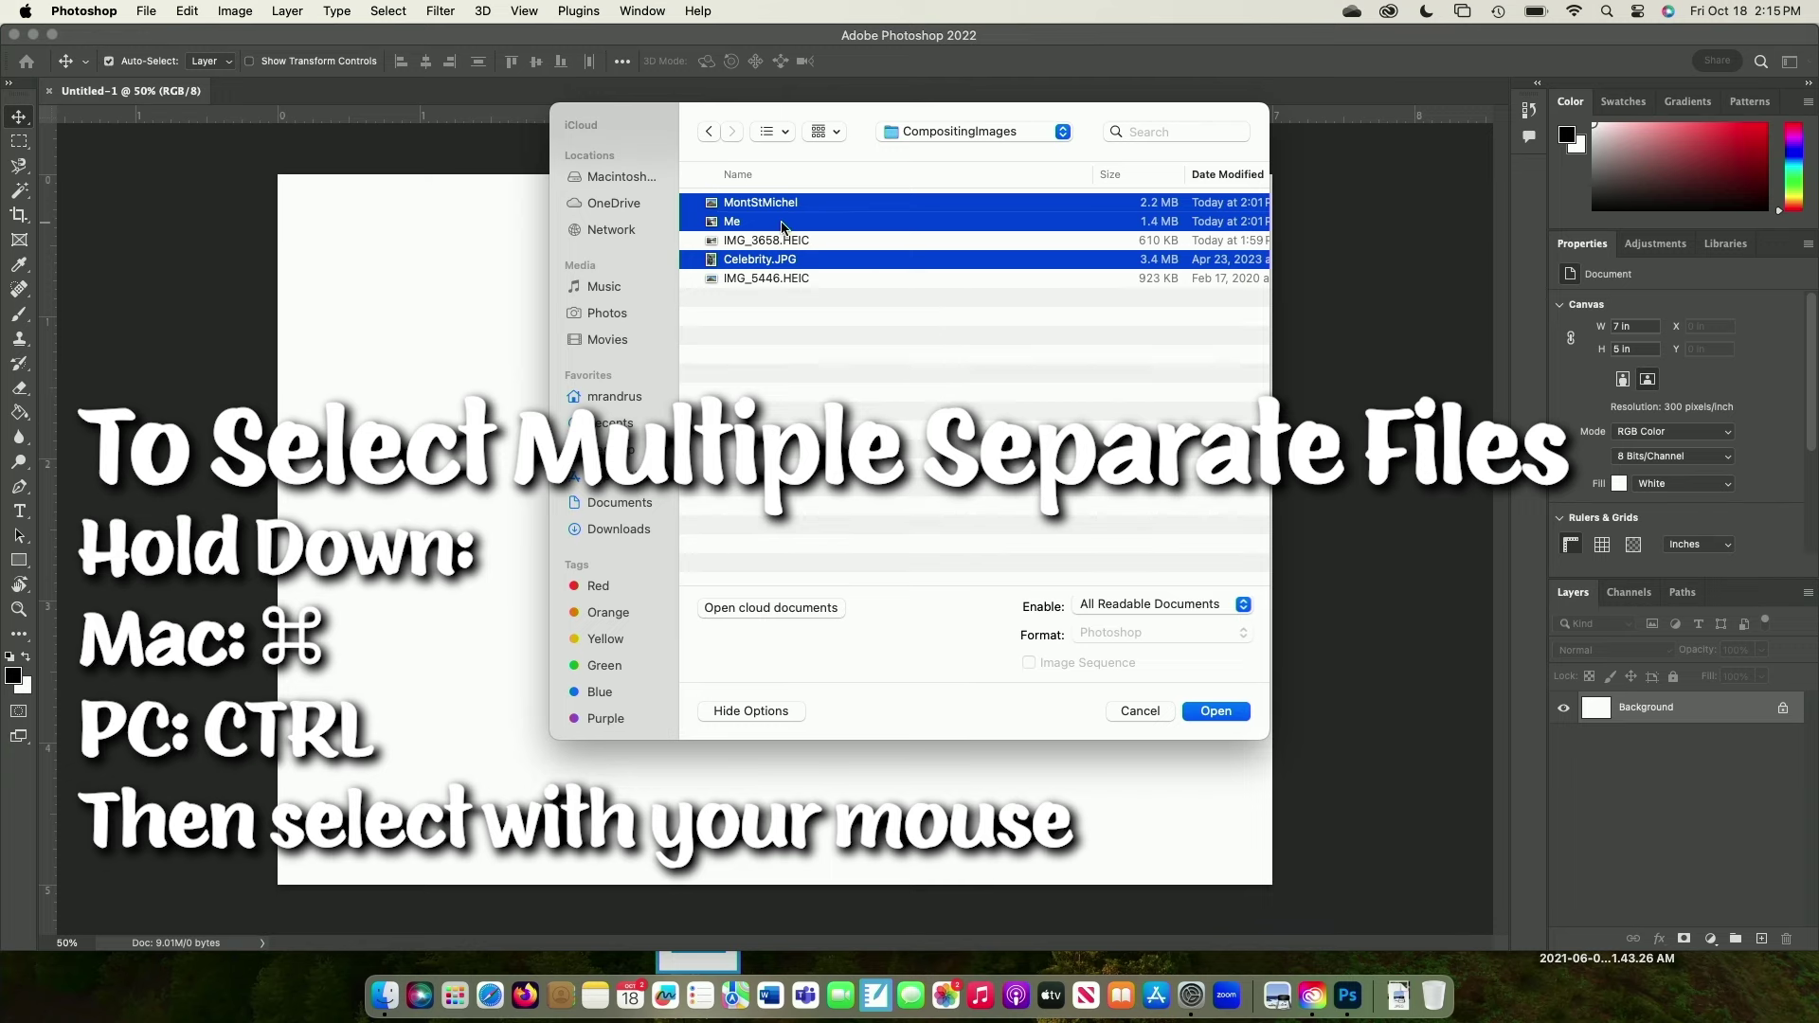
pyautogui.click(1219, 711)
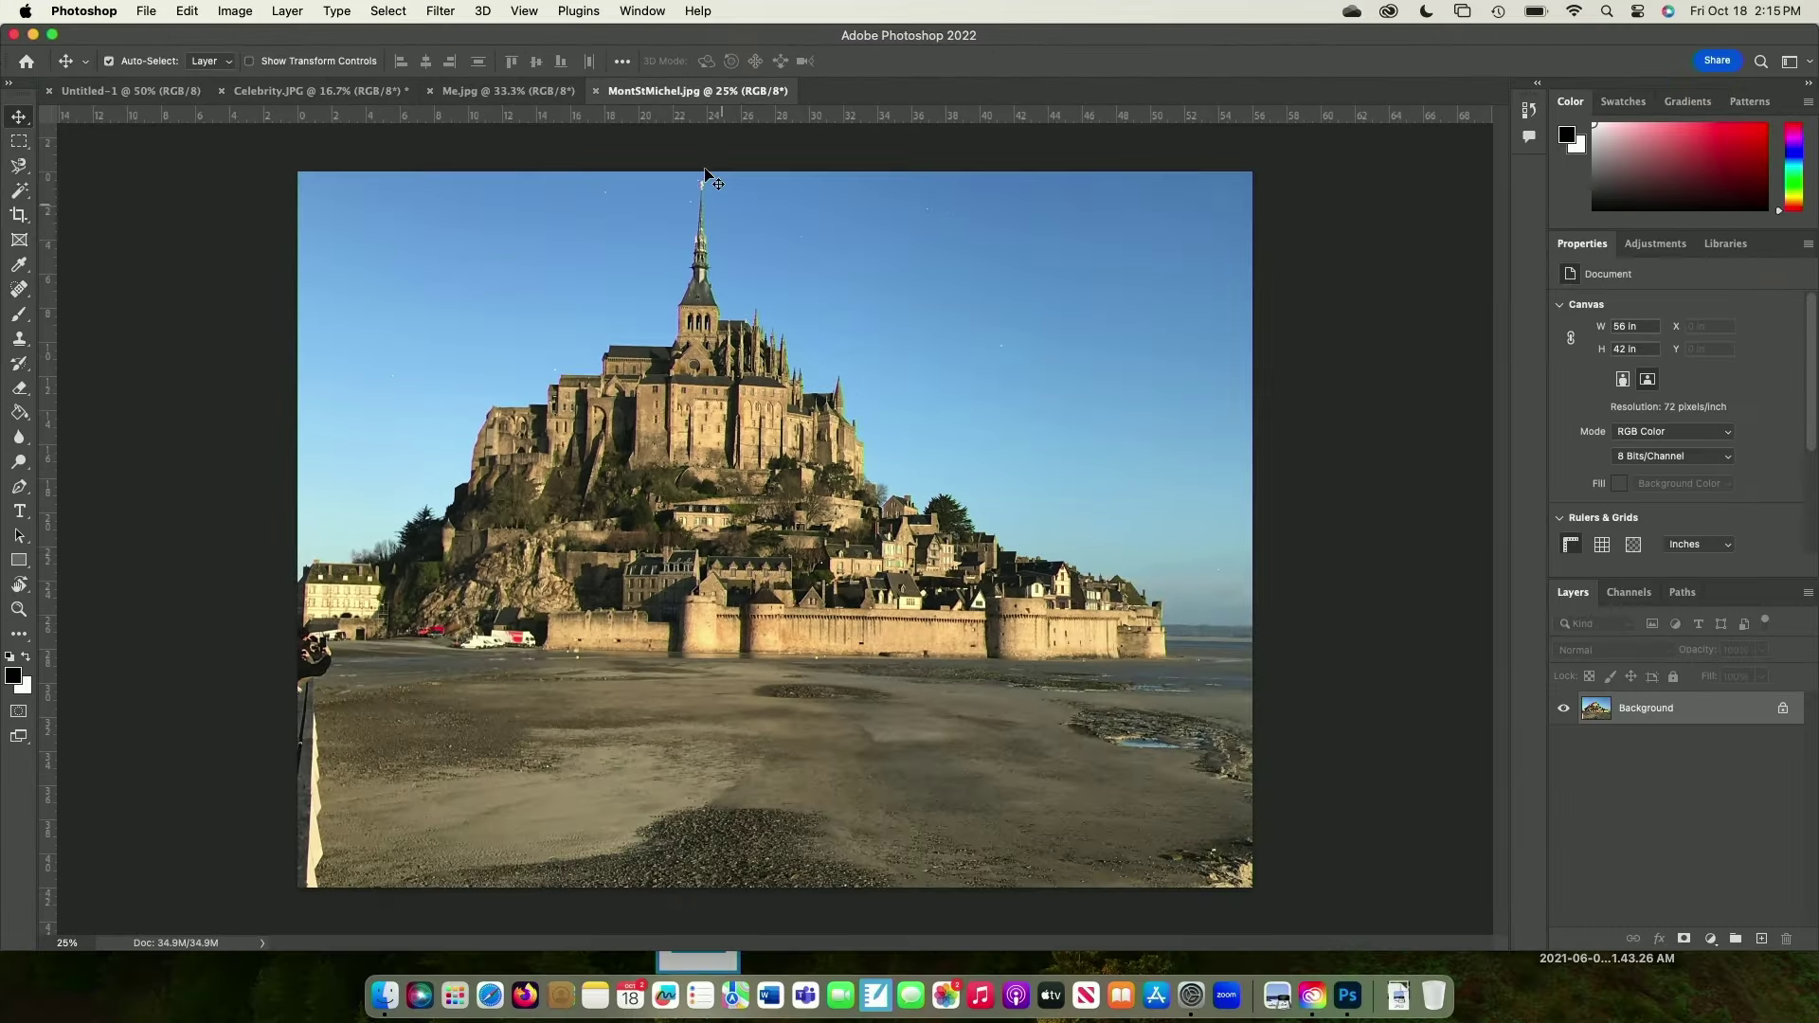
pyautogui.click(496, 92)
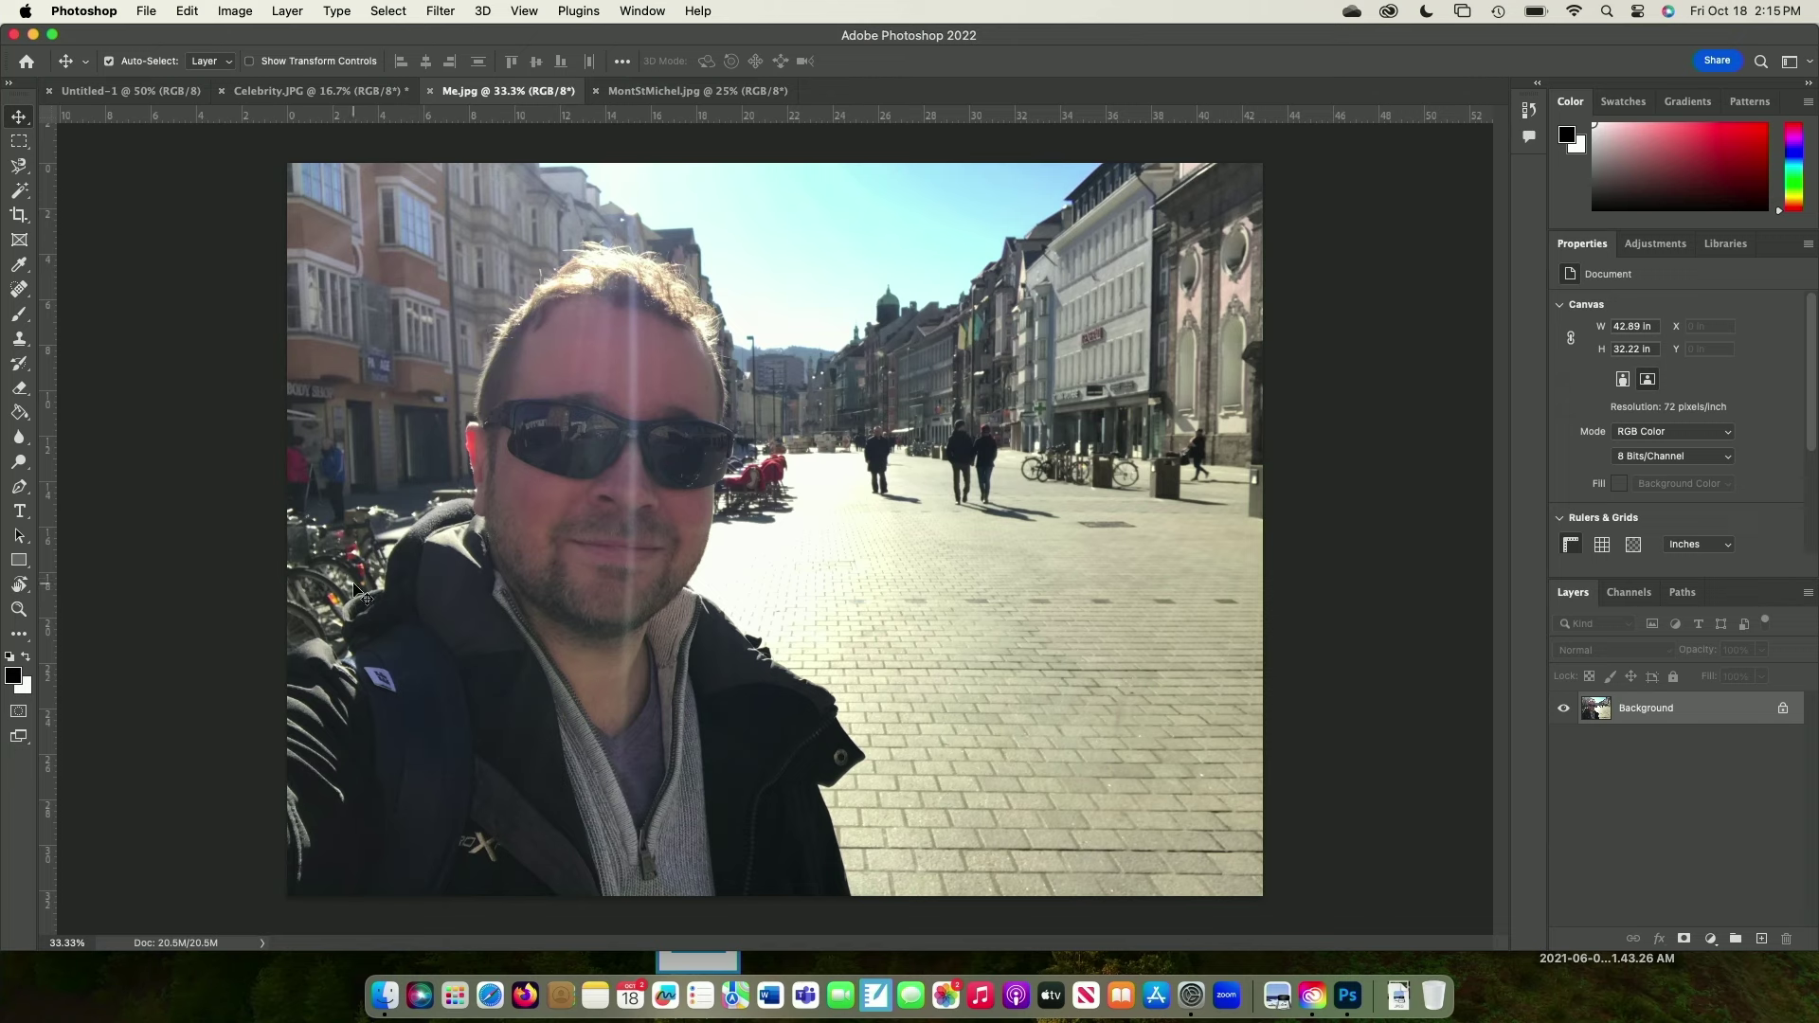
pyautogui.click(697, 92)
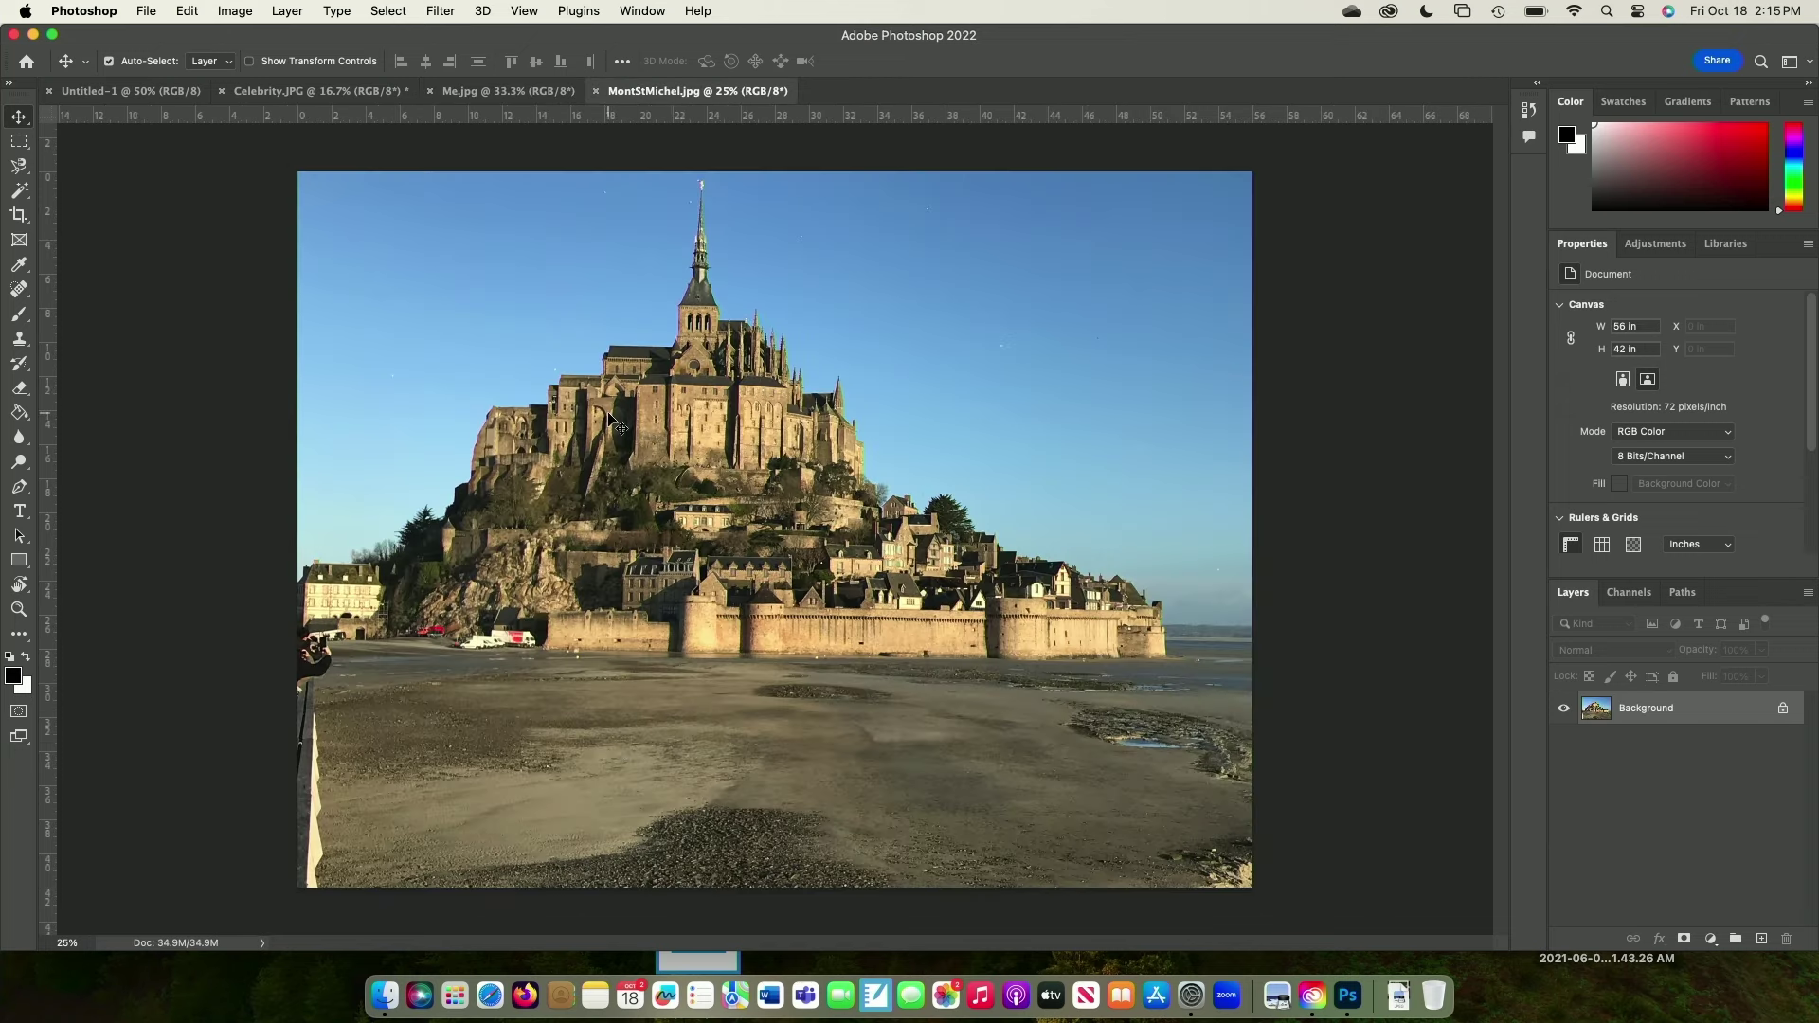
pyautogui.click(334, 92)
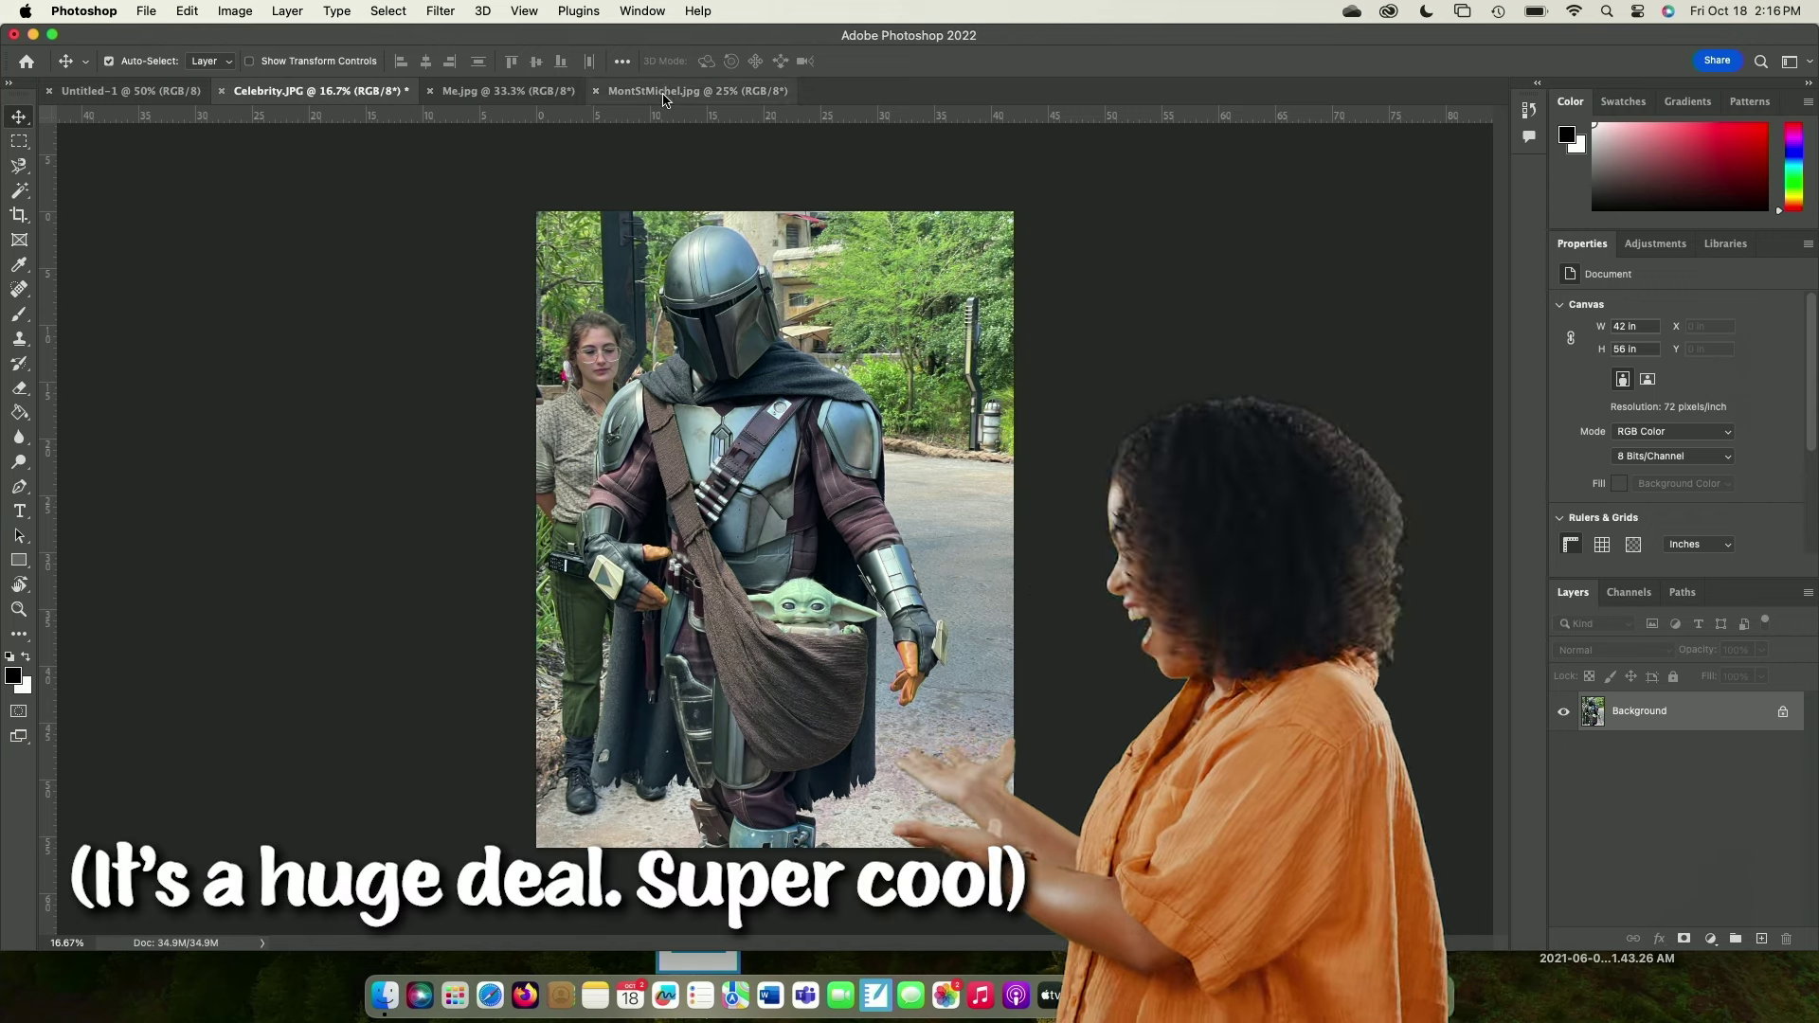
pyautogui.click(692, 91)
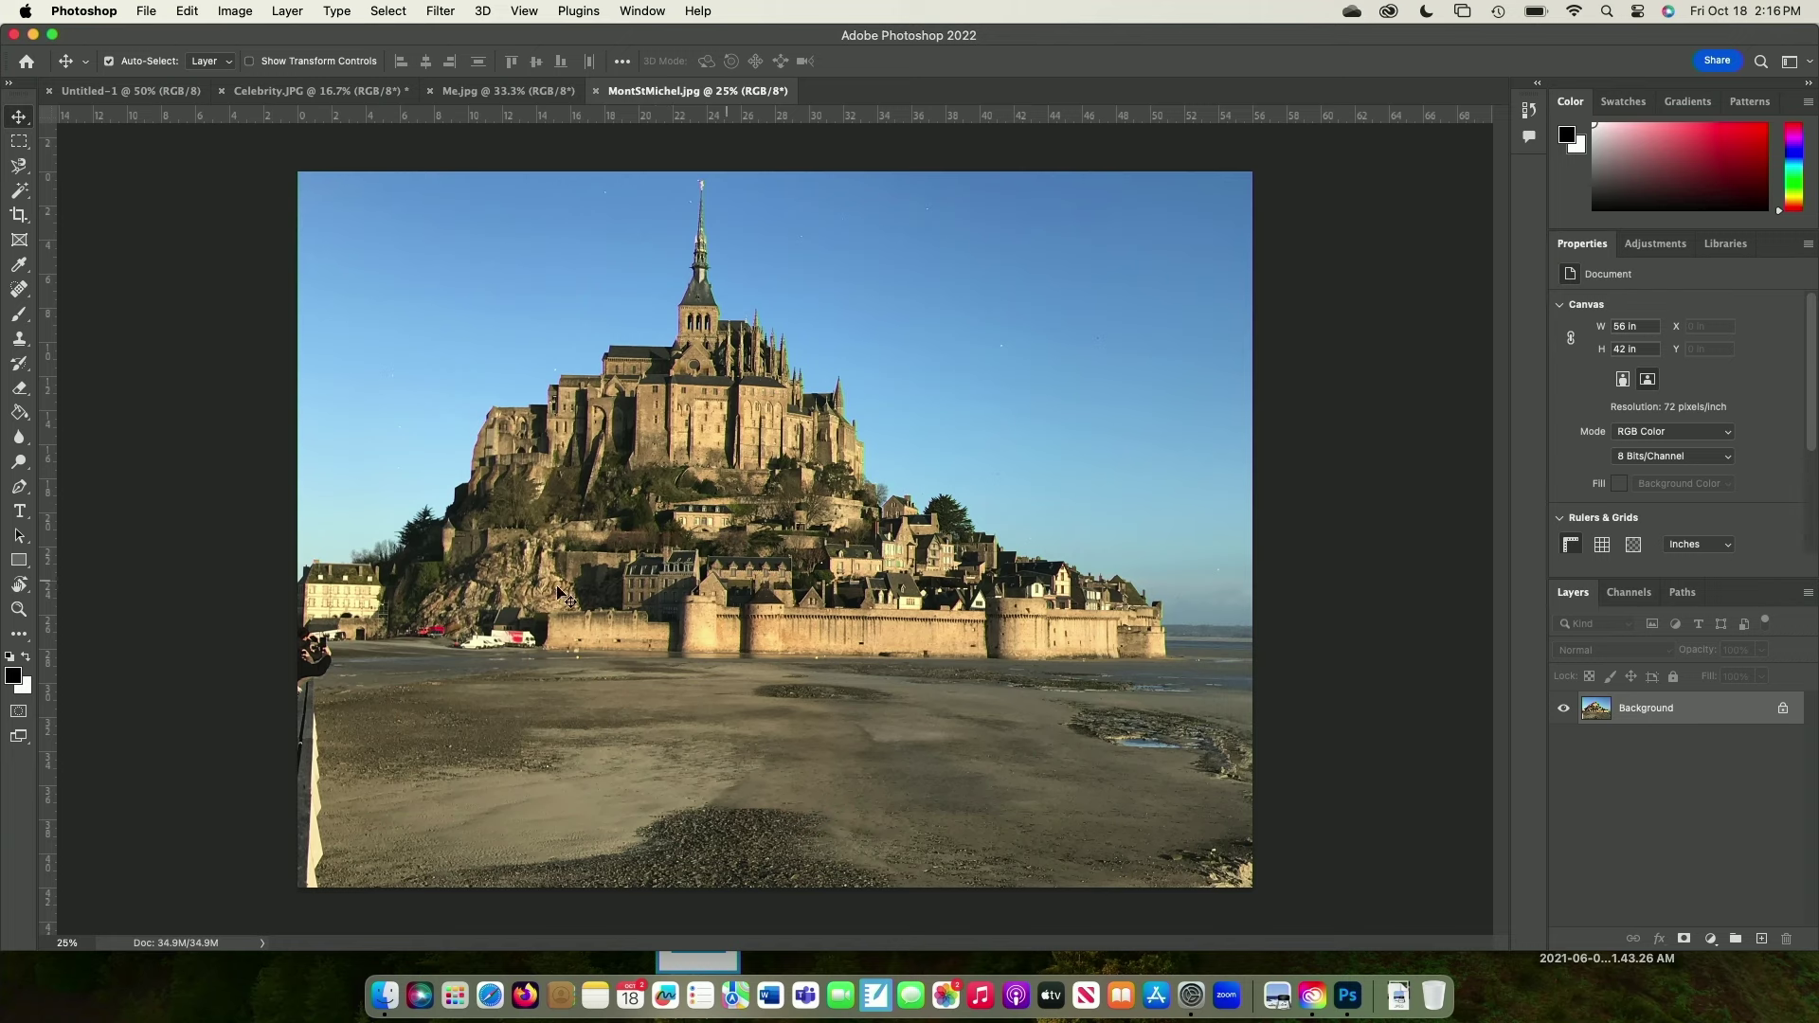
pyautogui.click(112, 91)
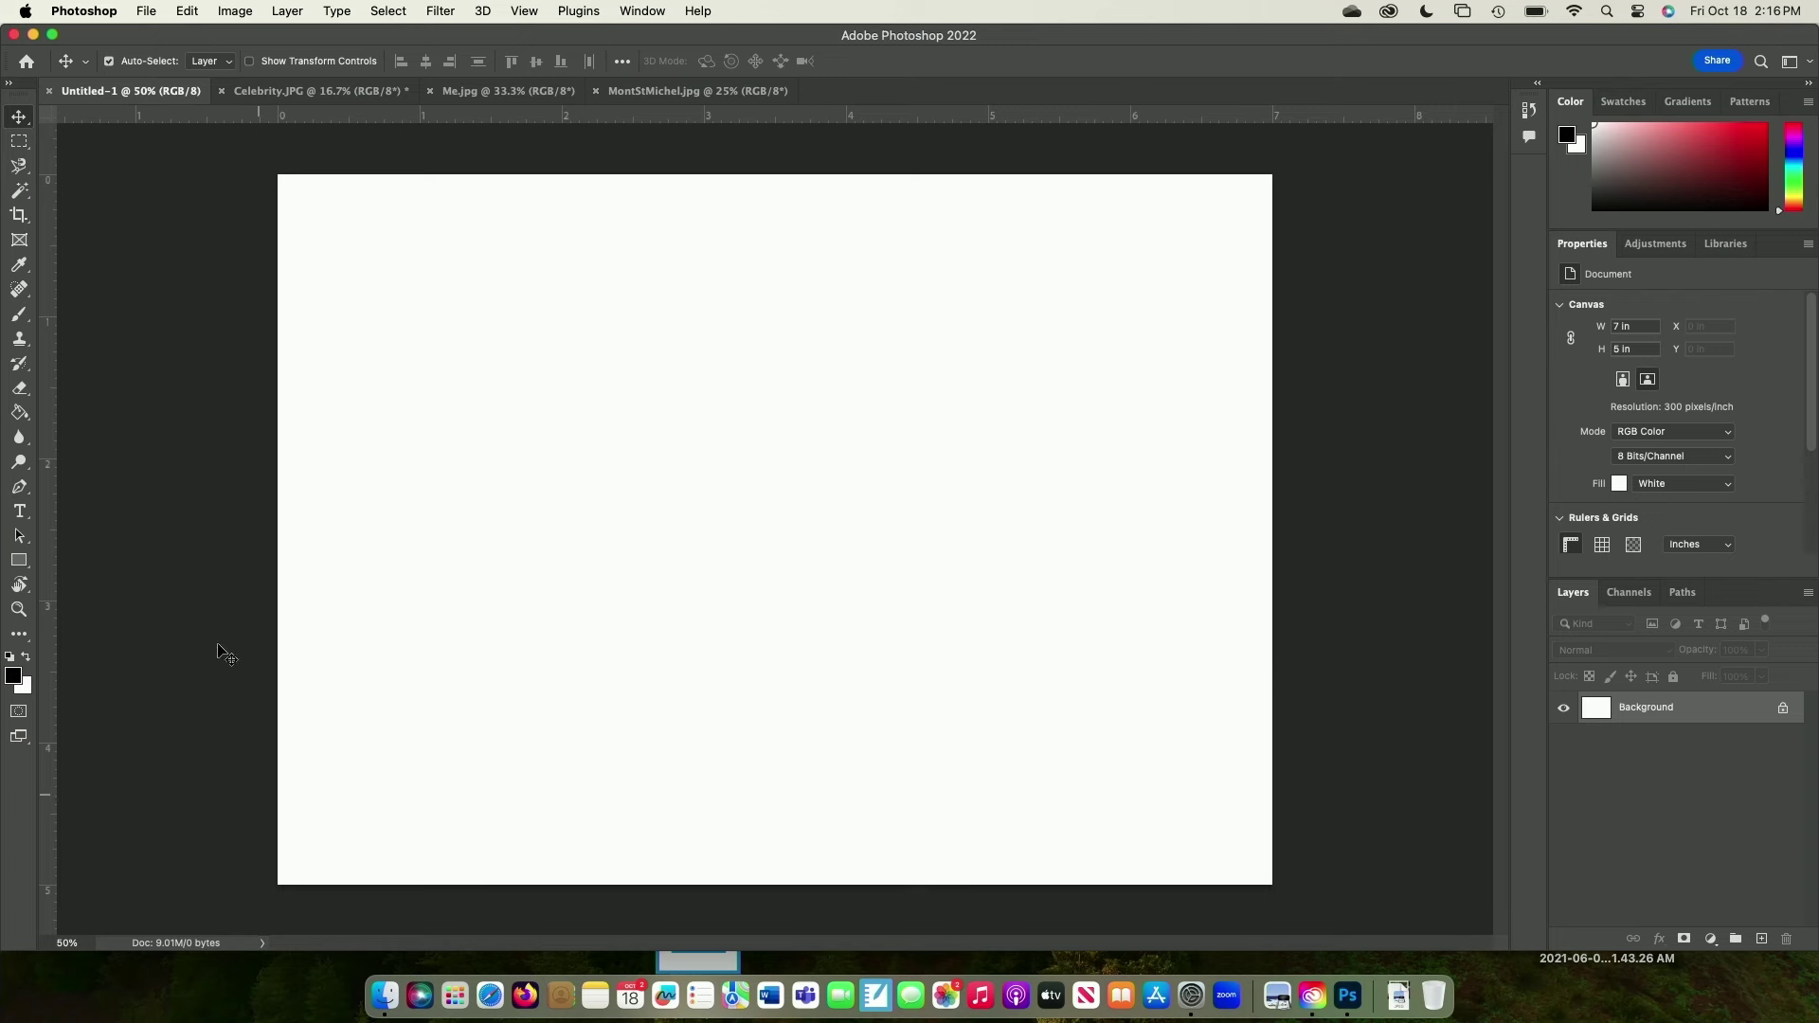
pyautogui.click(670, 92)
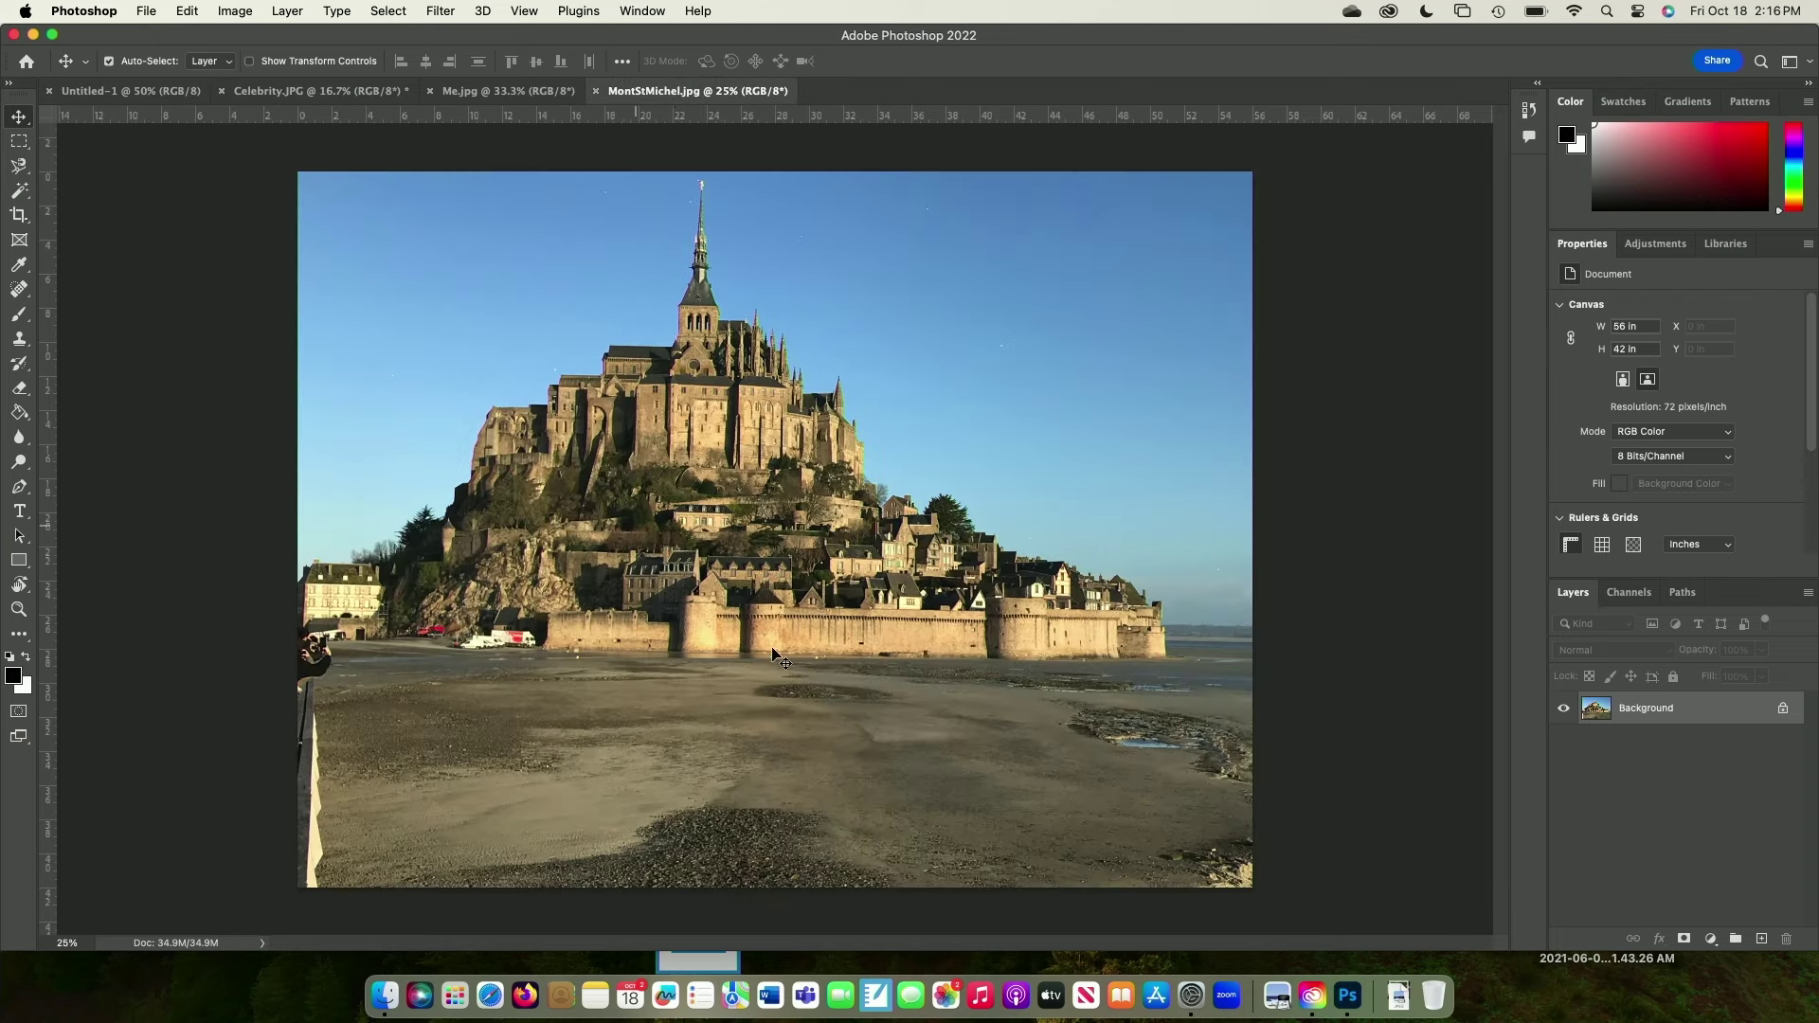
pyautogui.click(106, 94)
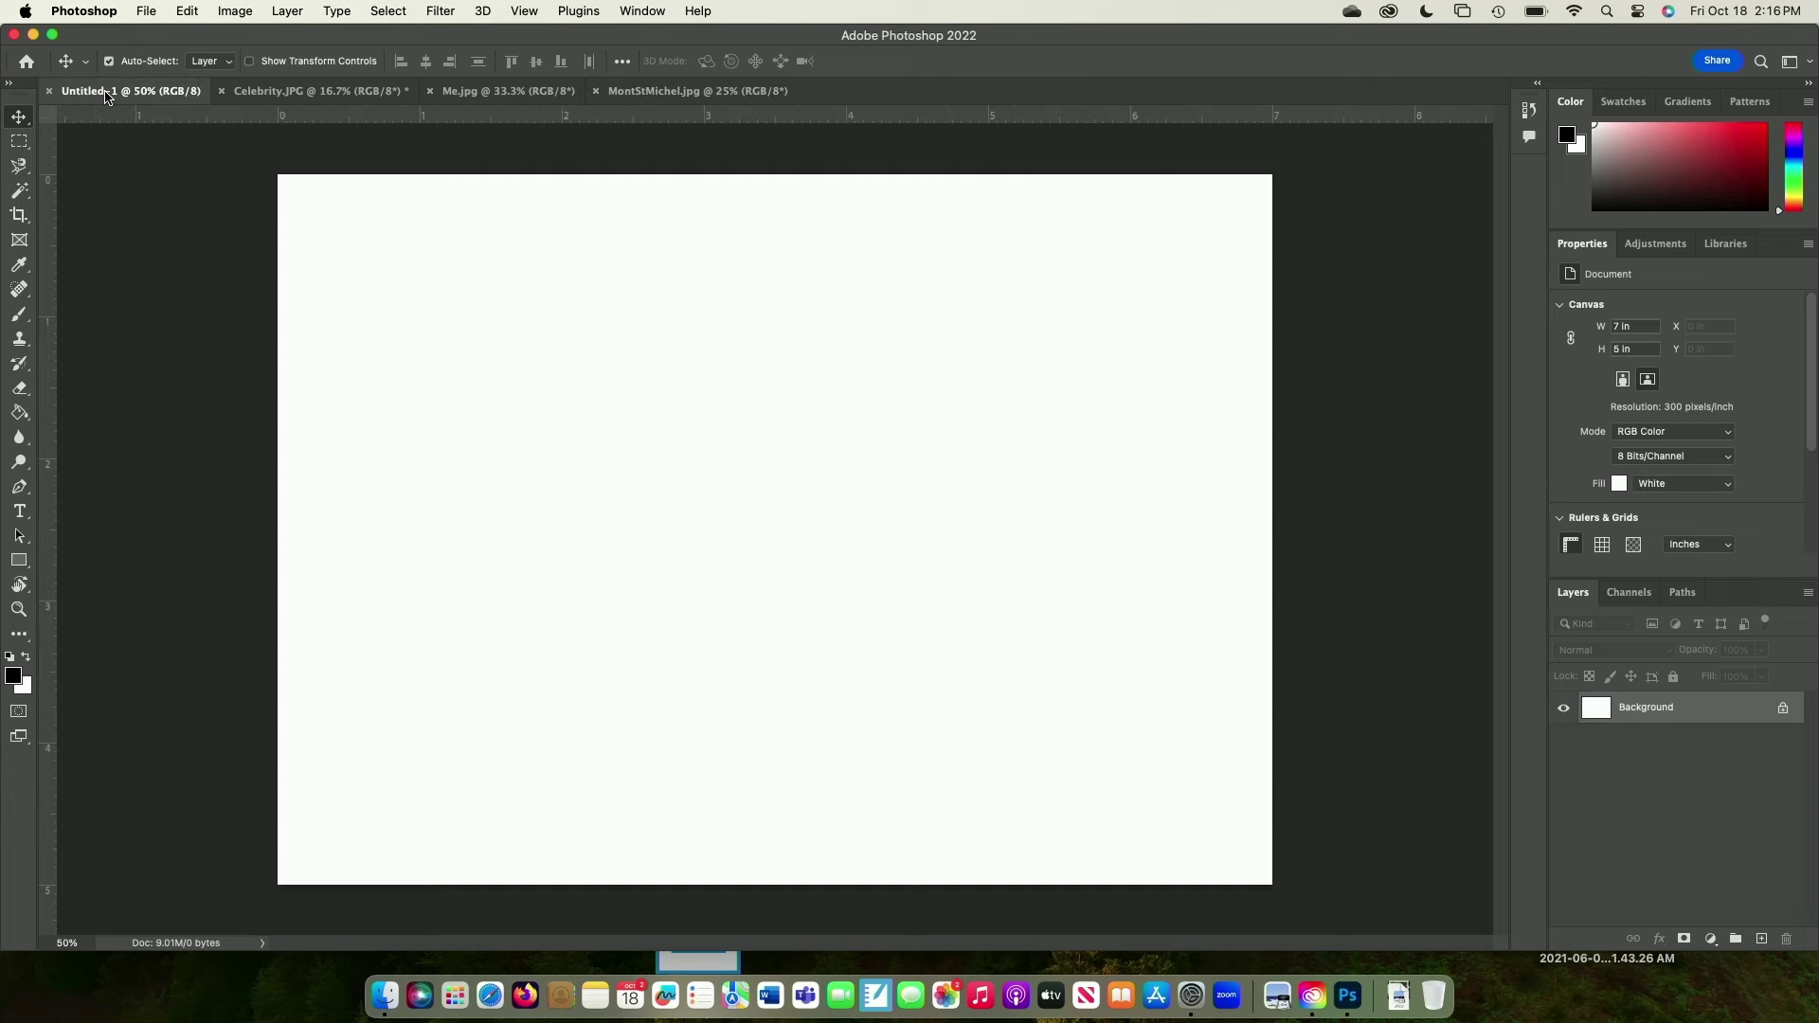
pyautogui.click(701, 91)
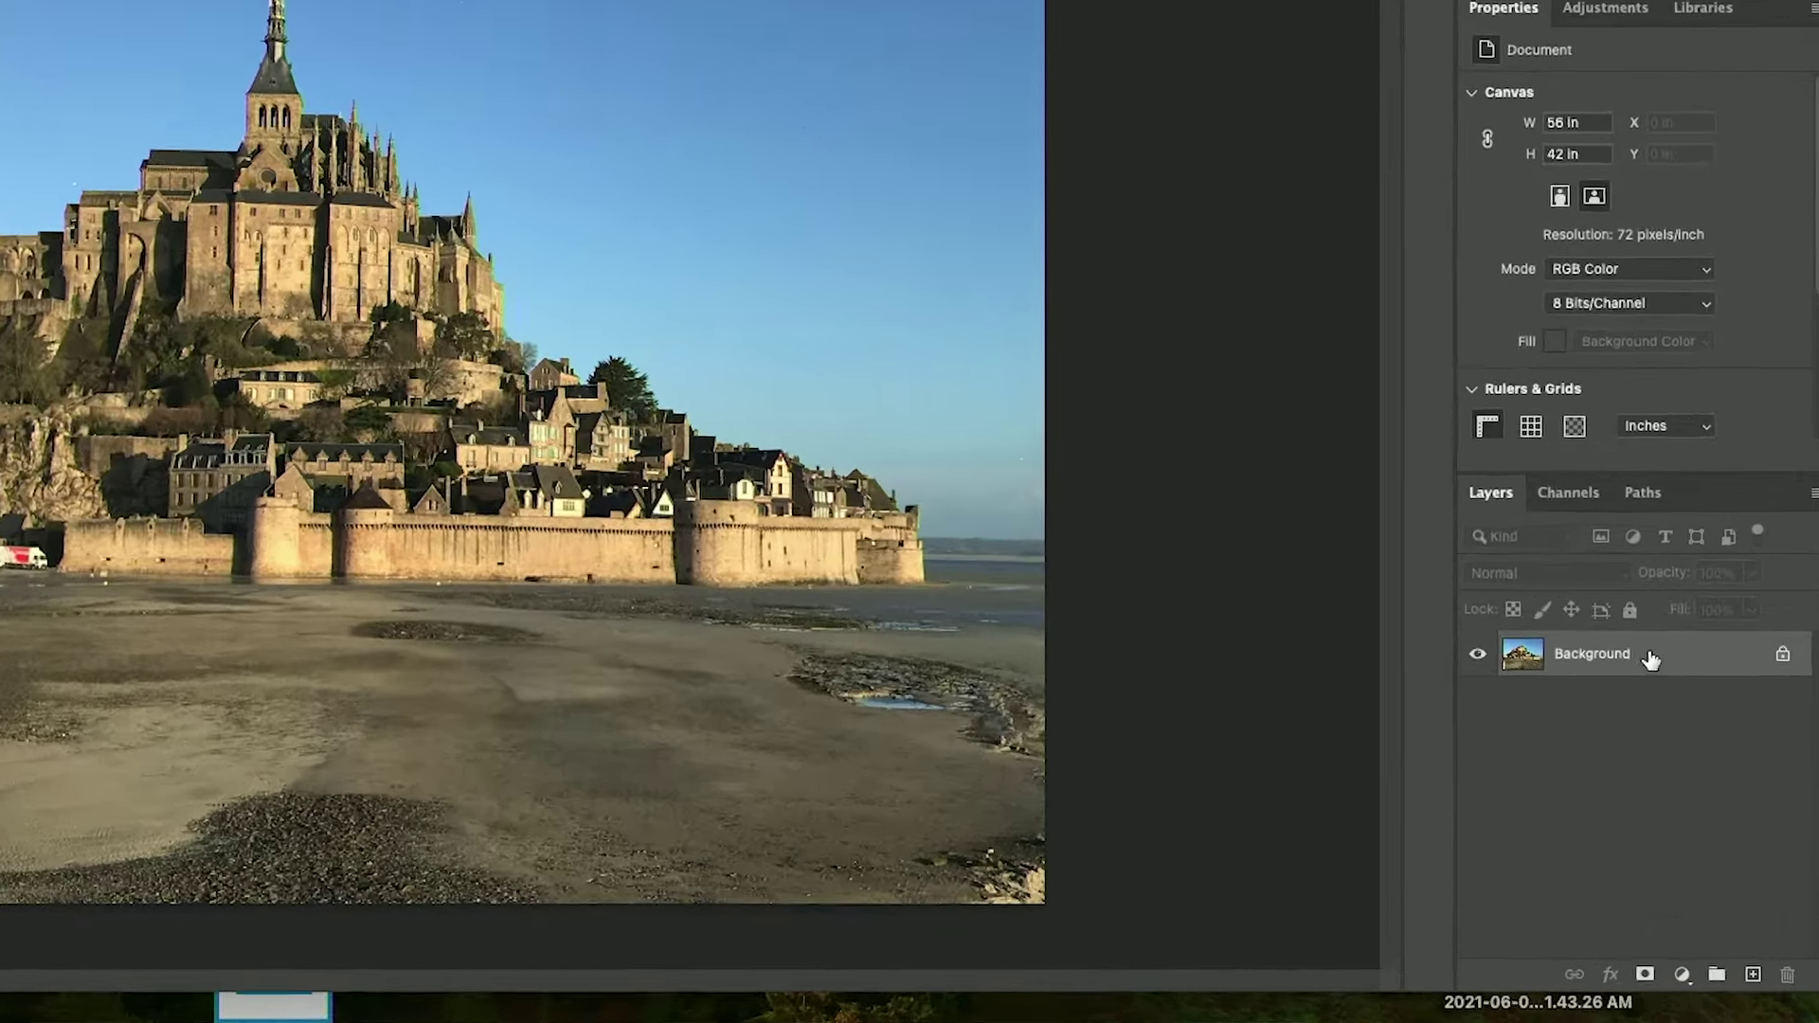
pyautogui.moveTo(1650, 660); pyautogui.dragTo(547, 414)
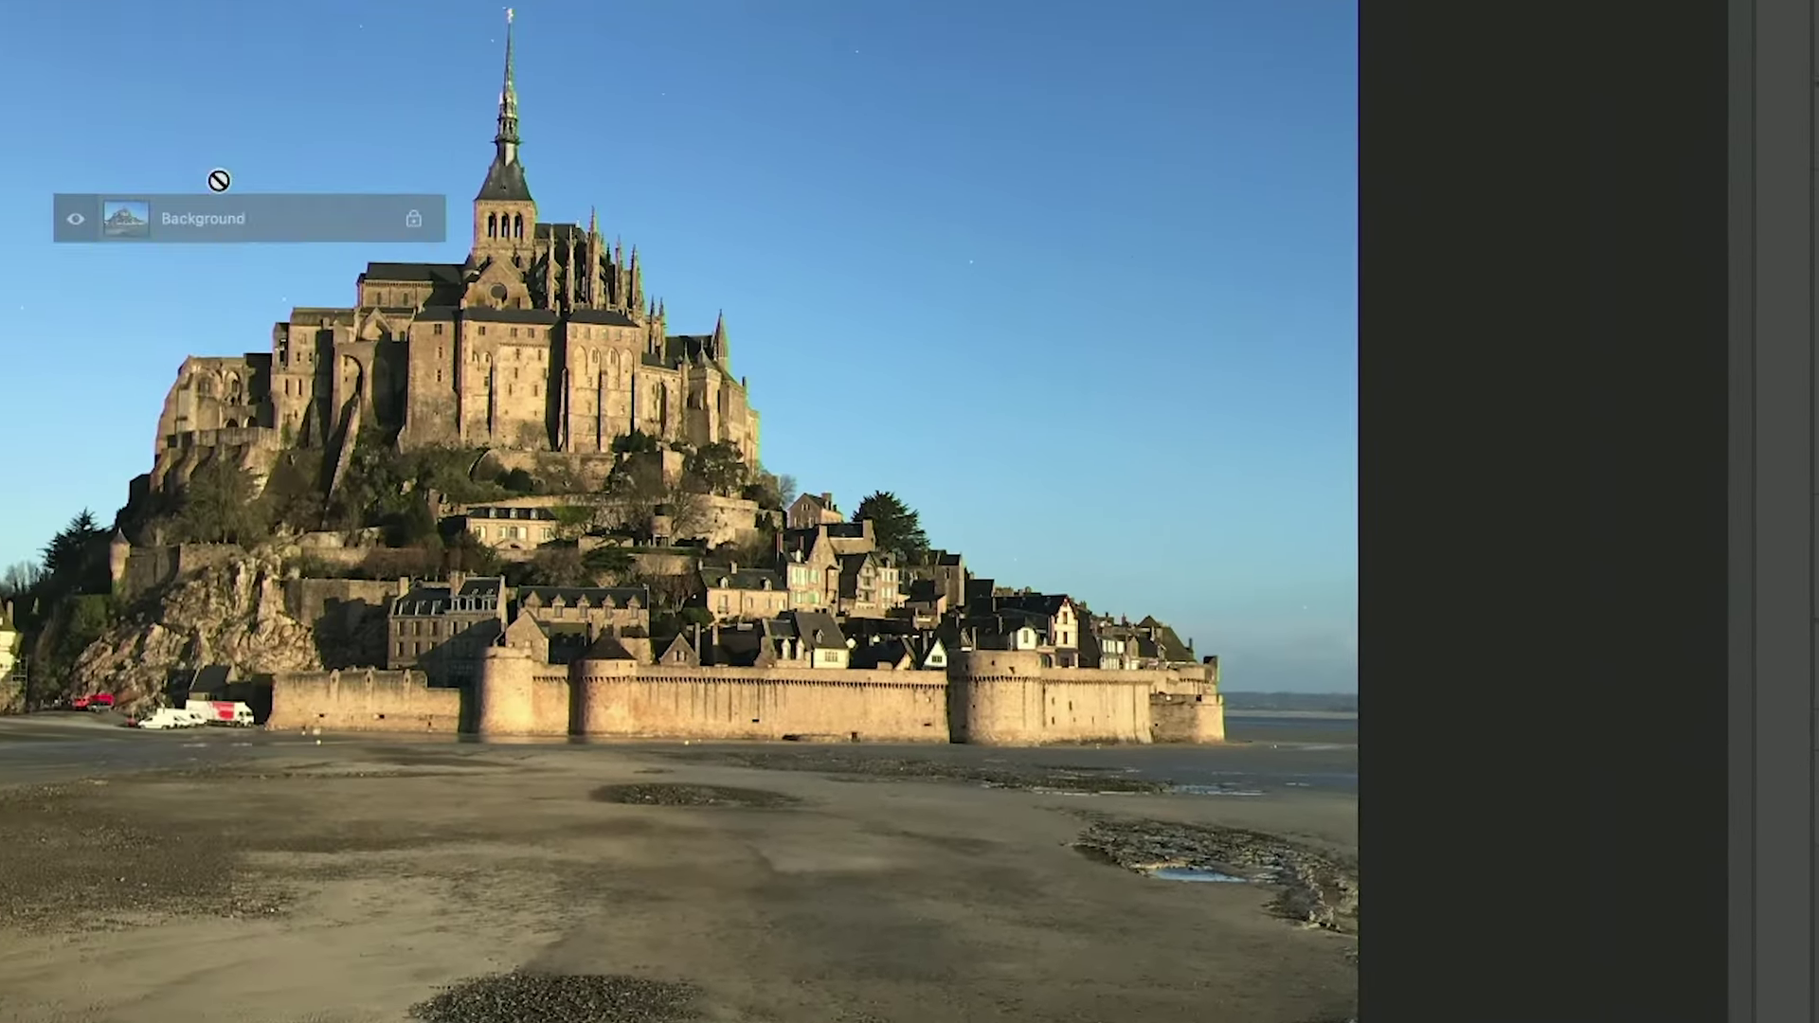
# Drag MontStMichel's Background layer into Untitled-1 as Layer 1, then start Free Transform
pyautogui.moveTo(219, 180); pyautogui.dragTo(0, 0)
pyautogui.moveTo(187, 133); pyautogui.dragTo(1098, 706)
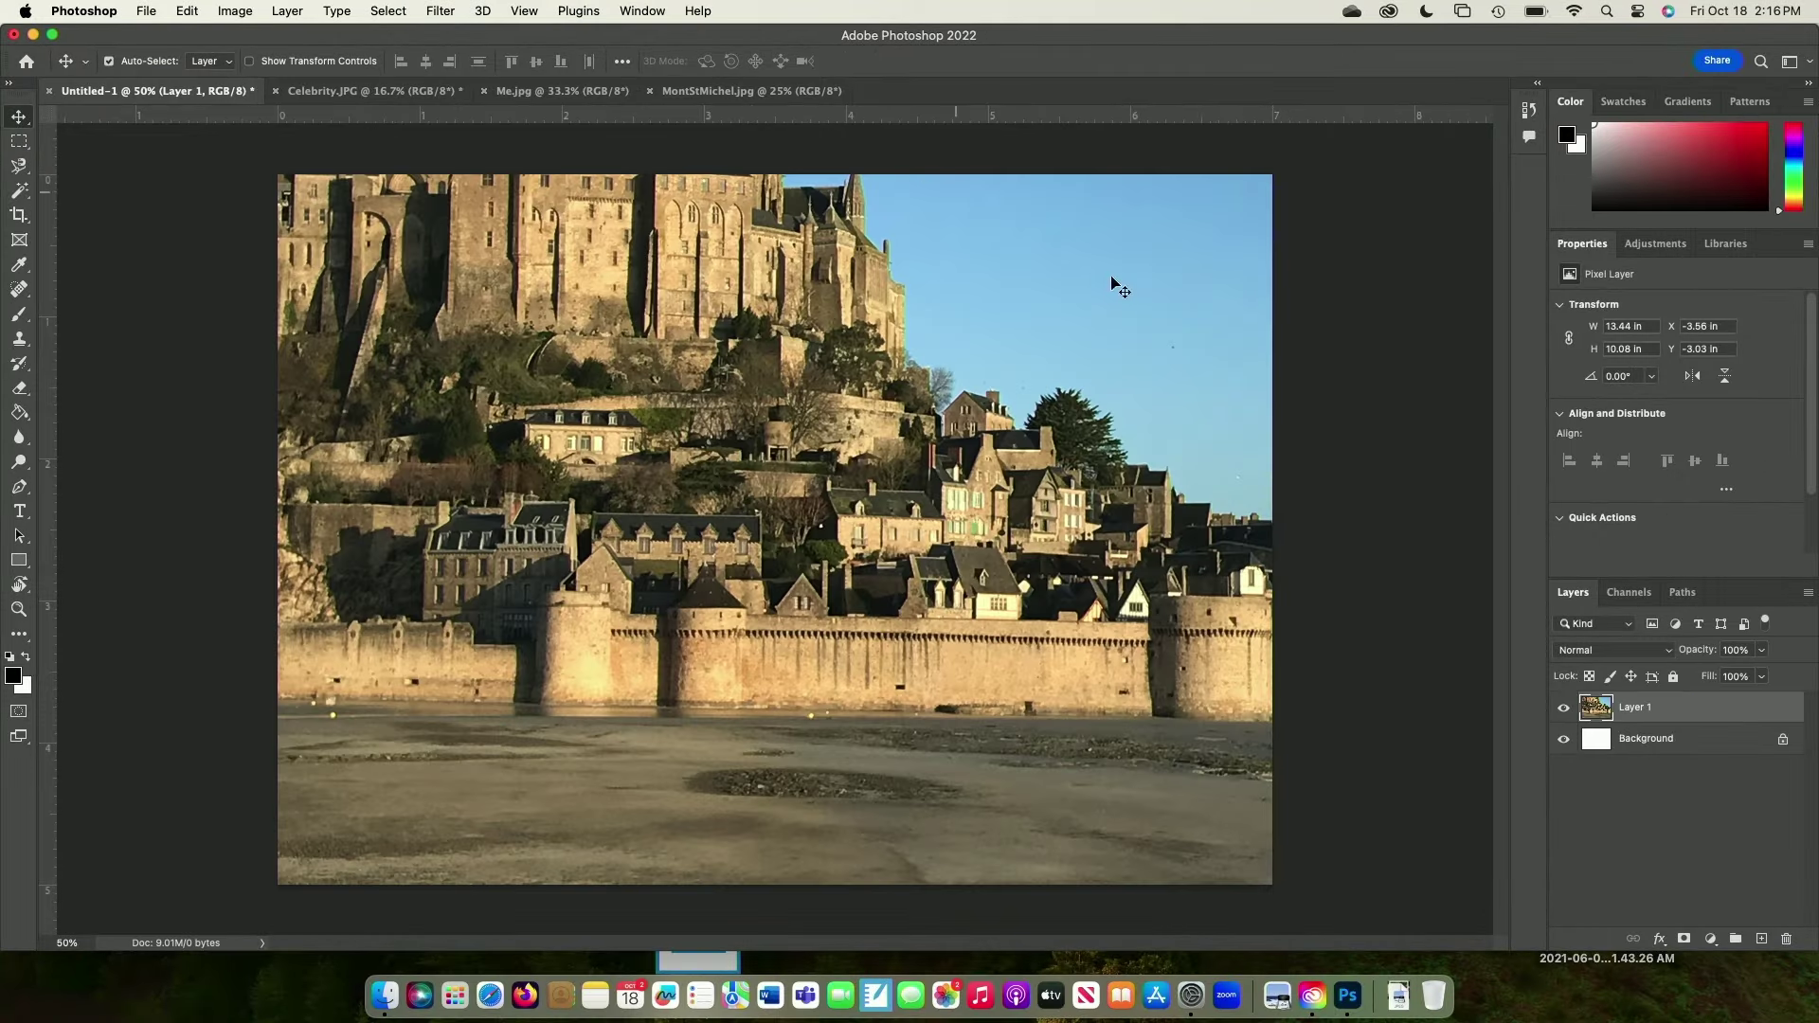
pyautogui.click(719, 92)
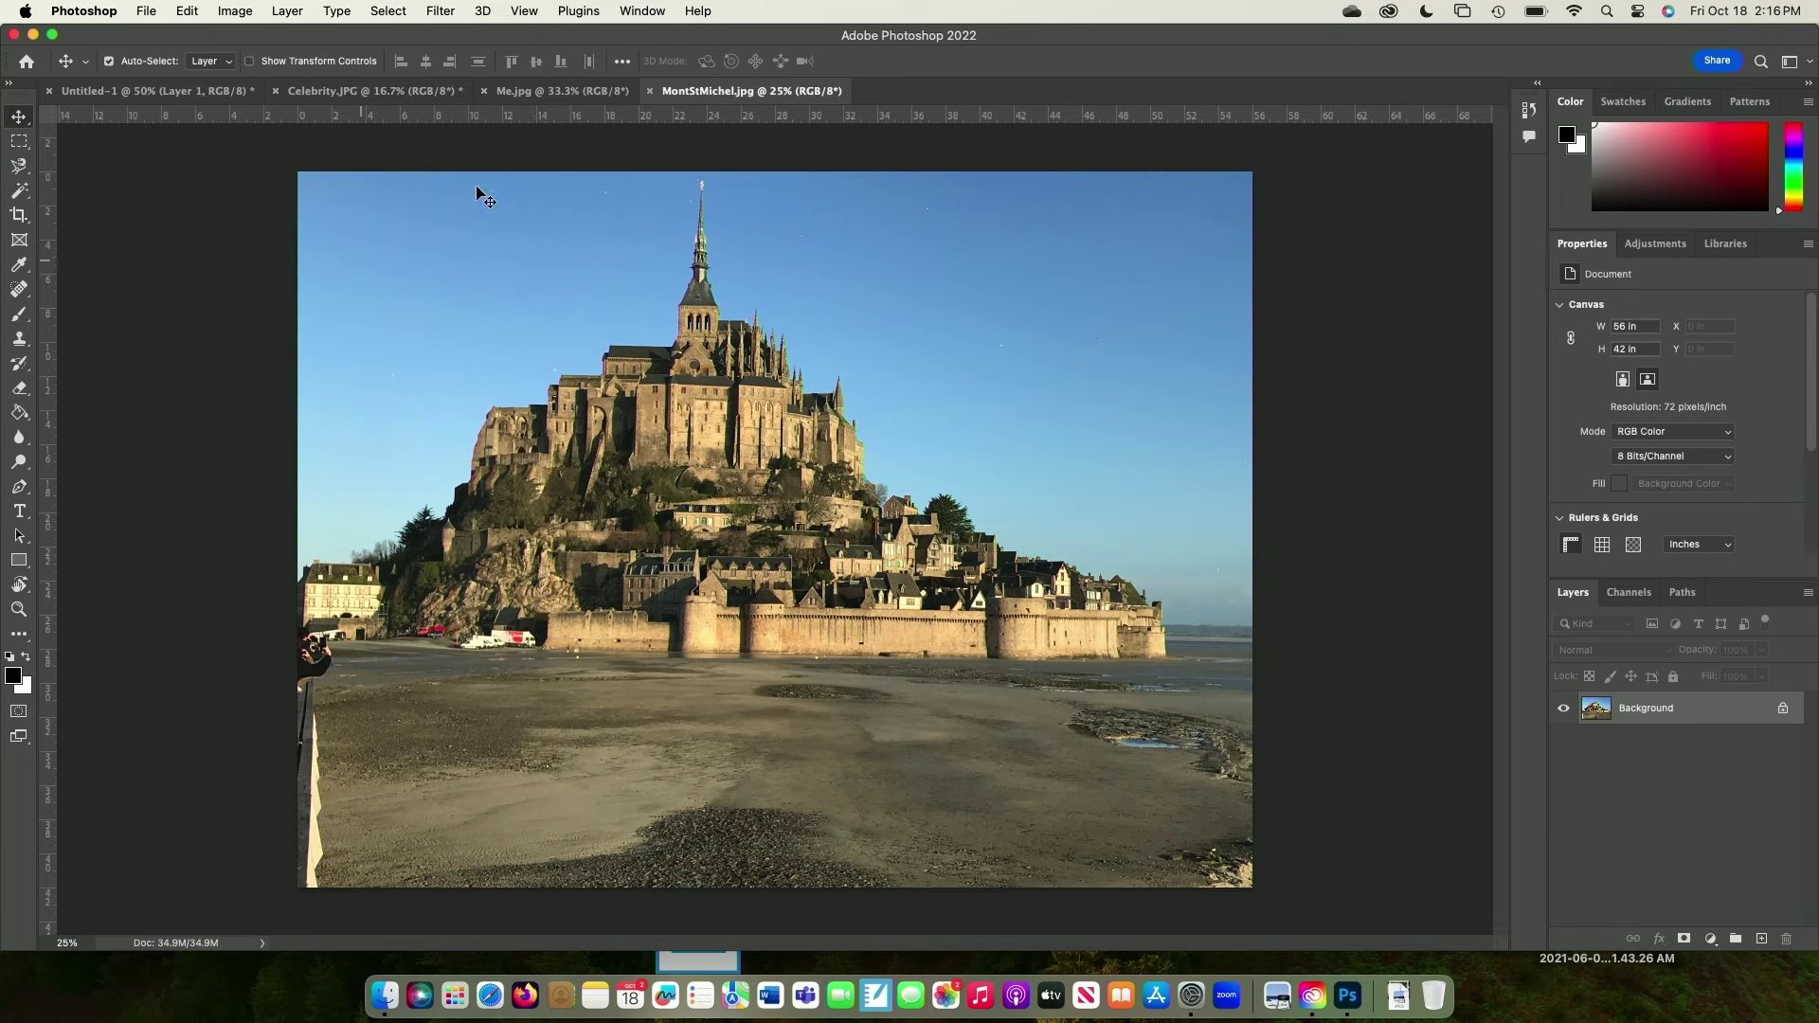
pyautogui.click(131, 95)
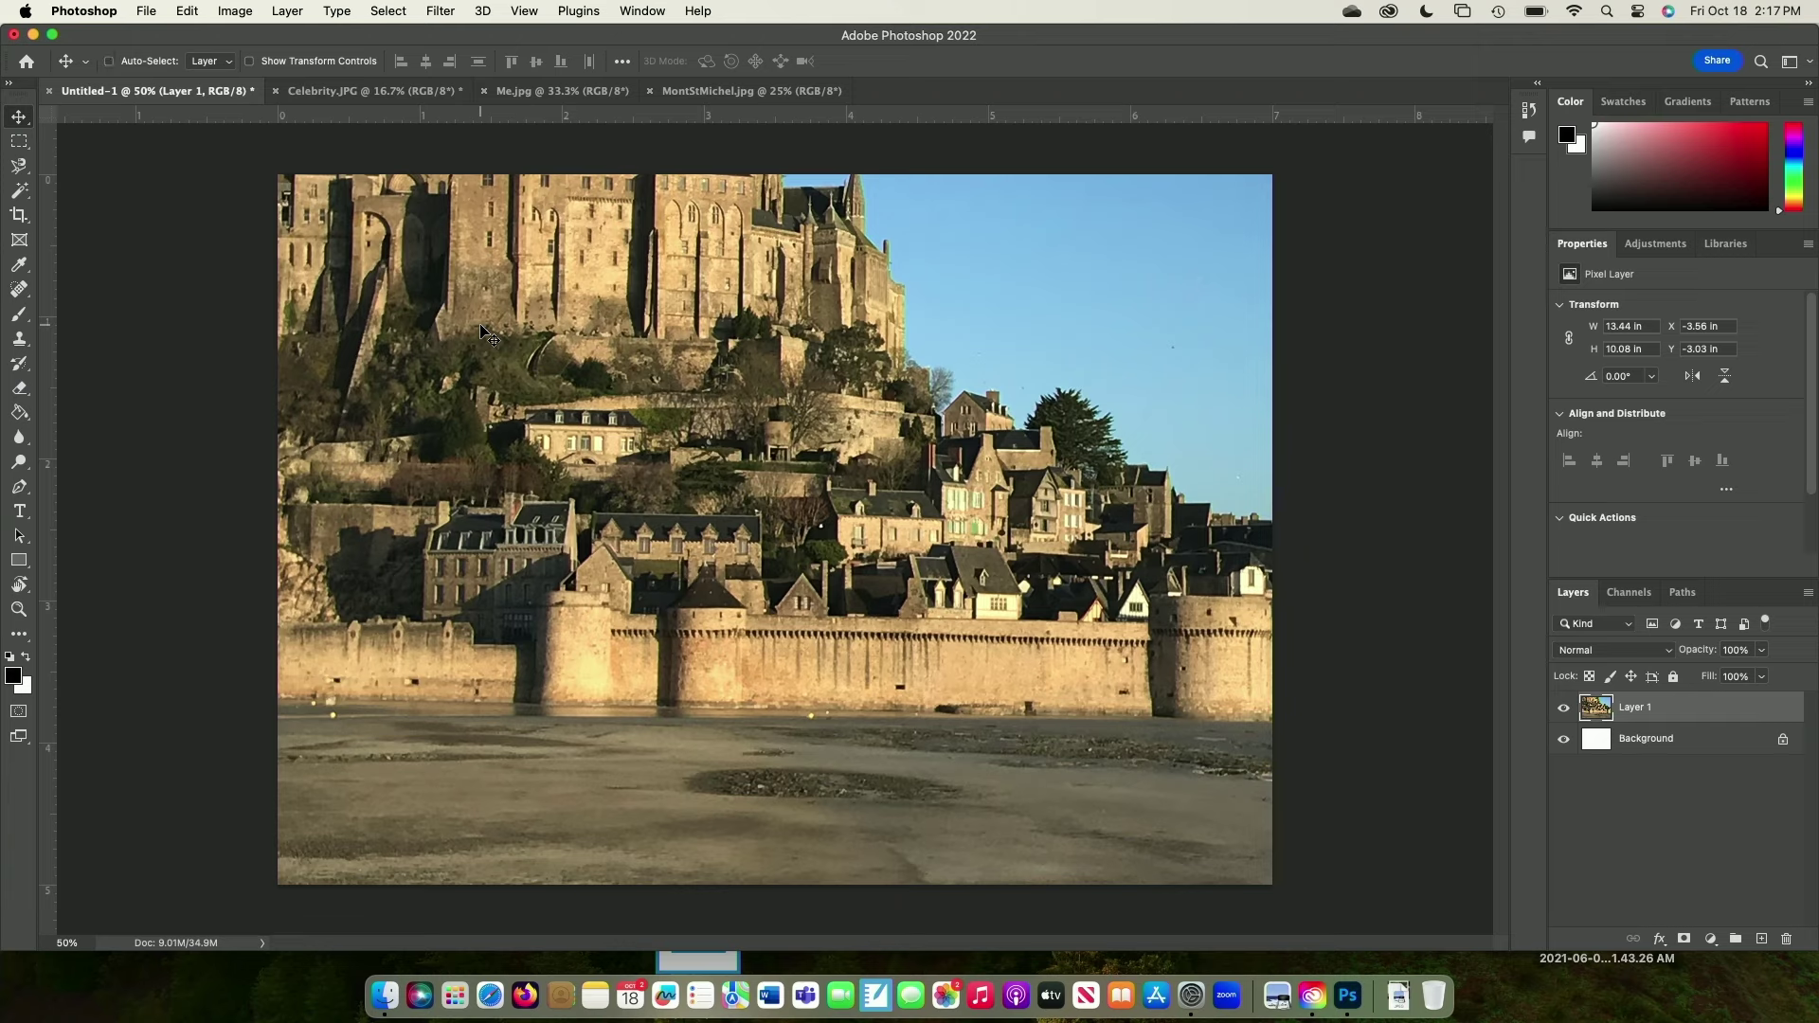
pyautogui.press('super+t')
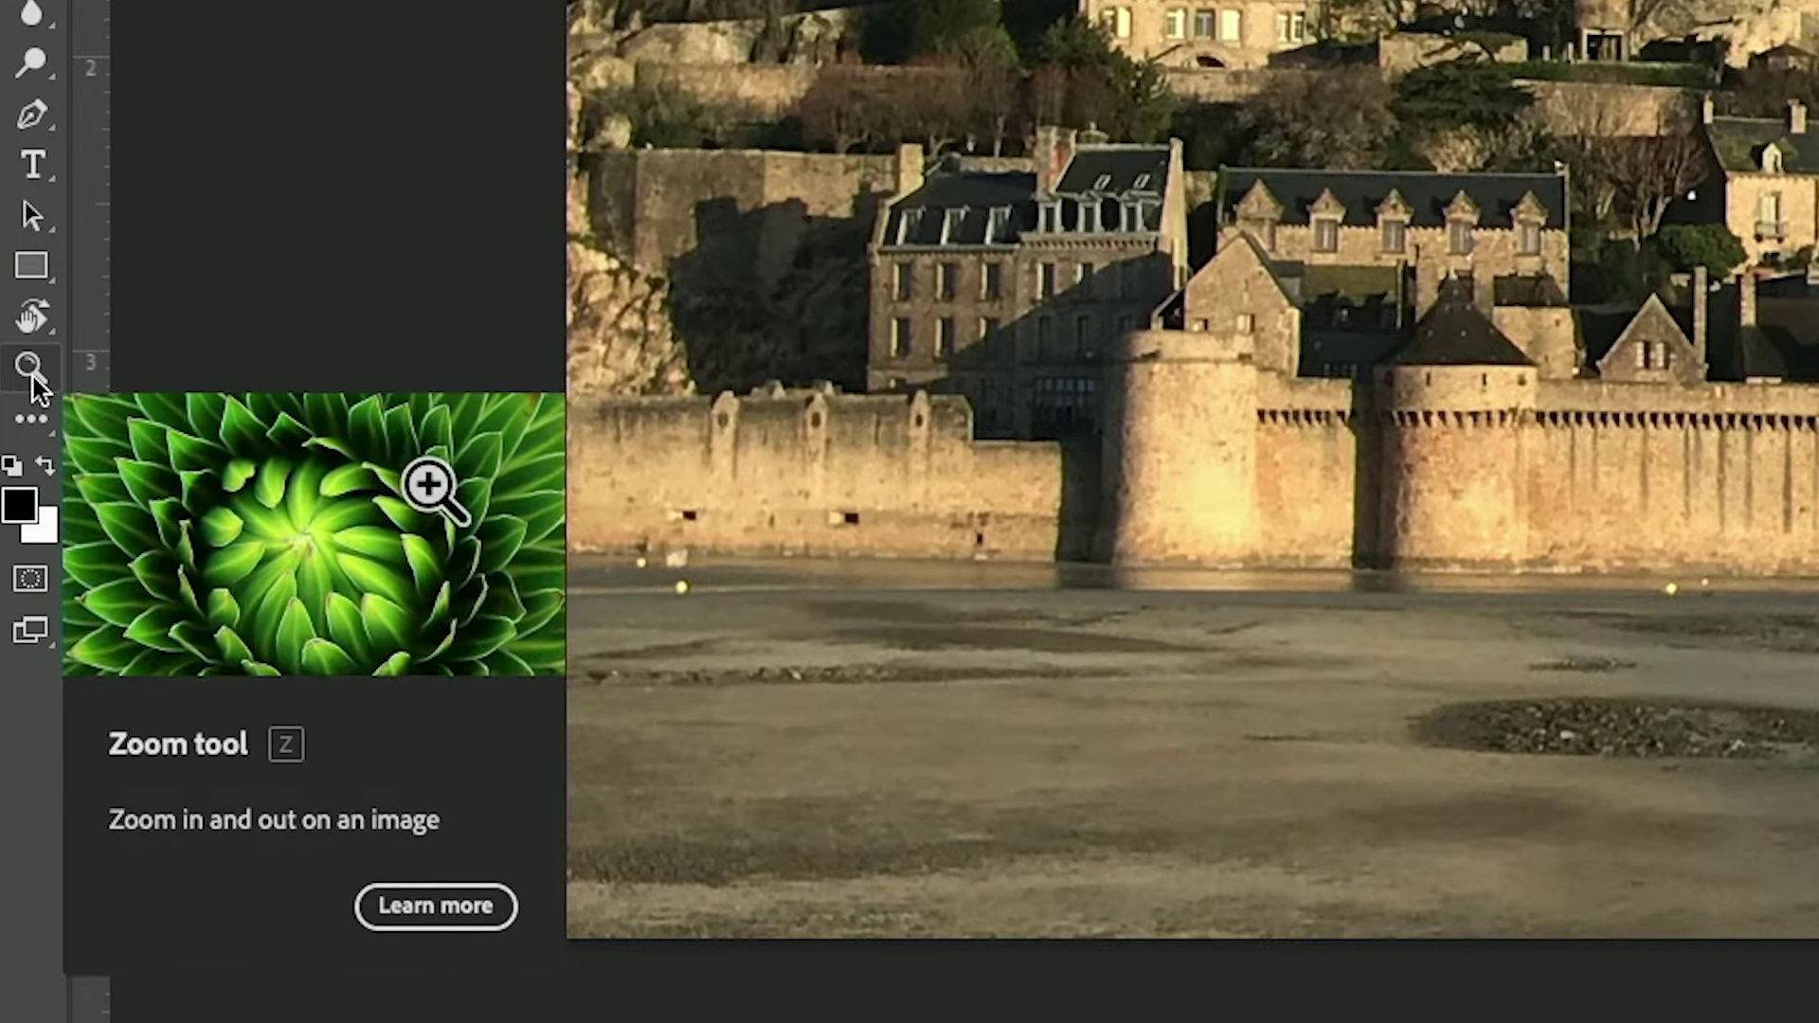
# Zoom out with Option-clicks until the whole photo and its Free Transform handles show
pyautogui.click(32, 377)
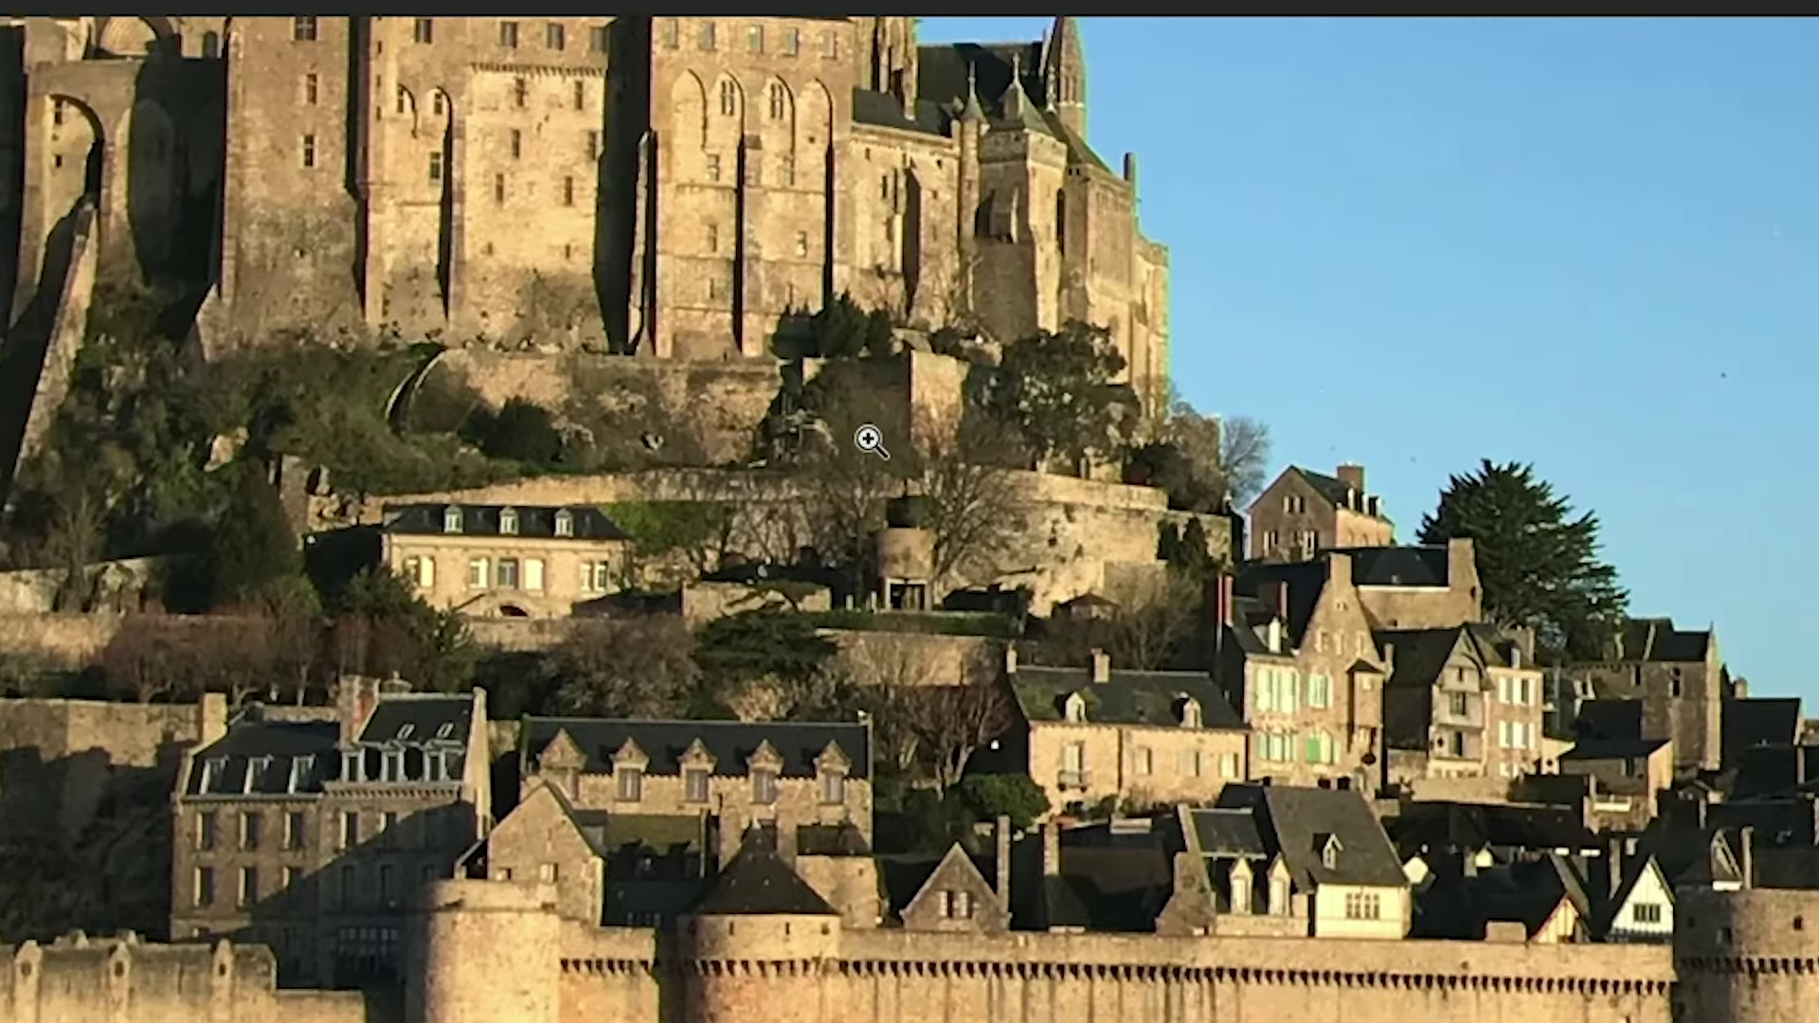
pyautogui.click(812, 469)
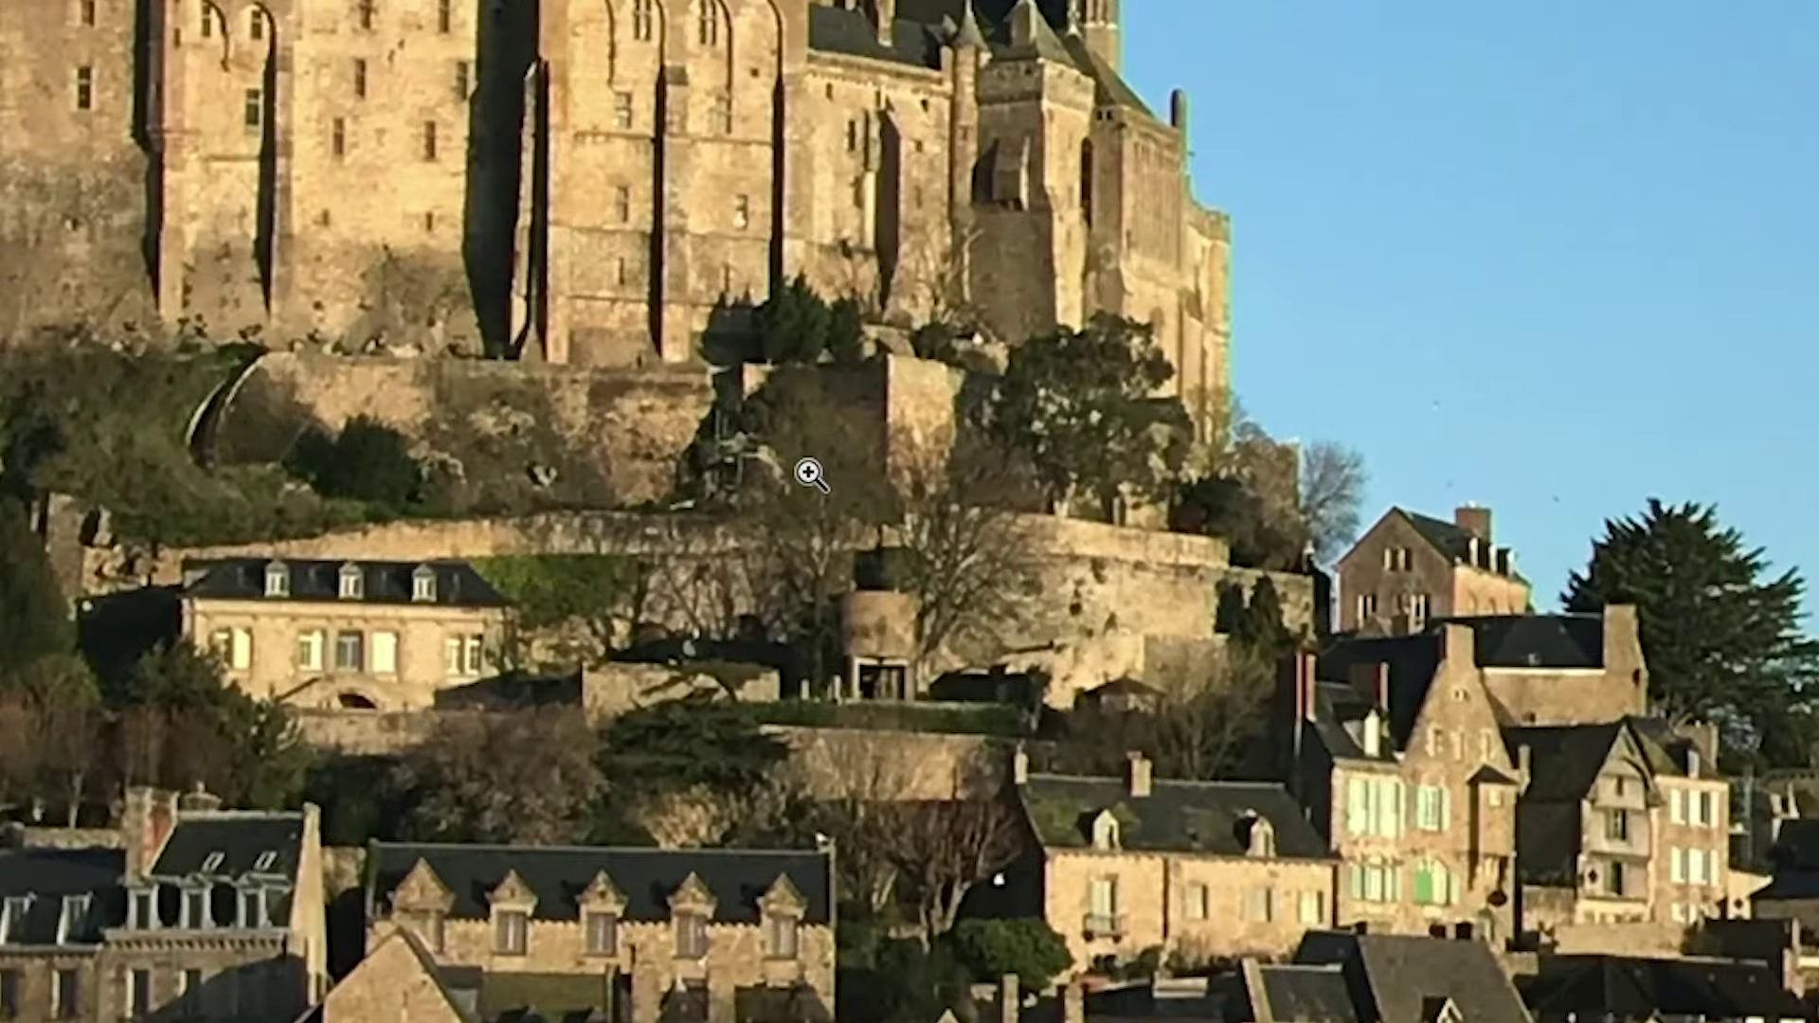
pyautogui.keyDown('alt'); pyautogui.click(806, 422); pyautogui.keyUp('alt')
pyautogui.keyDown('alt'); pyautogui.click(807, 422); pyautogui.keyUp('alt')
pyautogui.keyDown('alt'); pyautogui.click(806, 422); pyautogui.keyUp('alt')
pyautogui.keyDown('alt'); pyautogui.click(807, 422); pyautogui.keyUp('alt')
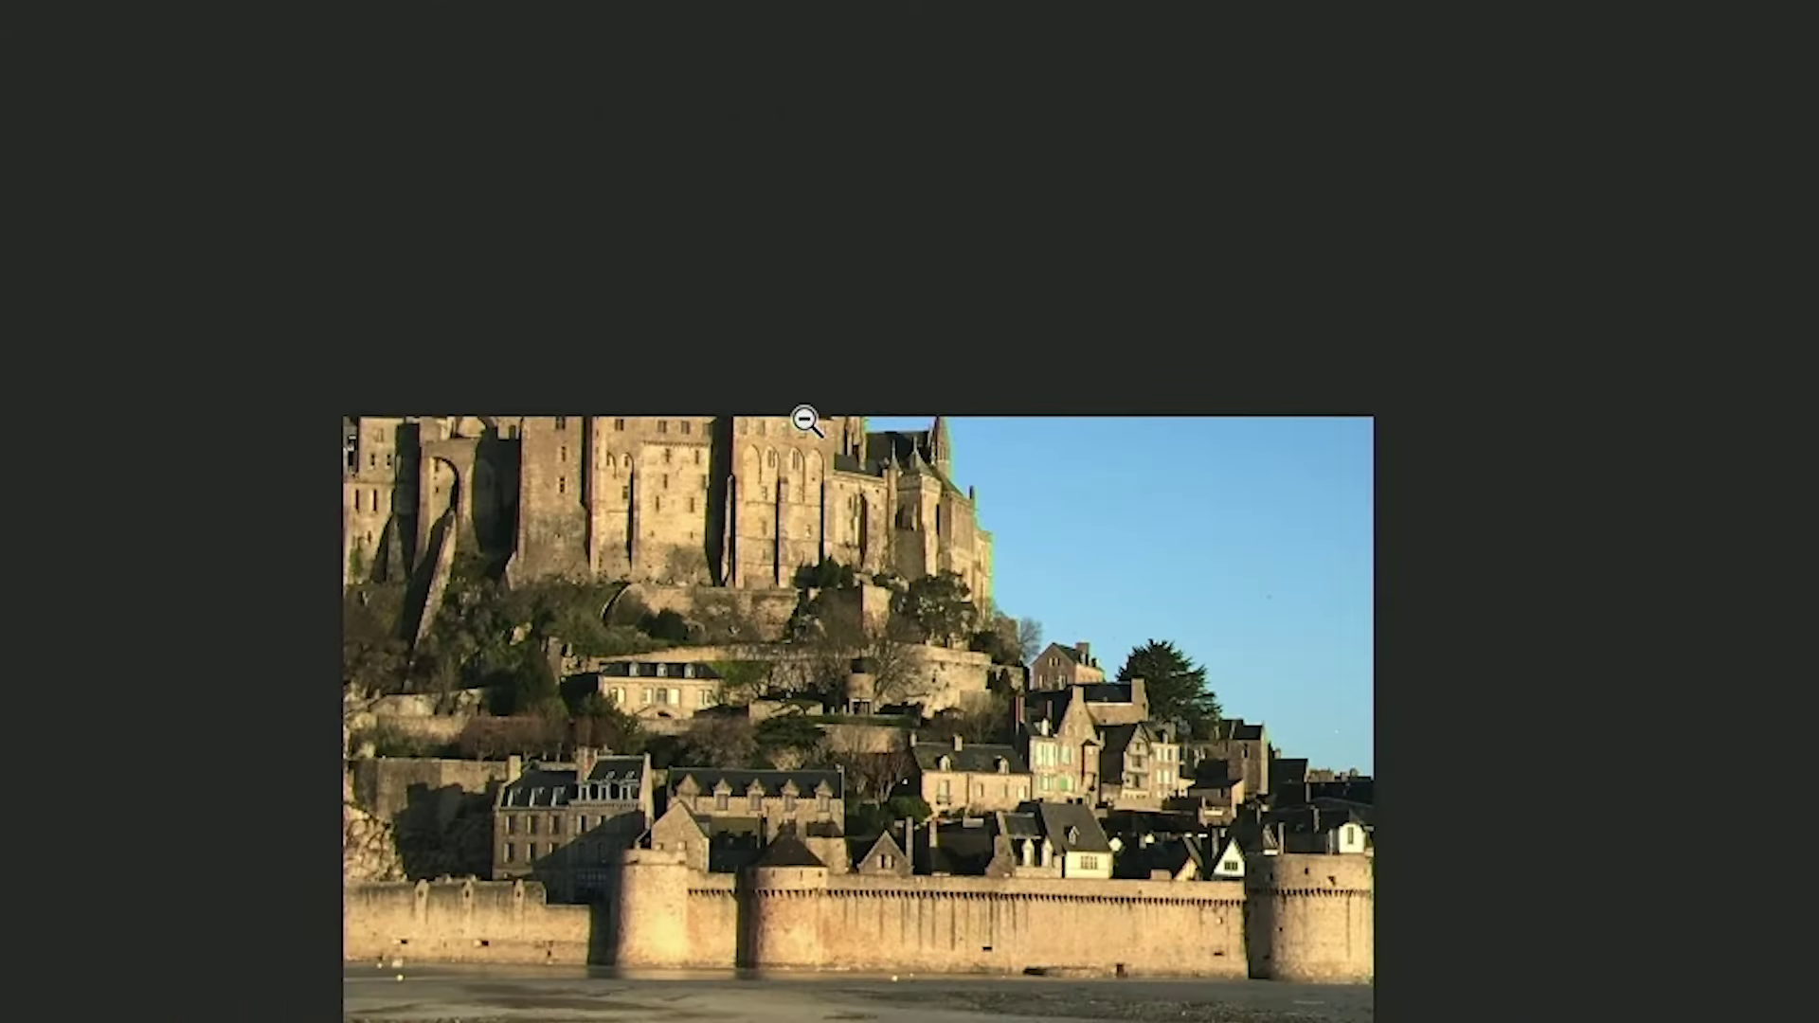
pyautogui.keyDown('alt'); pyautogui.click(806, 422); pyautogui.keyUp('alt')
pyautogui.keyDown('alt'); pyautogui.click(807, 422); pyautogui.keyUp('alt')
pyautogui.keyDown('alt'); pyautogui.click(806, 422); pyautogui.keyUp('alt')
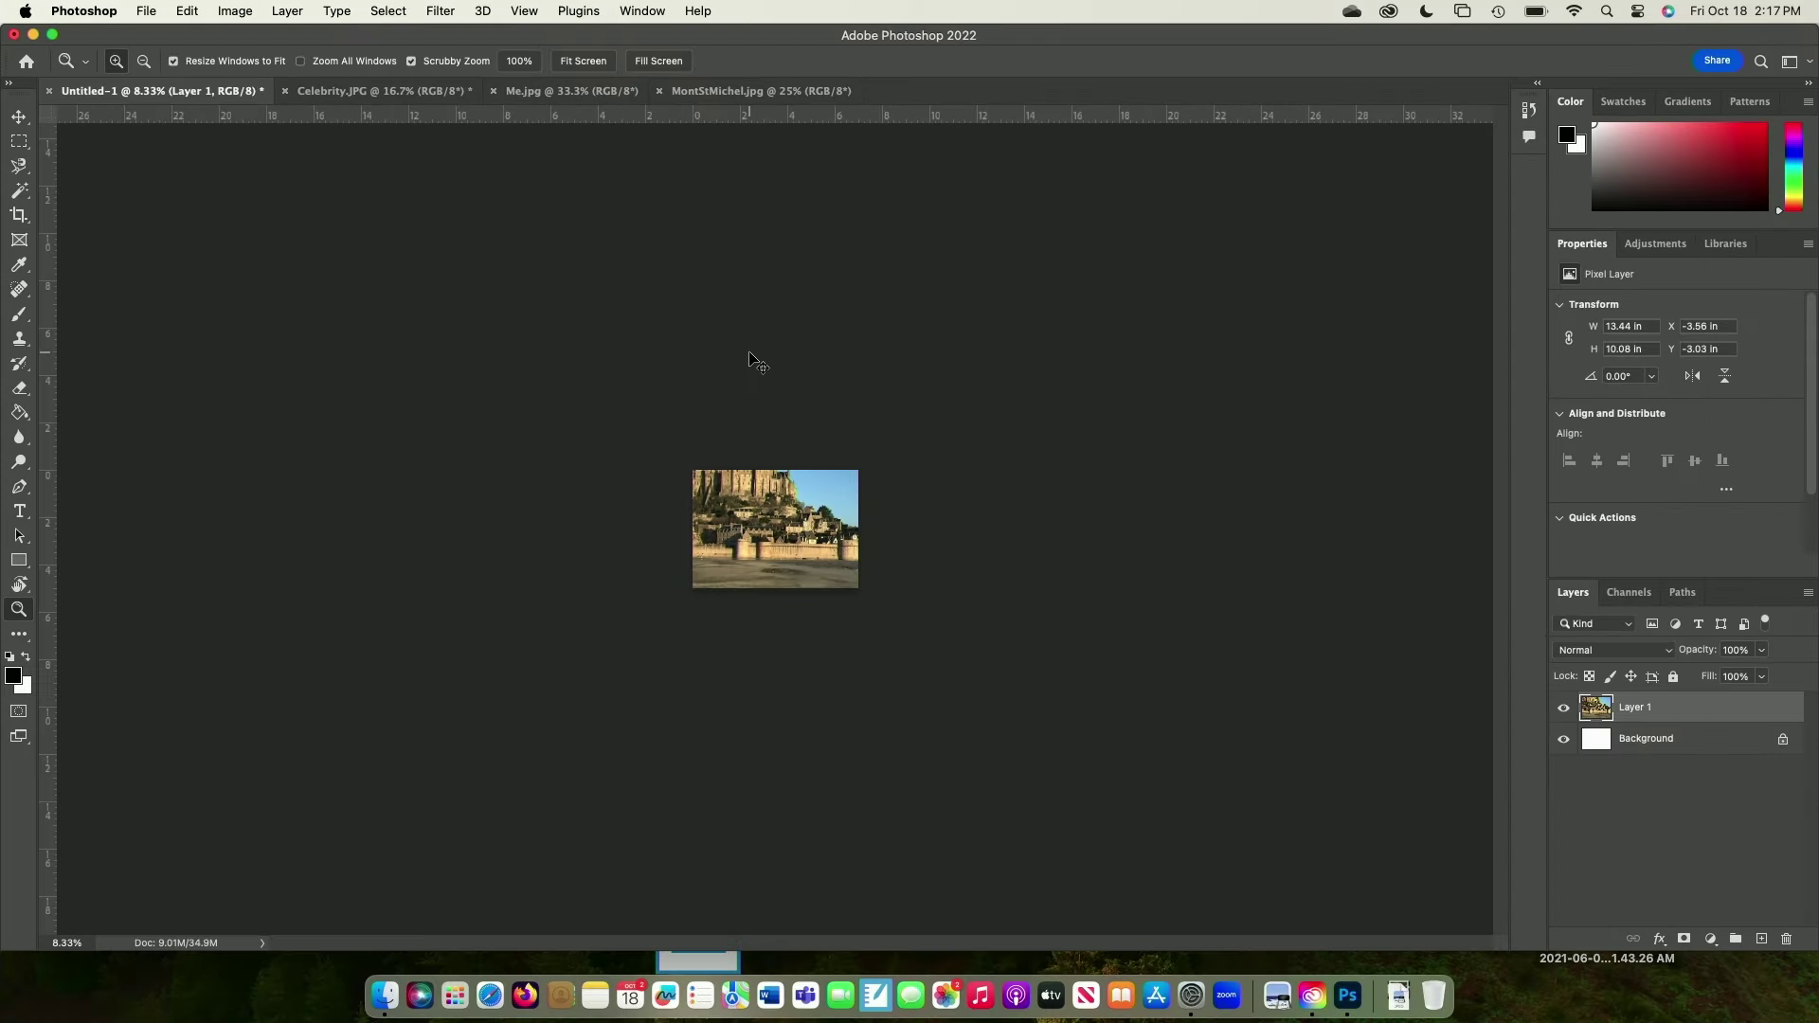
pyautogui.press('super+t')
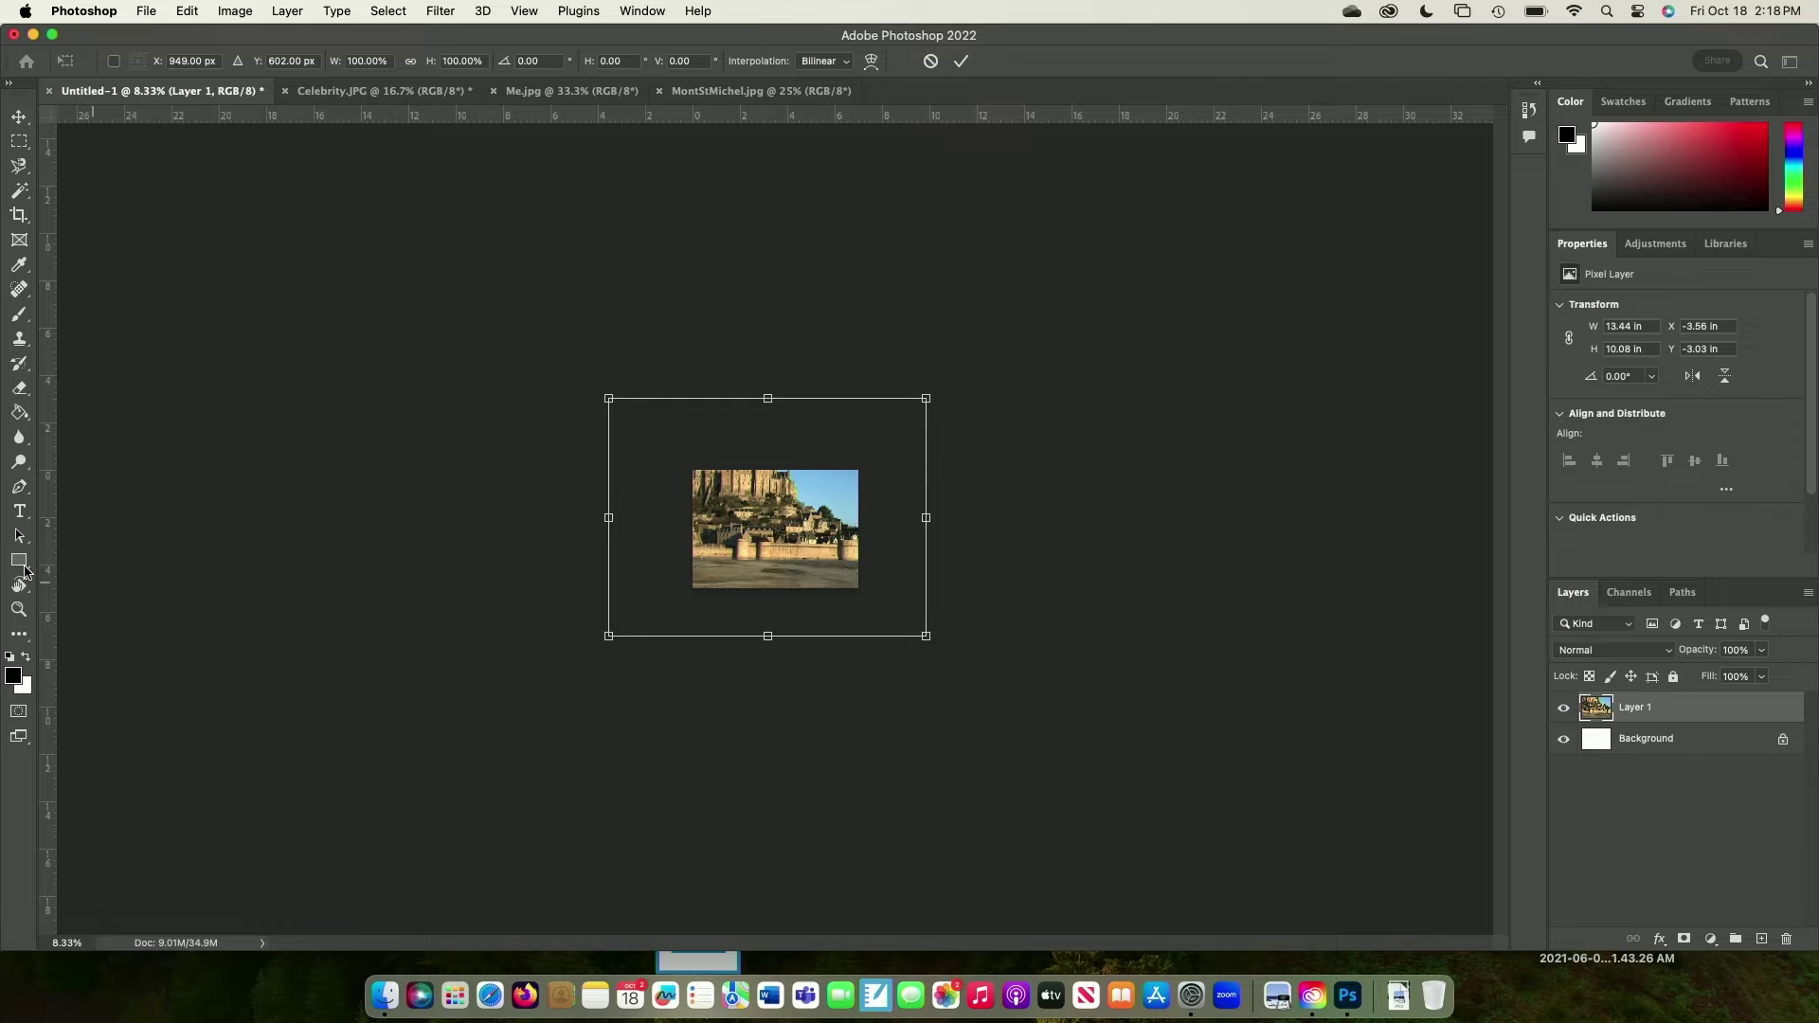
# Commit the transform, zoom in on the houses, and pan across buildings, chimneys and sky
pyautogui.click(18, 610)
pyautogui.moveTo(754, 522); pyautogui.dragTo(756, 524)
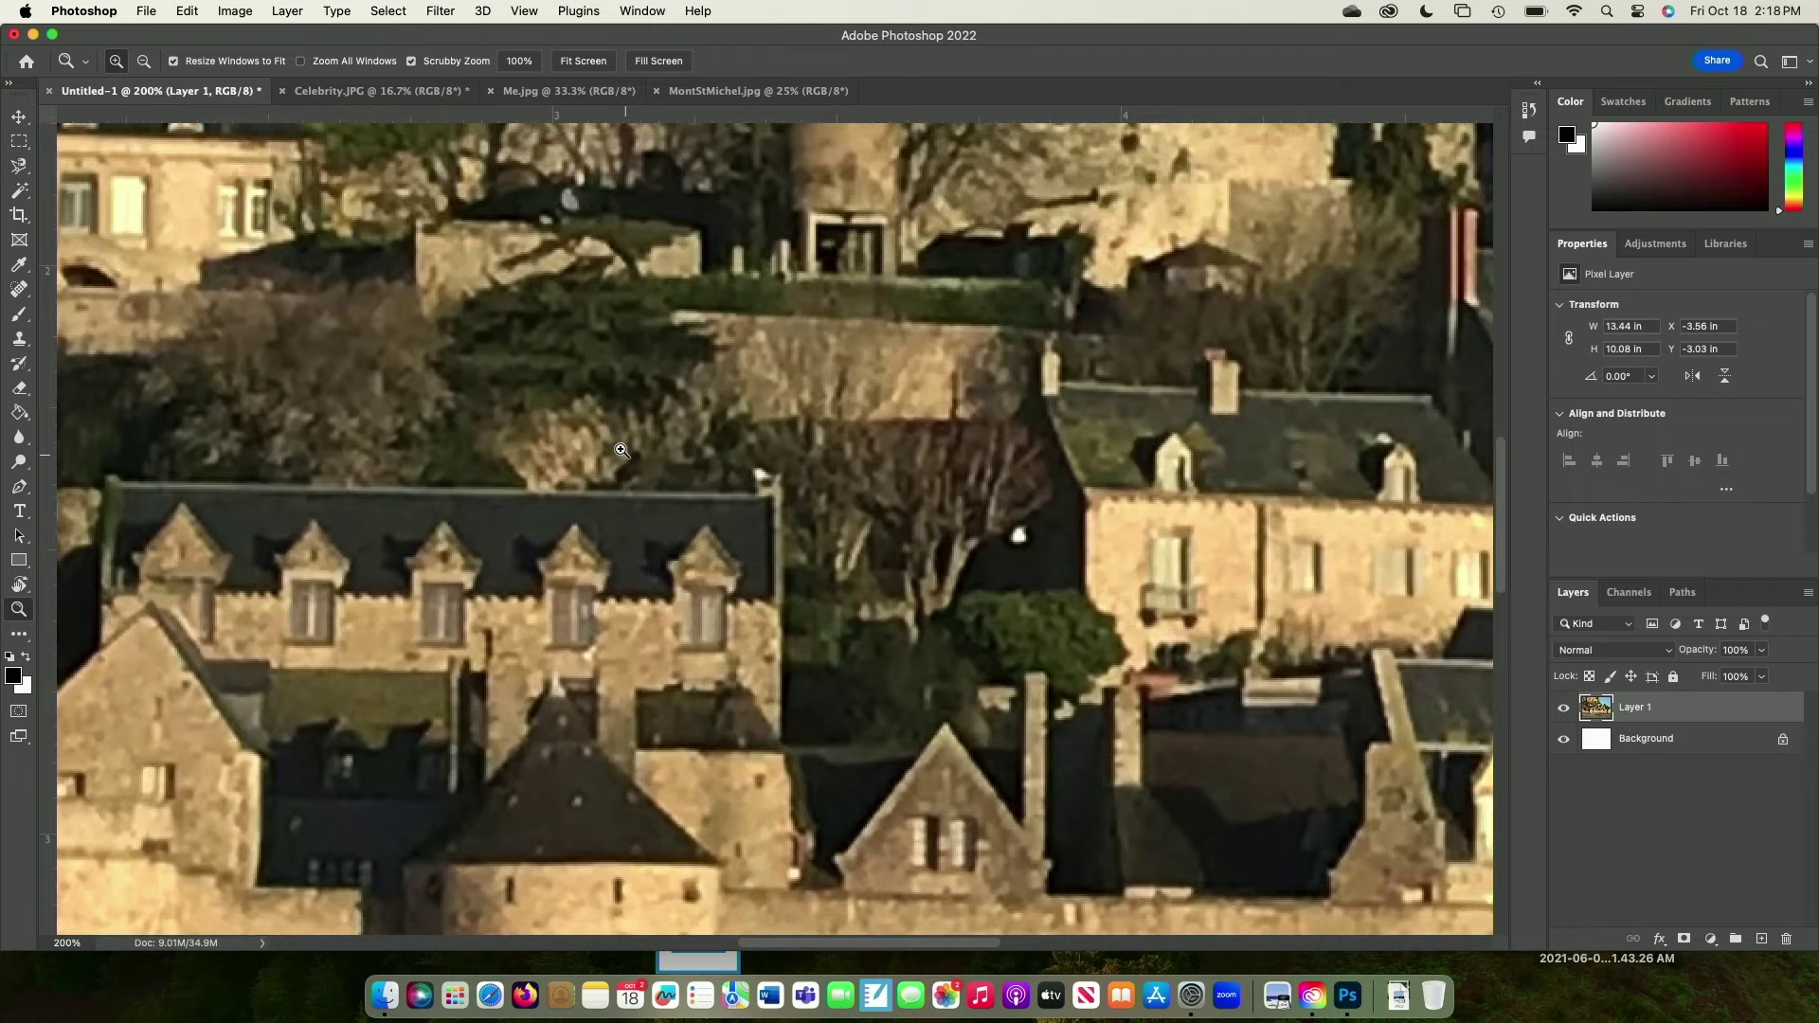
pyautogui.click(664, 472)
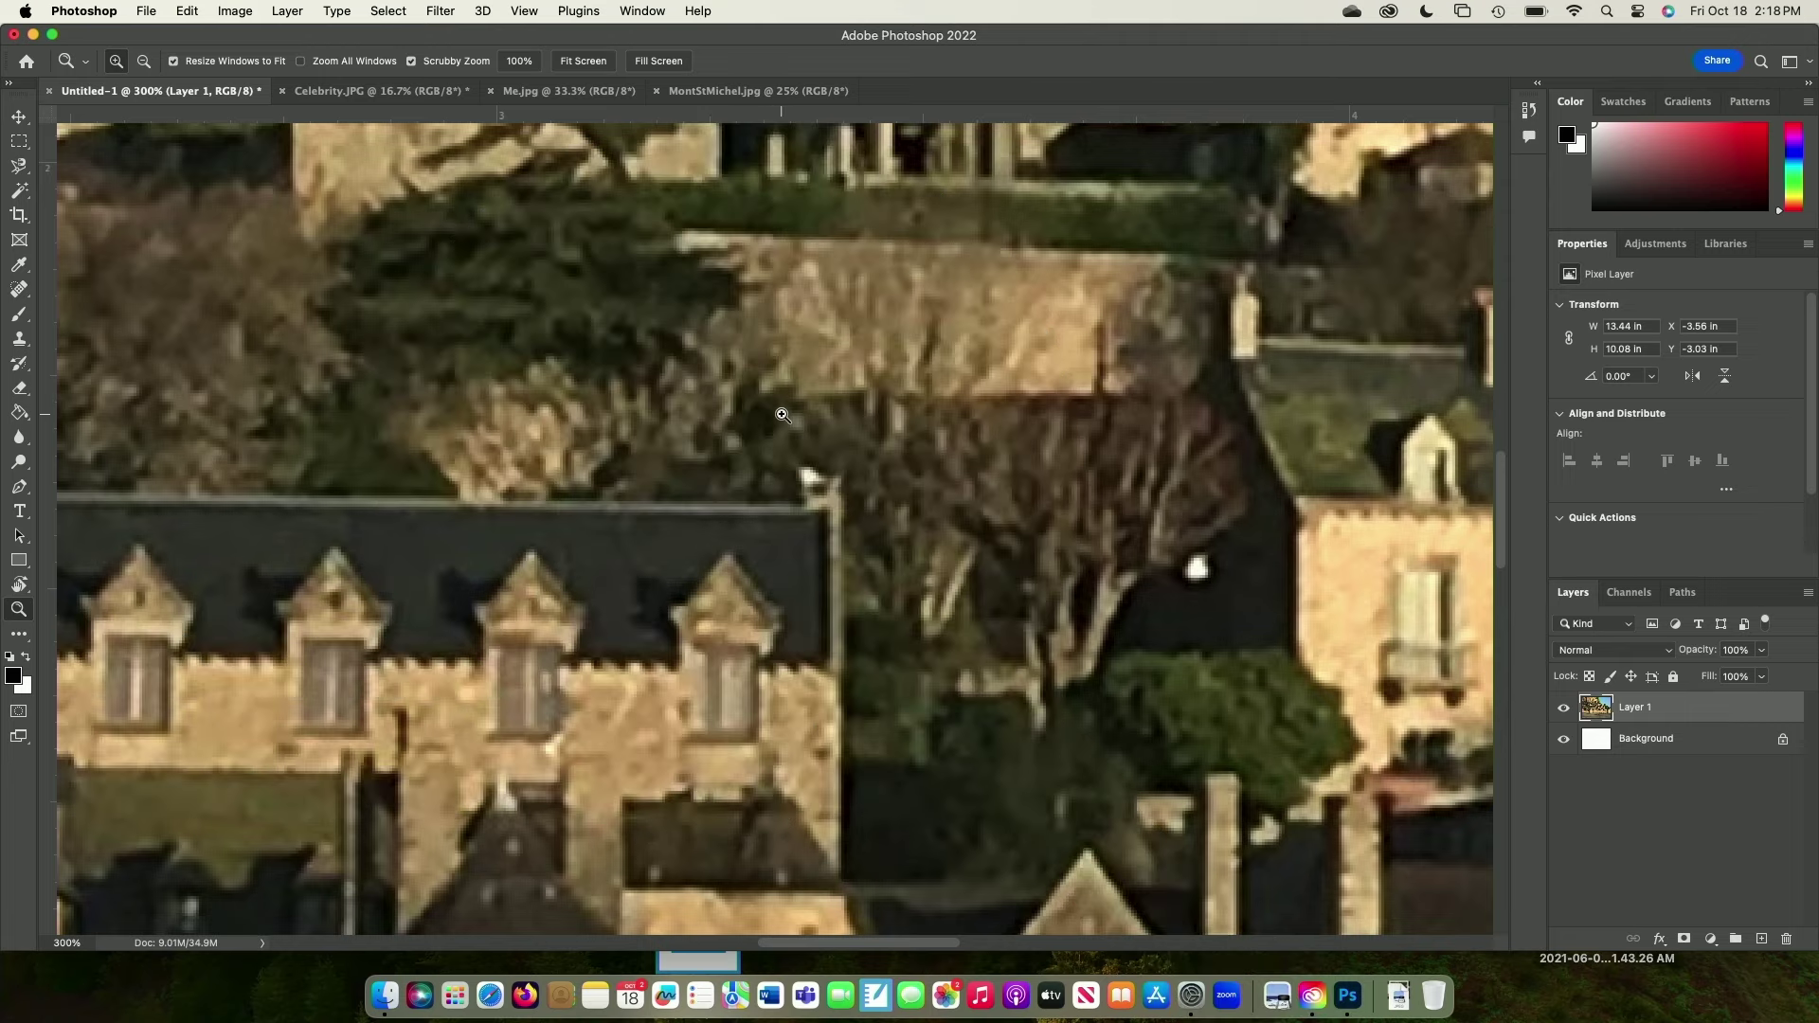
pyautogui.moveTo(850, 398); pyautogui.dragTo(501, 457)
pyautogui.moveTo(785, 405); pyautogui.dragTo(474, 554)
pyautogui.moveTo(828, 378); pyautogui.dragTo(851, 562)
pyautogui.scroll(6, 851, 563)
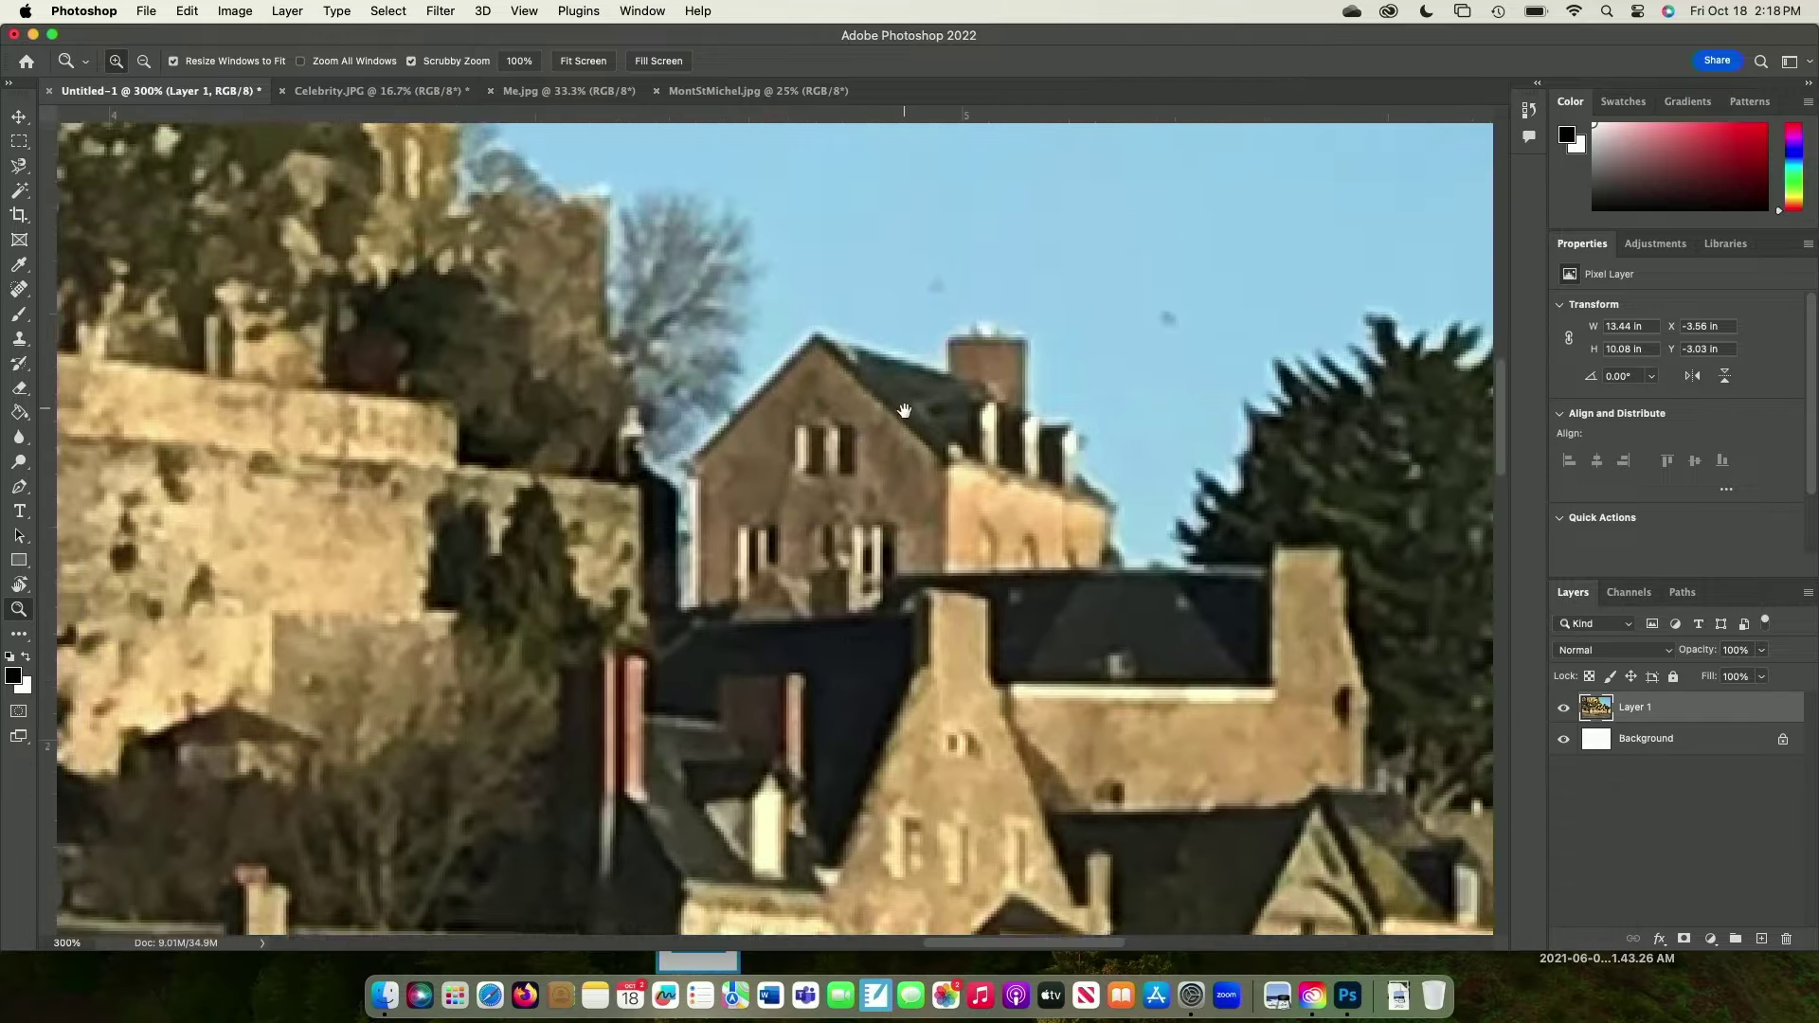
pyautogui.scroll(3, 928, 555)
pyautogui.scroll(5, 928, 555)
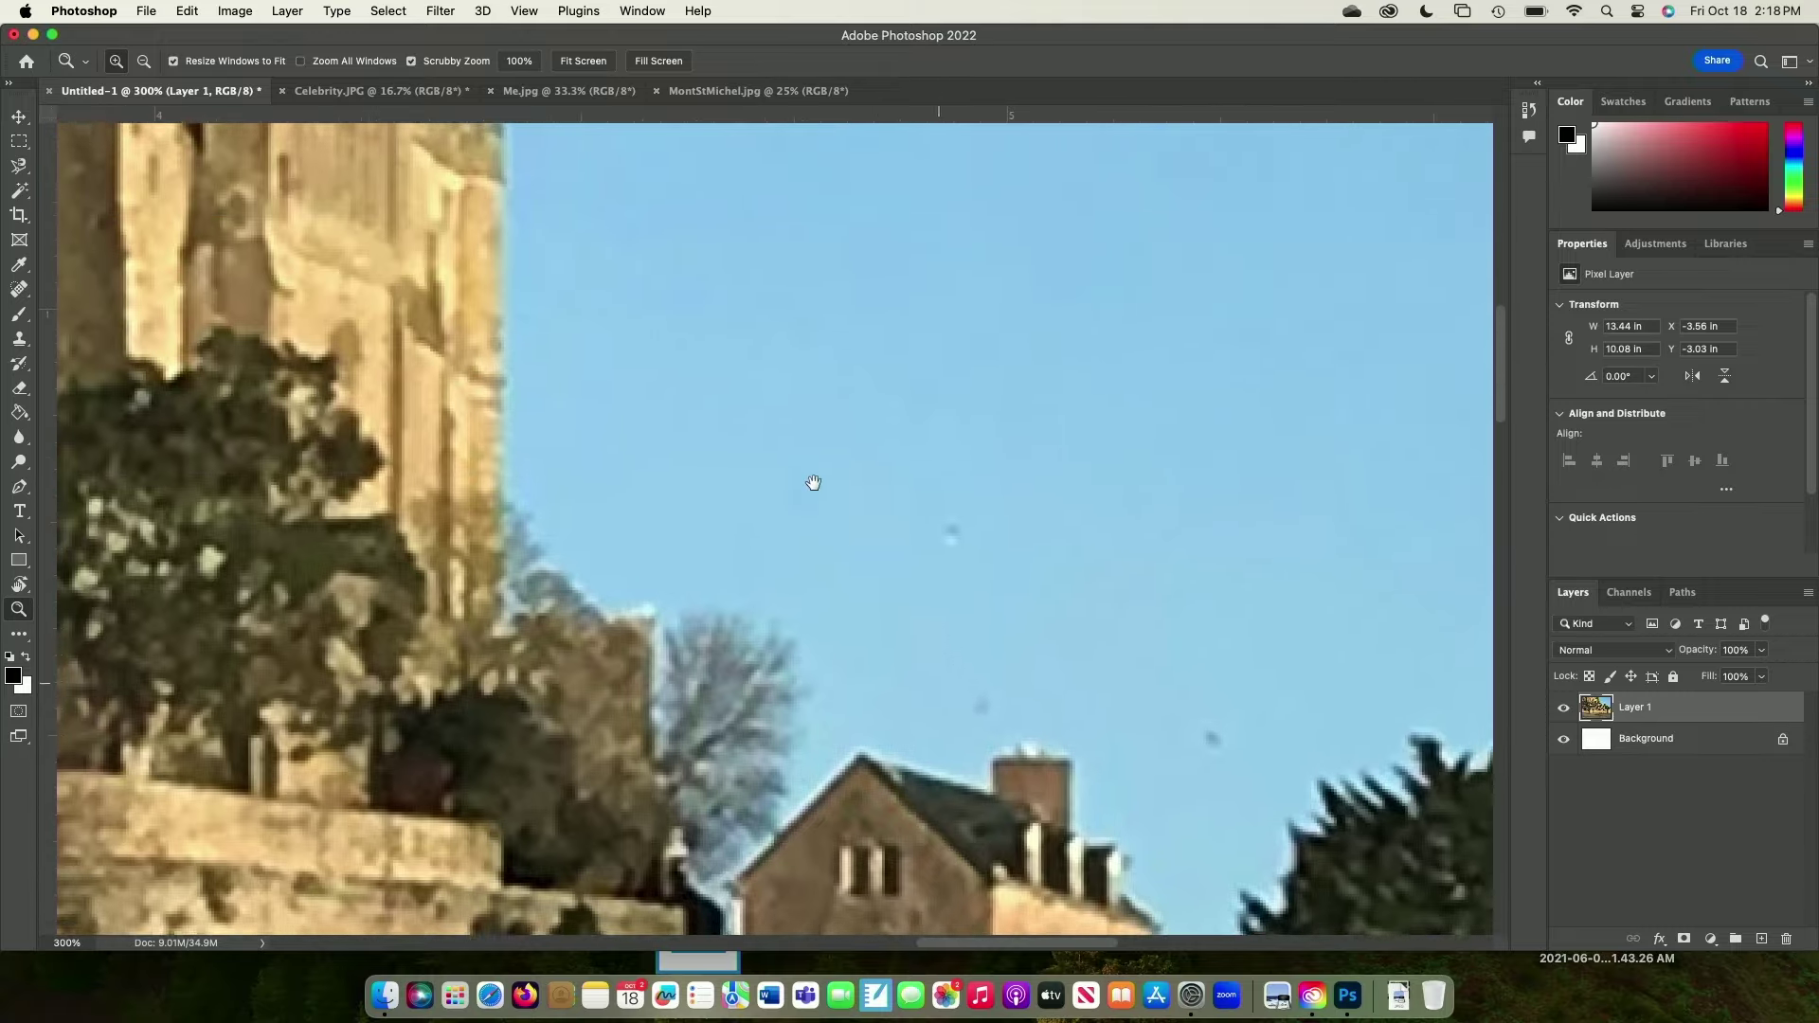
pyautogui.scroll(-5, 781, 447)
pyautogui.hscroll(-4, 781, 447)
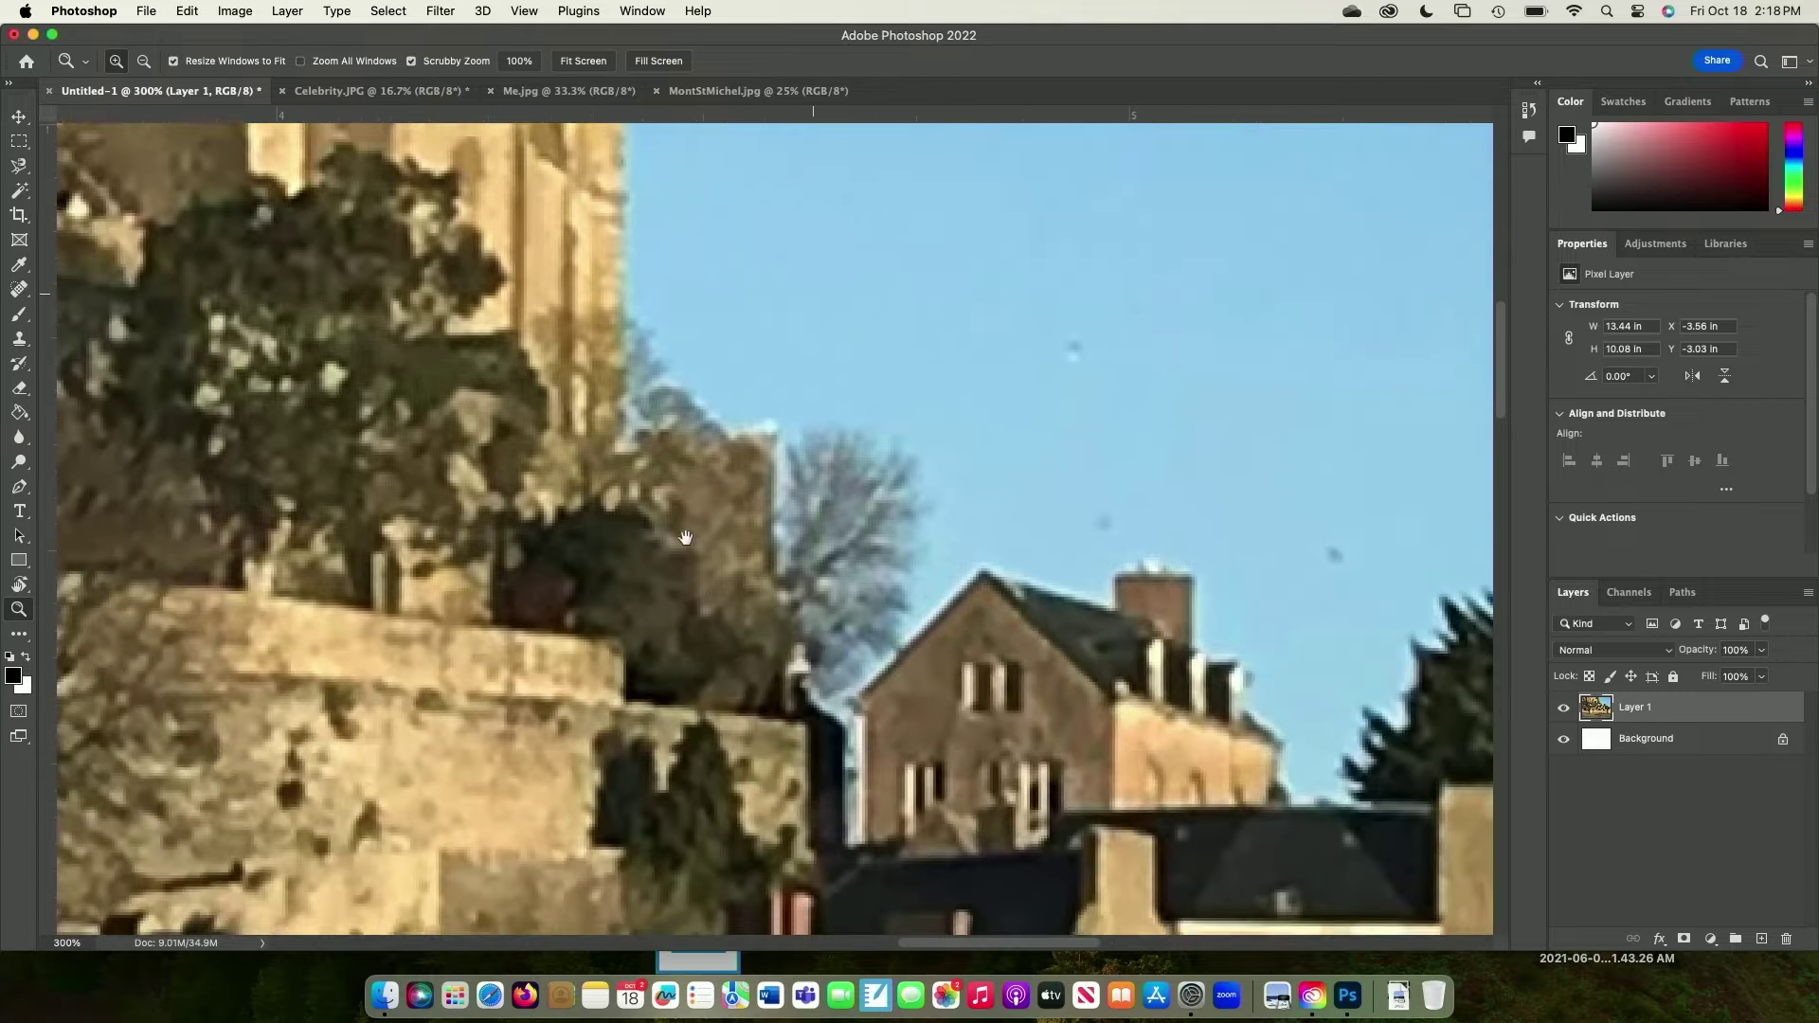
pyautogui.scroll(-1, 987, 365)
pyautogui.hscroll(-2, 987, 365)
pyautogui.scroll(-2, 986, 365)
pyautogui.hscroll(-3, 987, 365)
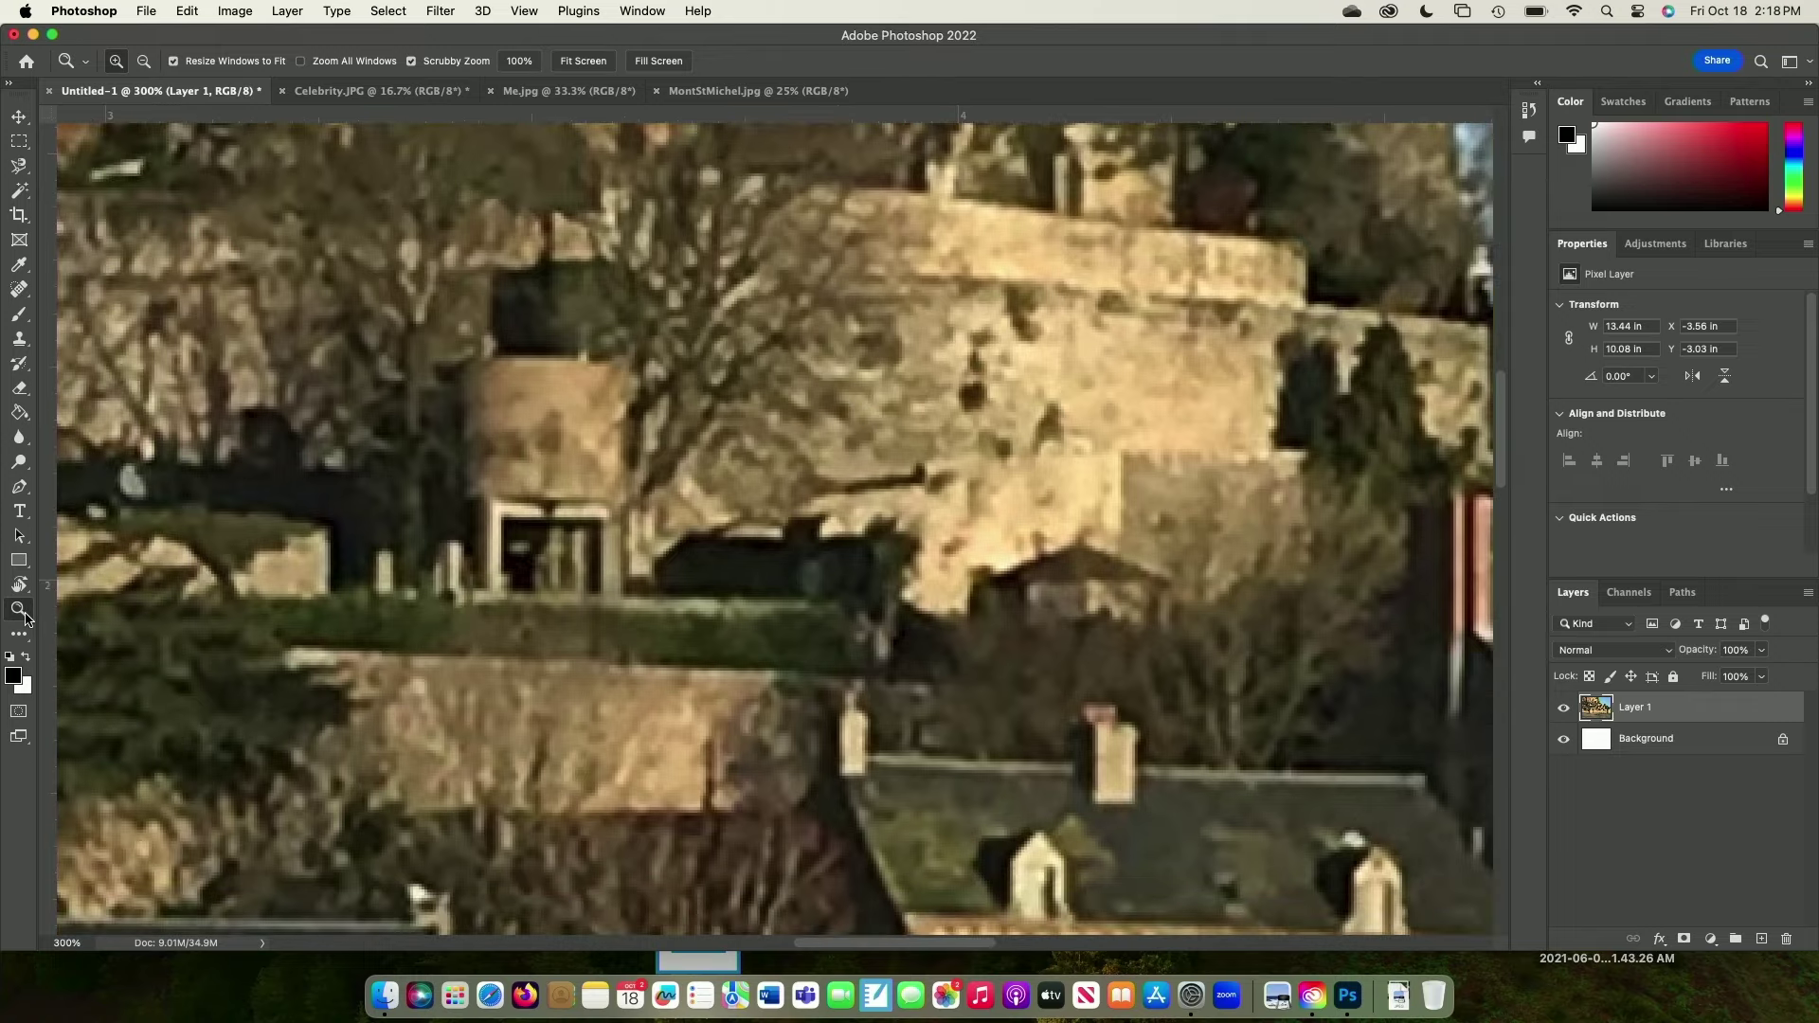
# Zoom back out, scrubby-zoom into the castle walls, then zoom out again
pyautogui.press('alt')
pyautogui.keyDown('alt'); pyautogui.click(733, 389); pyautogui.keyUp('alt')
pyautogui.keyDown('alt'); pyautogui.click(733, 389); pyautogui.keyUp('alt')
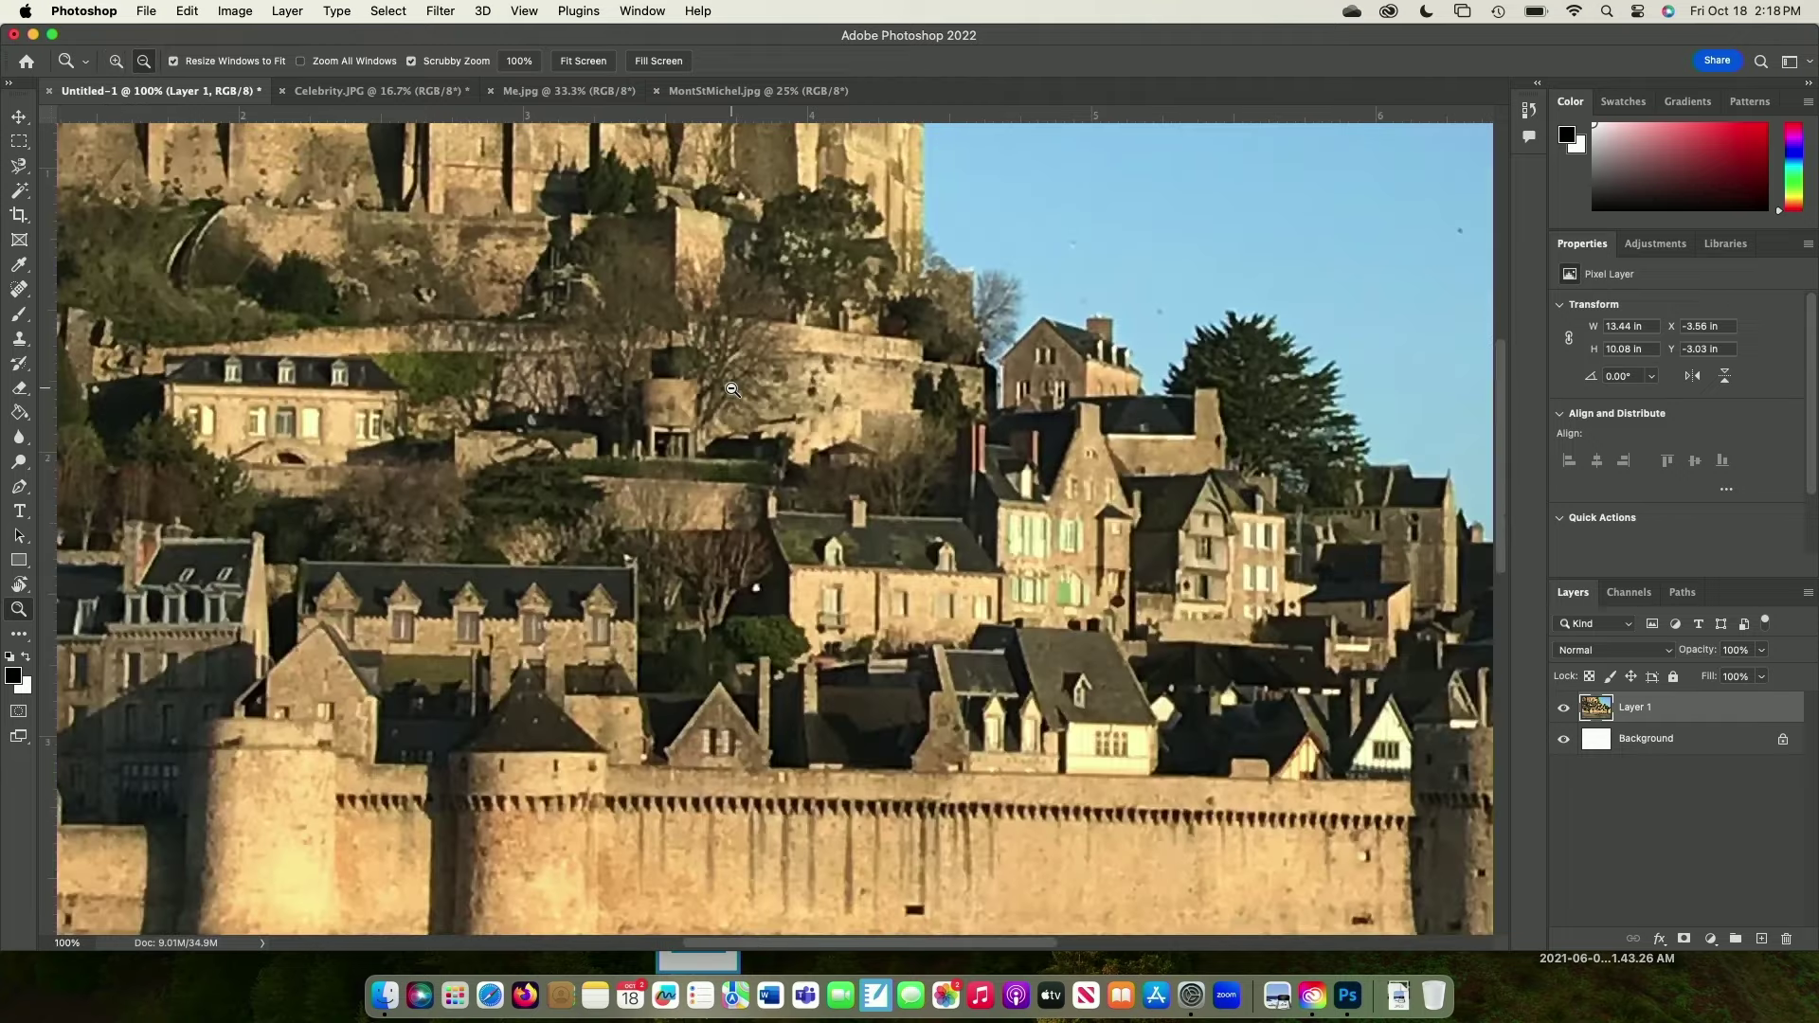
pyautogui.keyDown('alt'); pyautogui.click(733, 390); pyautogui.keyUp('alt')
pyautogui.keyDown('alt'); pyautogui.click(732, 390); pyautogui.keyUp('alt')
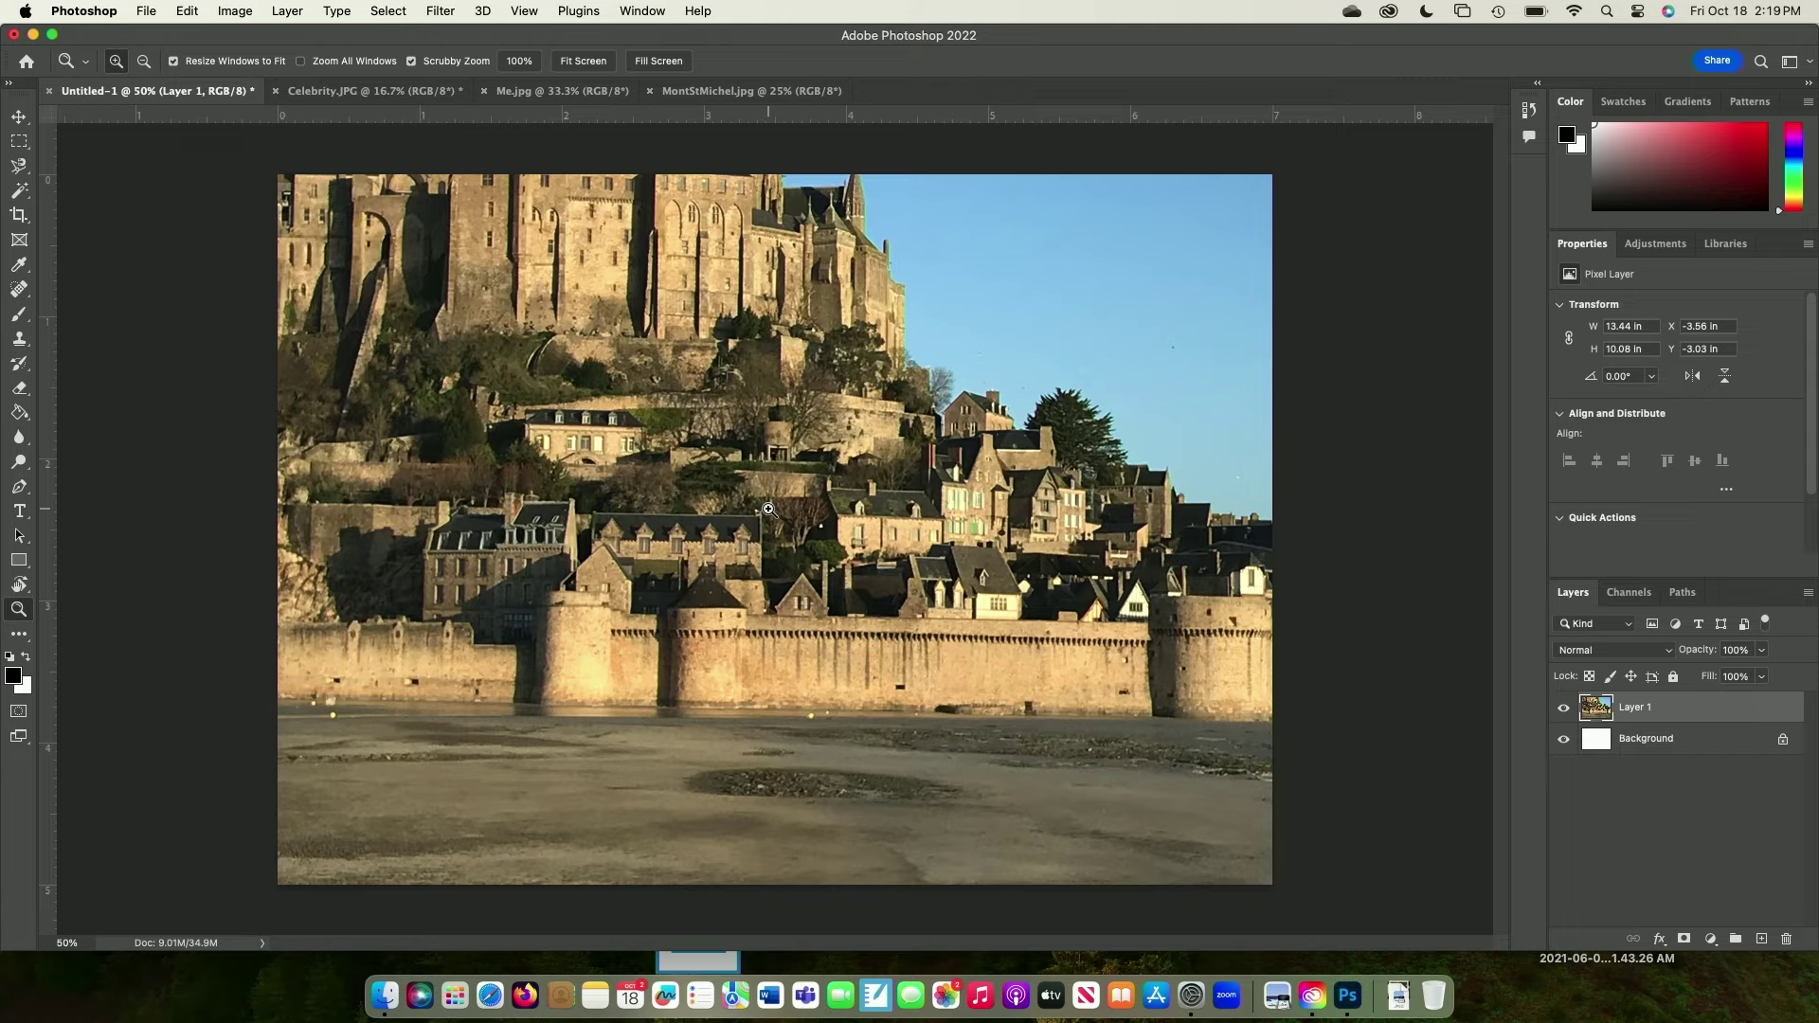
pyautogui.moveTo(768, 509); pyautogui.dragTo(1158, 749)
pyautogui.hscroll(-10, 1158, 748)
pyautogui.scroll(5, 1158, 749)
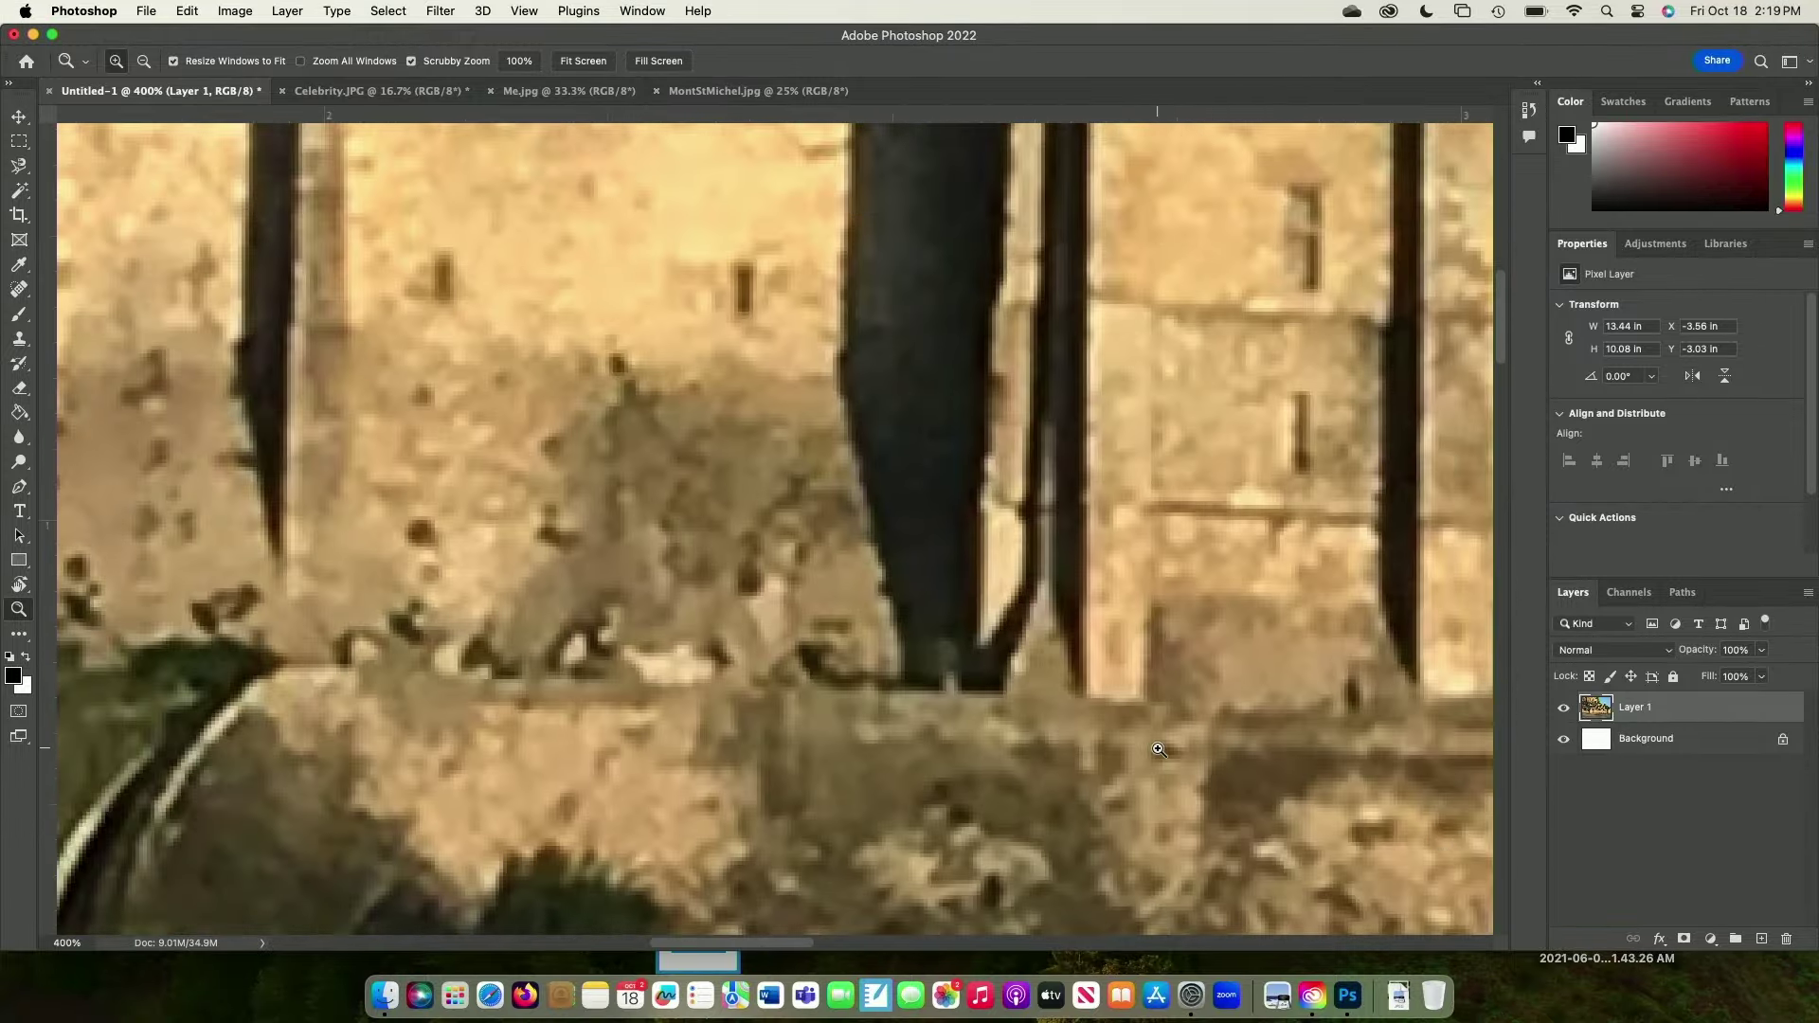
pyautogui.moveTo(1158, 748); pyautogui.dragTo(1110, 718)
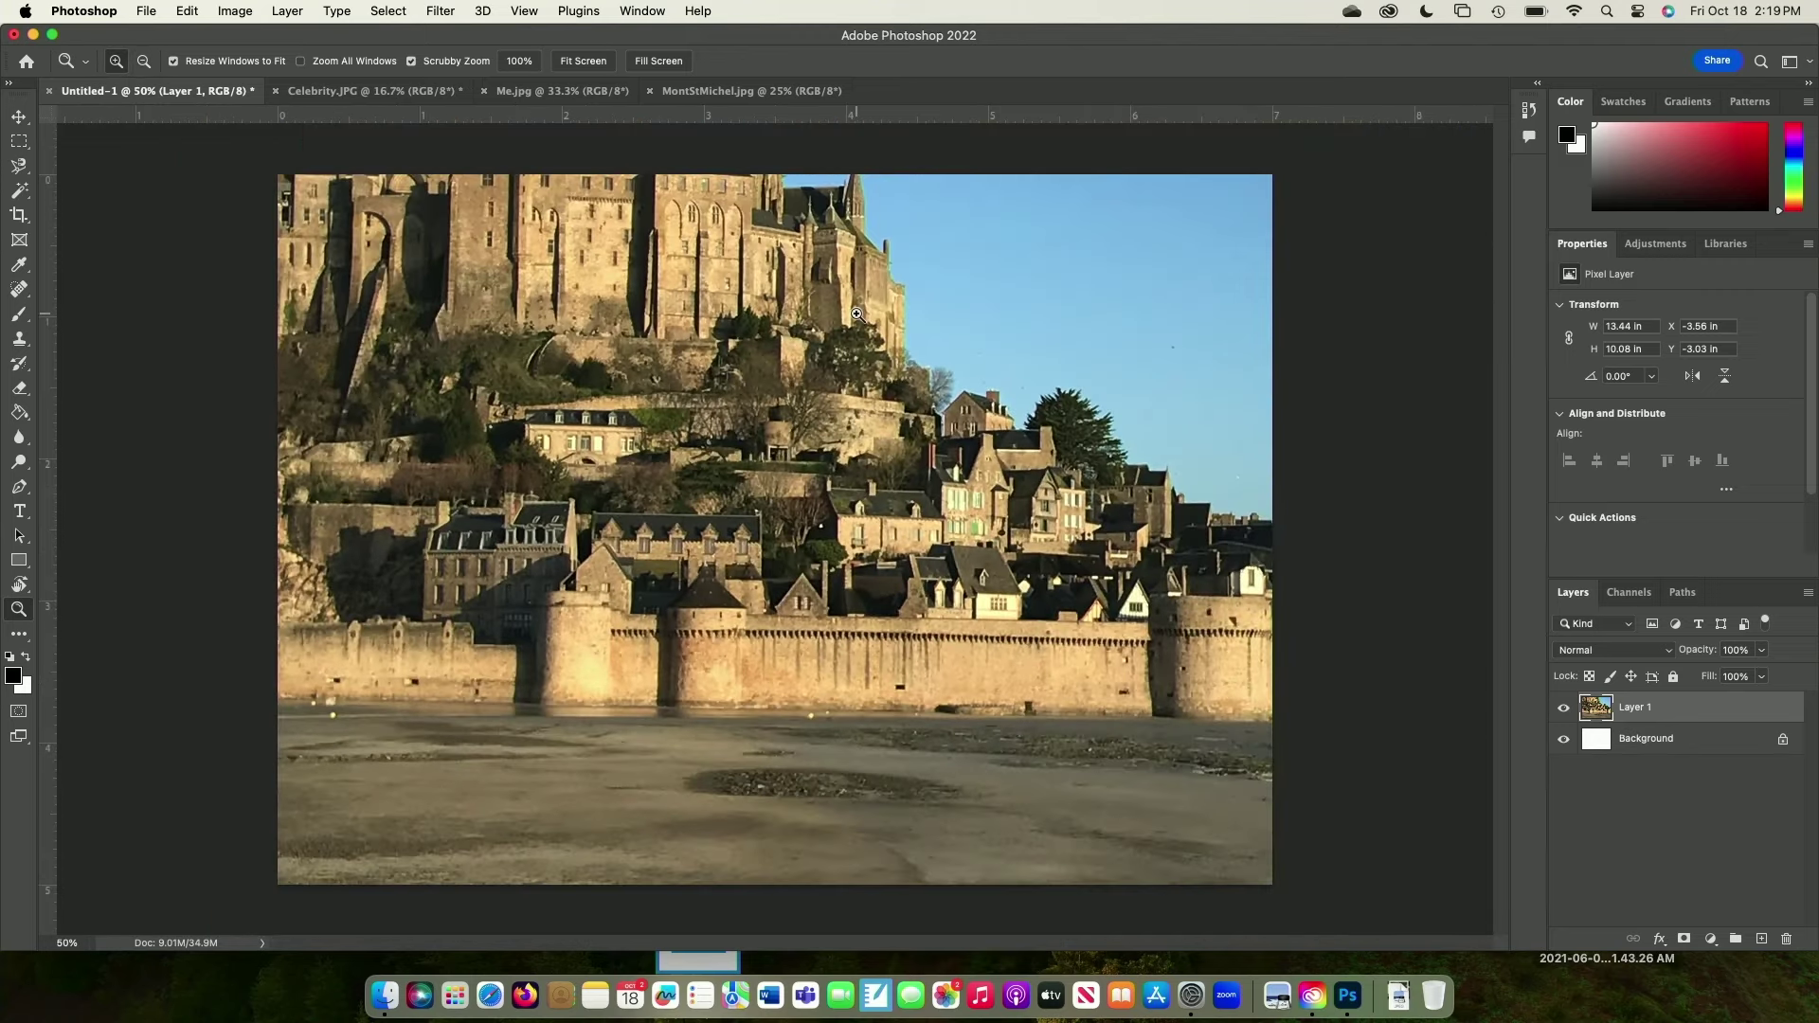
pyautogui.moveTo(1162, 416); pyautogui.dragTo(1163, 416)
pyautogui.press('super+t')
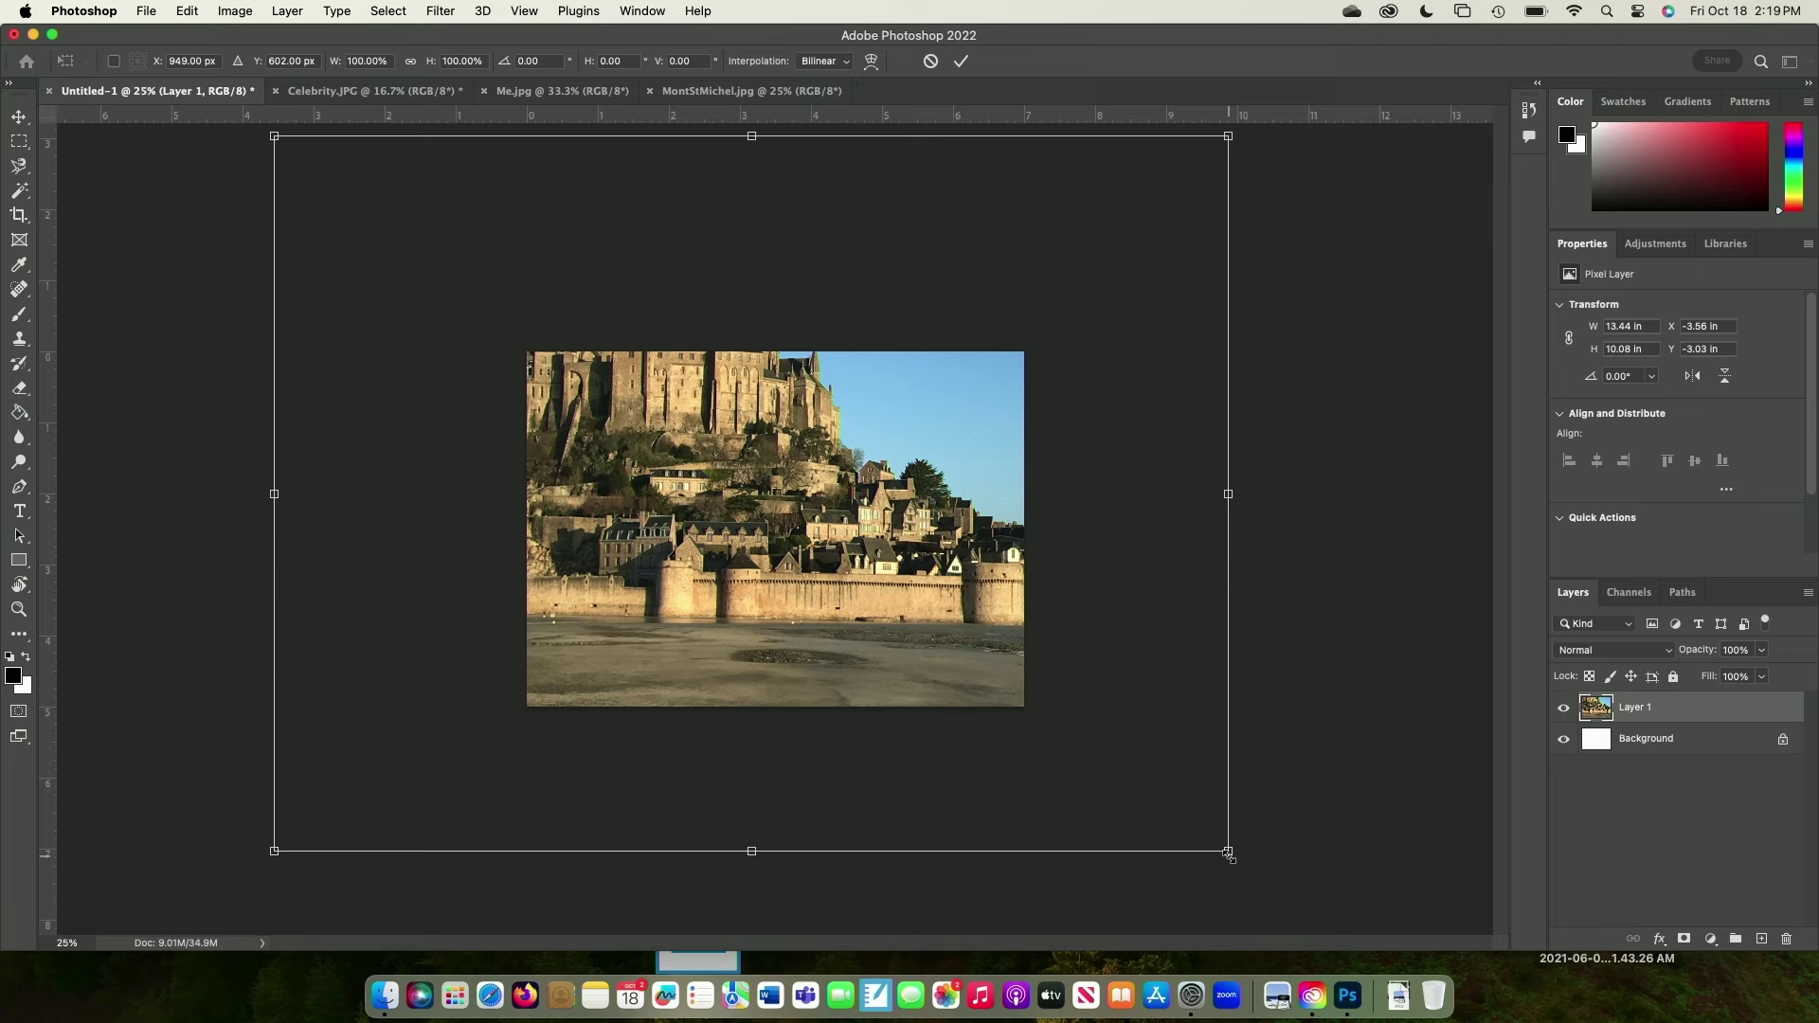
# Scale Layer 1 to 56.13% and position it covering the 7 x 5 in canvas
pyautogui.moveTo(1229, 855); pyautogui.dragTo(565, 473)
pyautogui.moveTo(361, 199); pyautogui.dragTo(614, 418)
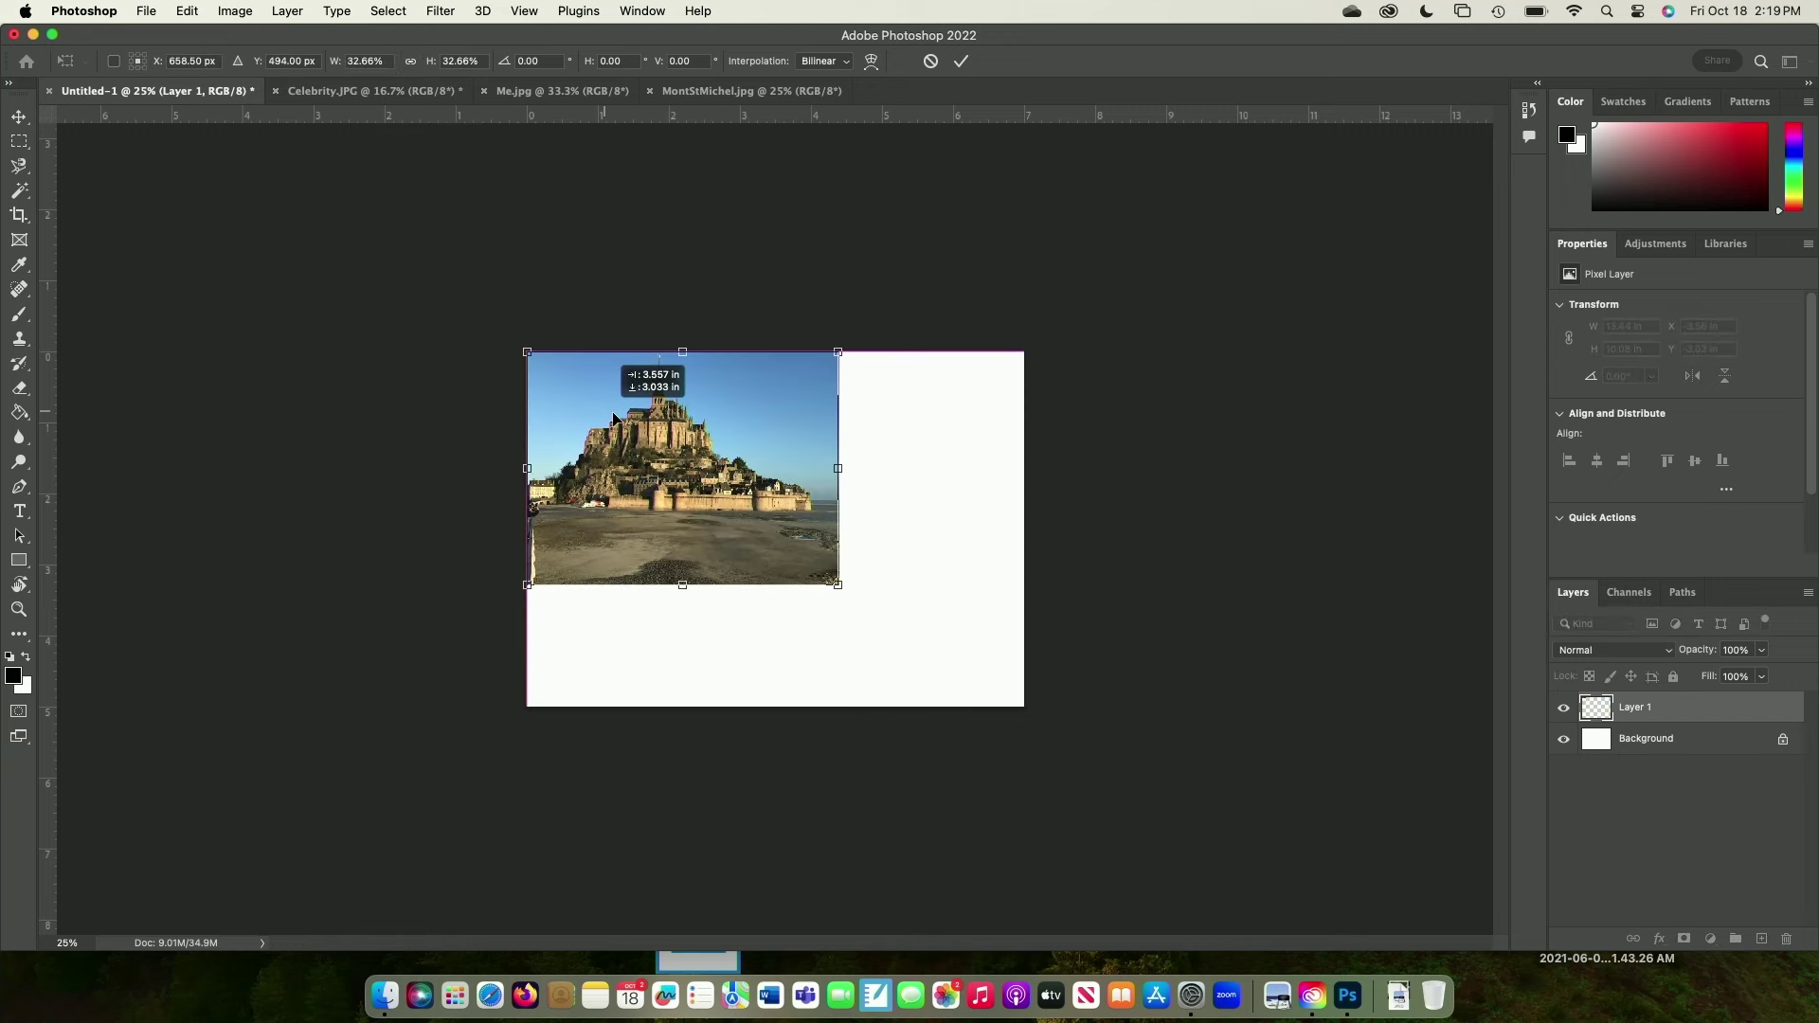
pyautogui.moveTo(839, 586); pyautogui.dragTo(1045, 740)
pyautogui.moveTo(955, 638); pyautogui.dragTo(946, 627)
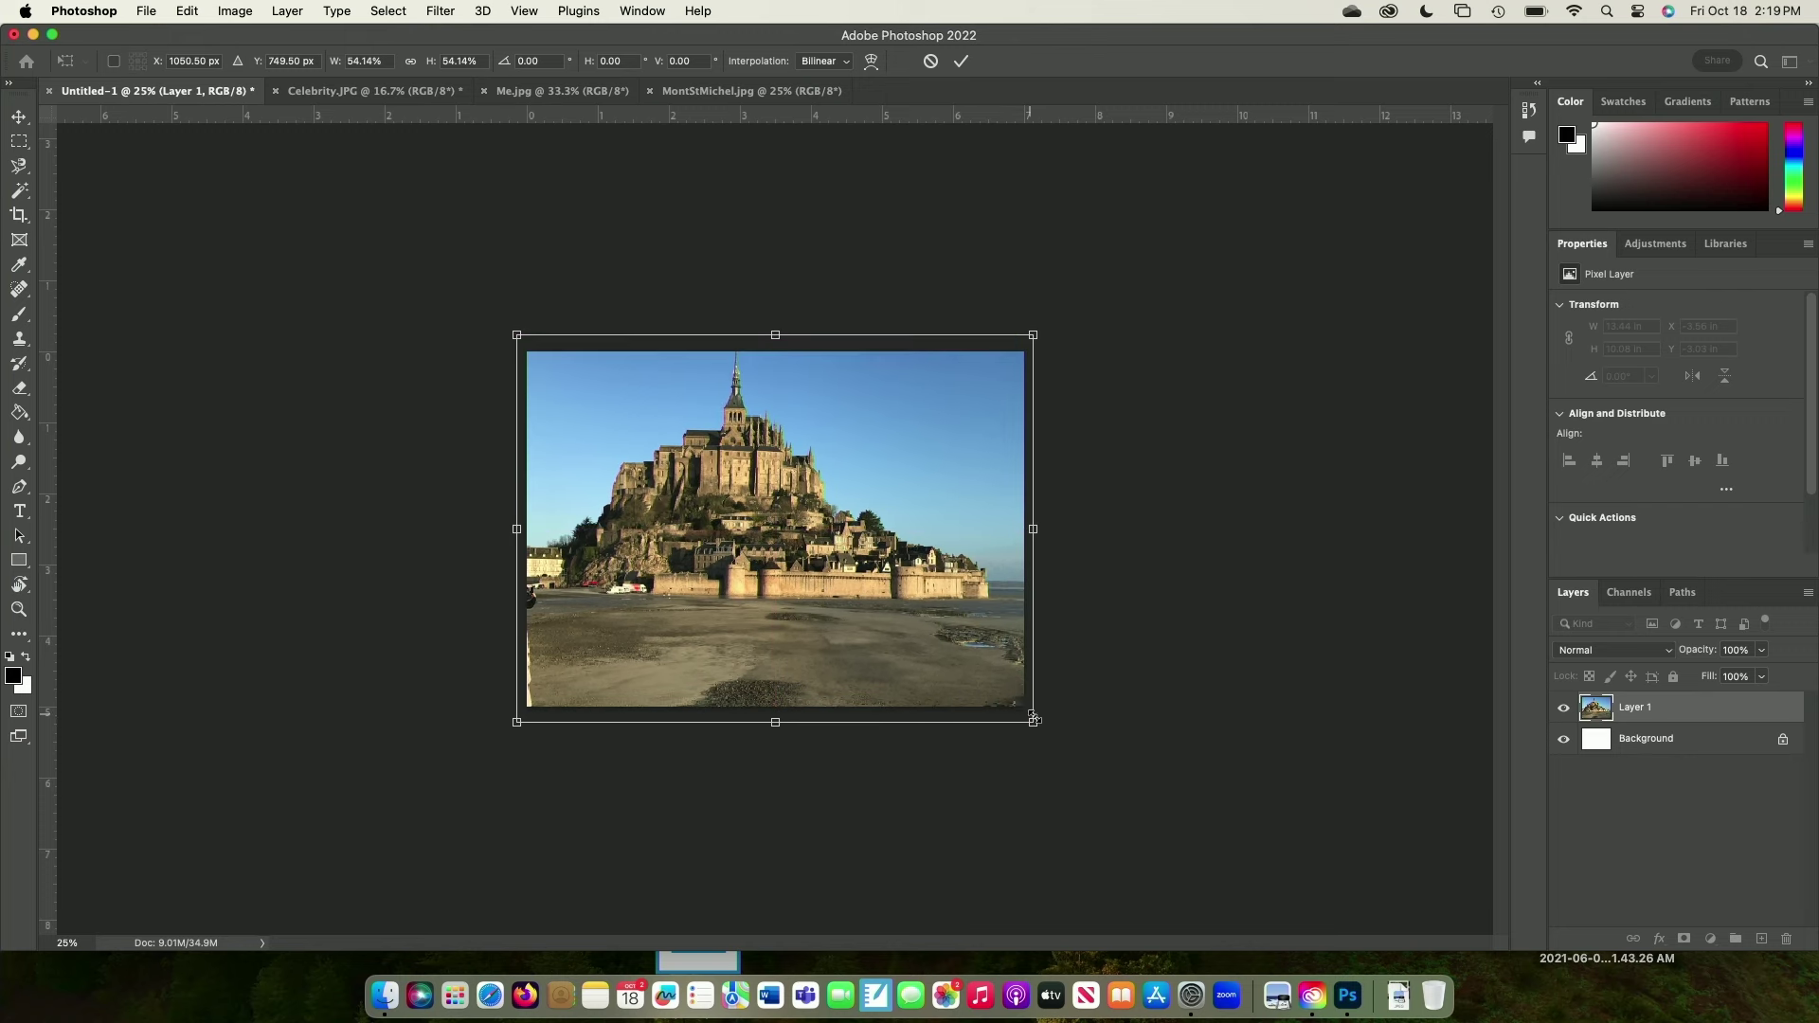
pyautogui.moveTo(1034, 720); pyautogui.dragTo(1052, 736)
pyautogui.moveTo(946, 651); pyautogui.dragTo(945, 659)
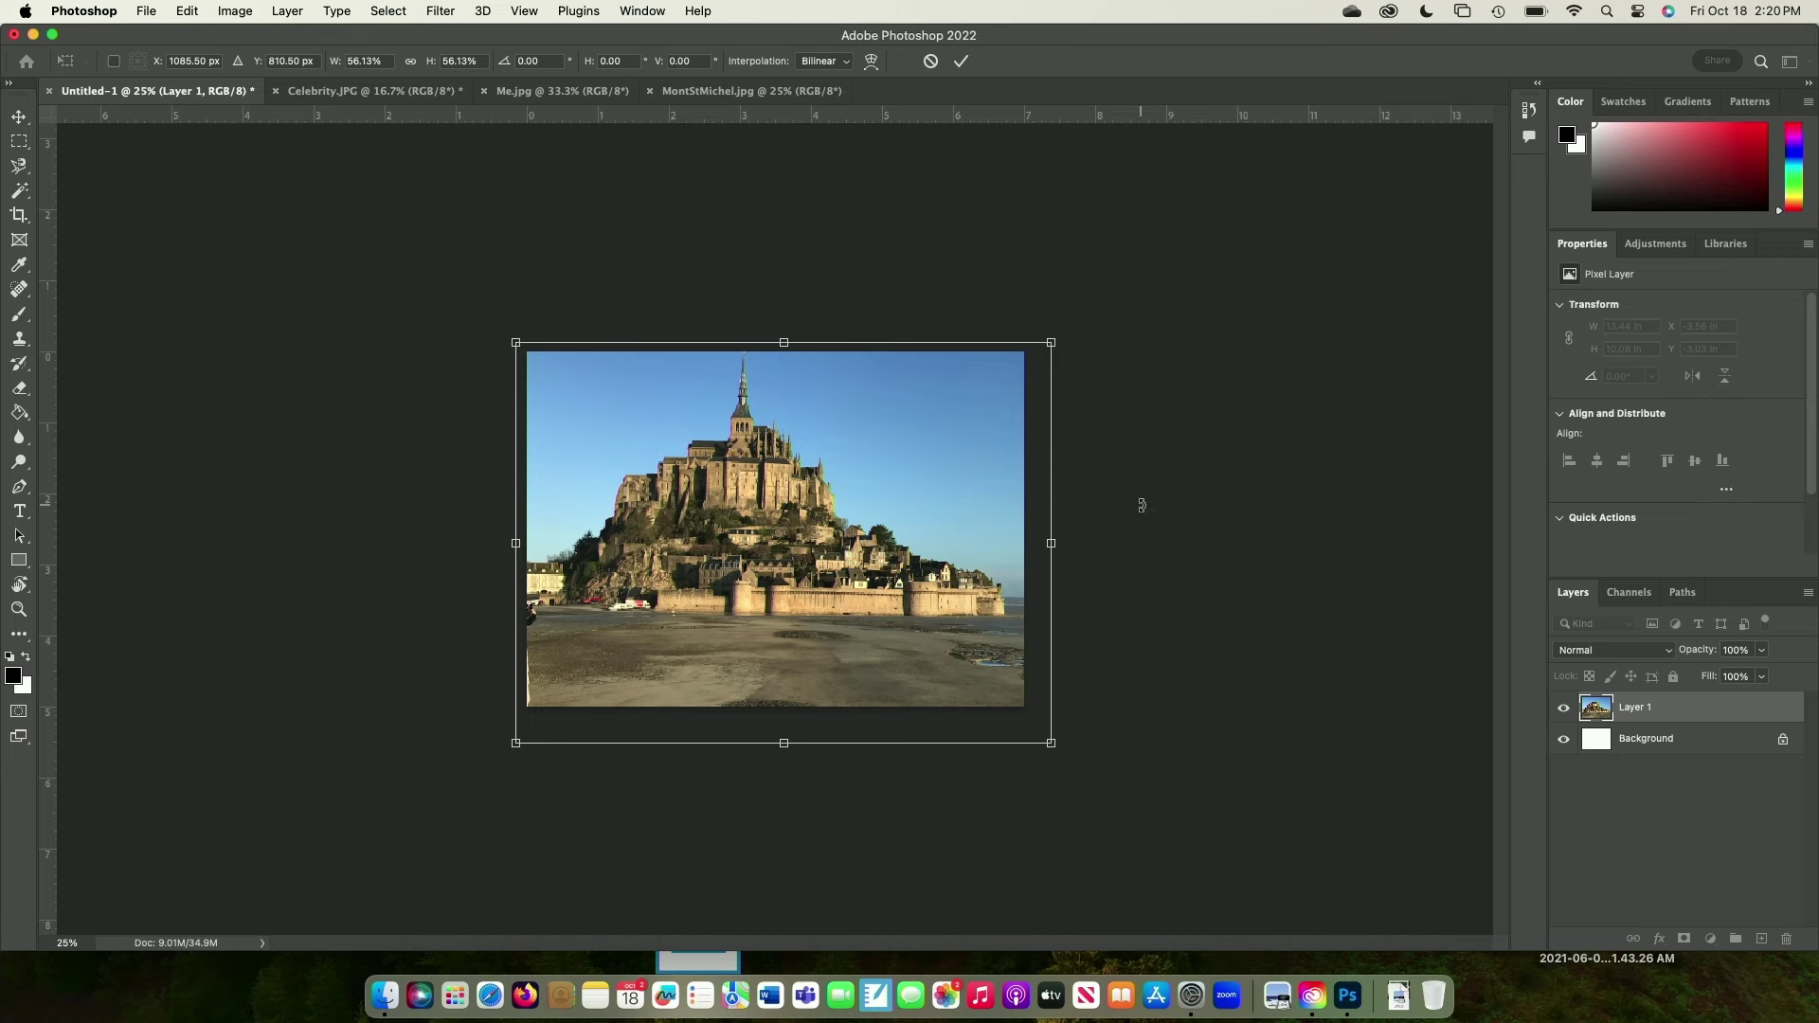
pyautogui.press('Return')
pyautogui.press('z')
pyautogui.click(804, 513)
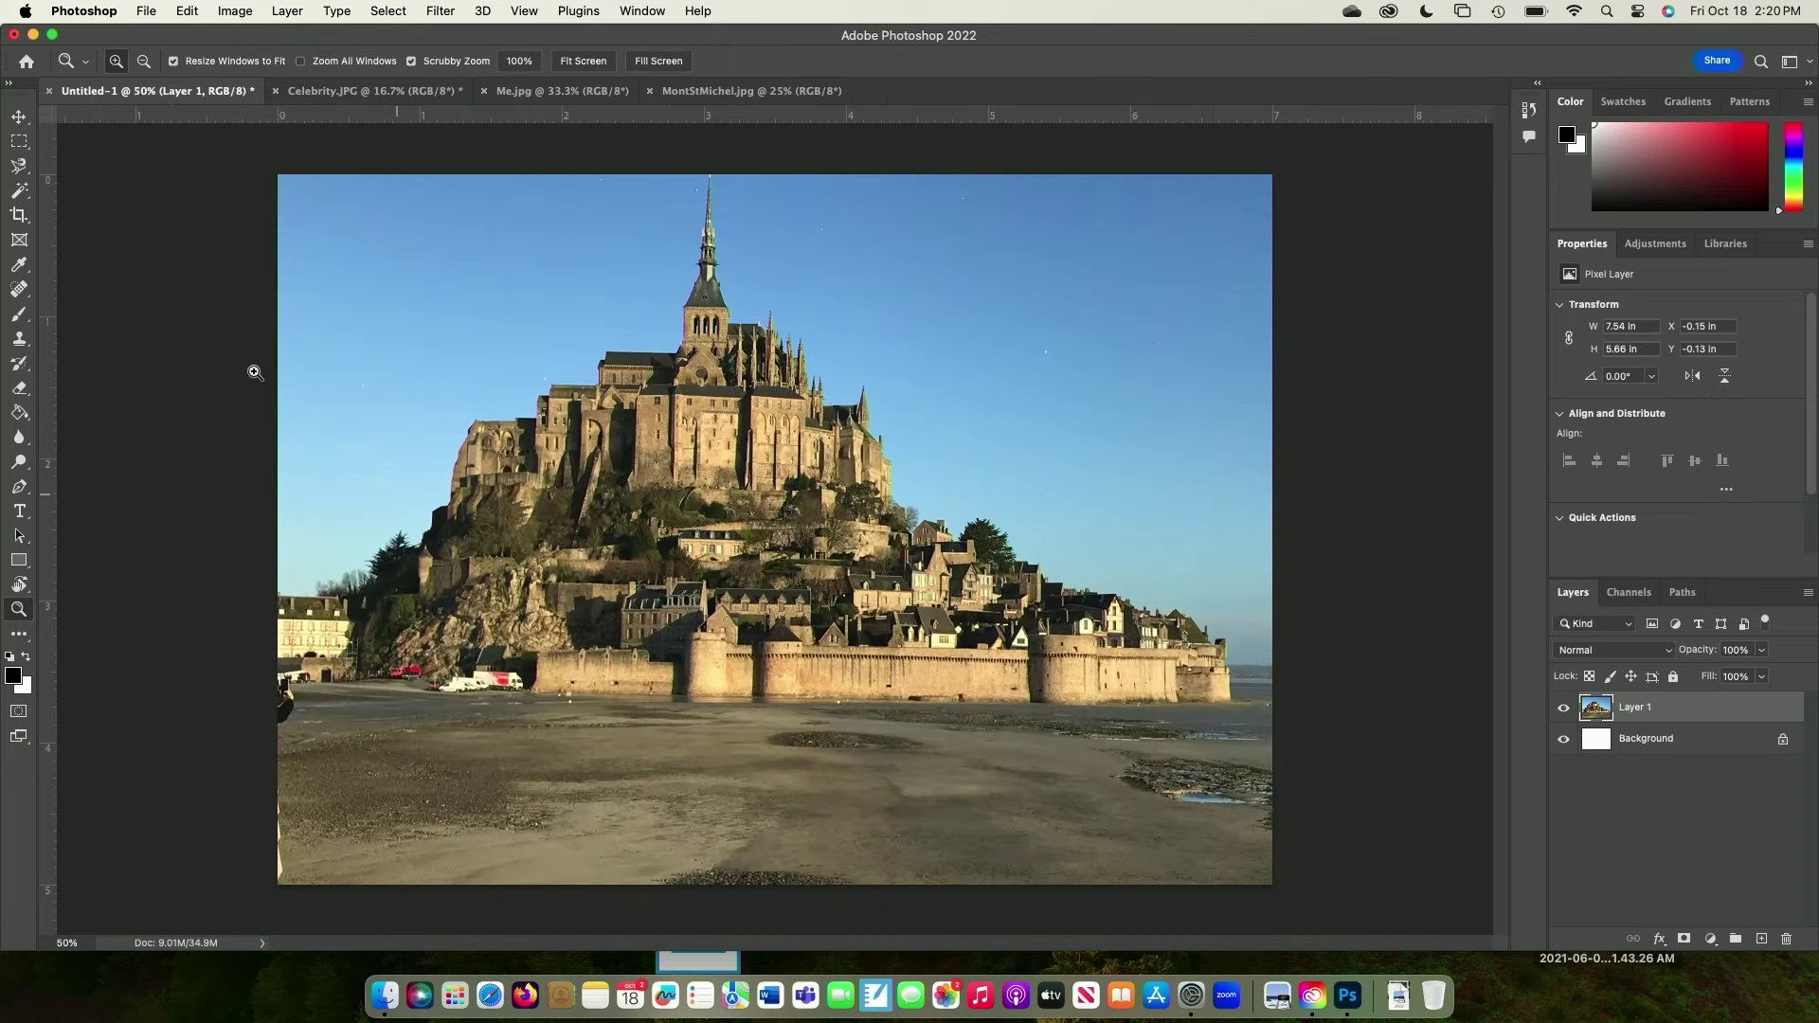
pyautogui.click(1657, 846)
pyautogui.click(1647, 713)
pyautogui.click(1662, 753)
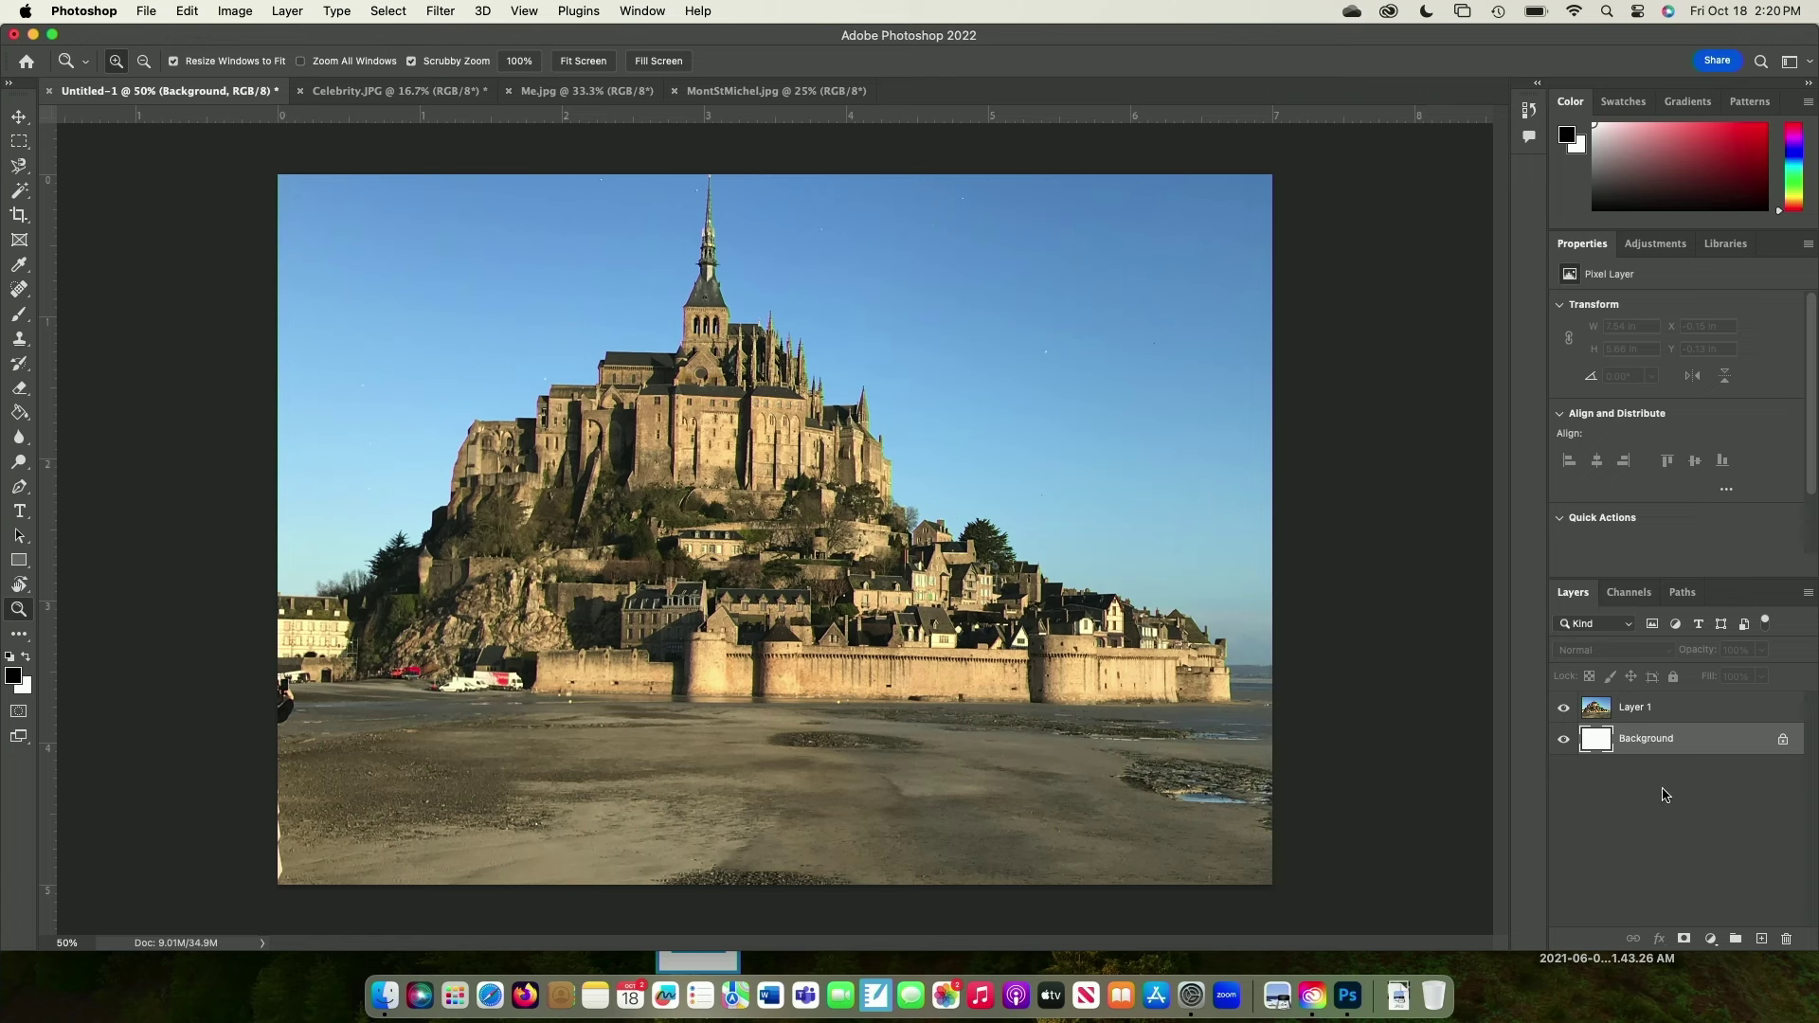
pyautogui.click(1657, 710)
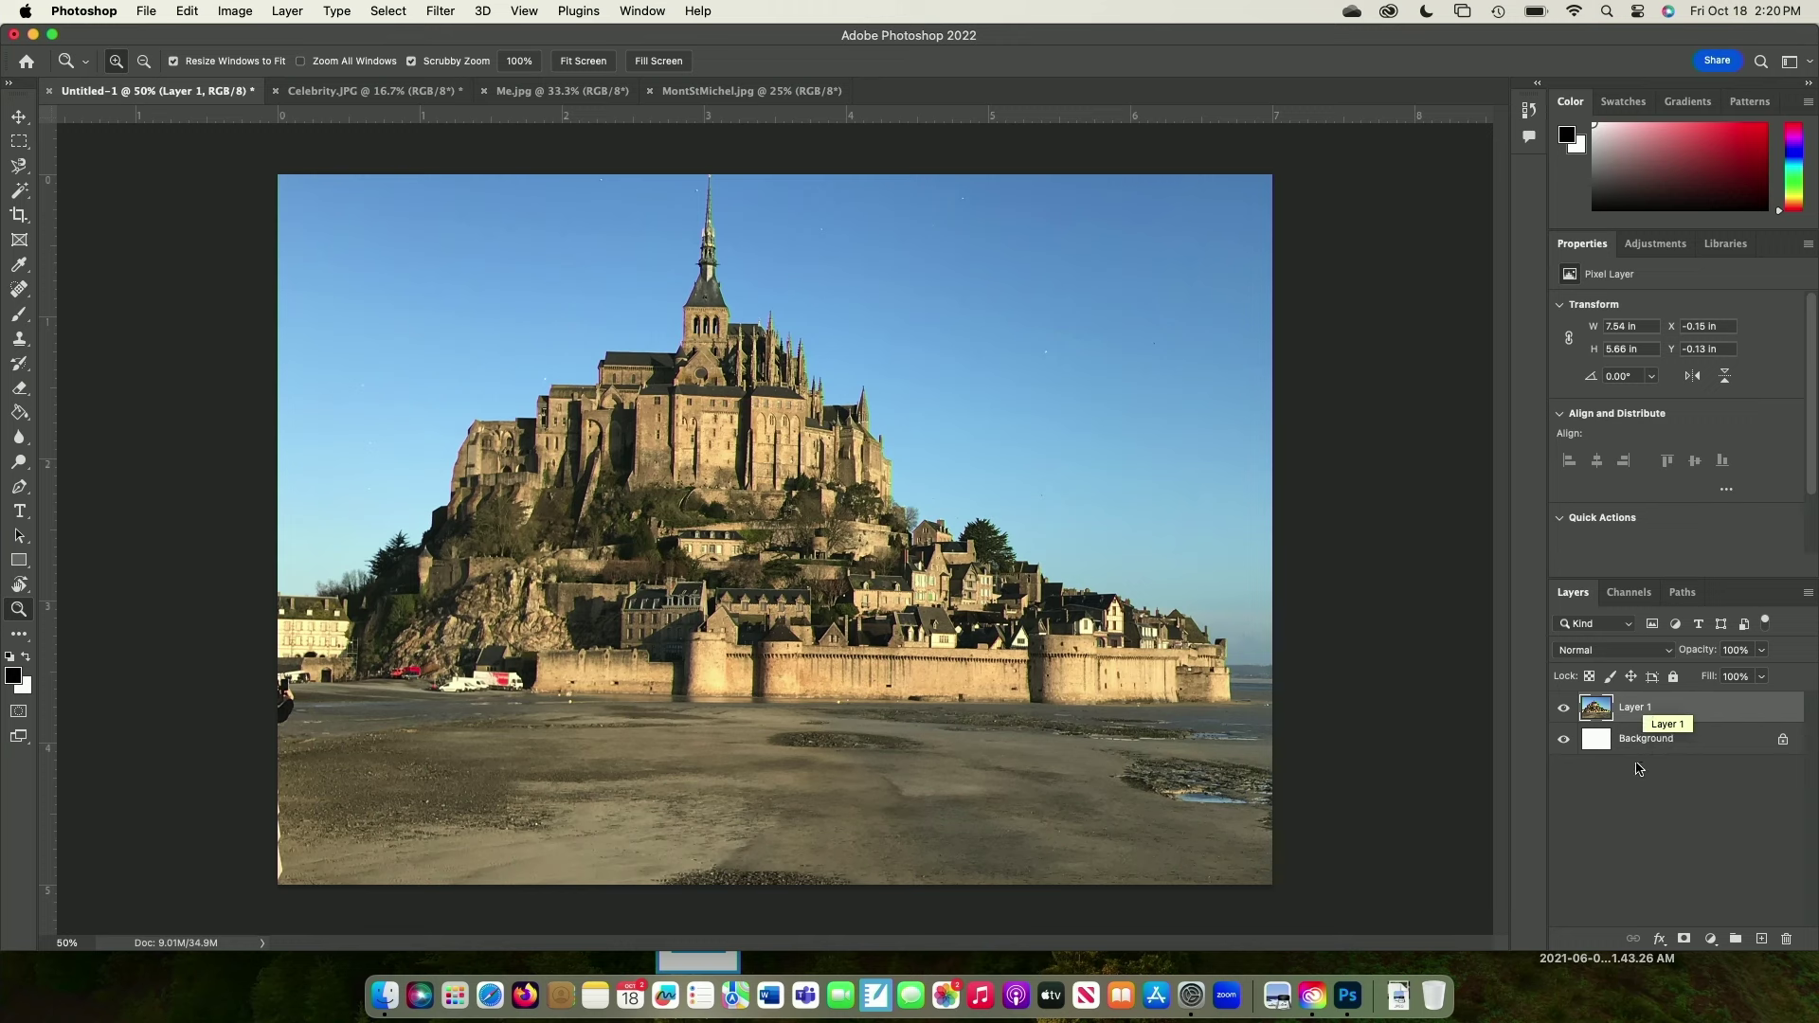
pyautogui.click(1637, 828)
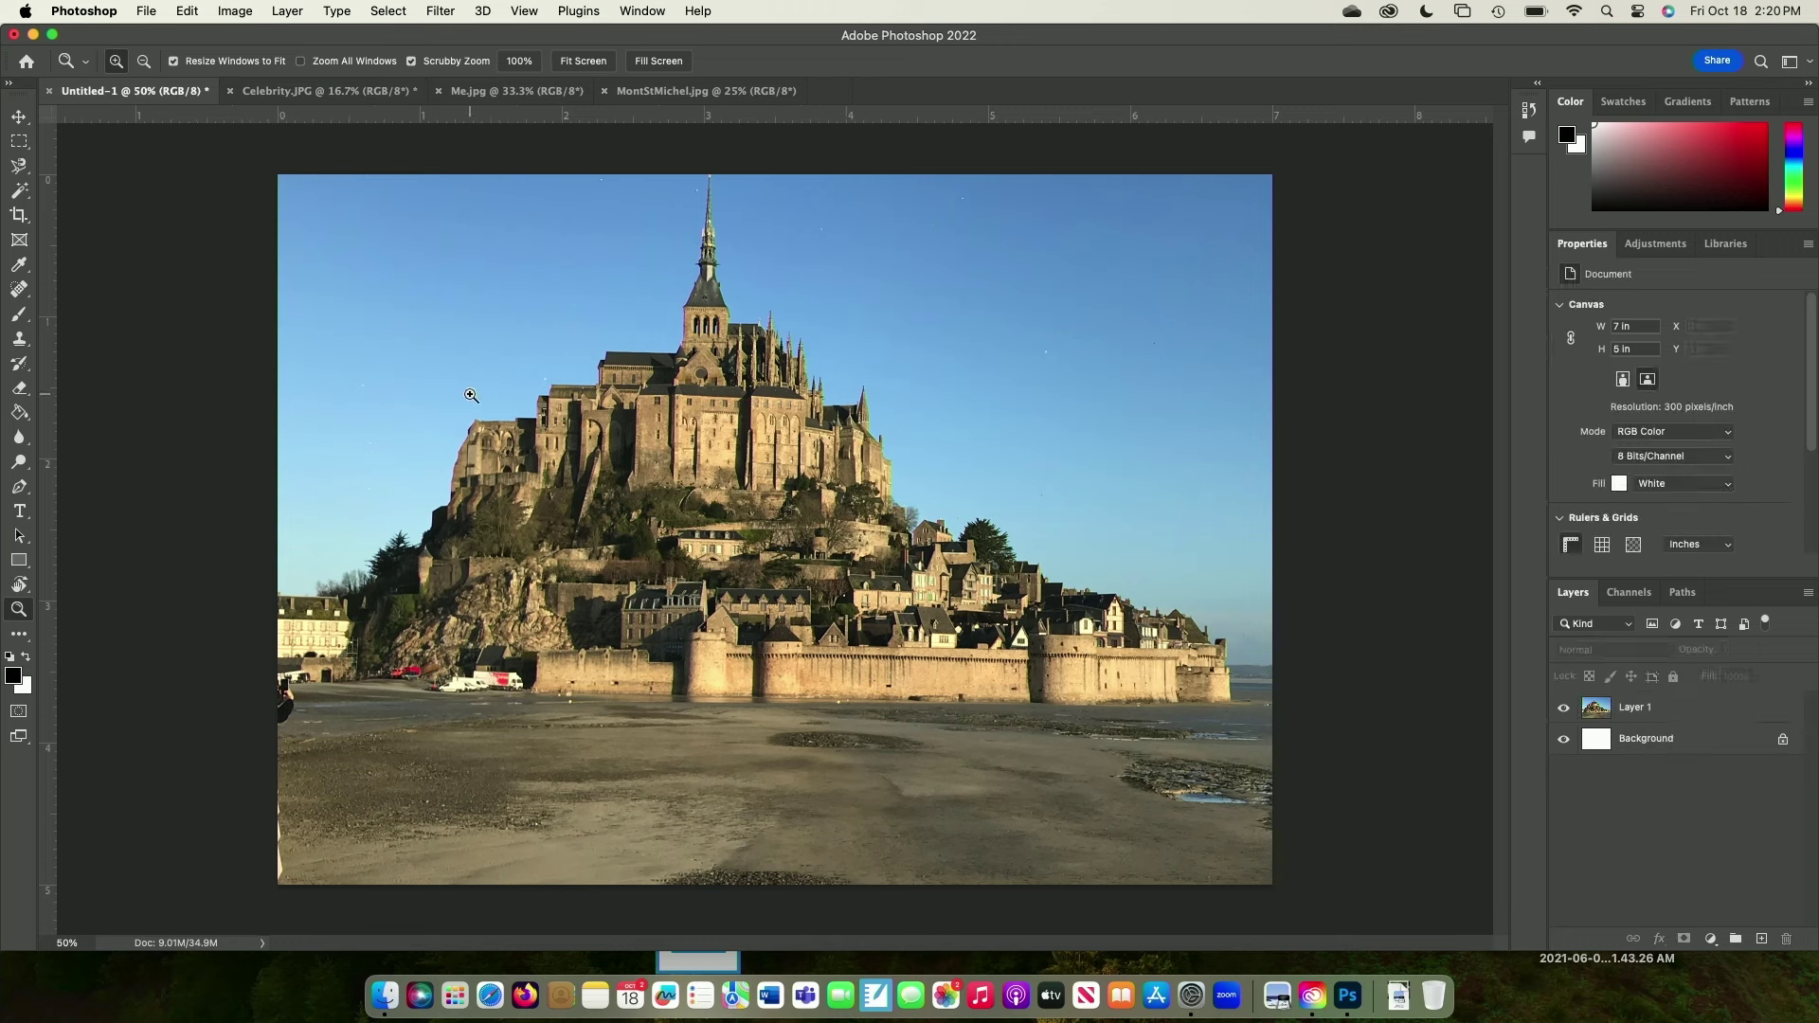
pyautogui.click(301, 92)
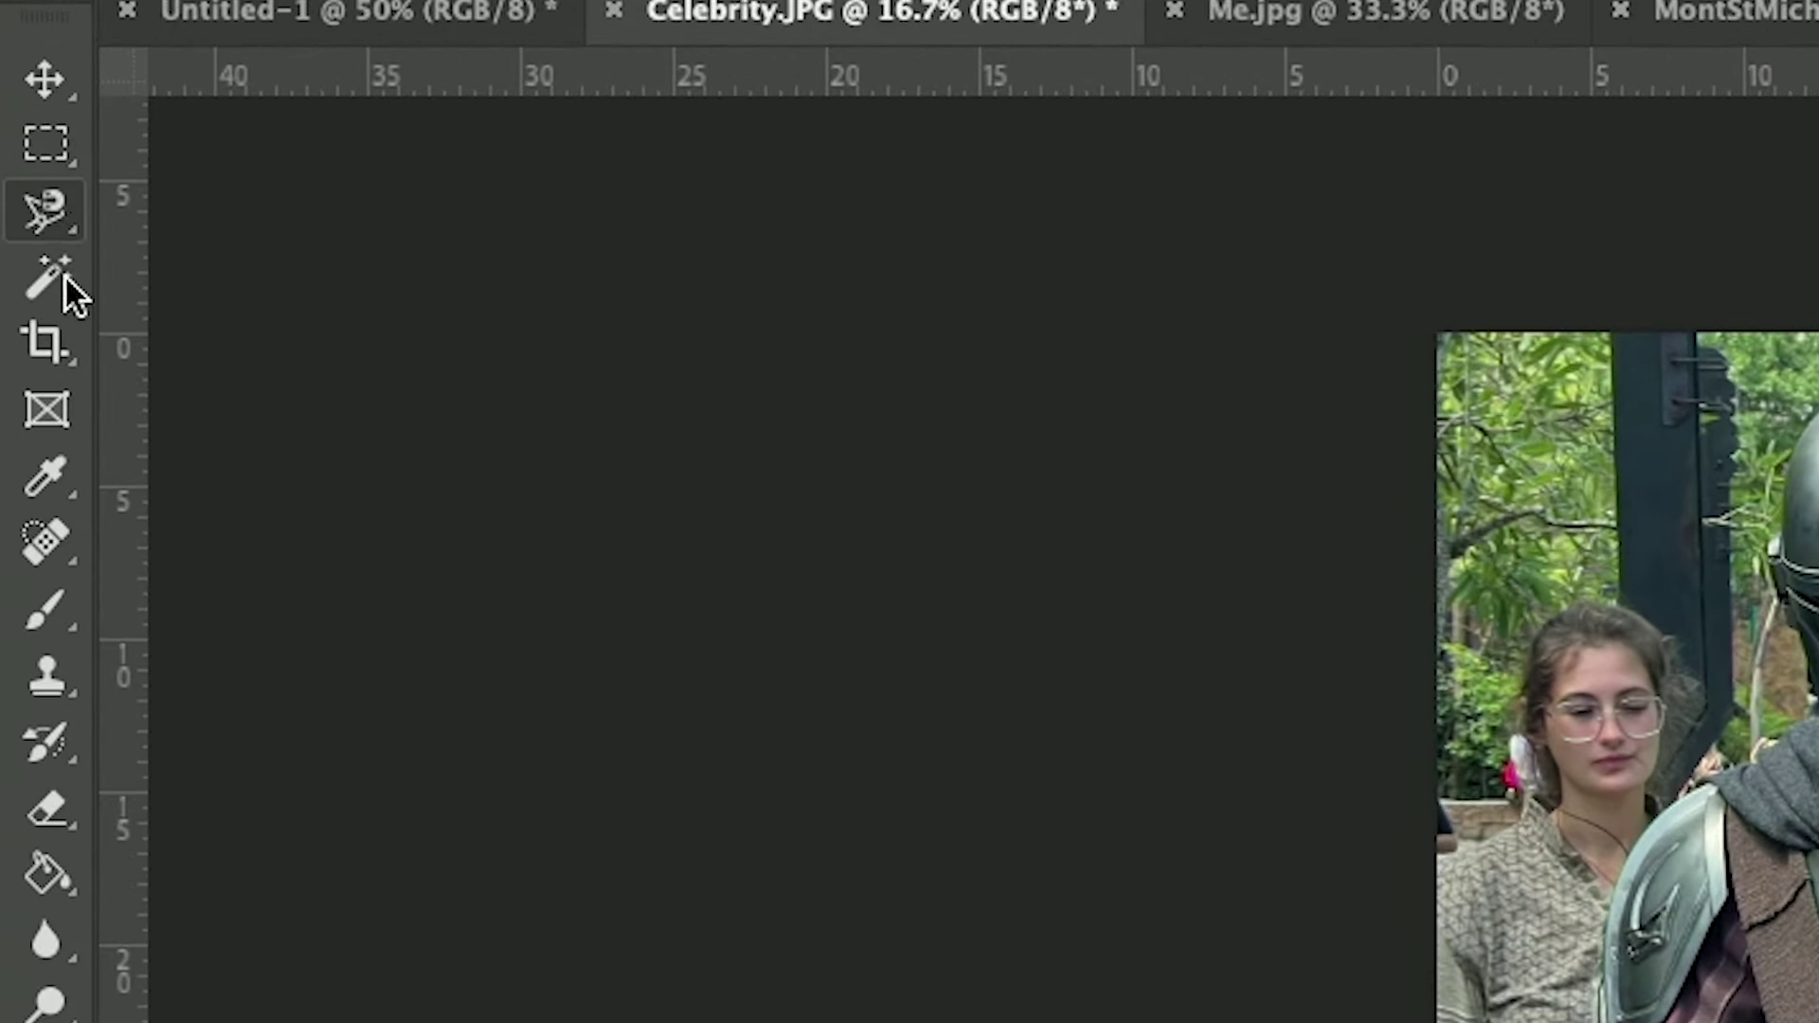
# Try rectangular marquee selections on the blank area and across the Mandalorian's chest
pyautogui.click(54, 68)
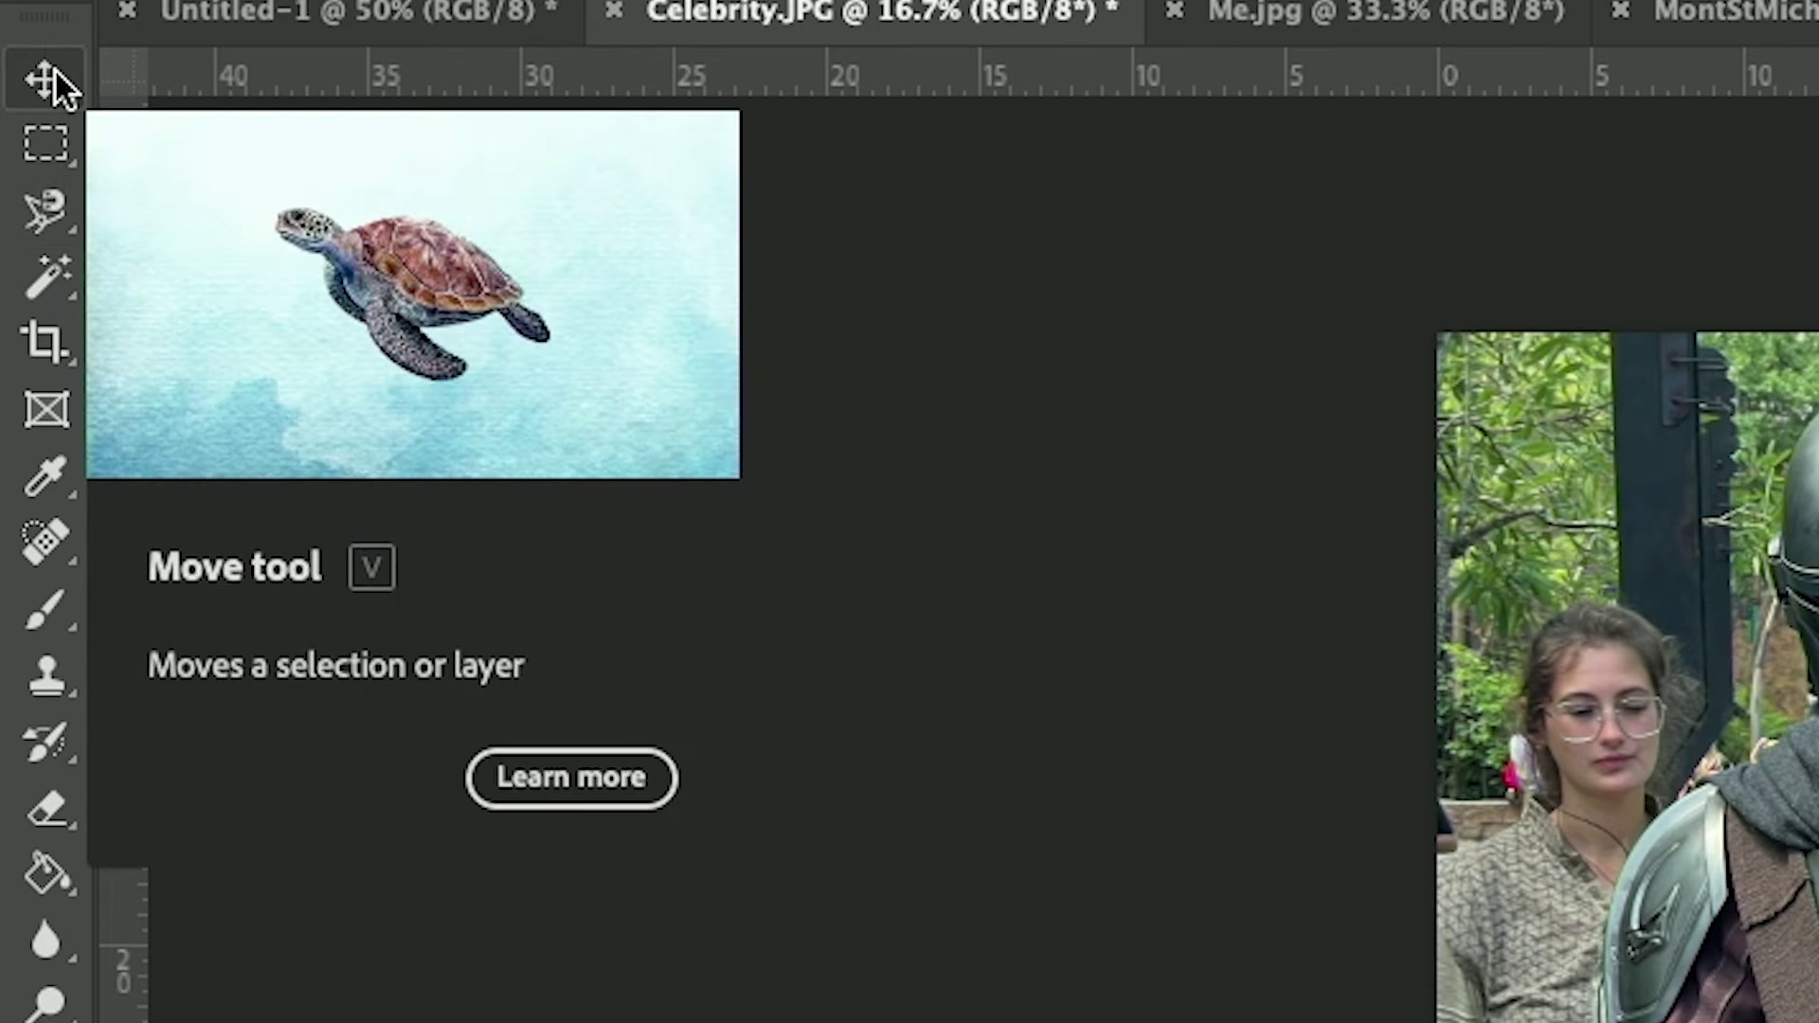
pyautogui.click(43, 151)
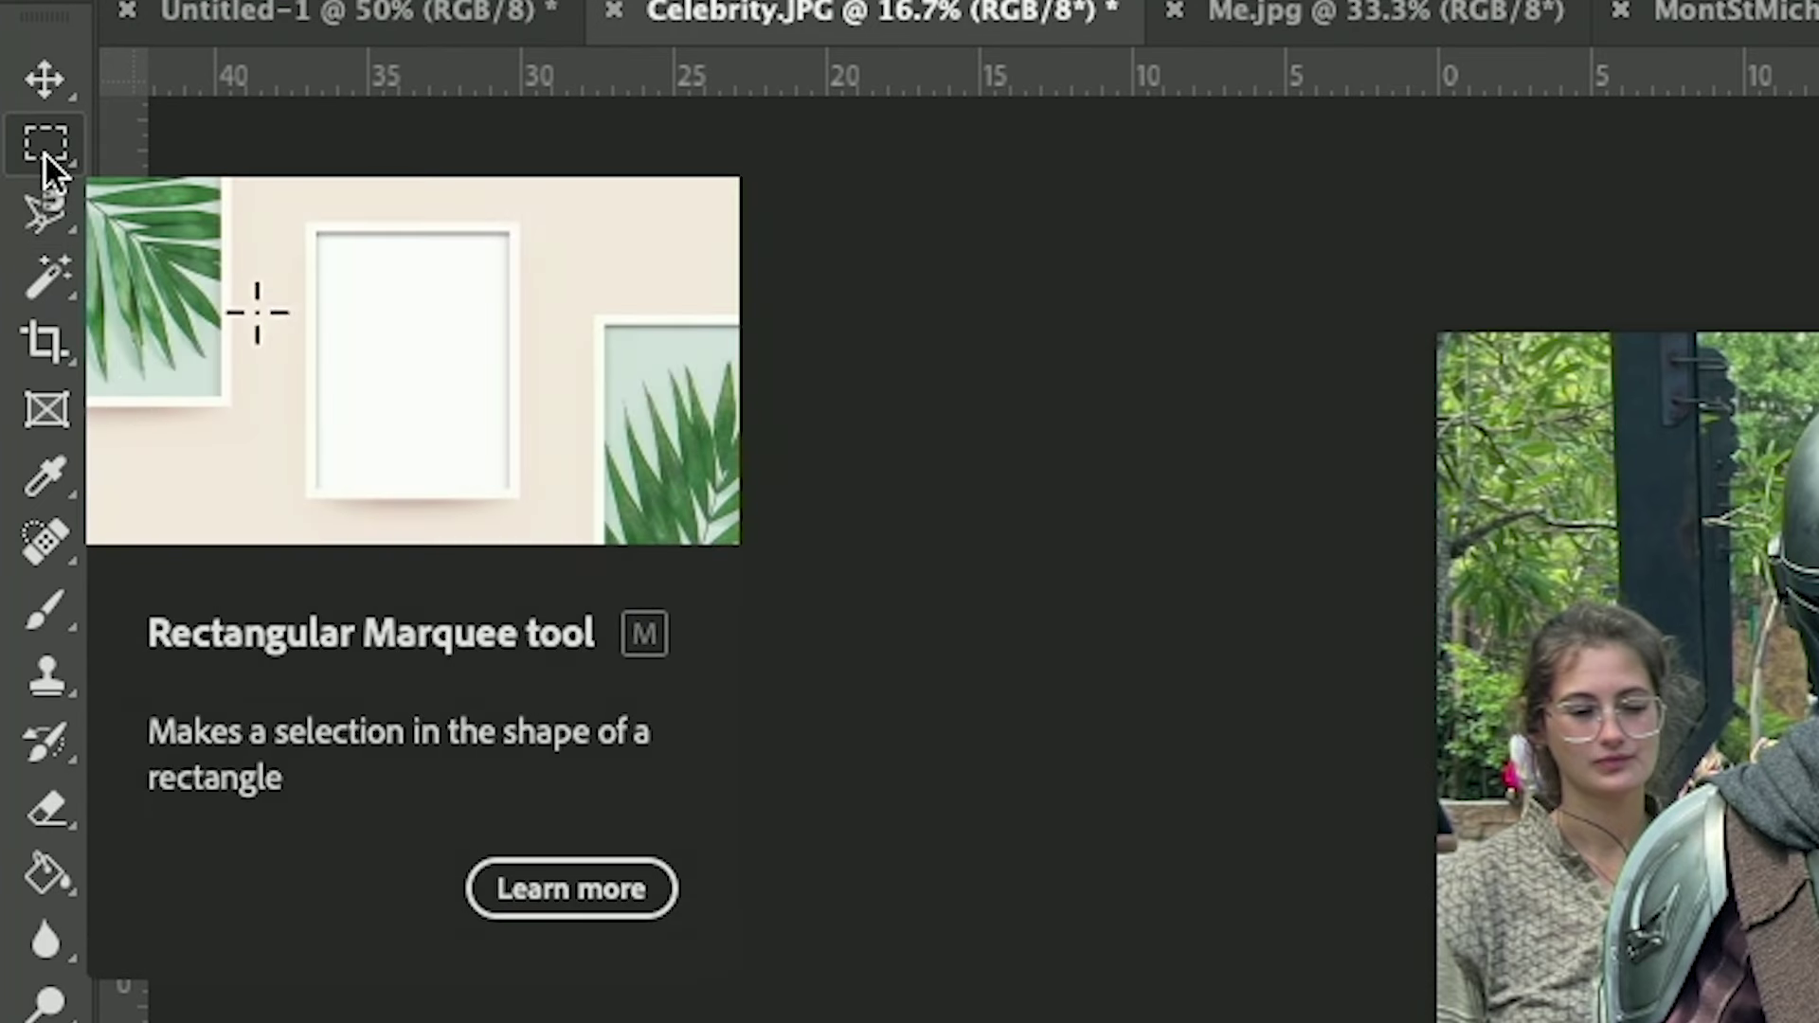
pyautogui.moveTo(317, 232); pyautogui.dragTo(507, 486)
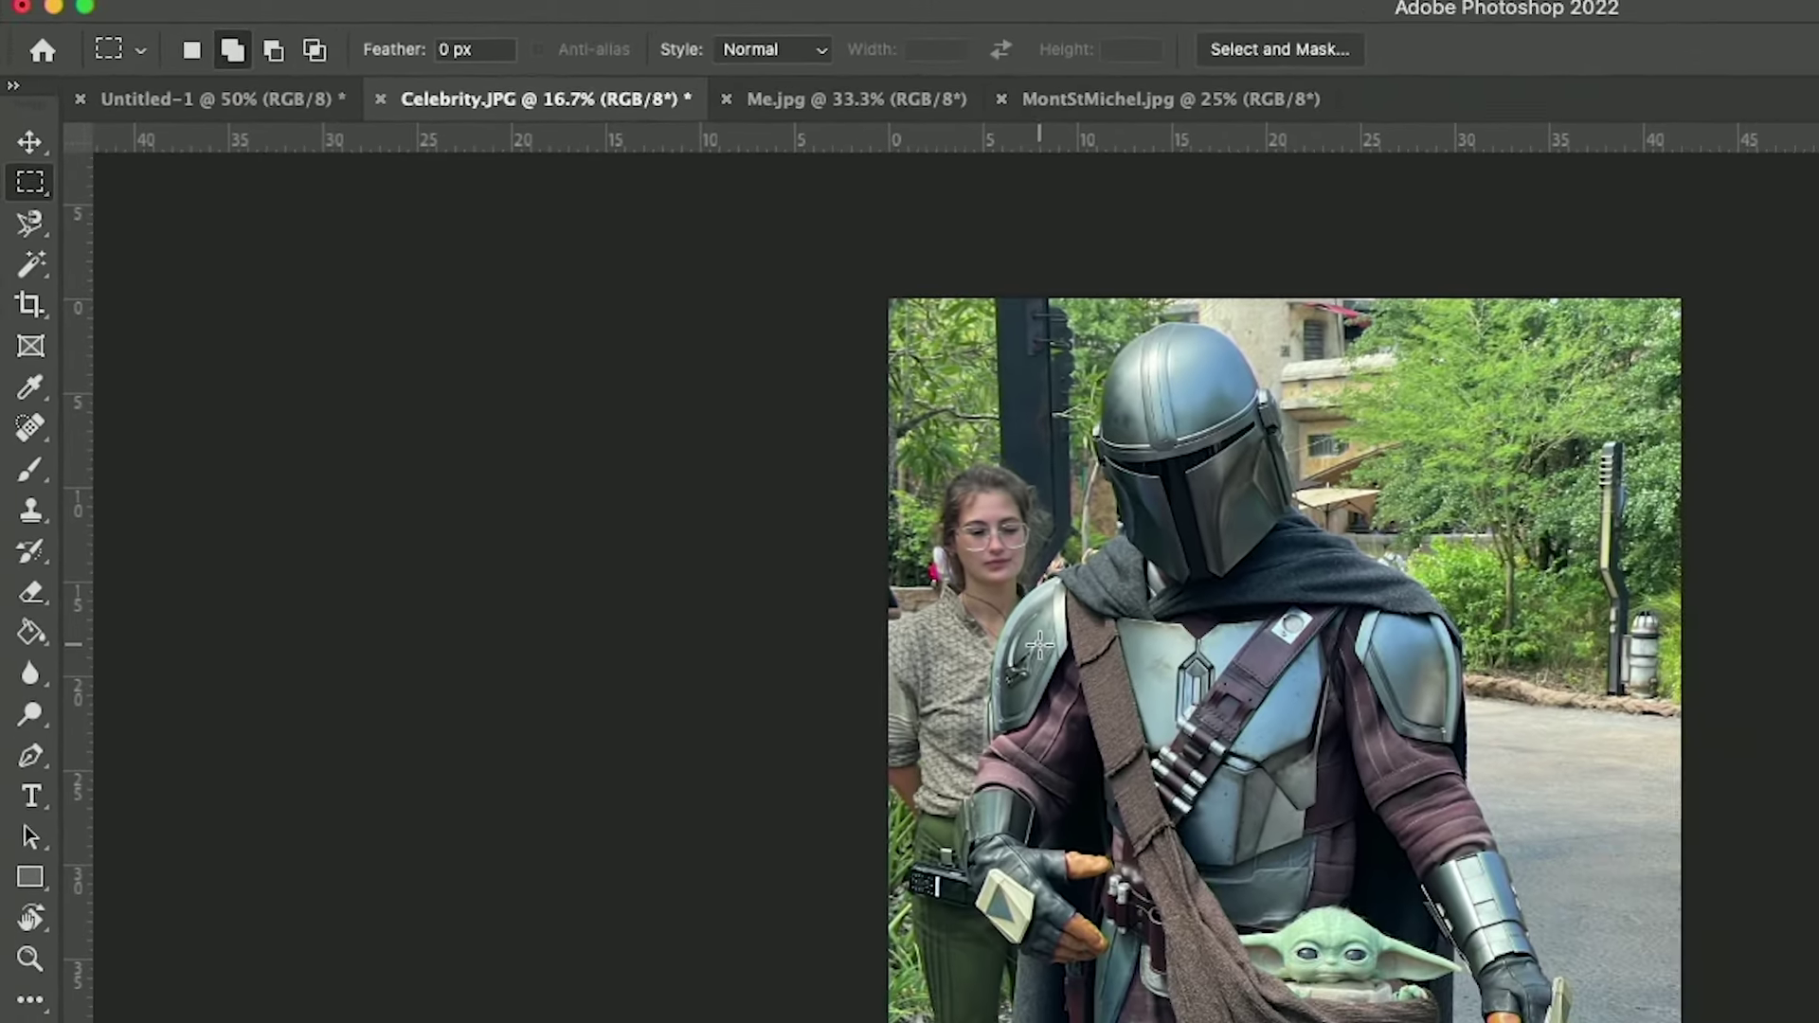
pyautogui.moveTo(1685, 898); pyautogui.dragTo(1768, 1022)
pyautogui.moveTo(960, 766); pyautogui.dragTo(1267, 798)
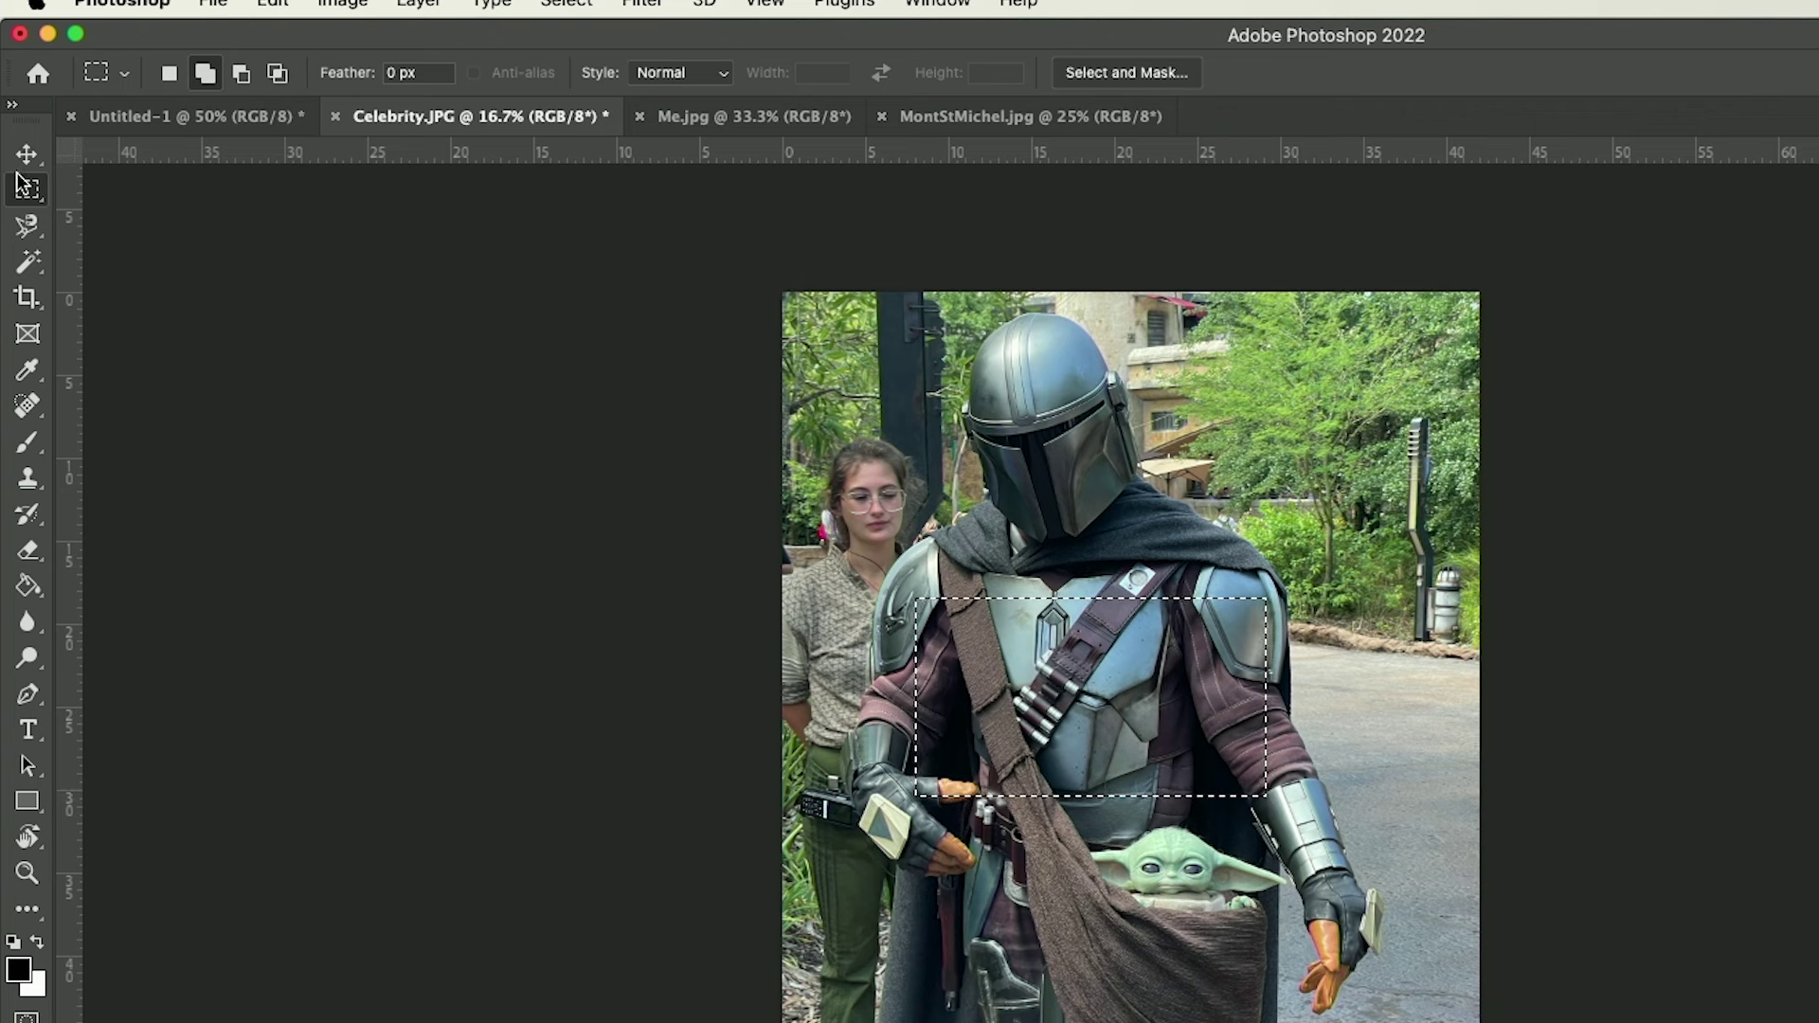
# Draw an elliptical marquee around the Mandalorian's helmet
pyautogui.click(29, 201)
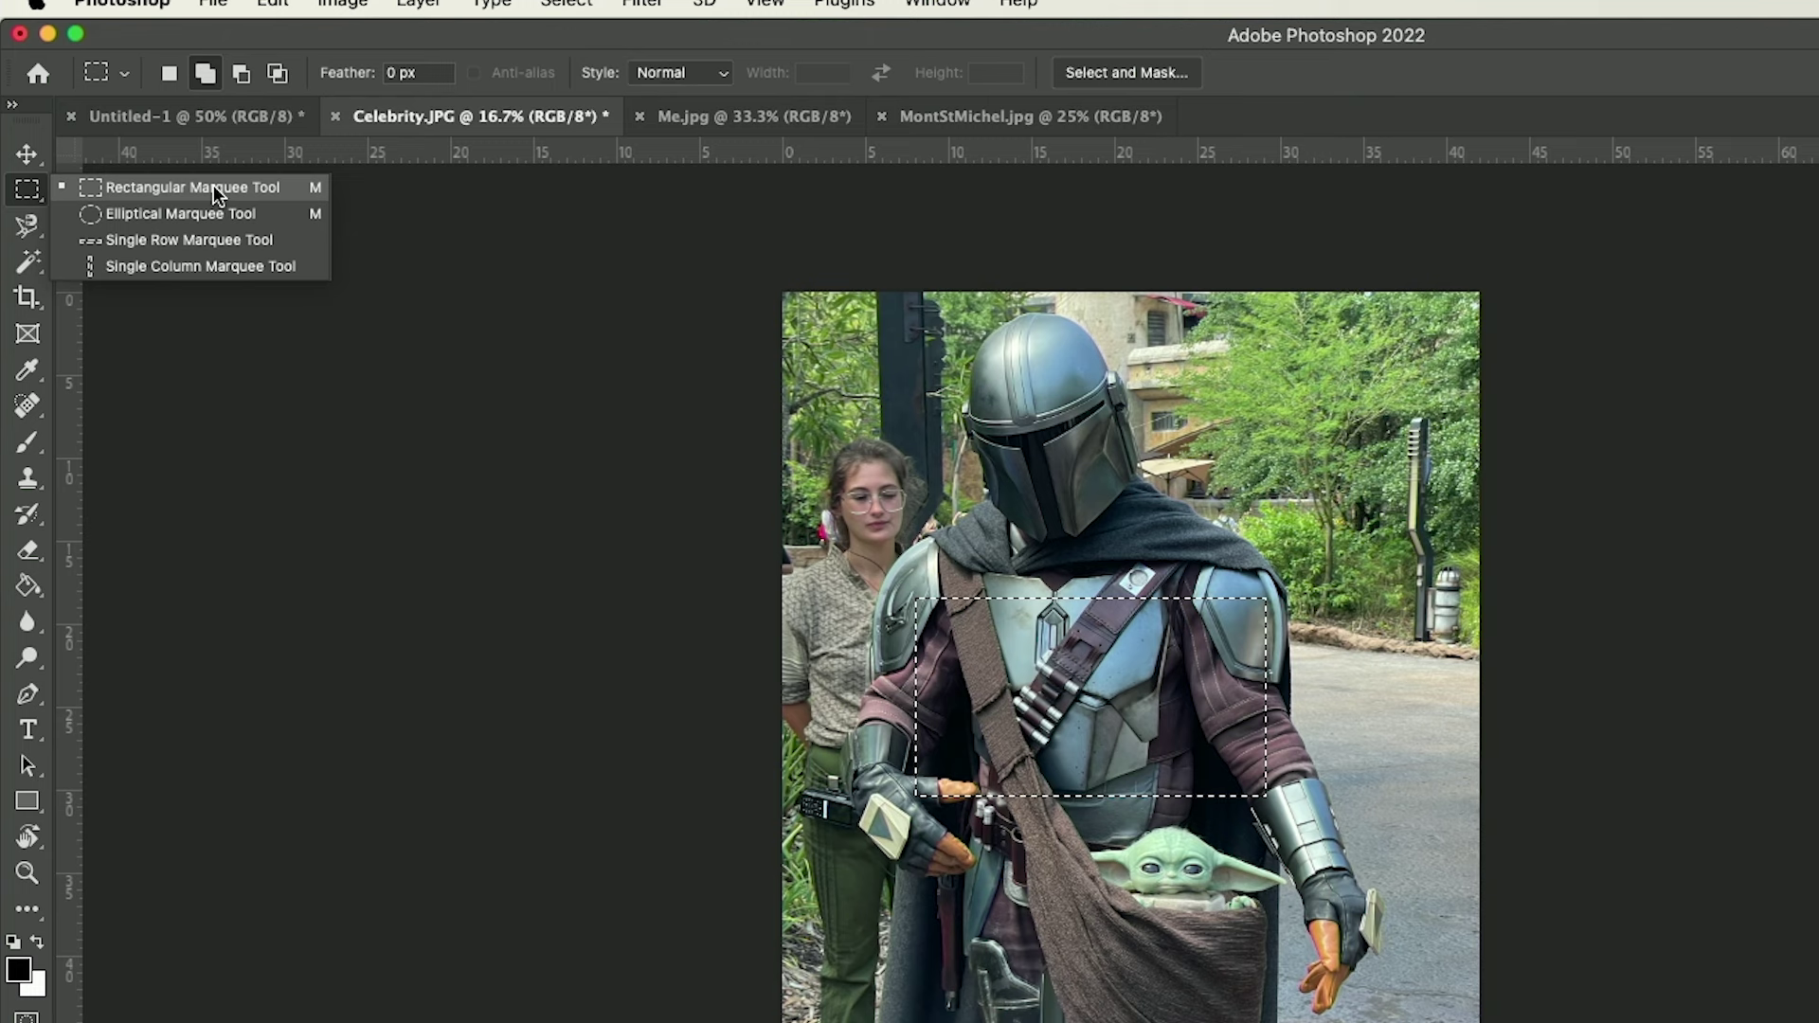
pyautogui.click(199, 213)
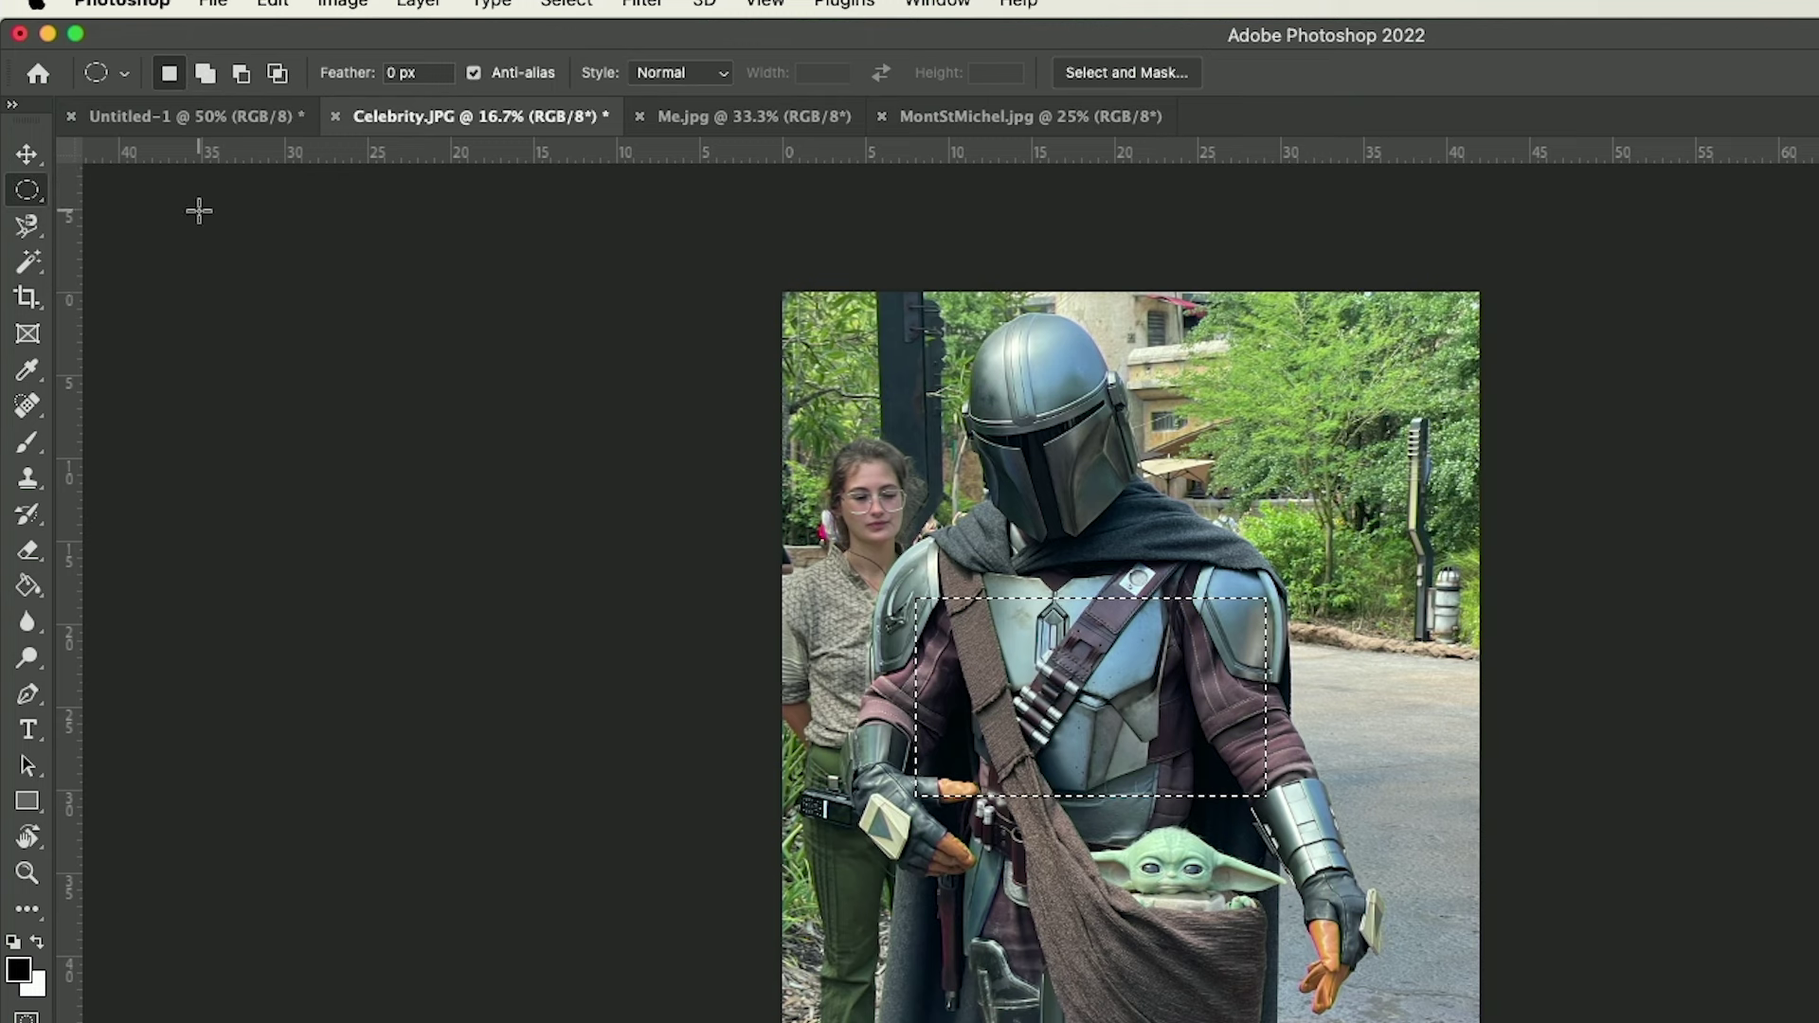
pyautogui.moveTo(968, 365); pyautogui.dragTo(1175, 572)
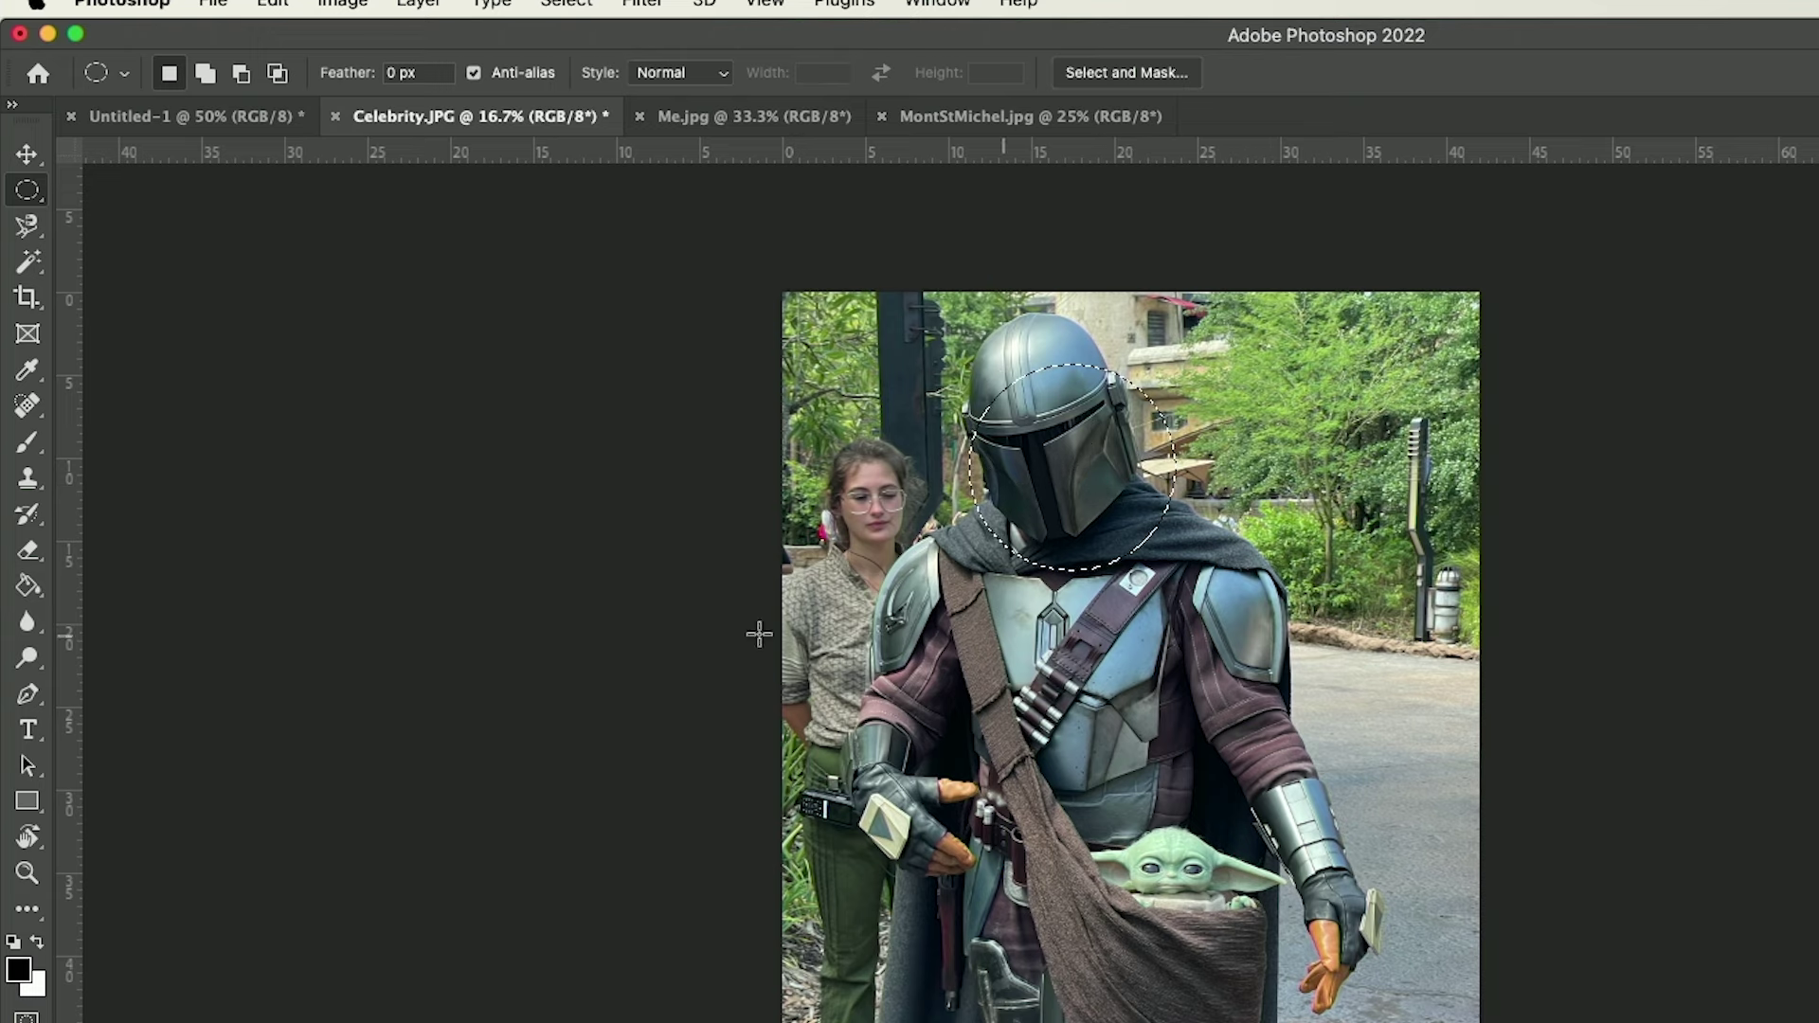
pyautogui.click(28, 228)
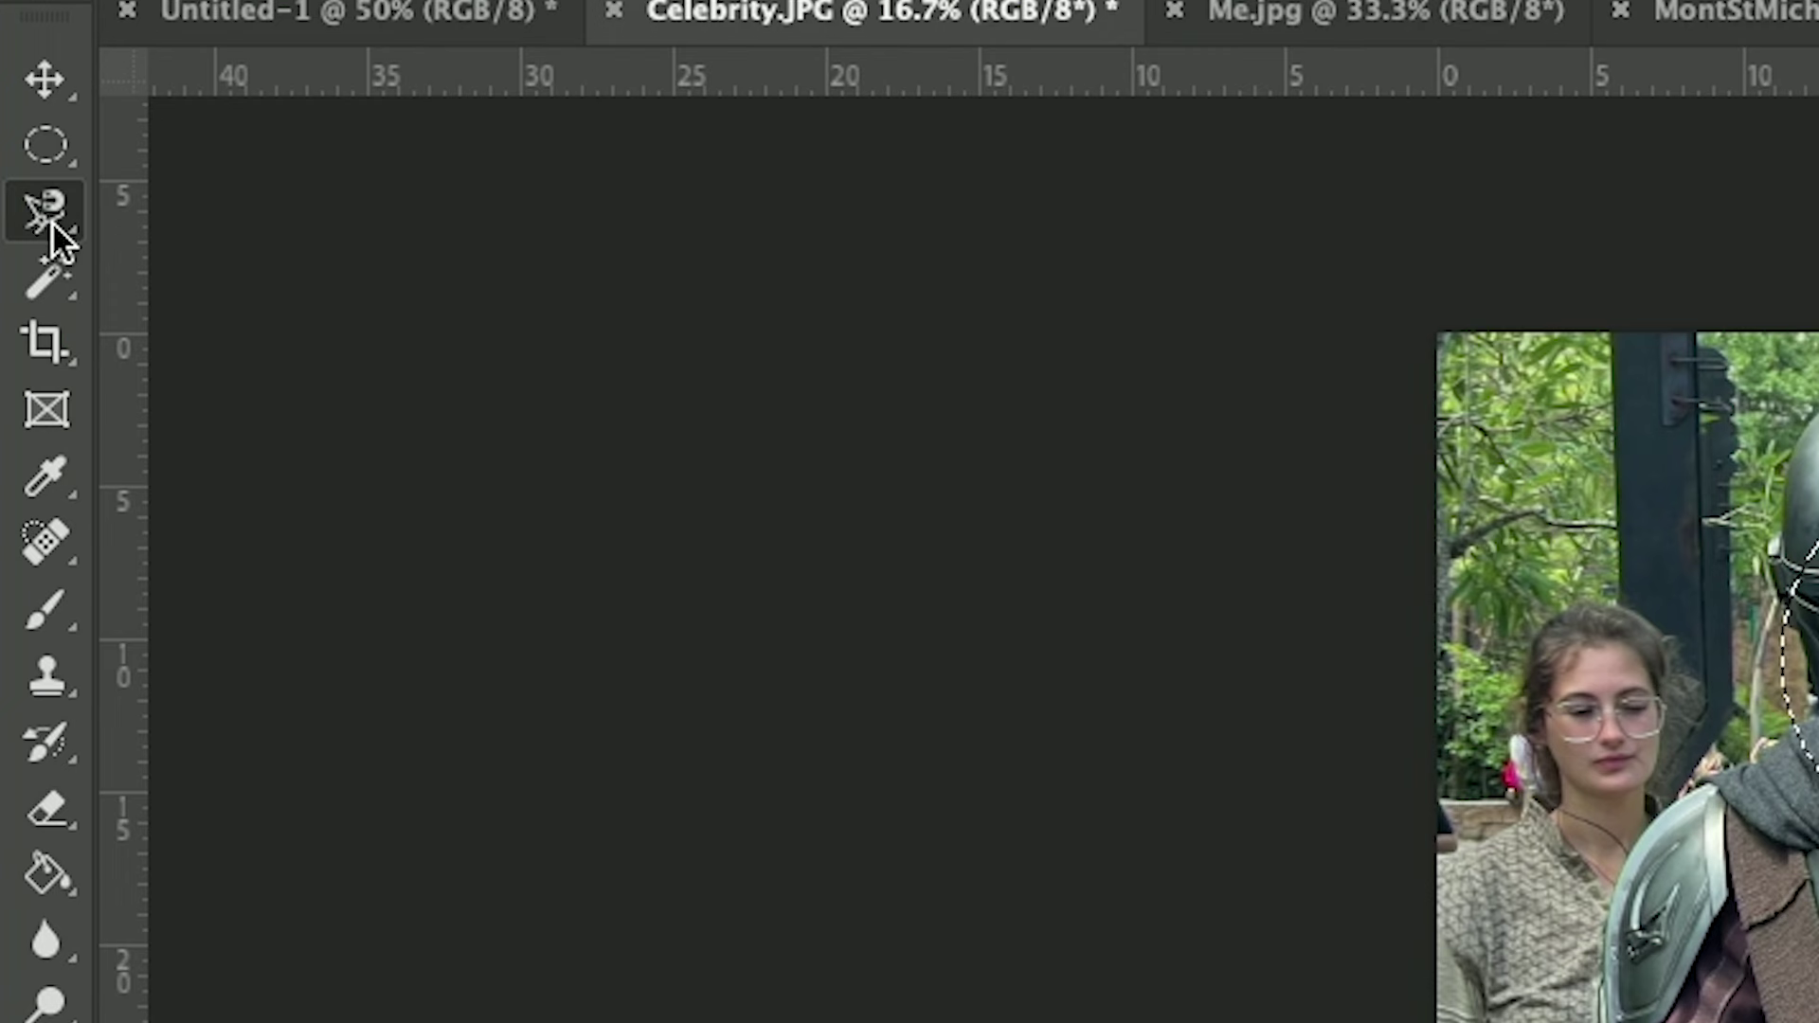
# With the Lasso Tool, trace the figure's left edge from the helmet down to the bottom
pyautogui.rightClick(51, 220)
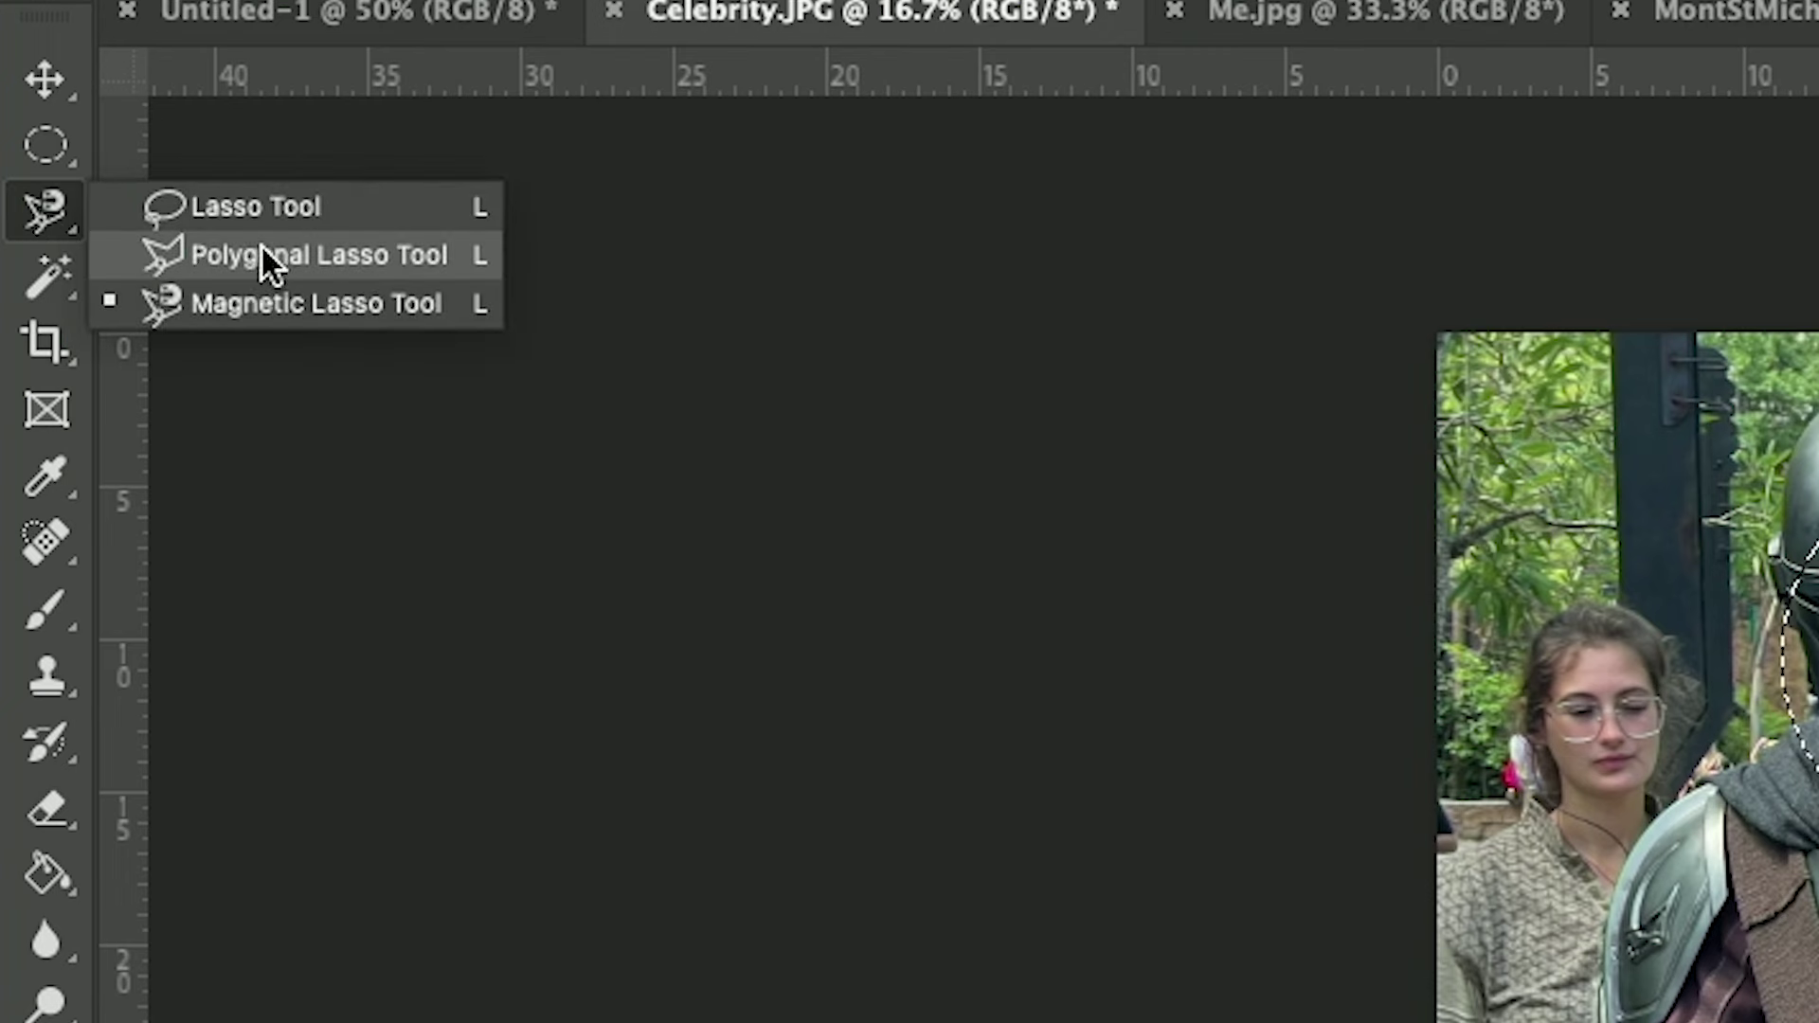
pyautogui.click(309, 213)
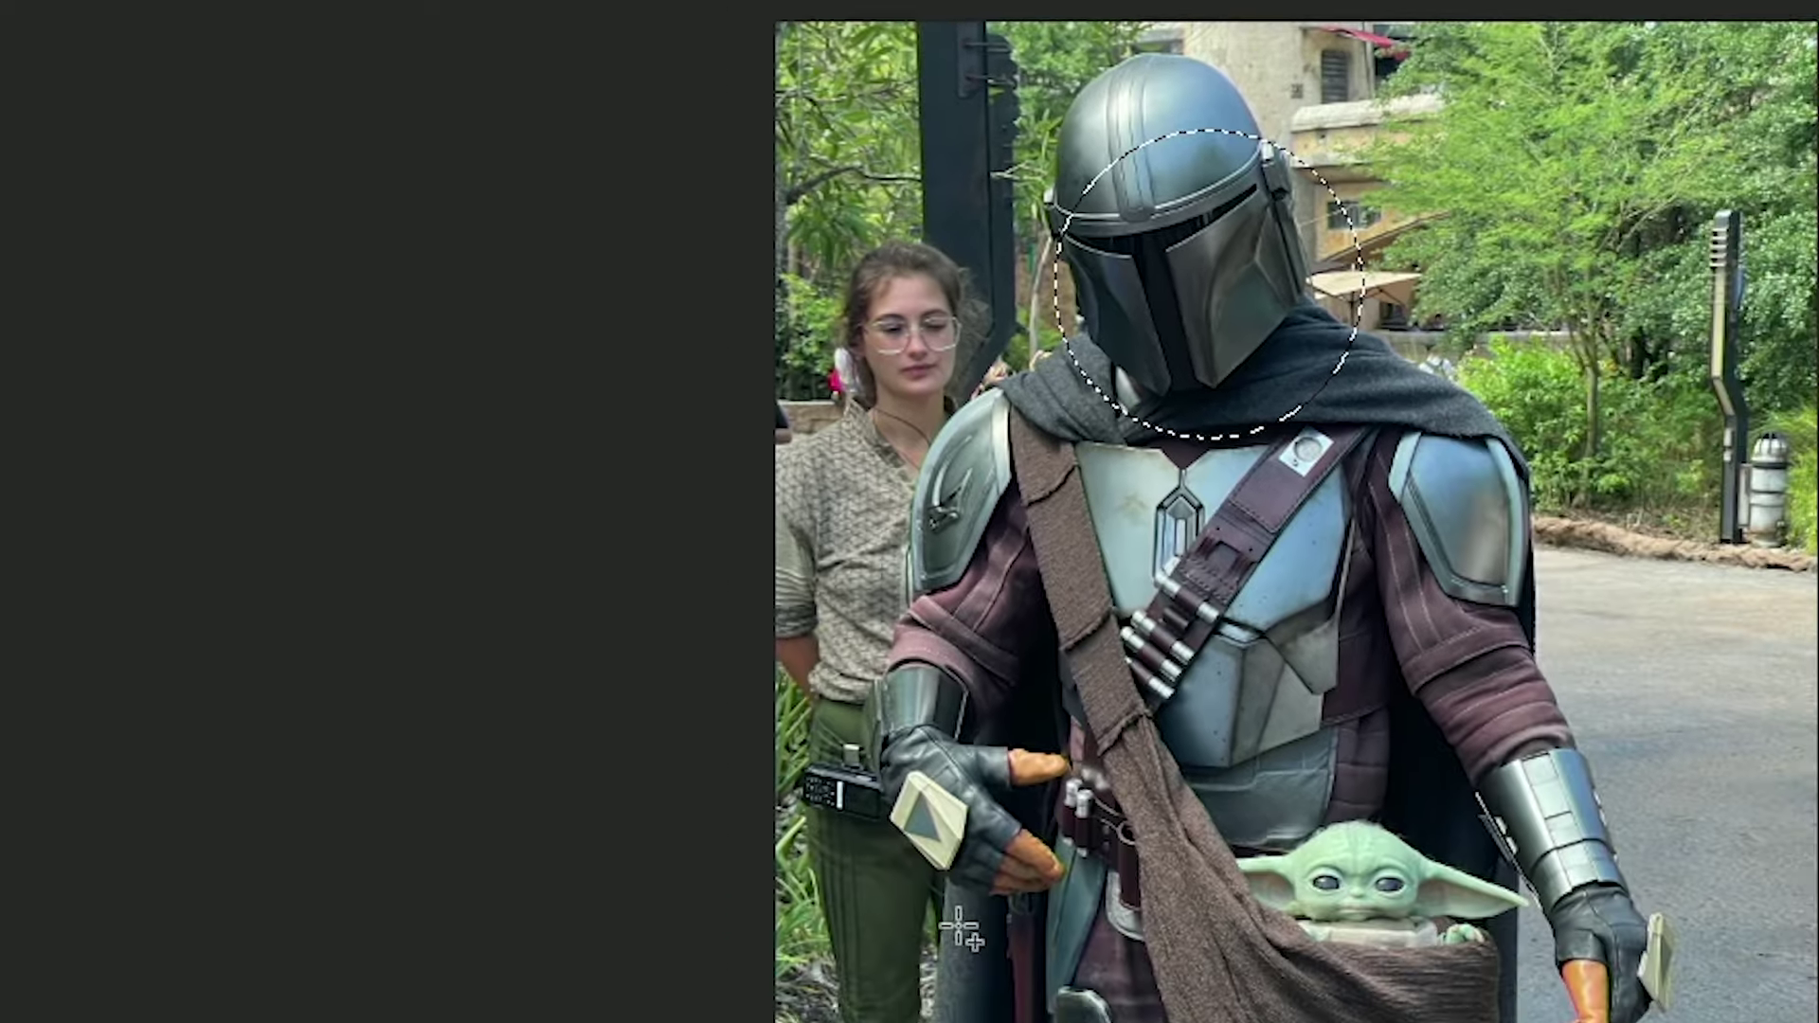
pyautogui.moveTo(626, 952)
pyautogui.mouseDown()
pyautogui.moveTo(650, 672)
pyautogui.moveTo(583, 589)
pyautogui.moveTo(604, 416)
pyautogui.moveTo(670, 224)
pyautogui.moveTo(753, 185)
pyautogui.mouseUp()
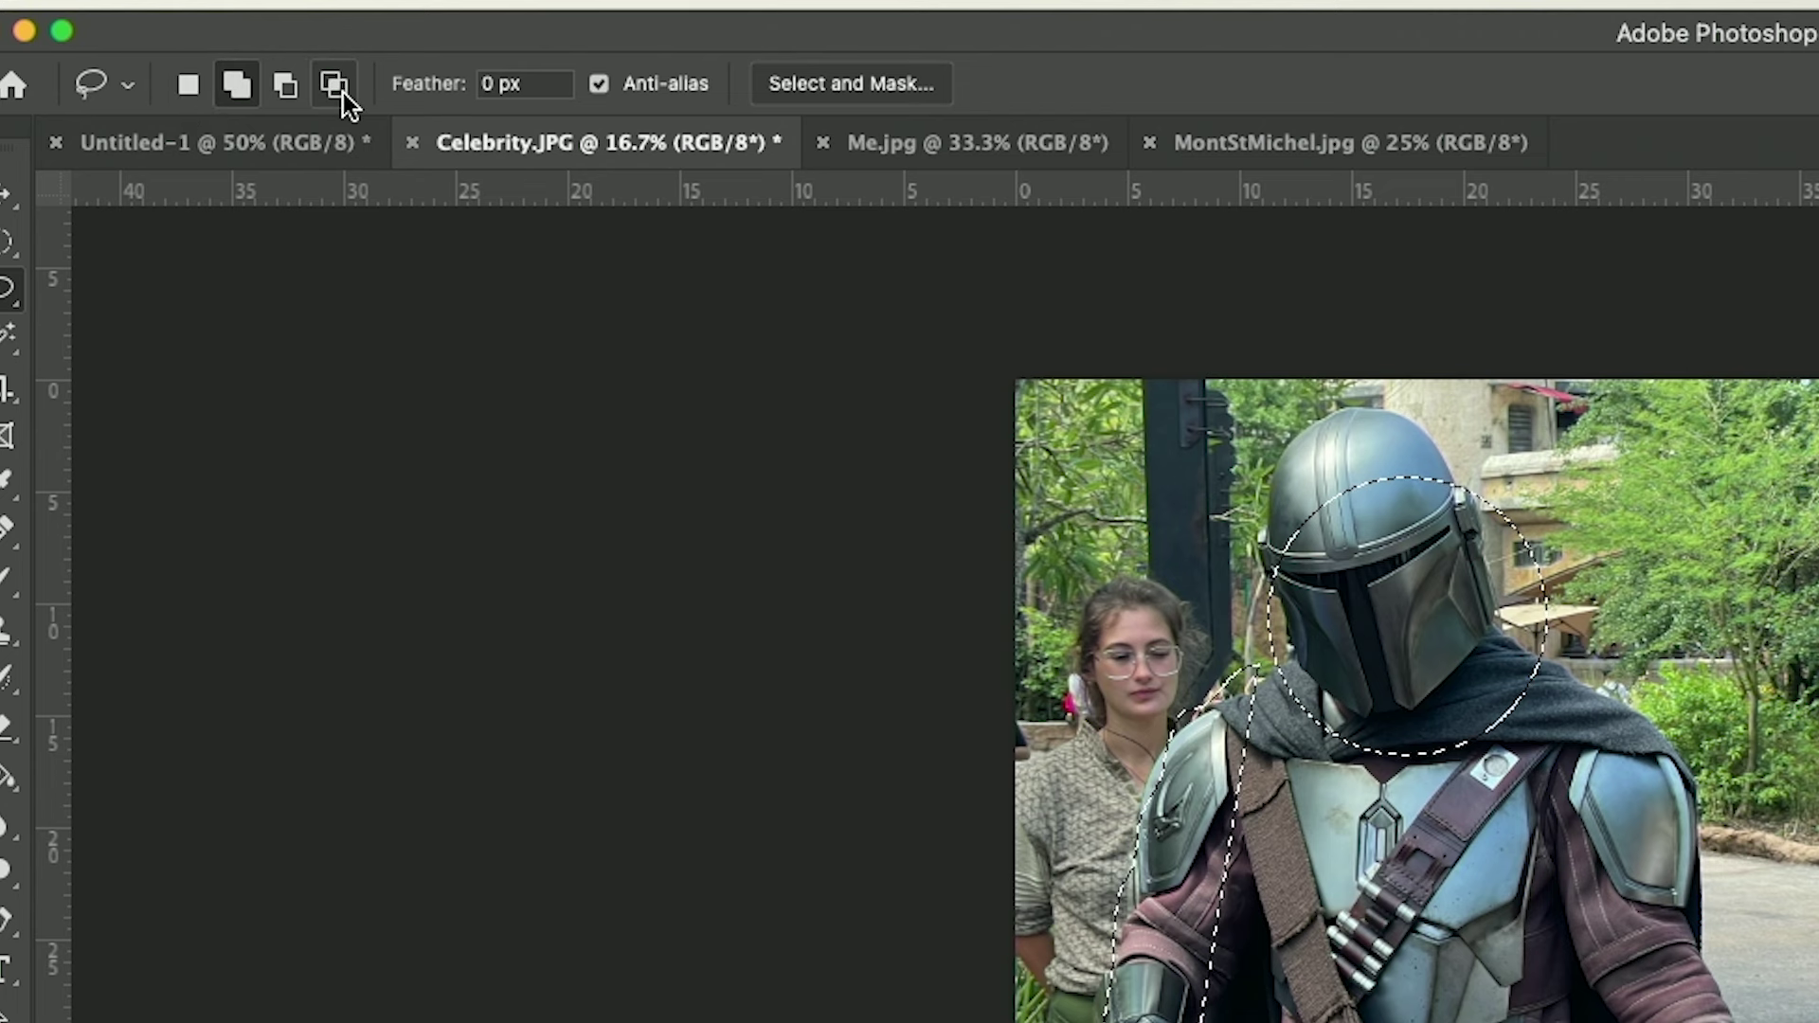
# Try each lasso selection mode, then lasso Grogu's head in the satchel in New Selection mode
pyautogui.click(201, 94)
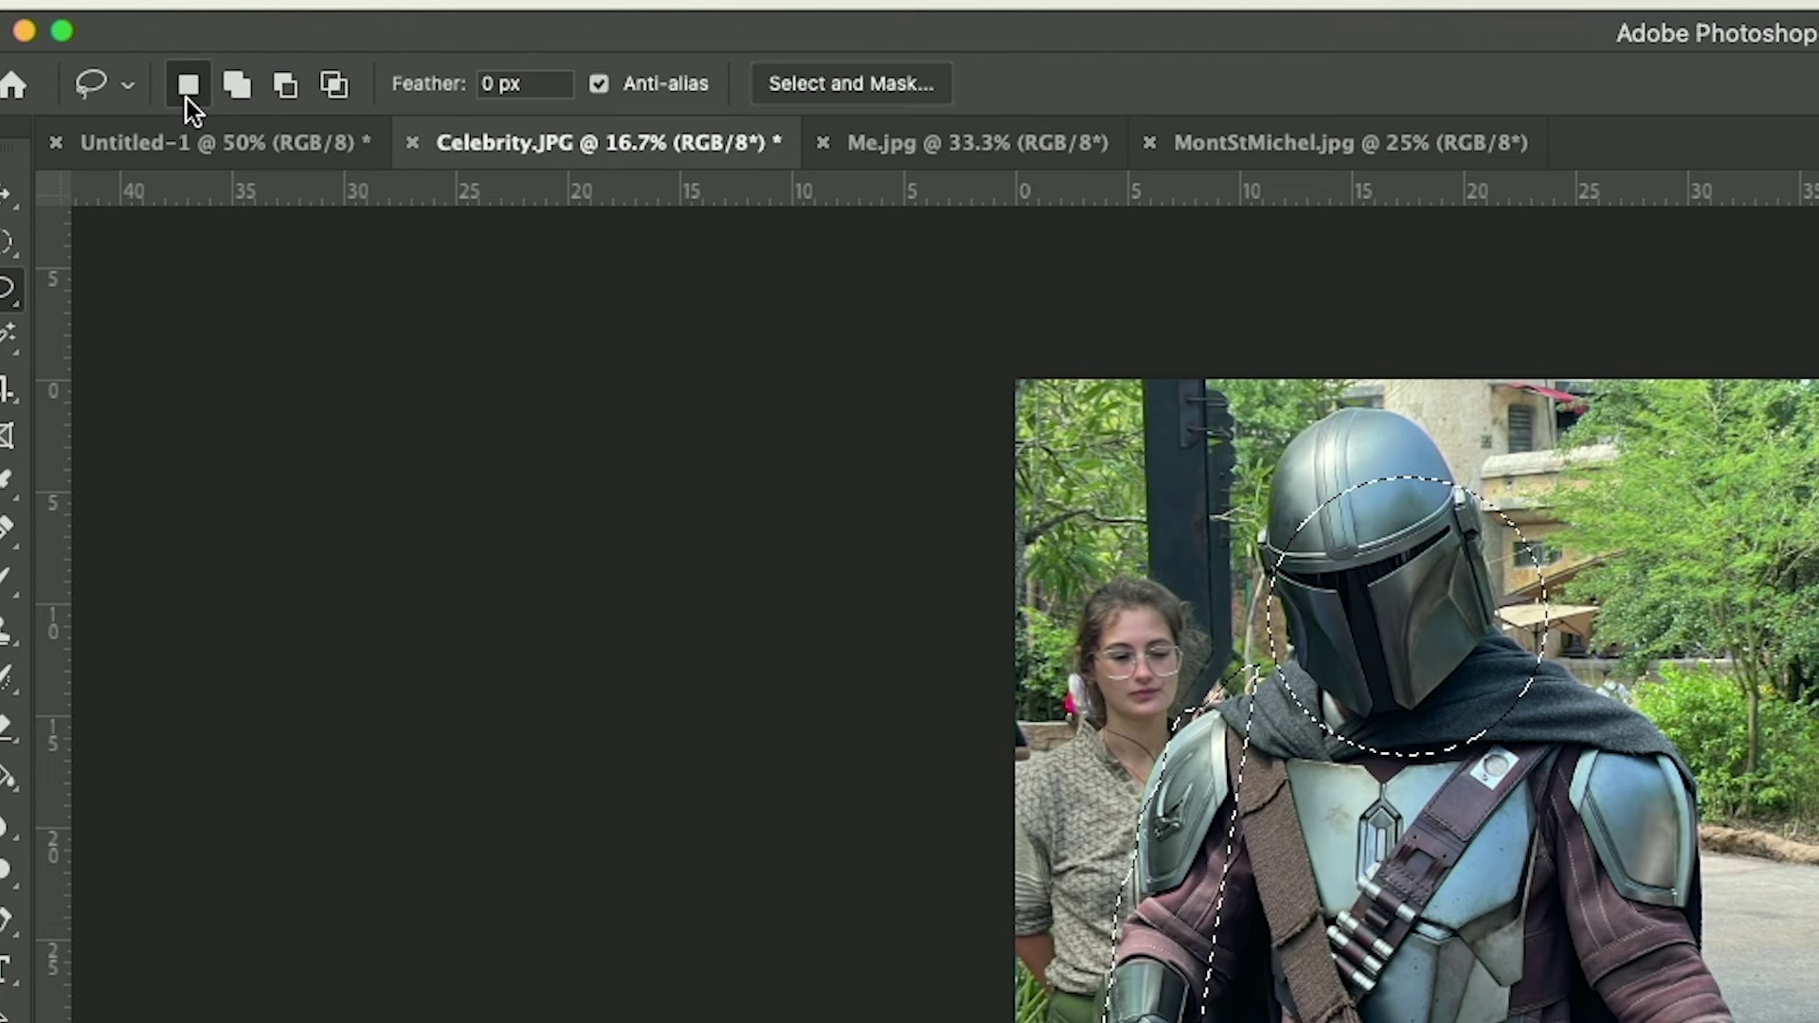
pyautogui.click(241, 100)
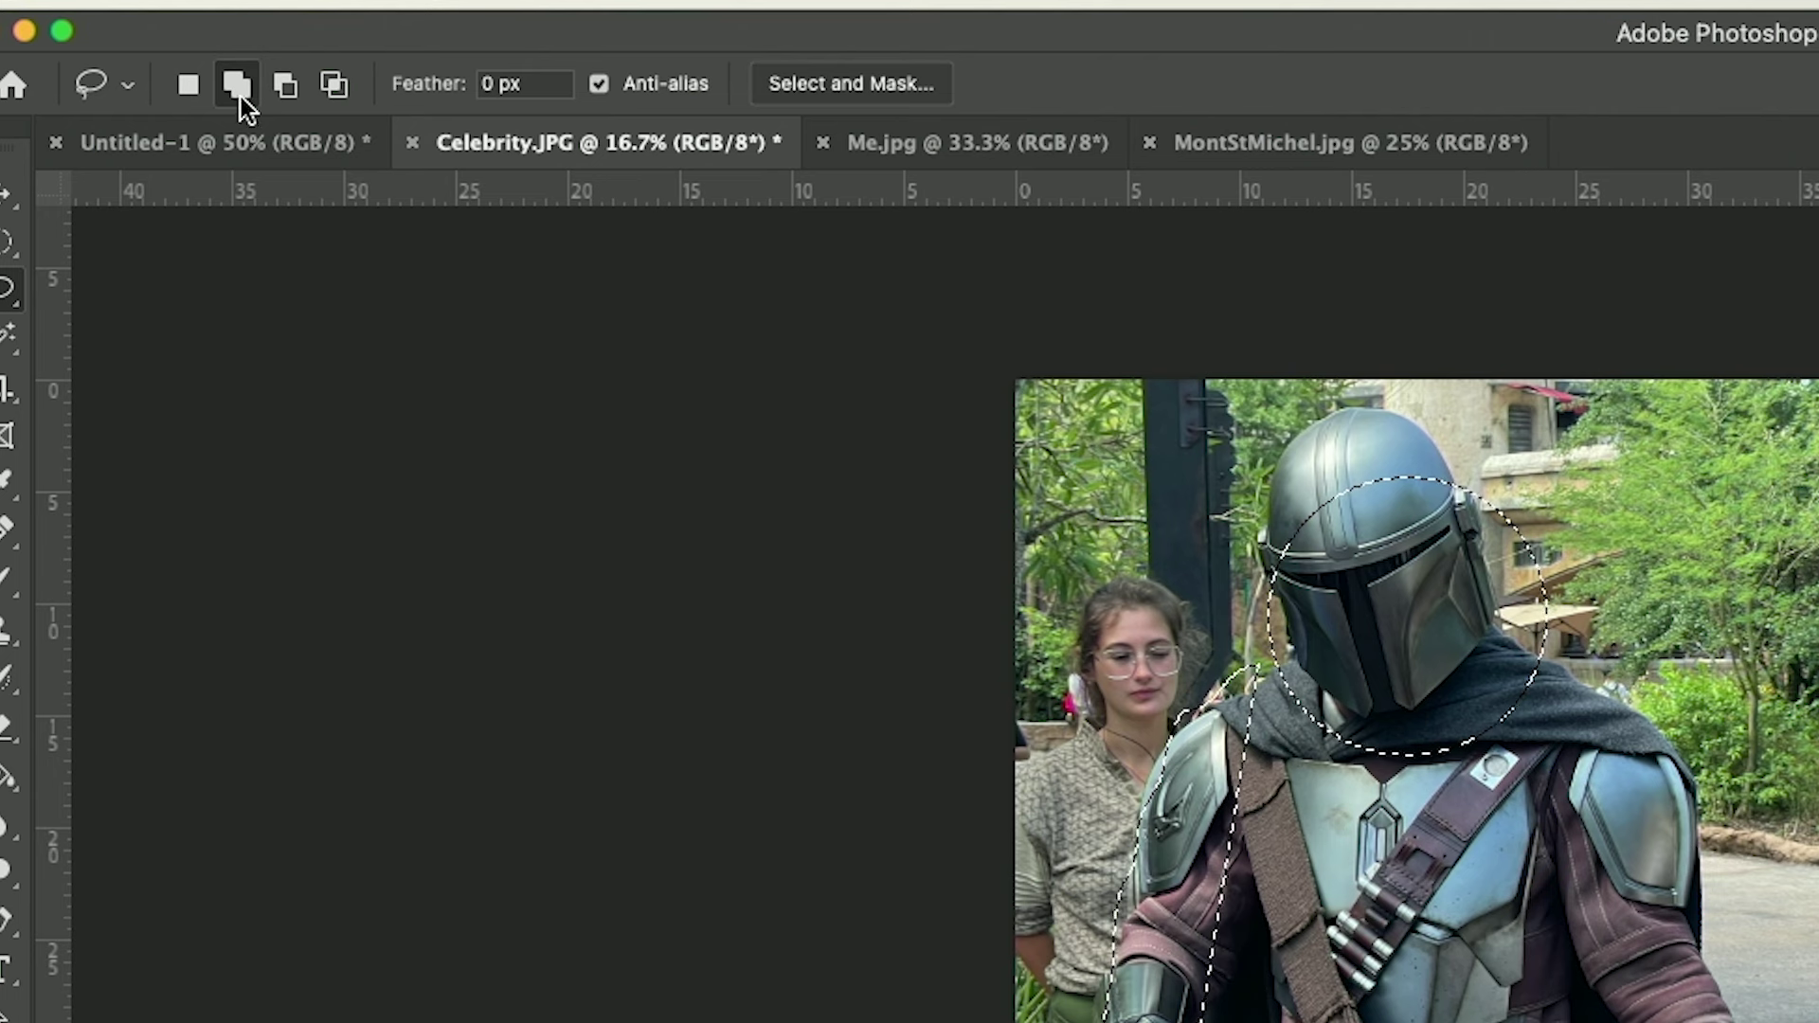
pyautogui.click(287, 87)
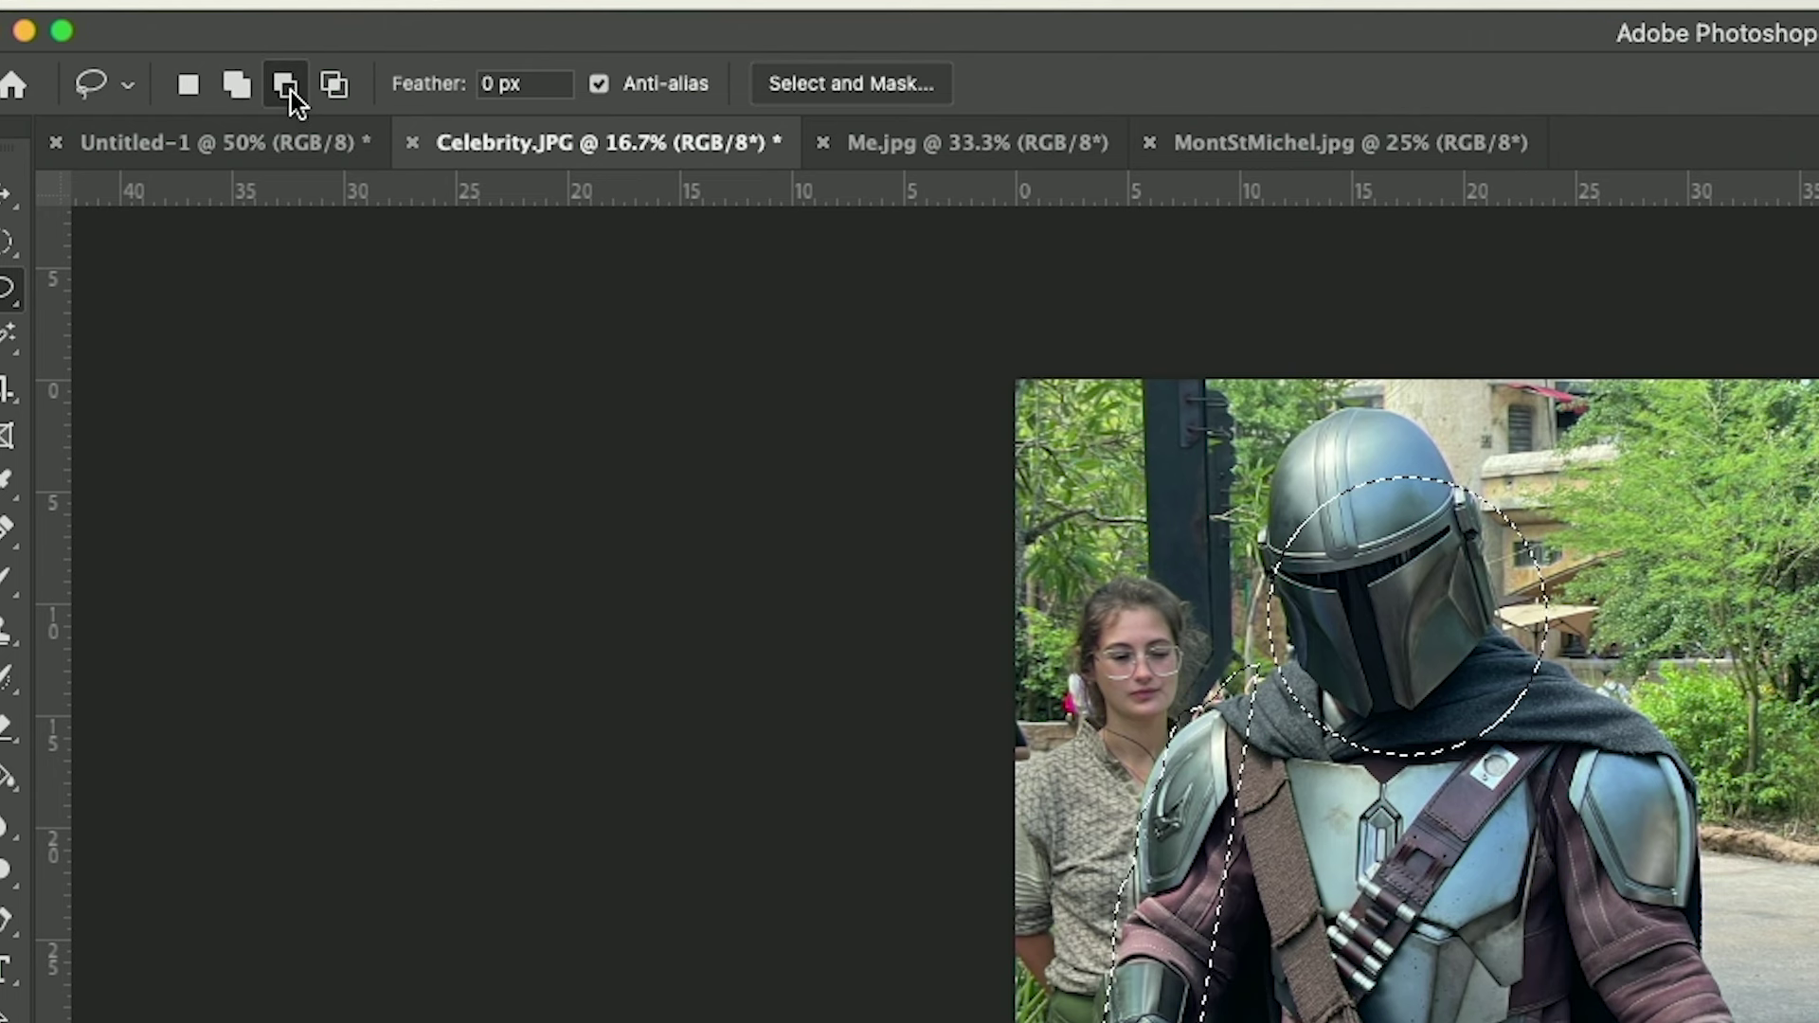
pyautogui.click(336, 90)
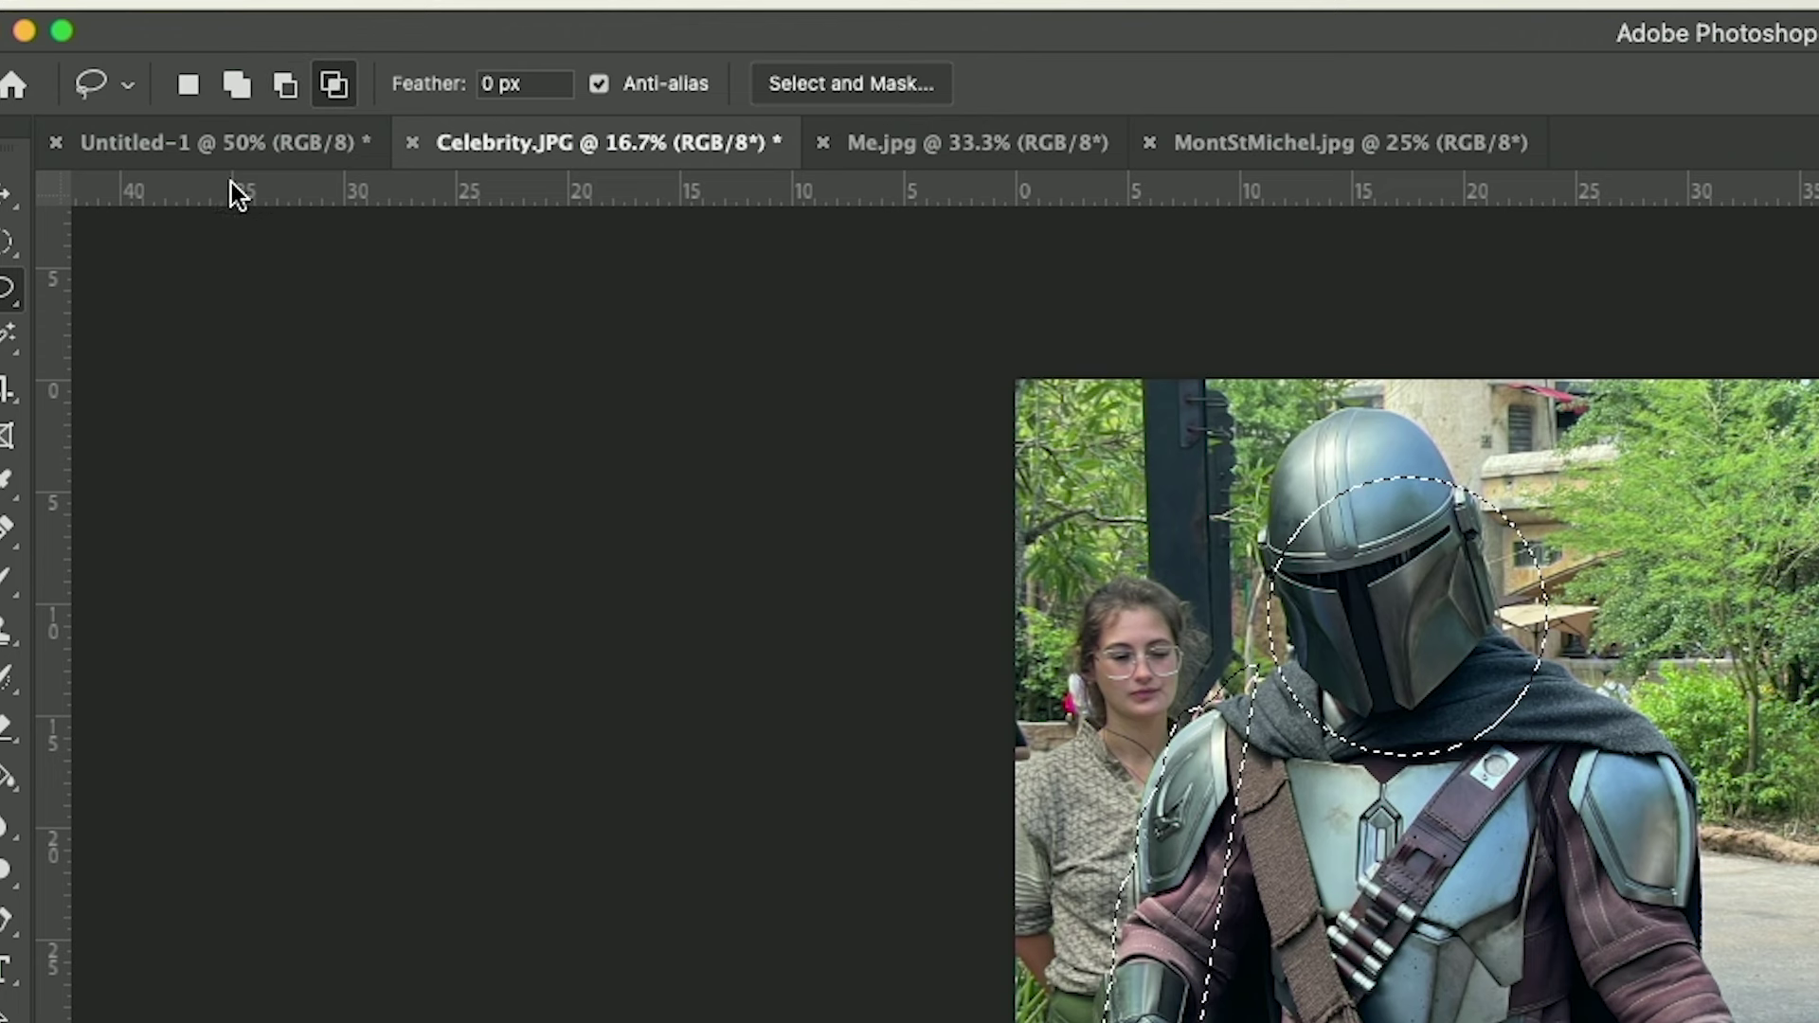
pyautogui.click(190, 83)
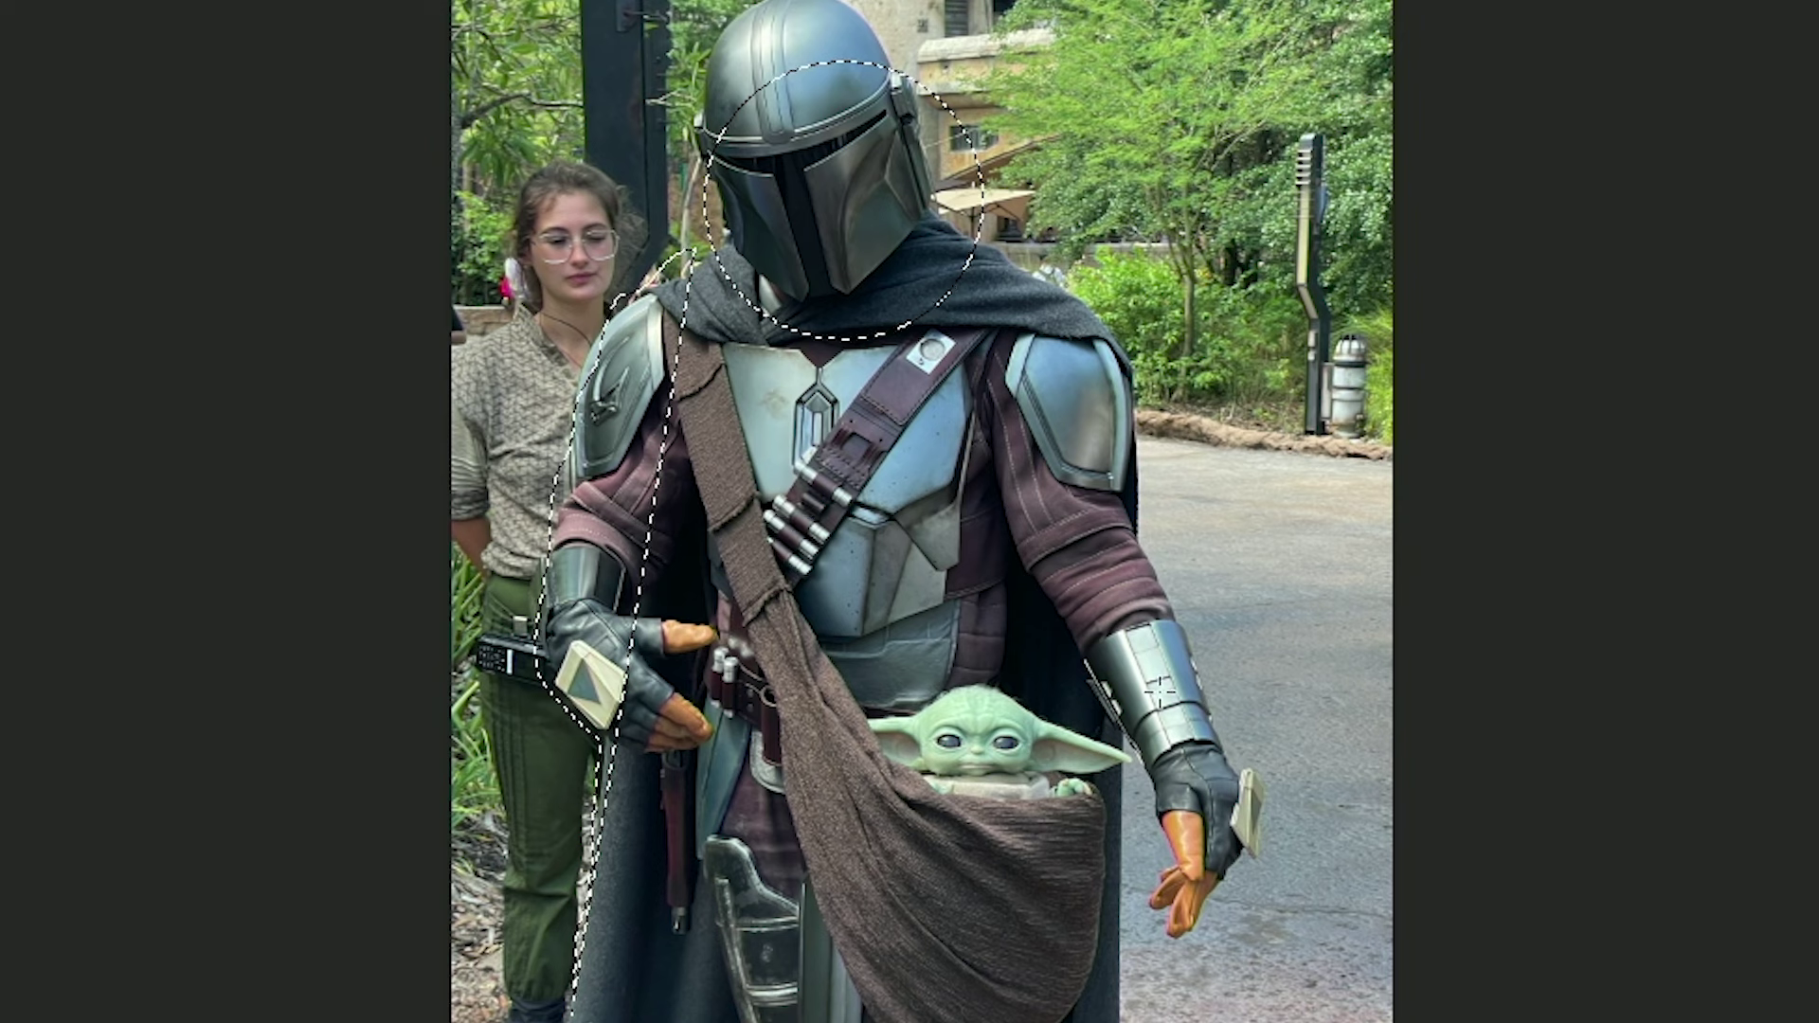
pyautogui.moveTo(870, 704)
pyautogui.mouseDown()
pyautogui.moveTo(984, 679)
pyautogui.moveTo(1149, 752)
pyautogui.moveTo(1121, 788)
pyautogui.moveTo(954, 800)
pyautogui.moveTo(826, 737)
pyautogui.moveTo(854, 703)
pyautogui.moveTo(917, 698)
pyautogui.mouseUp()
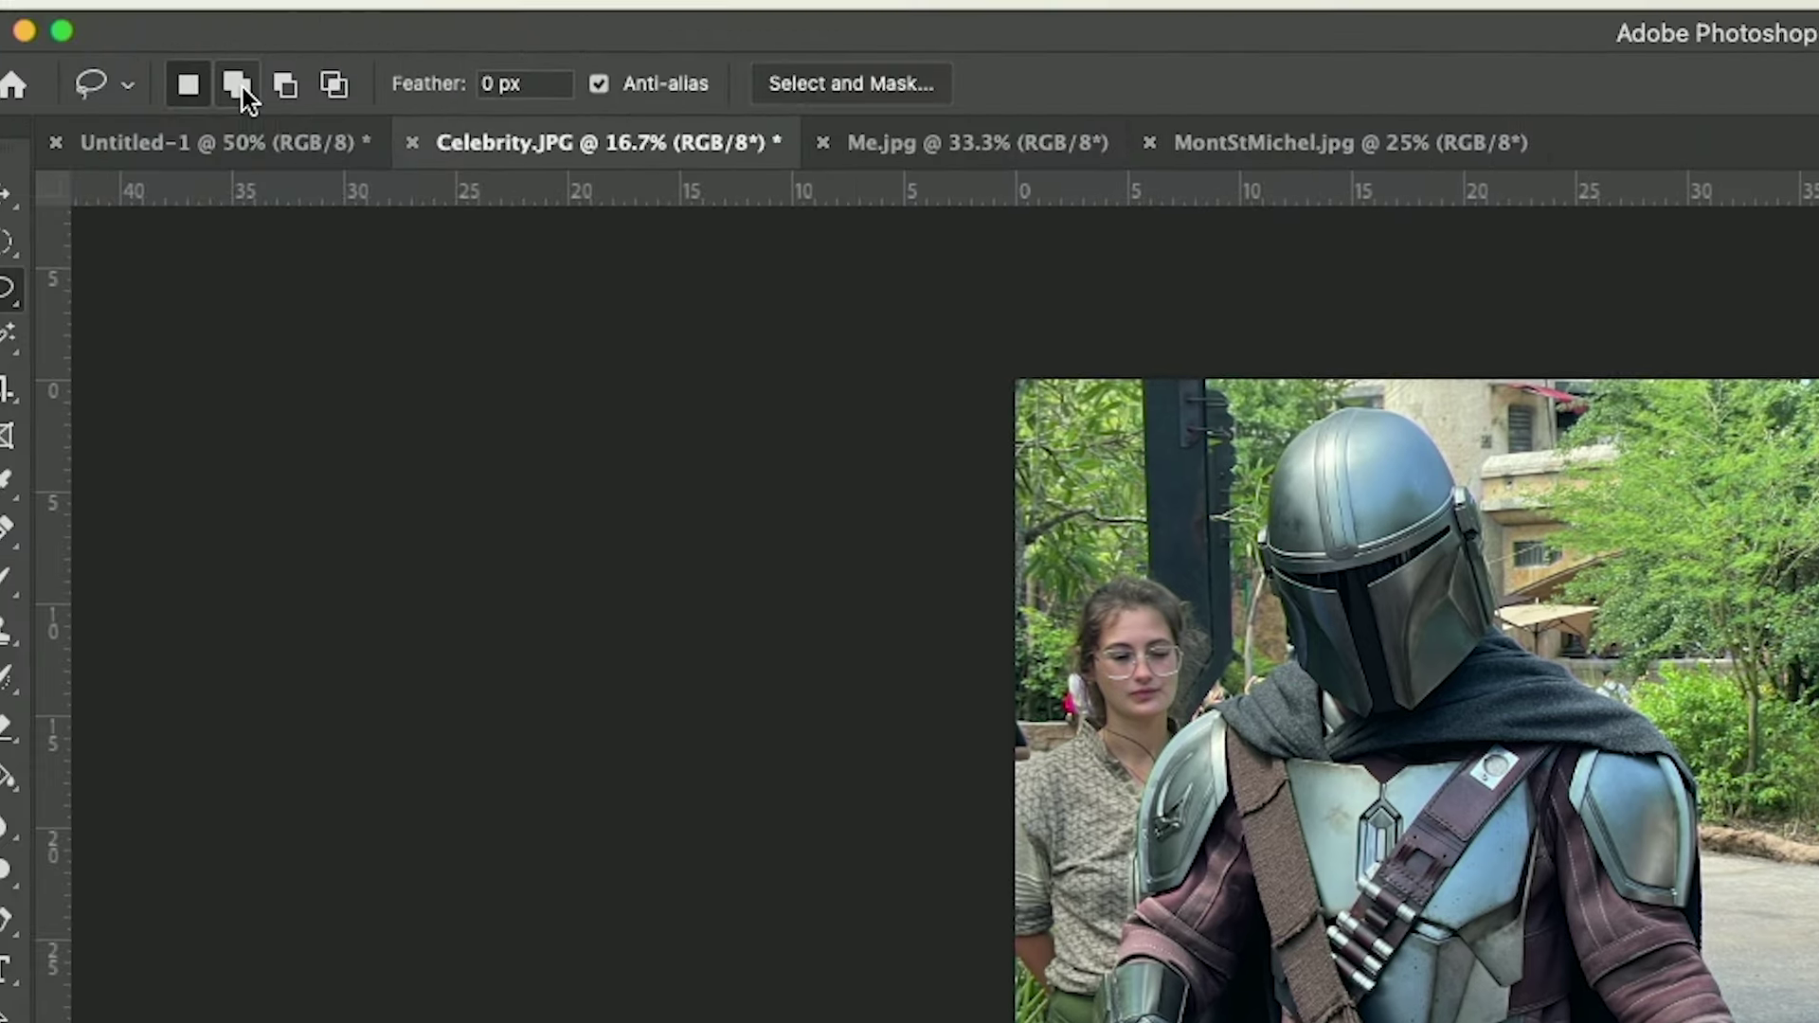
pyautogui.click(243, 88)
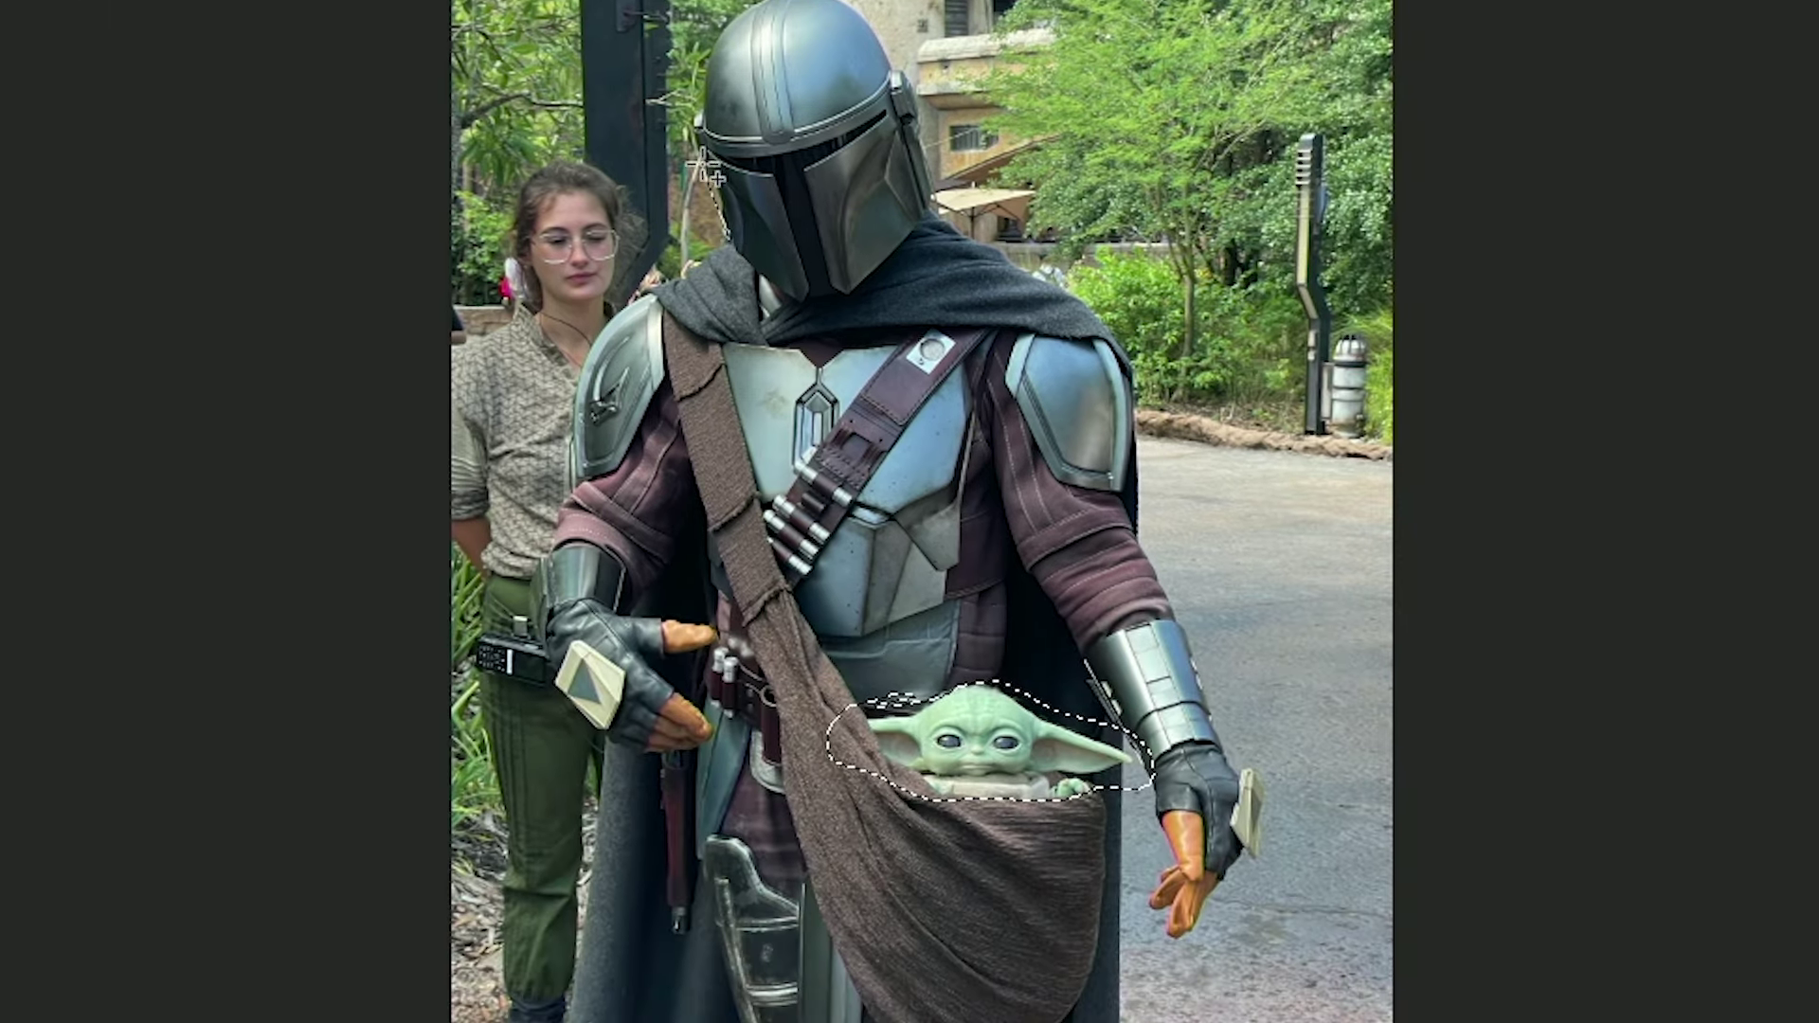
# Draw a lasso outline around the Mandalorian's helmet, excluding the background bulge
pyautogui.moveTo(1223, 605)
pyautogui.mouseDown()
pyautogui.moveTo(1196, 464)
pyautogui.moveTo(1224, 381)
pyautogui.mouseUp()
pyautogui.moveTo(843, 8)
pyautogui.mouseDown()
pyautogui.moveTo(918, 69)
pyautogui.moveTo(941, 142)
pyautogui.moveTo(932, 216)
pyautogui.moveTo(899, 265)
pyautogui.moveTo(756, 302)
pyautogui.moveTo(727, 241)
pyautogui.mouseUp()
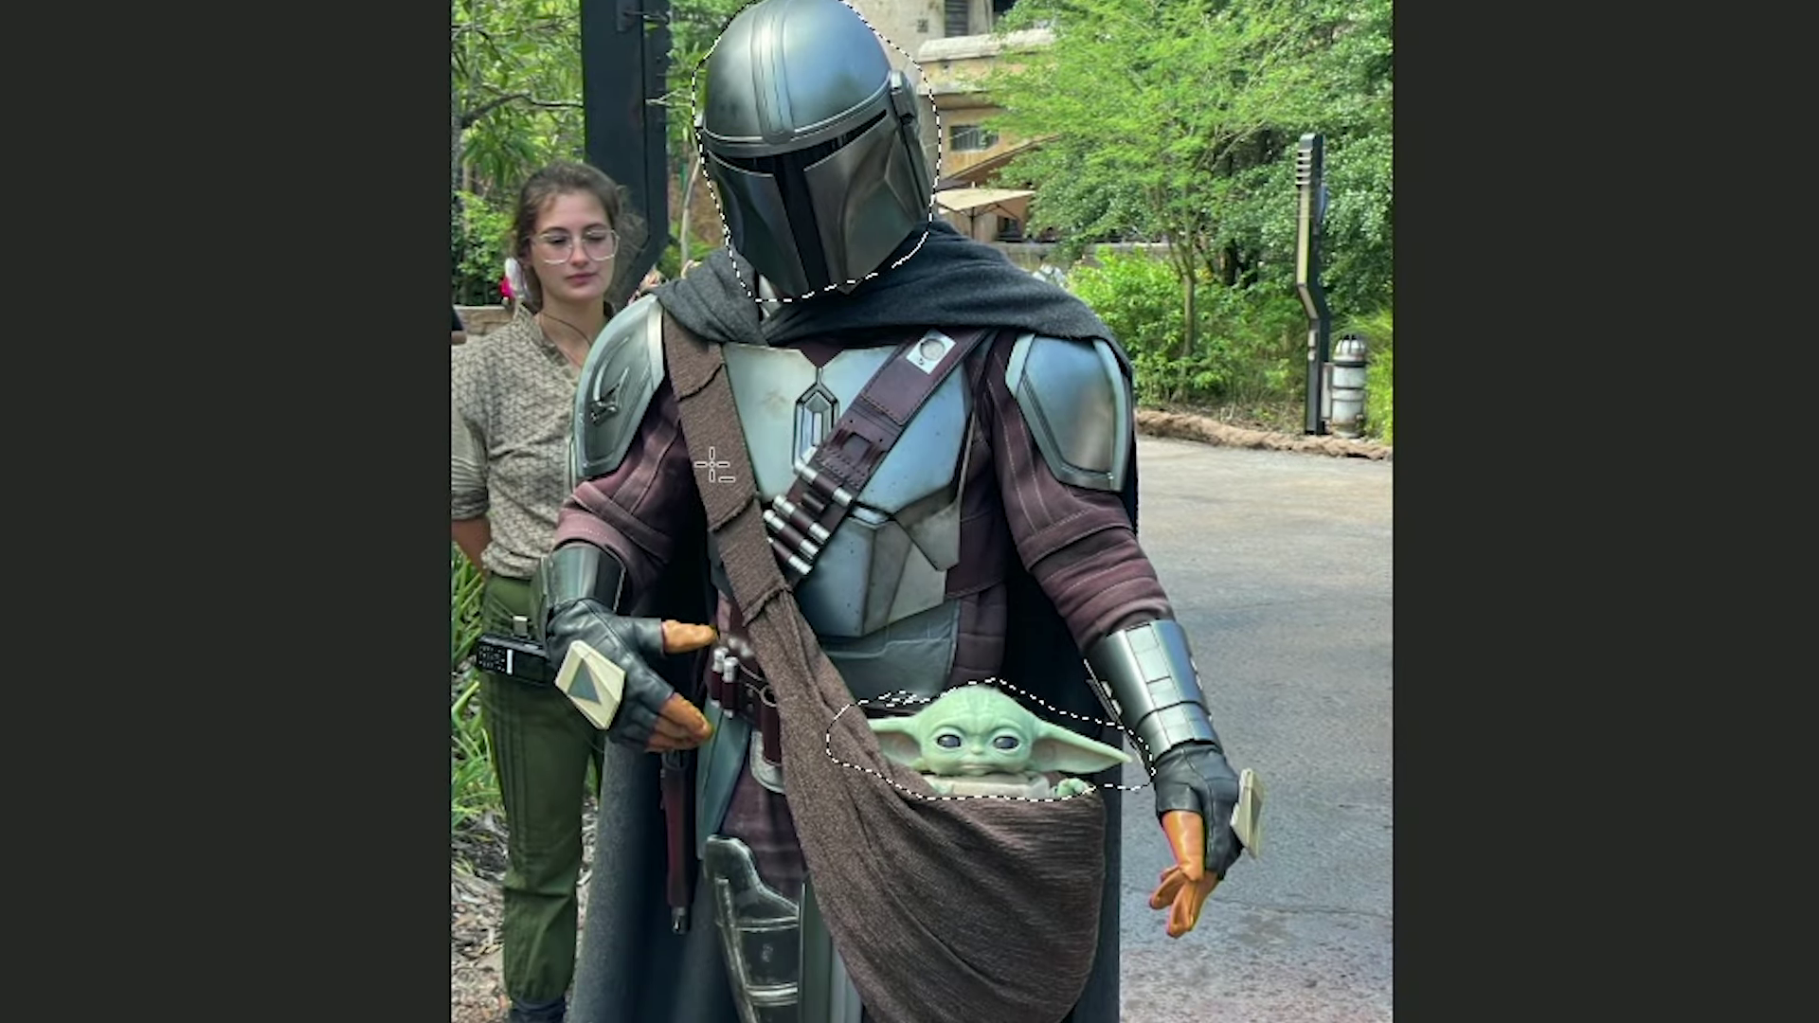
pyautogui.moveTo(715, 465)
pyautogui.mouseDown()
pyautogui.moveTo(1004, 445)
pyautogui.moveTo(947, 568)
pyautogui.moveTo(720, 493)
pyautogui.moveTo(766, 471)
pyautogui.mouseUp()
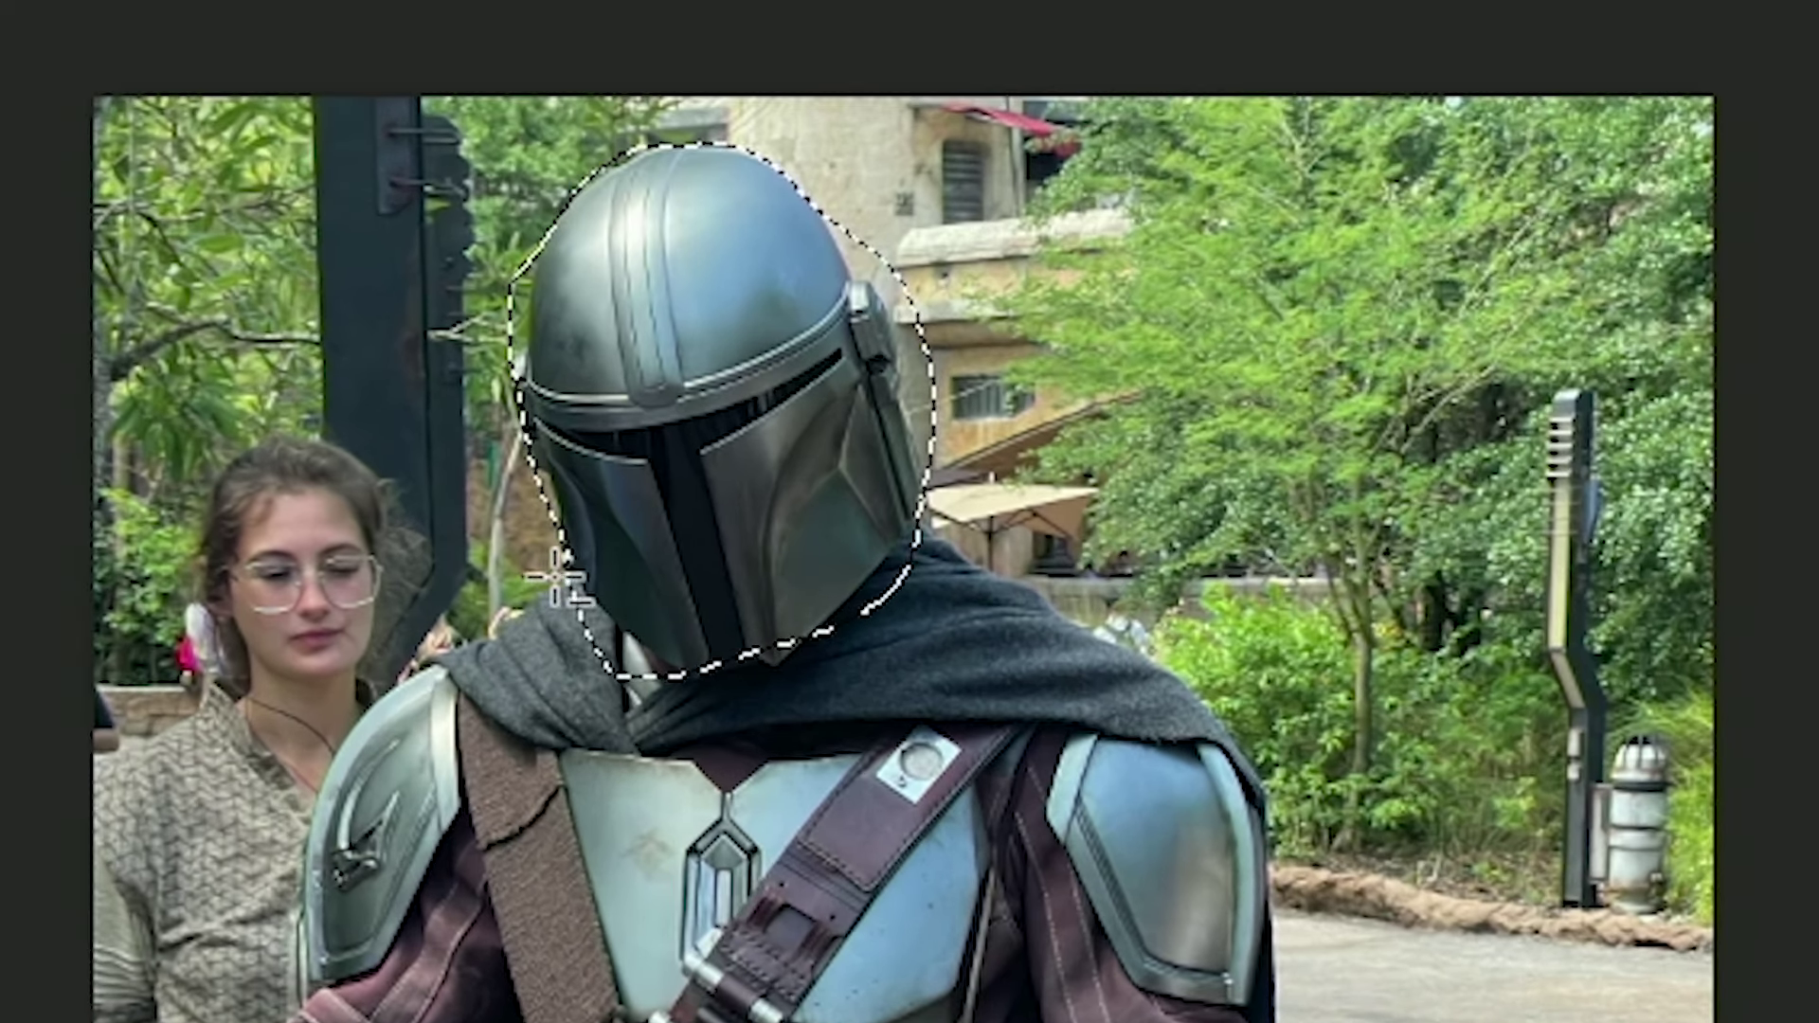
pyautogui.moveTo(560, 577)
pyautogui.mouseDown()
pyautogui.moveTo(705, 701)
pyautogui.moveTo(696, 744)
pyautogui.moveTo(608, 762)
pyautogui.moveTo(531, 728)
pyautogui.moveTo(500, 670)
pyautogui.moveTo(527, 547)
pyautogui.moveTo(559, 577)
pyautogui.mouseUp()
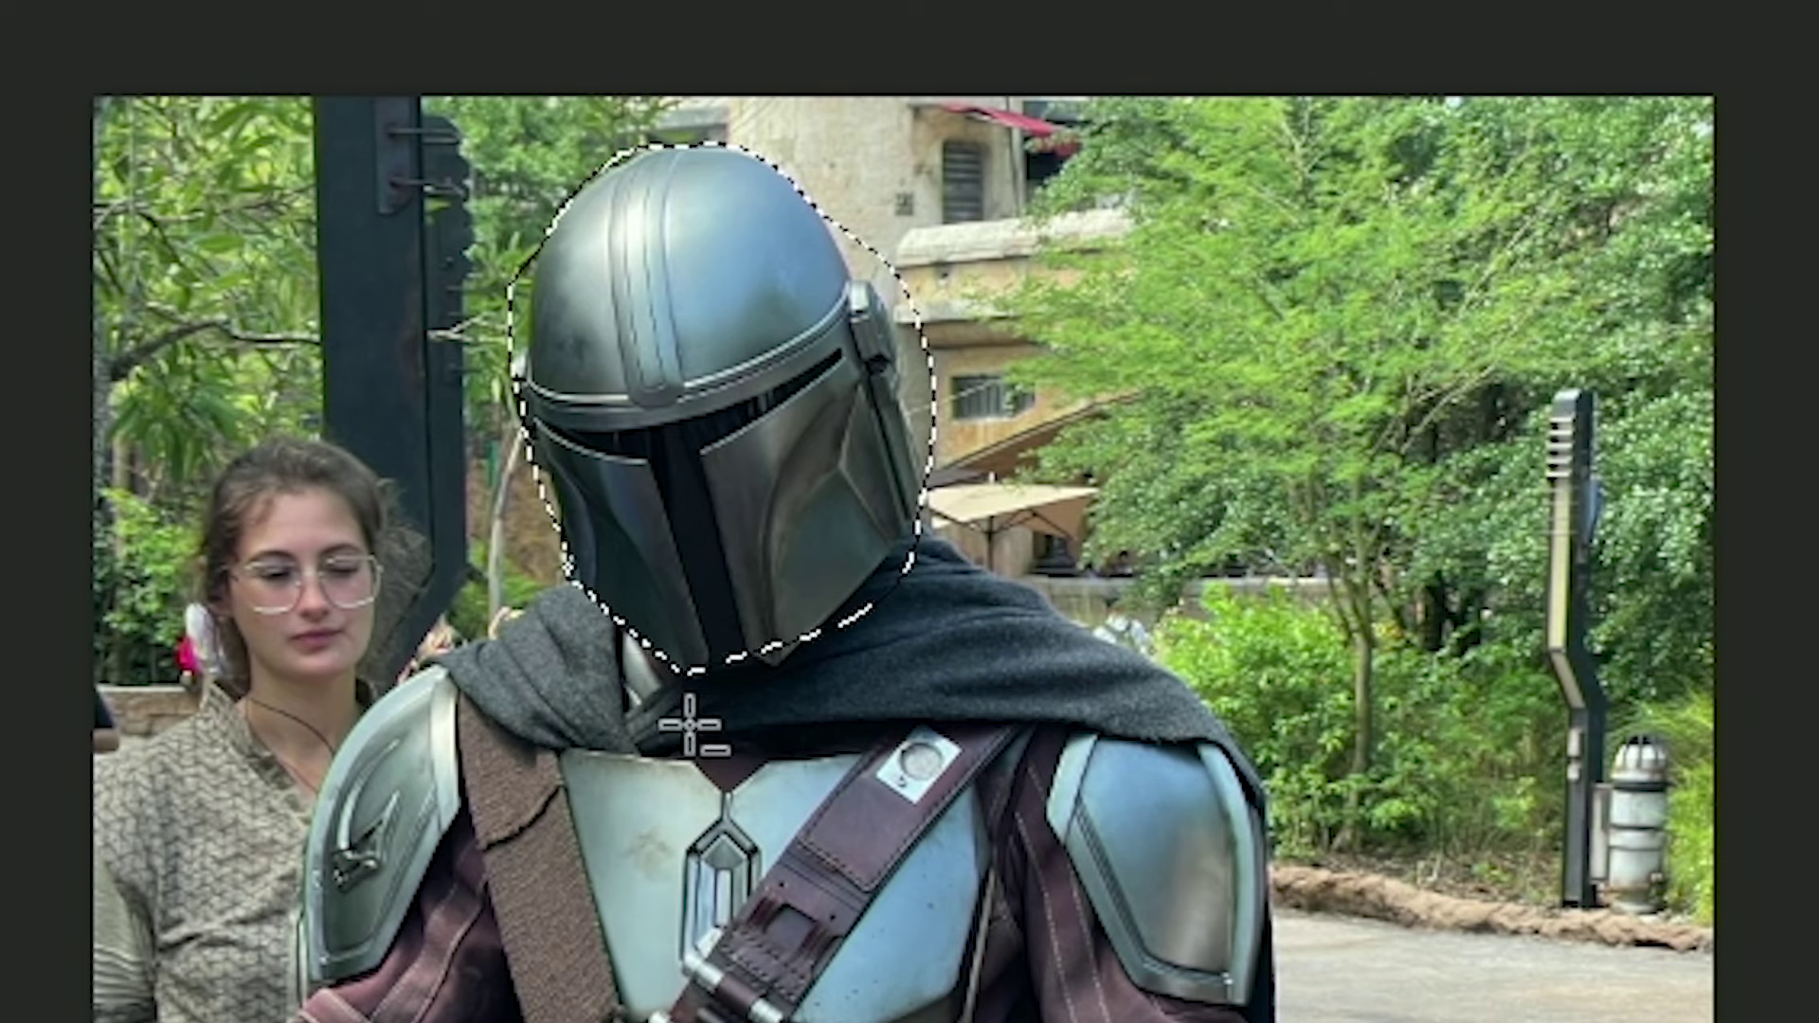
pyautogui.moveTo(815, 185)
pyautogui.mouseDown()
pyautogui.moveTo(871, 273)
pyautogui.moveTo(893, 377)
pyautogui.moveTo(957, 483)
pyautogui.moveTo(1024, 441)
pyautogui.mouseUp()
pyautogui.moveTo(888, 176); pyautogui.dragTo(812, 170)
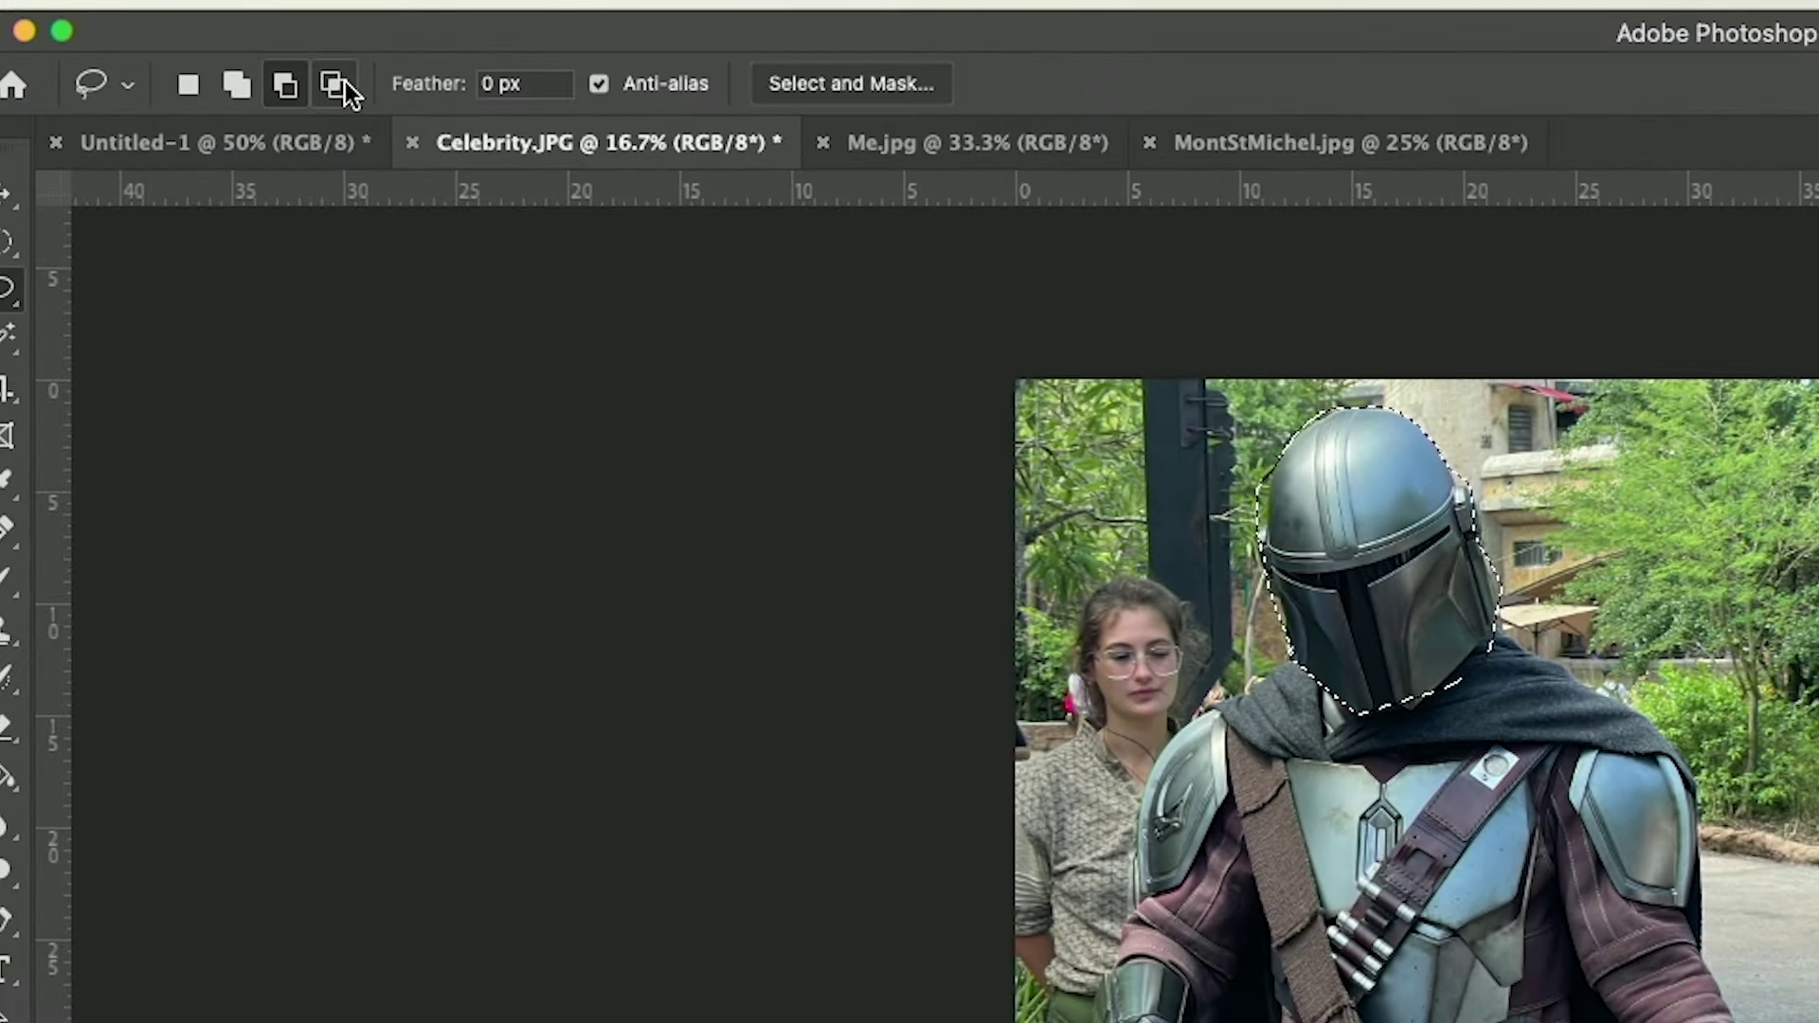
# In Intersect mode, trace over the helmet so only the overlapping area stays selected
pyautogui.click(341, 83)
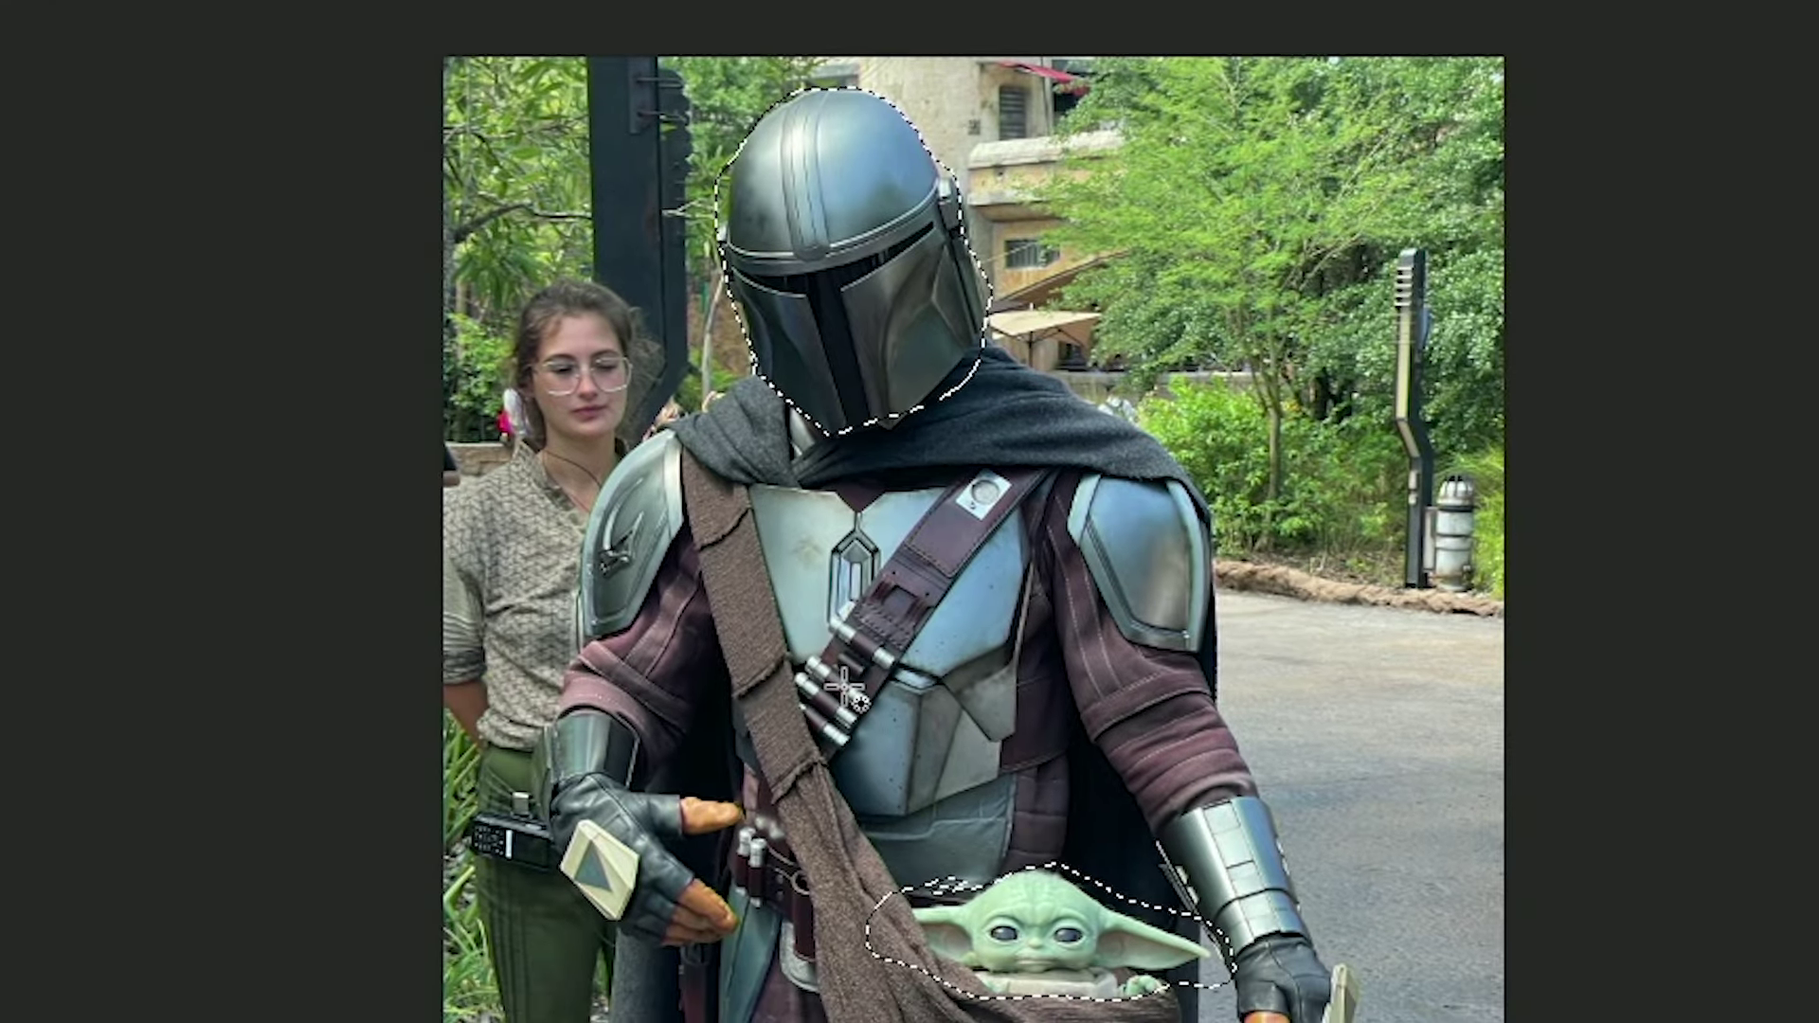
pyautogui.click(774, 663)
pyautogui.moveTo(786, 327)
pyautogui.mouseDown()
pyautogui.moveTo(791, 182)
pyautogui.moveTo(839, 124)
pyautogui.moveTo(997, 120)
pyautogui.moveTo(1083, 230)
pyautogui.moveTo(1004, 549)
pyautogui.moveTo(824, 602)
pyautogui.moveTo(776, 632)
pyautogui.mouseUp()
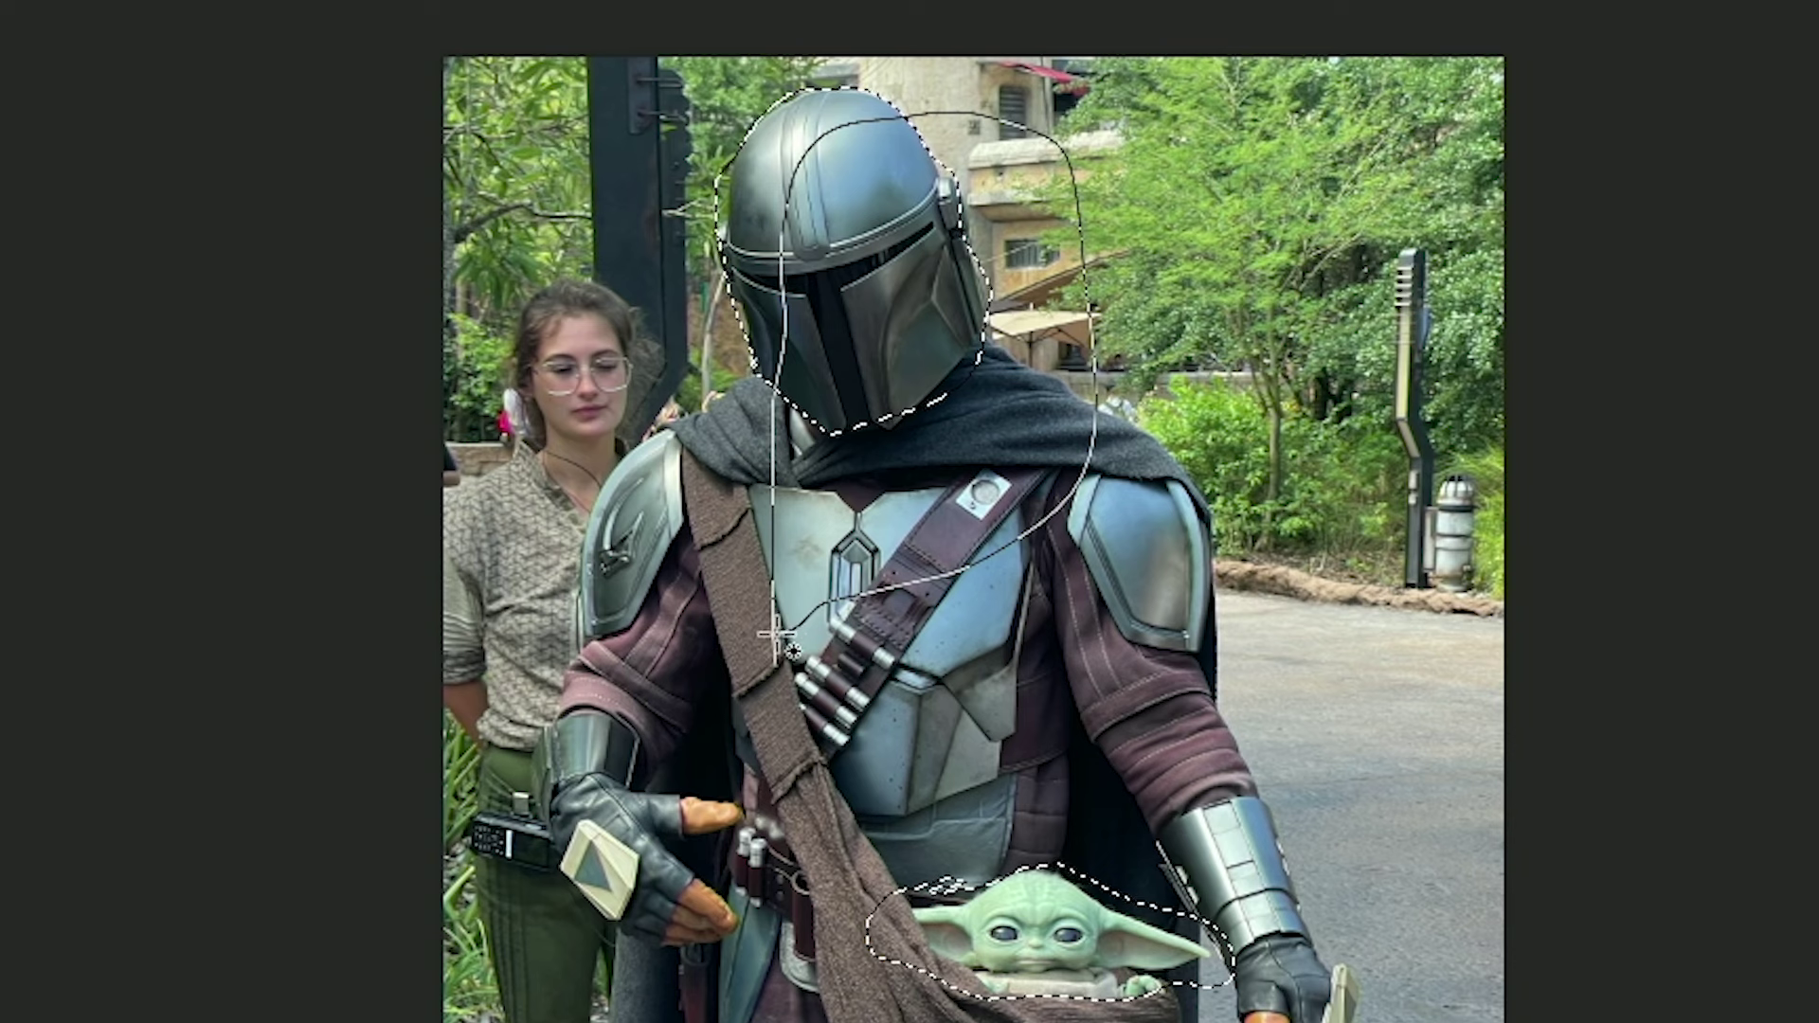
pyautogui.moveTo(776, 632); pyautogui.dragTo(776, 630)
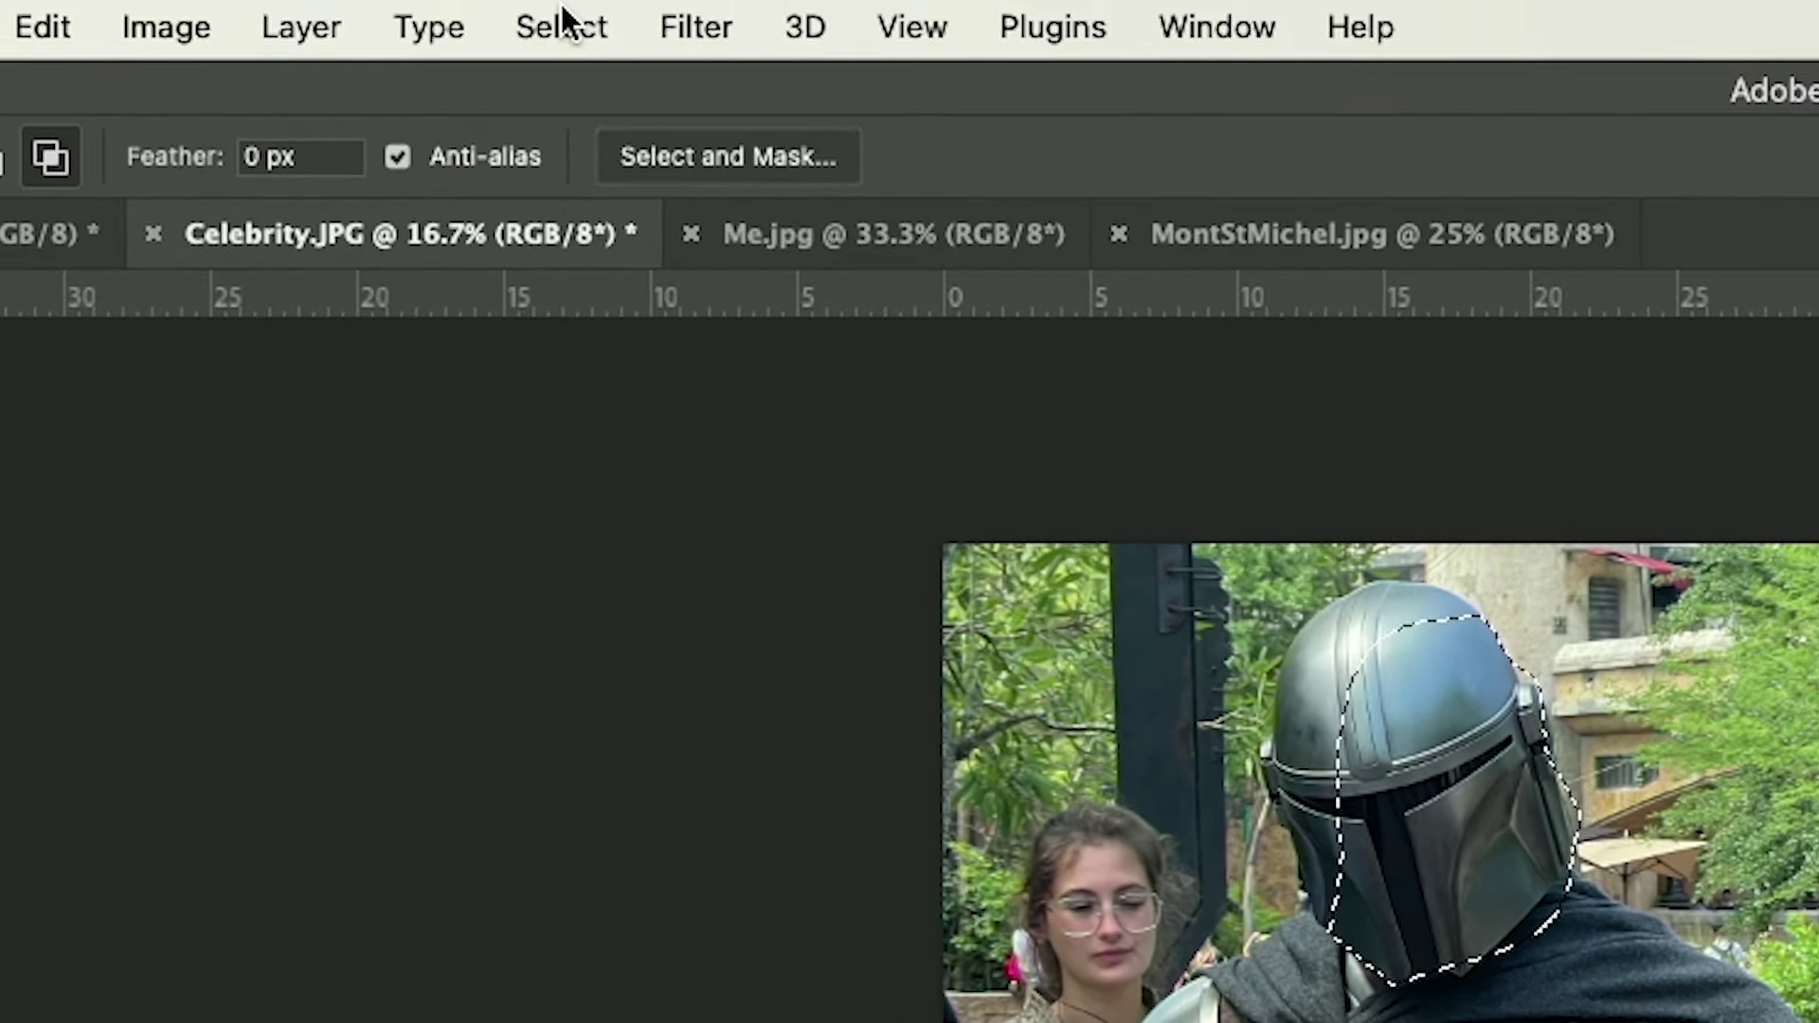
pyautogui.click(563, 13)
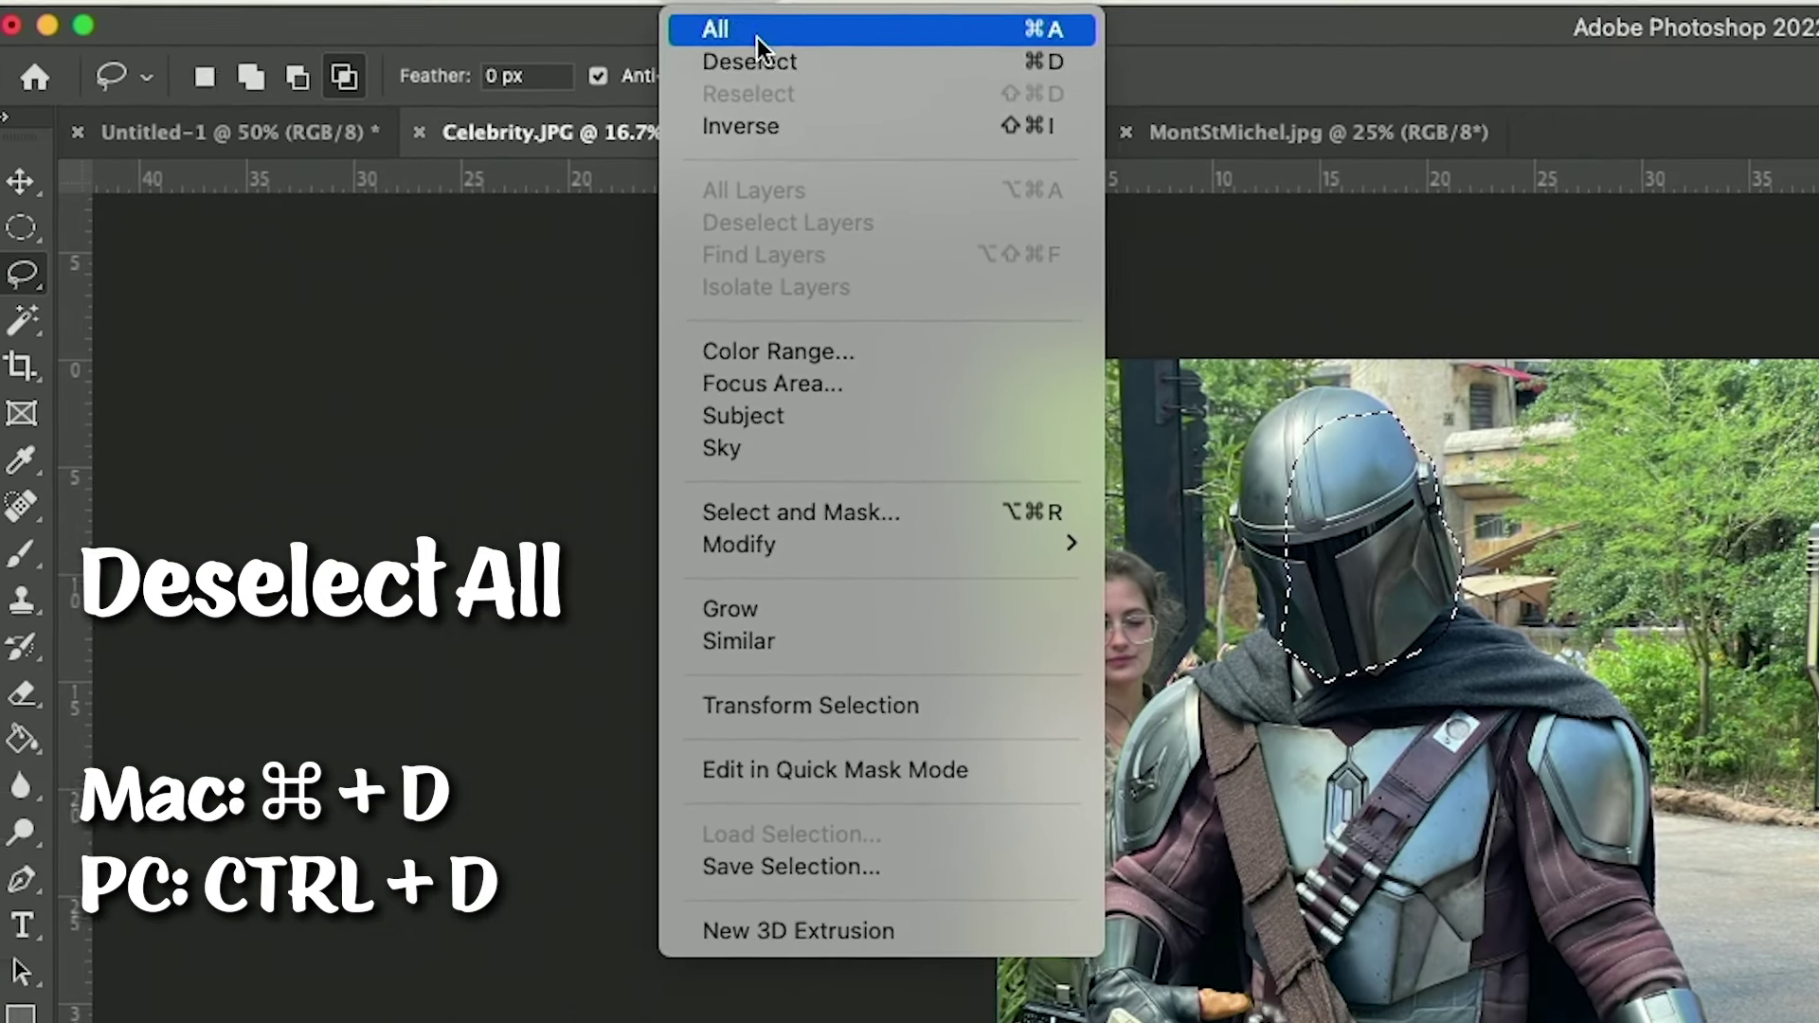
# Deselect all, set the lasso back to New Selection mode, and list the lasso variants
pyautogui.click(756, 61)
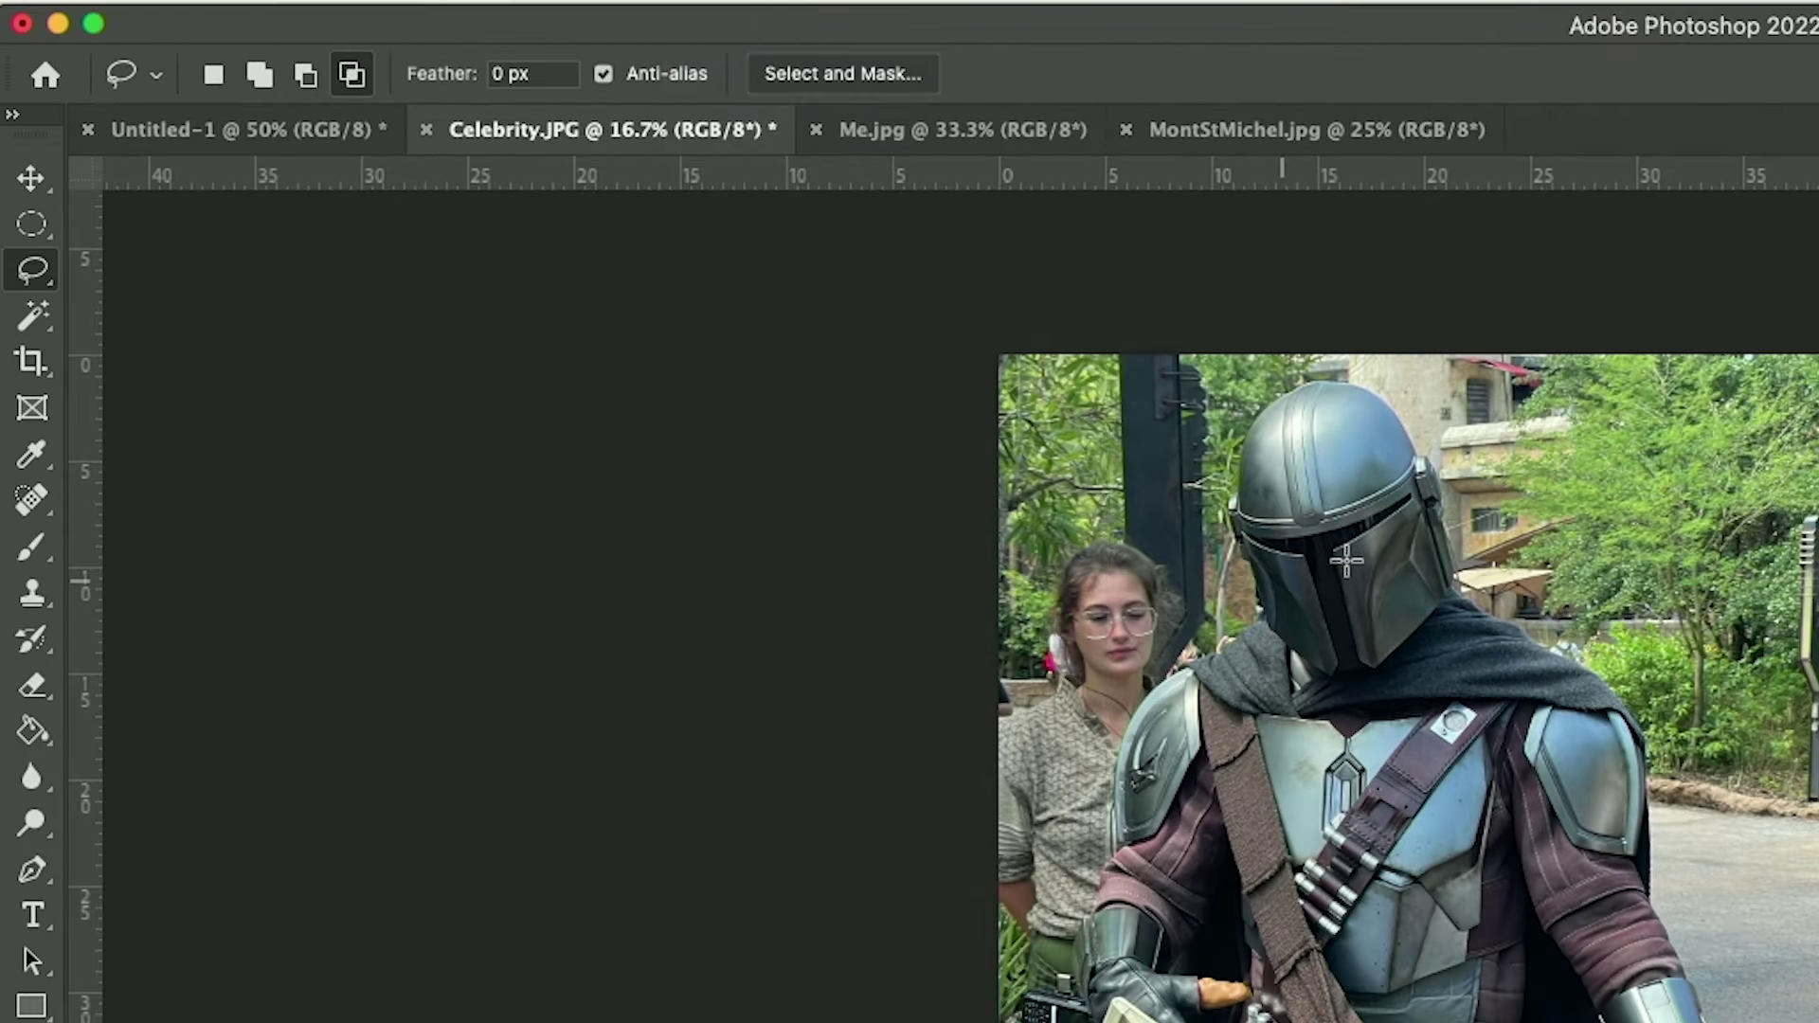
pyautogui.click(32, 275)
pyautogui.click(213, 75)
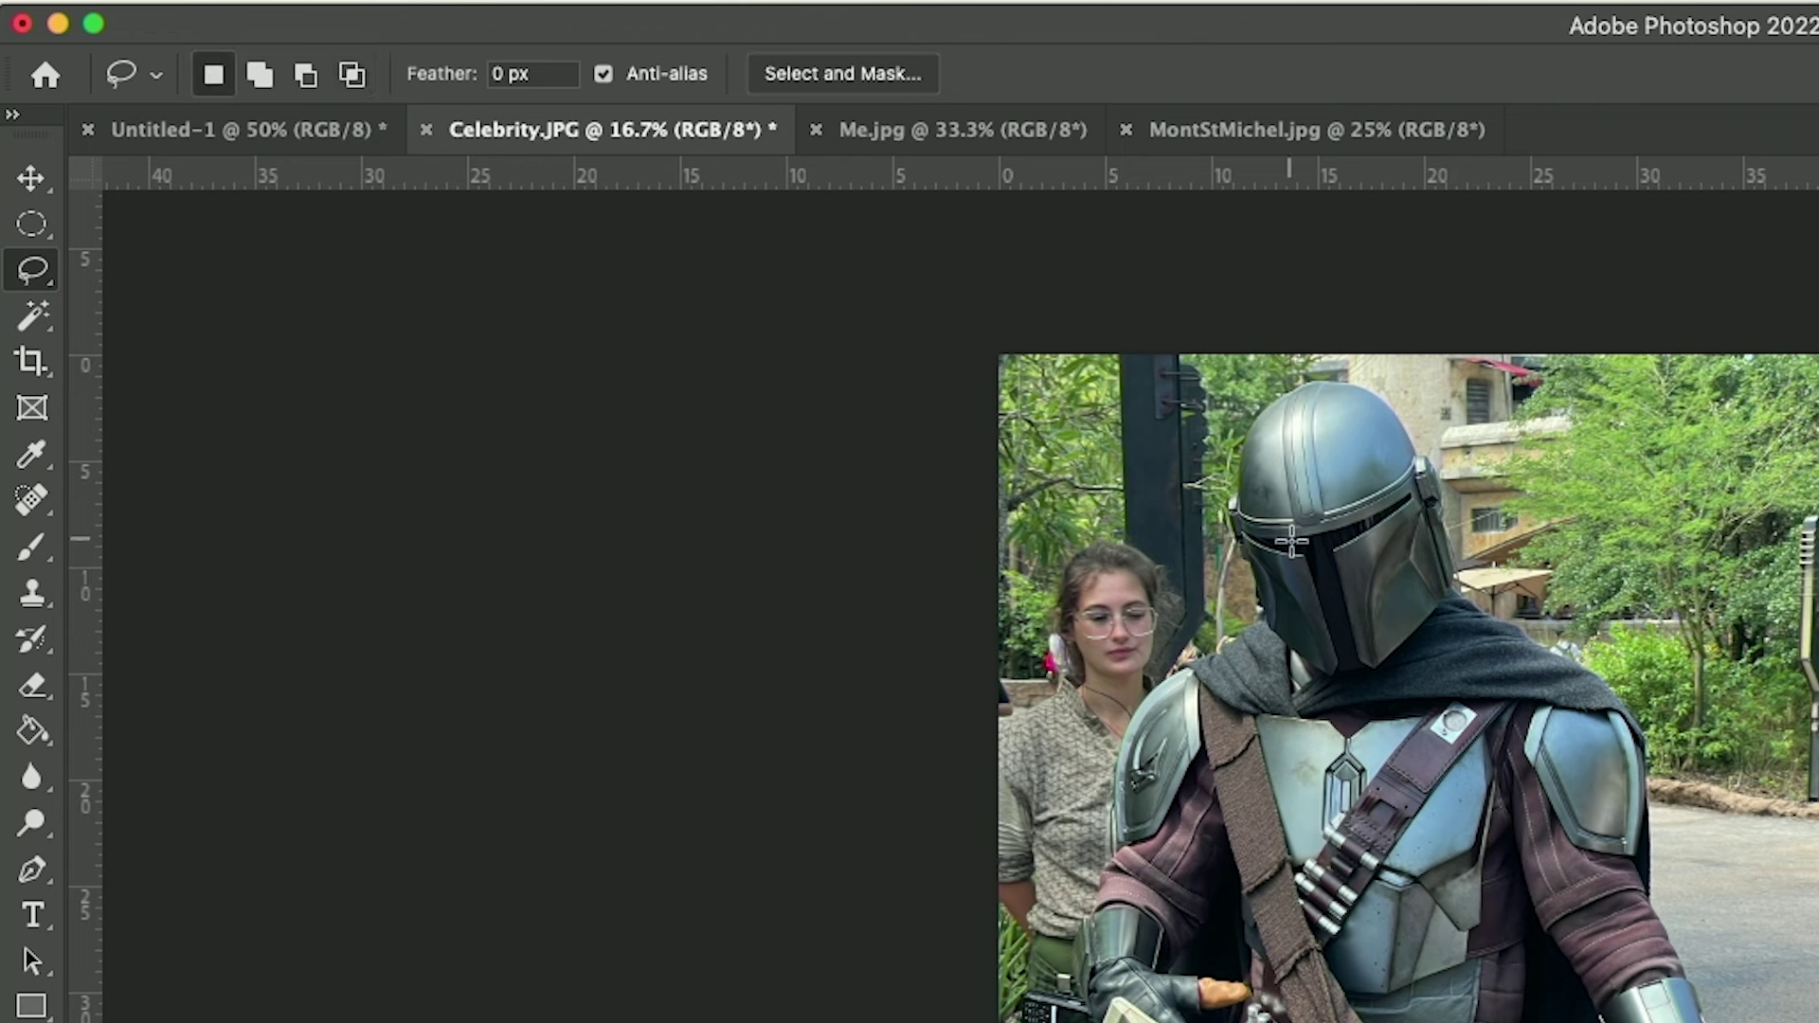
pyautogui.rightClick(36, 278)
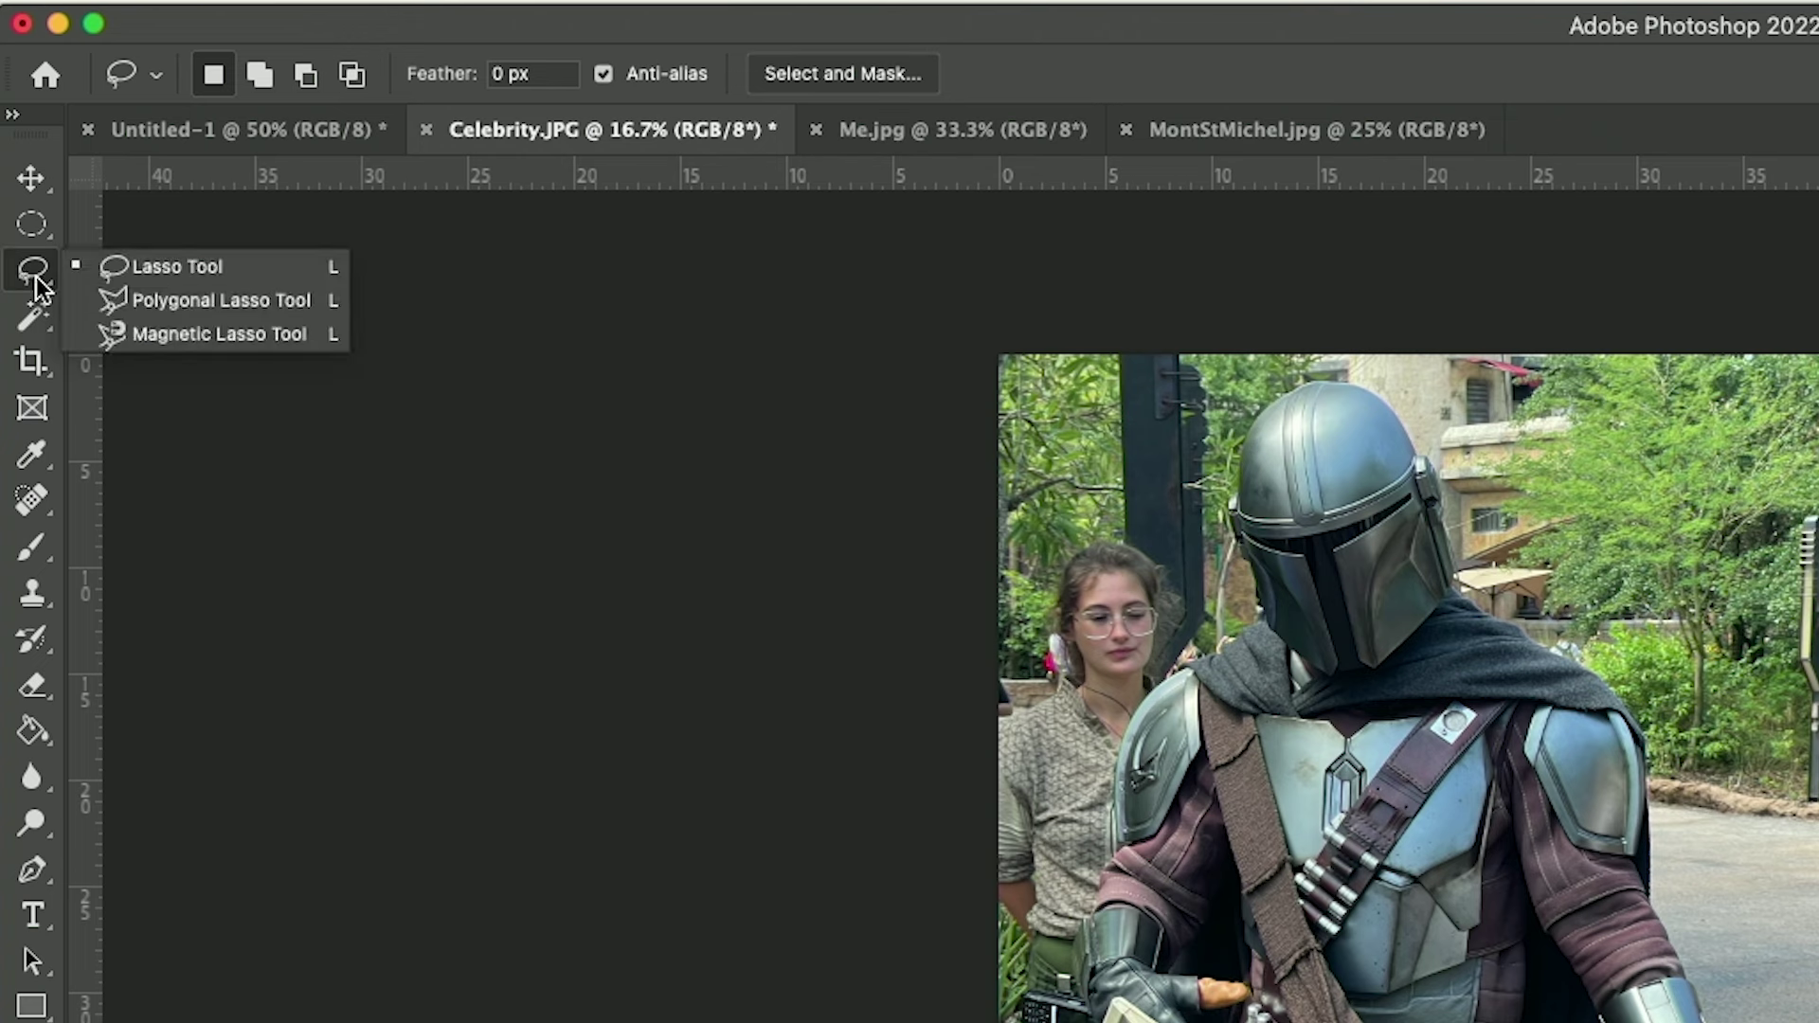
# Trace the Mandalorian from the boot up past the chest with the Magnetic Lasso Tool
pyautogui.click(203, 334)
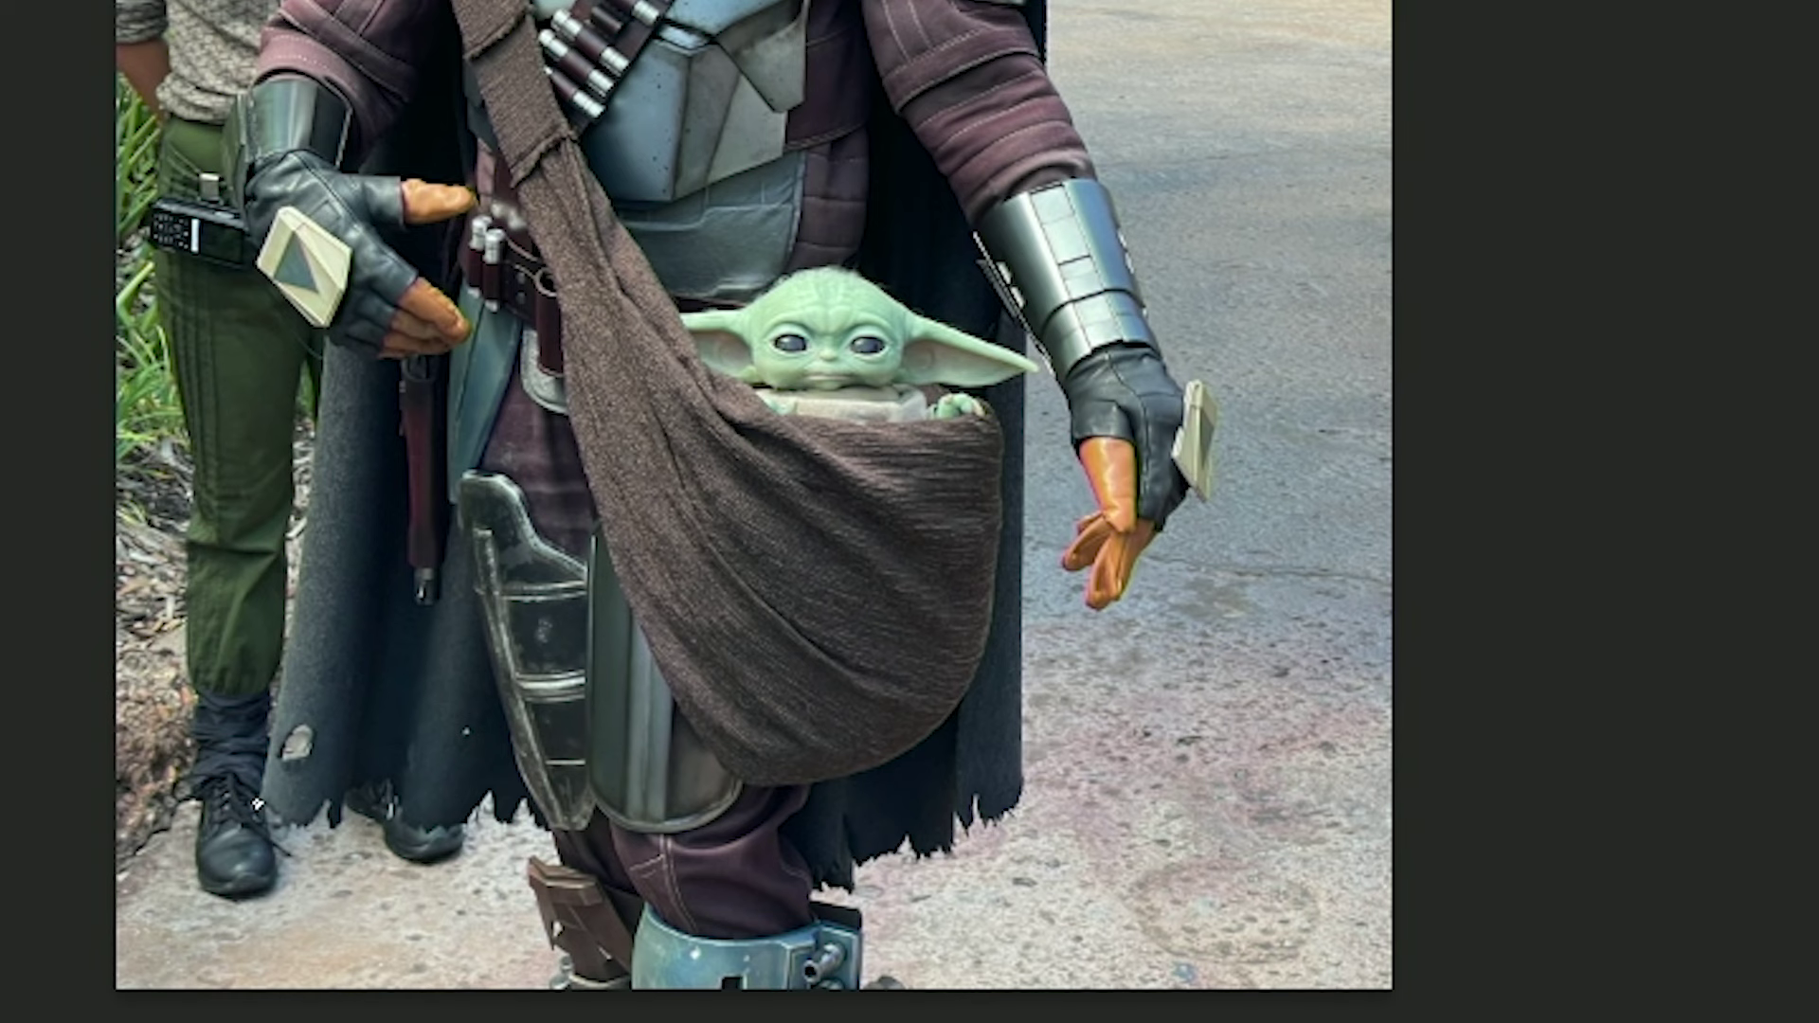
pyautogui.click(256, 804)
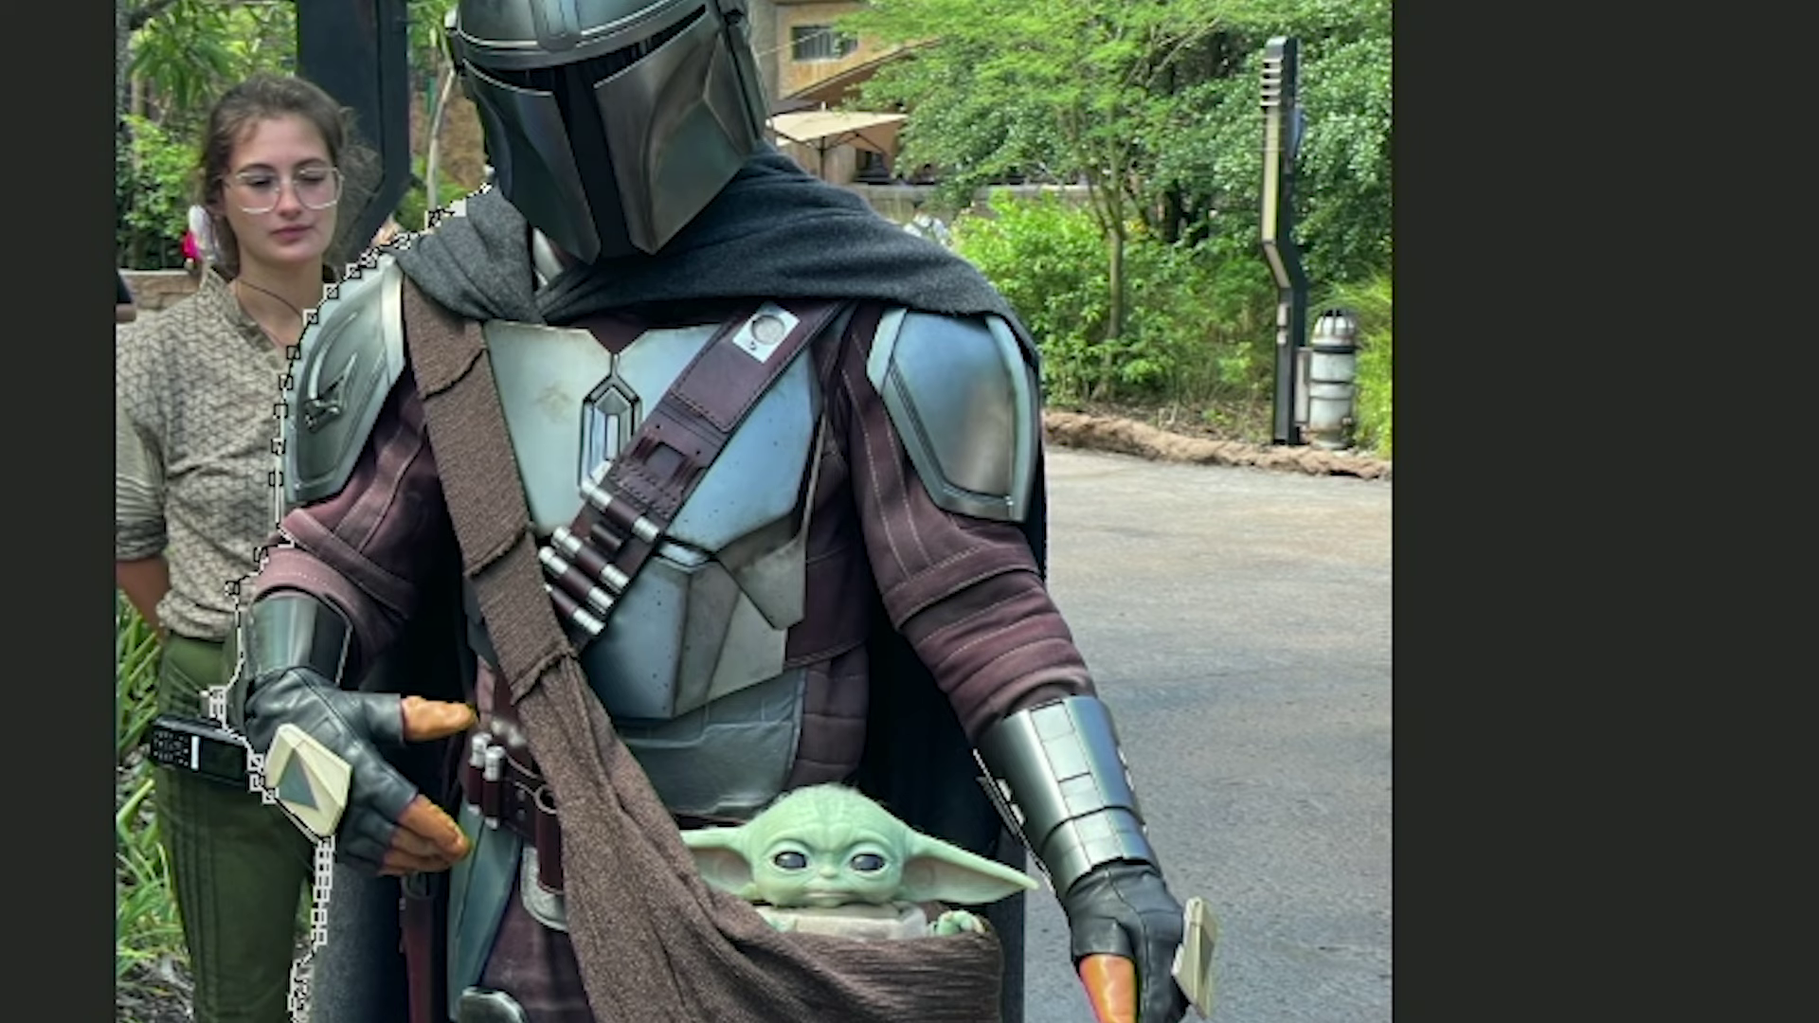
pyautogui.moveTo(505, 232)
pyautogui.mouseDown()
pyautogui.moveTo(574, 398)
pyautogui.moveTo(563, 878)
pyautogui.moveTo(441, 908)
pyautogui.moveTo(431, 740)
pyautogui.moveTo(370, 859)
pyautogui.moveTo(275, 886)
pyautogui.mouseUp()
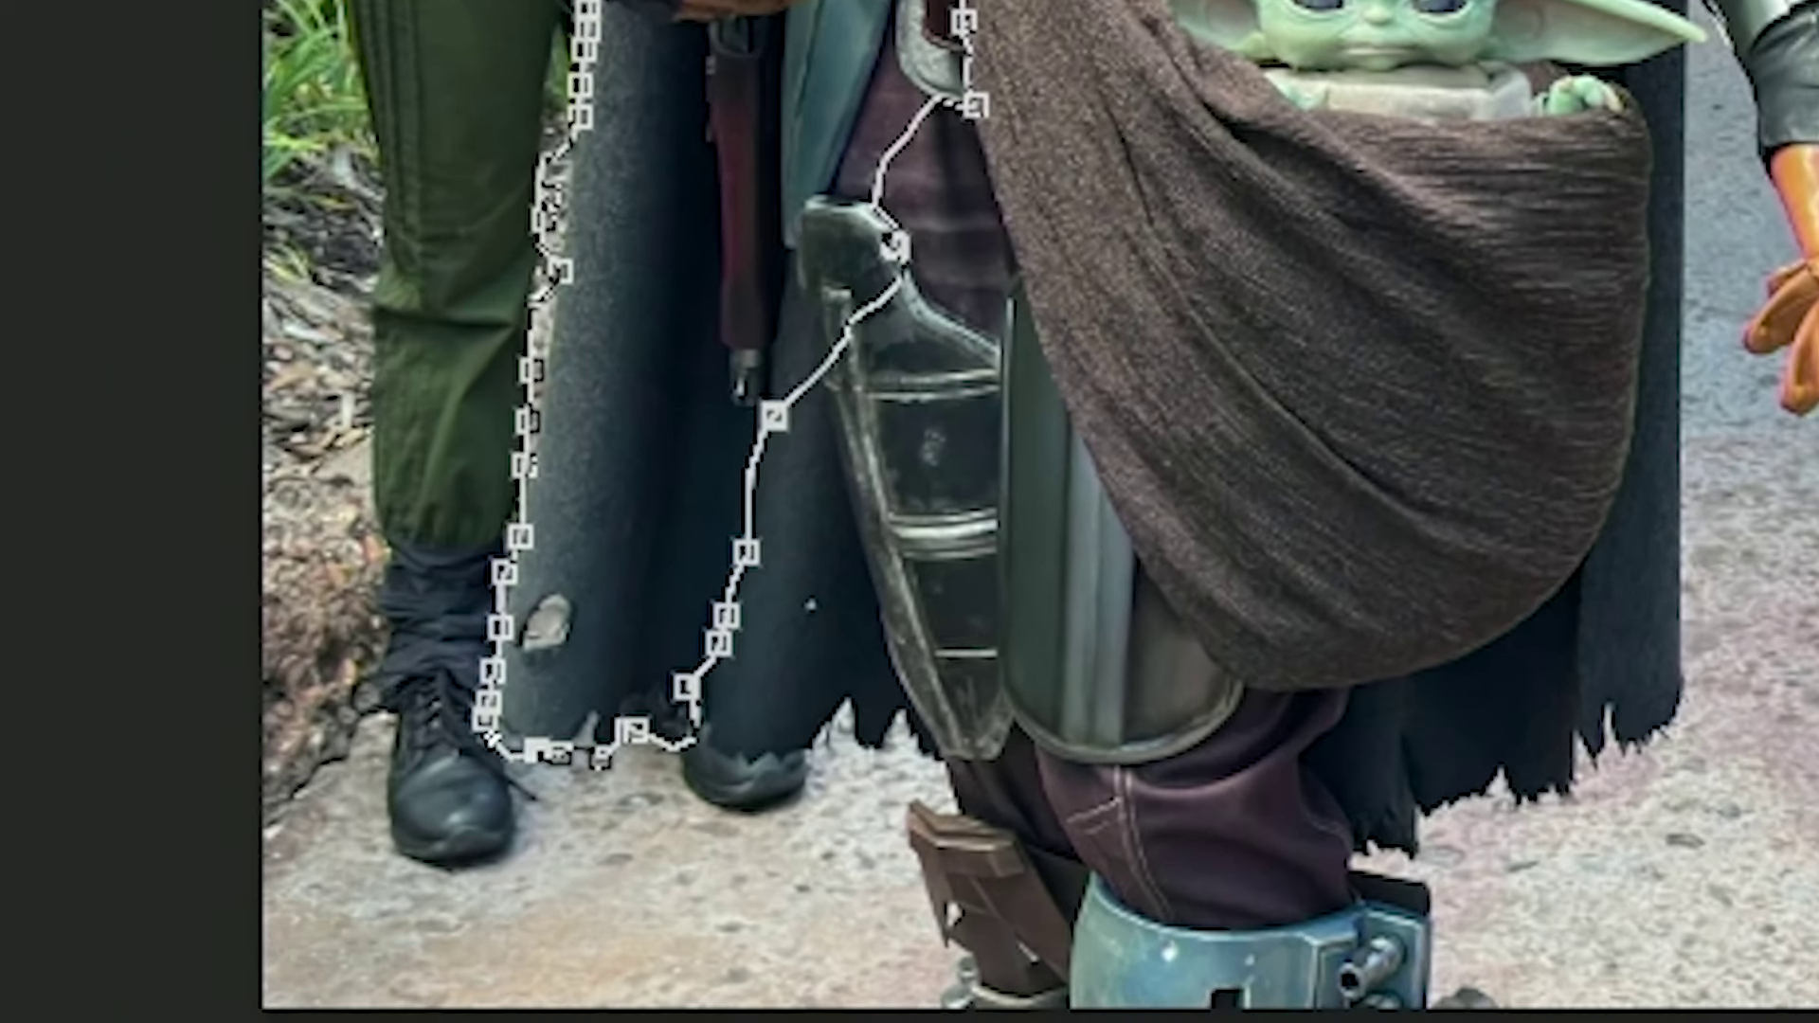
pyautogui.moveTo(531, 753); pyautogui.dragTo(499, 737)
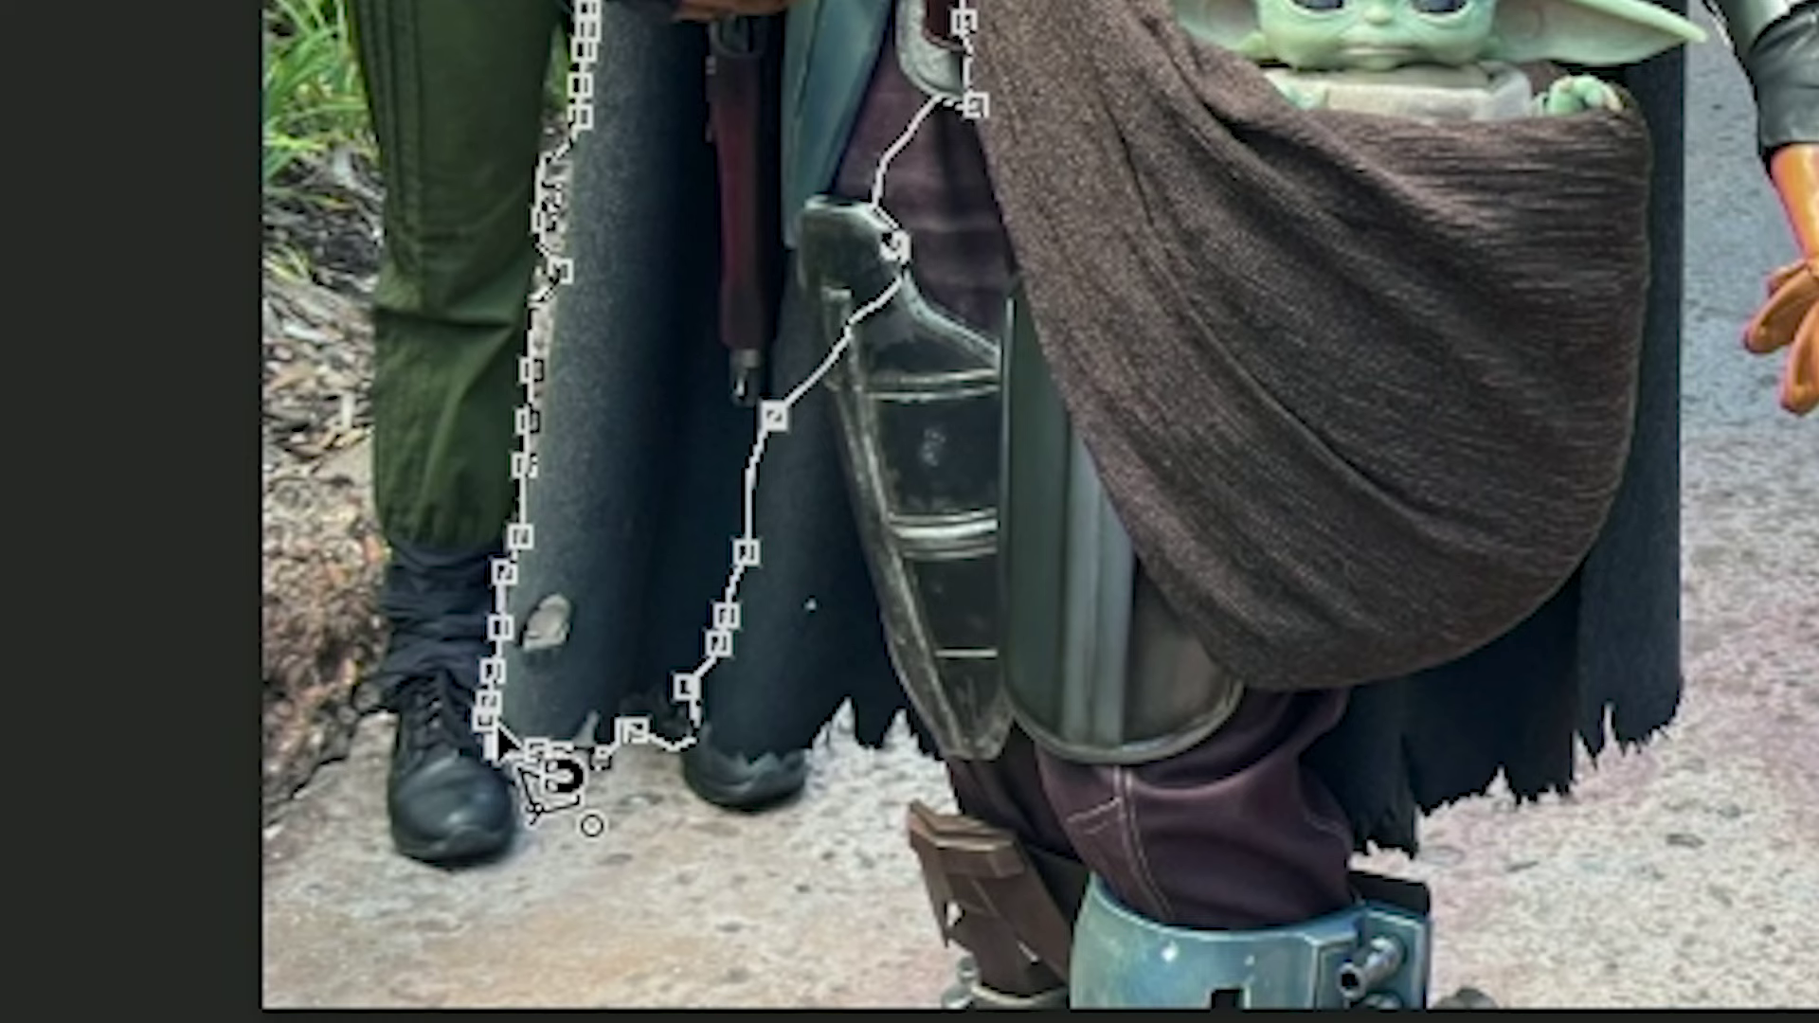
pyautogui.click(529, 754)
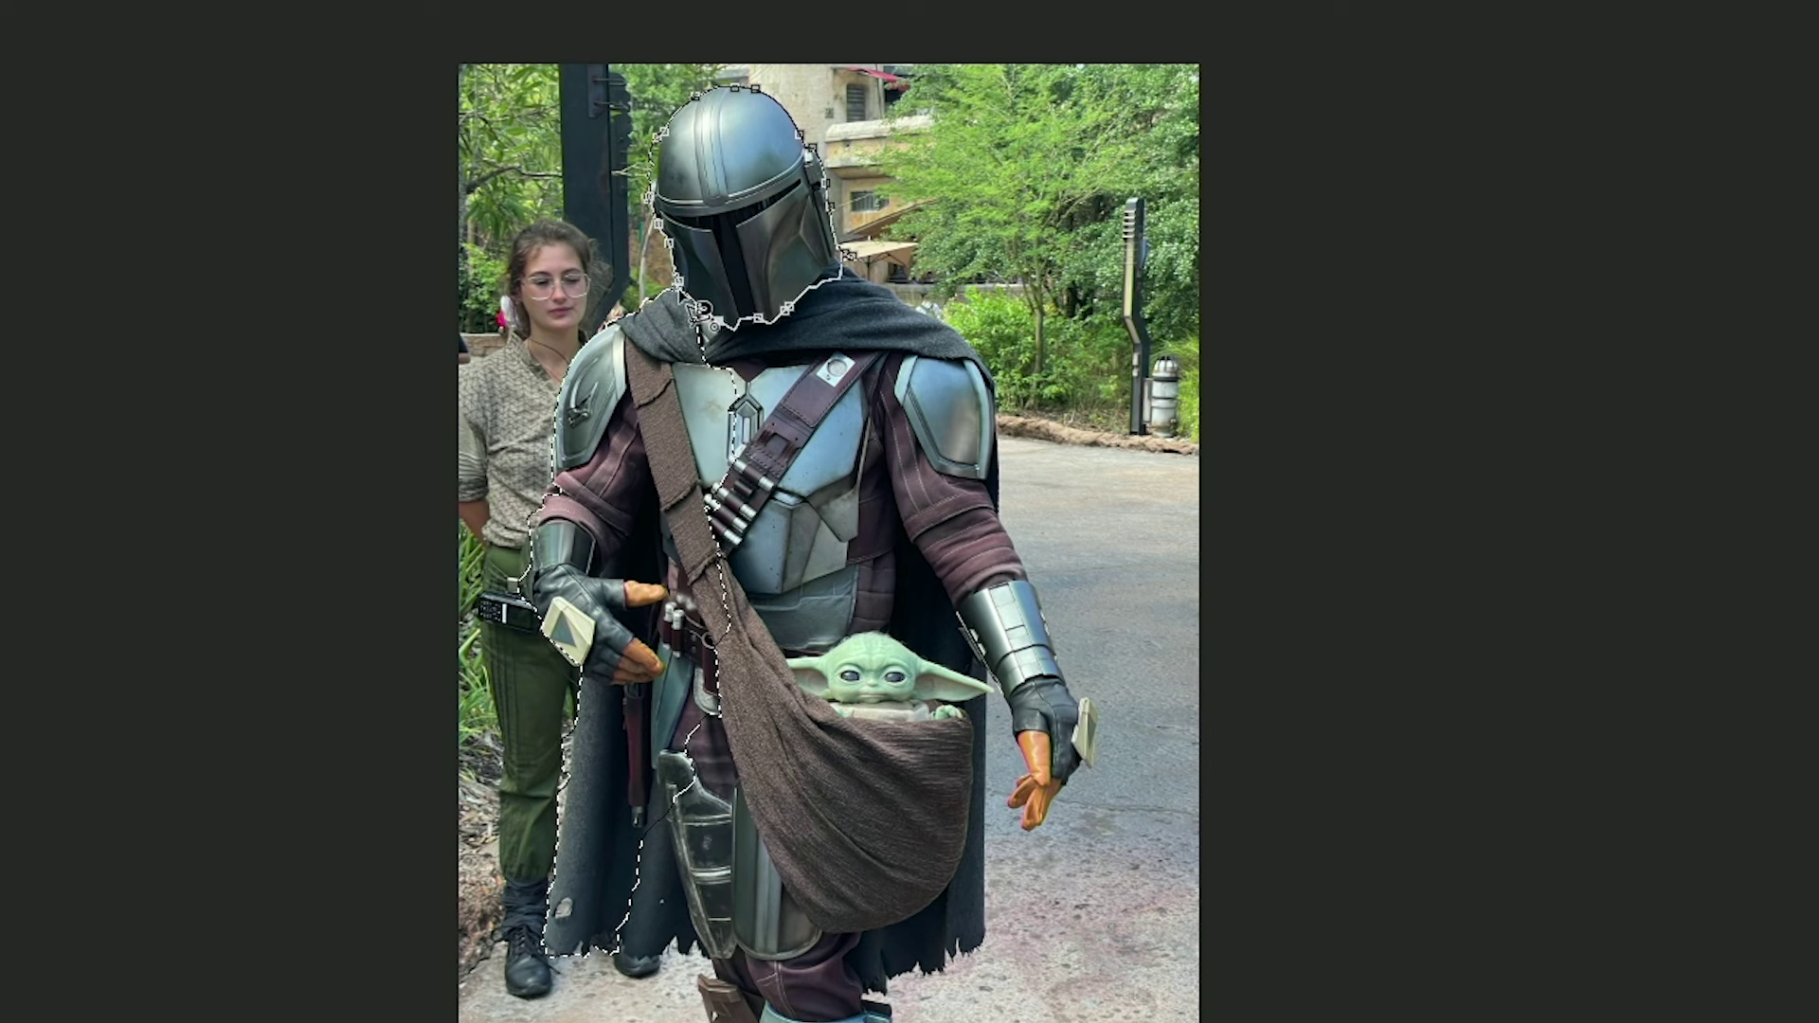
# Close the magnetic outline at the helmet, then Magic-Wand-select a patch of road
pyautogui.click(702, 311)
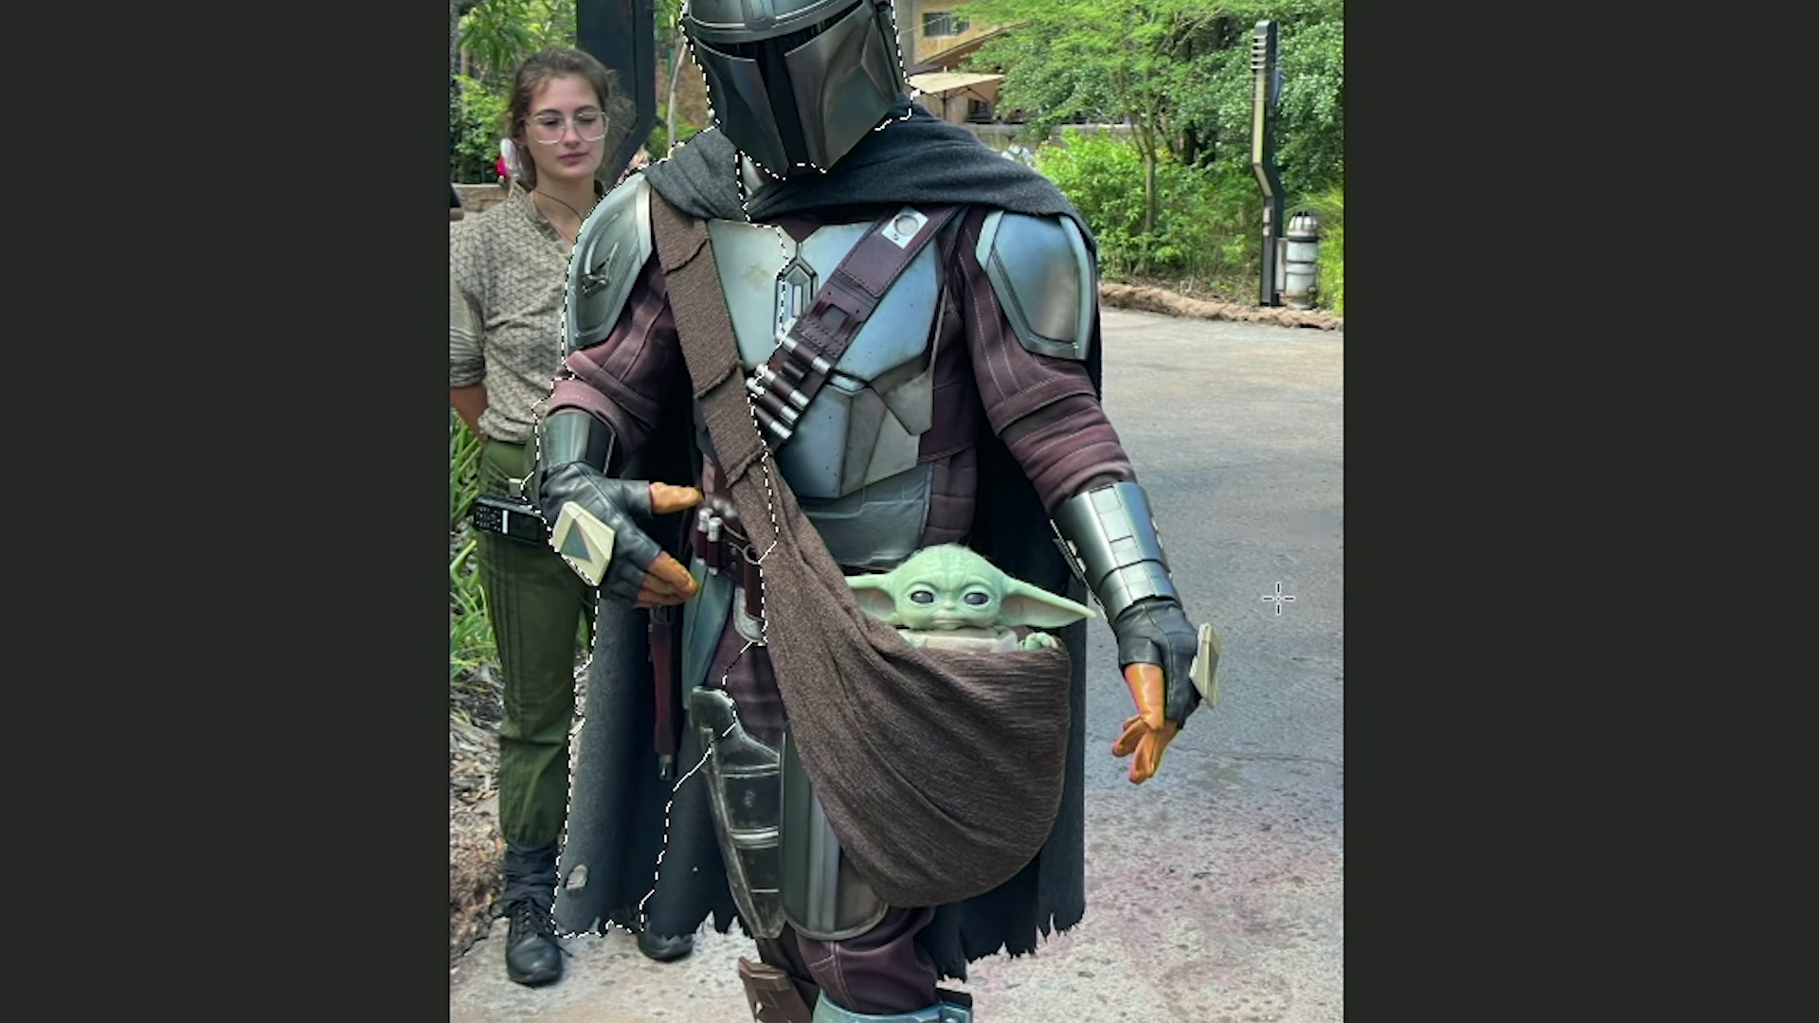
pyautogui.click(1239, 489)
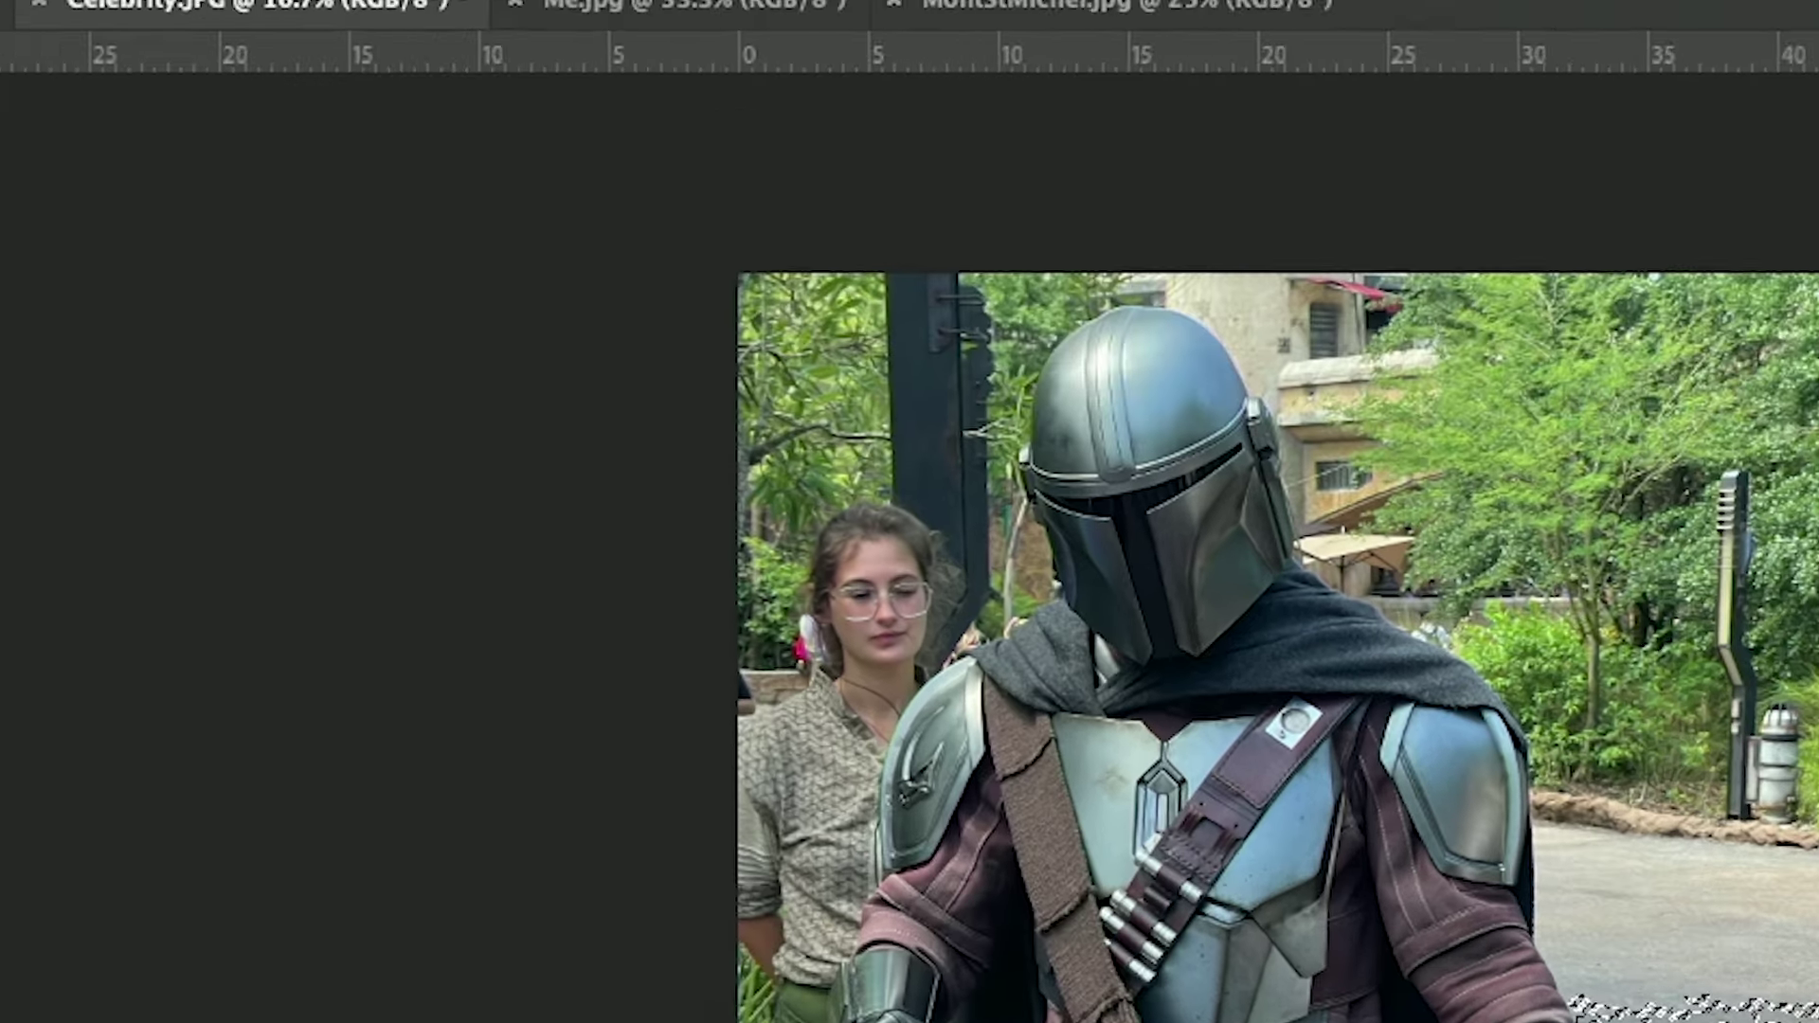
# Set the Magic Wand Tolerance to 50 and select the road with it
pyautogui.click(662, 71)
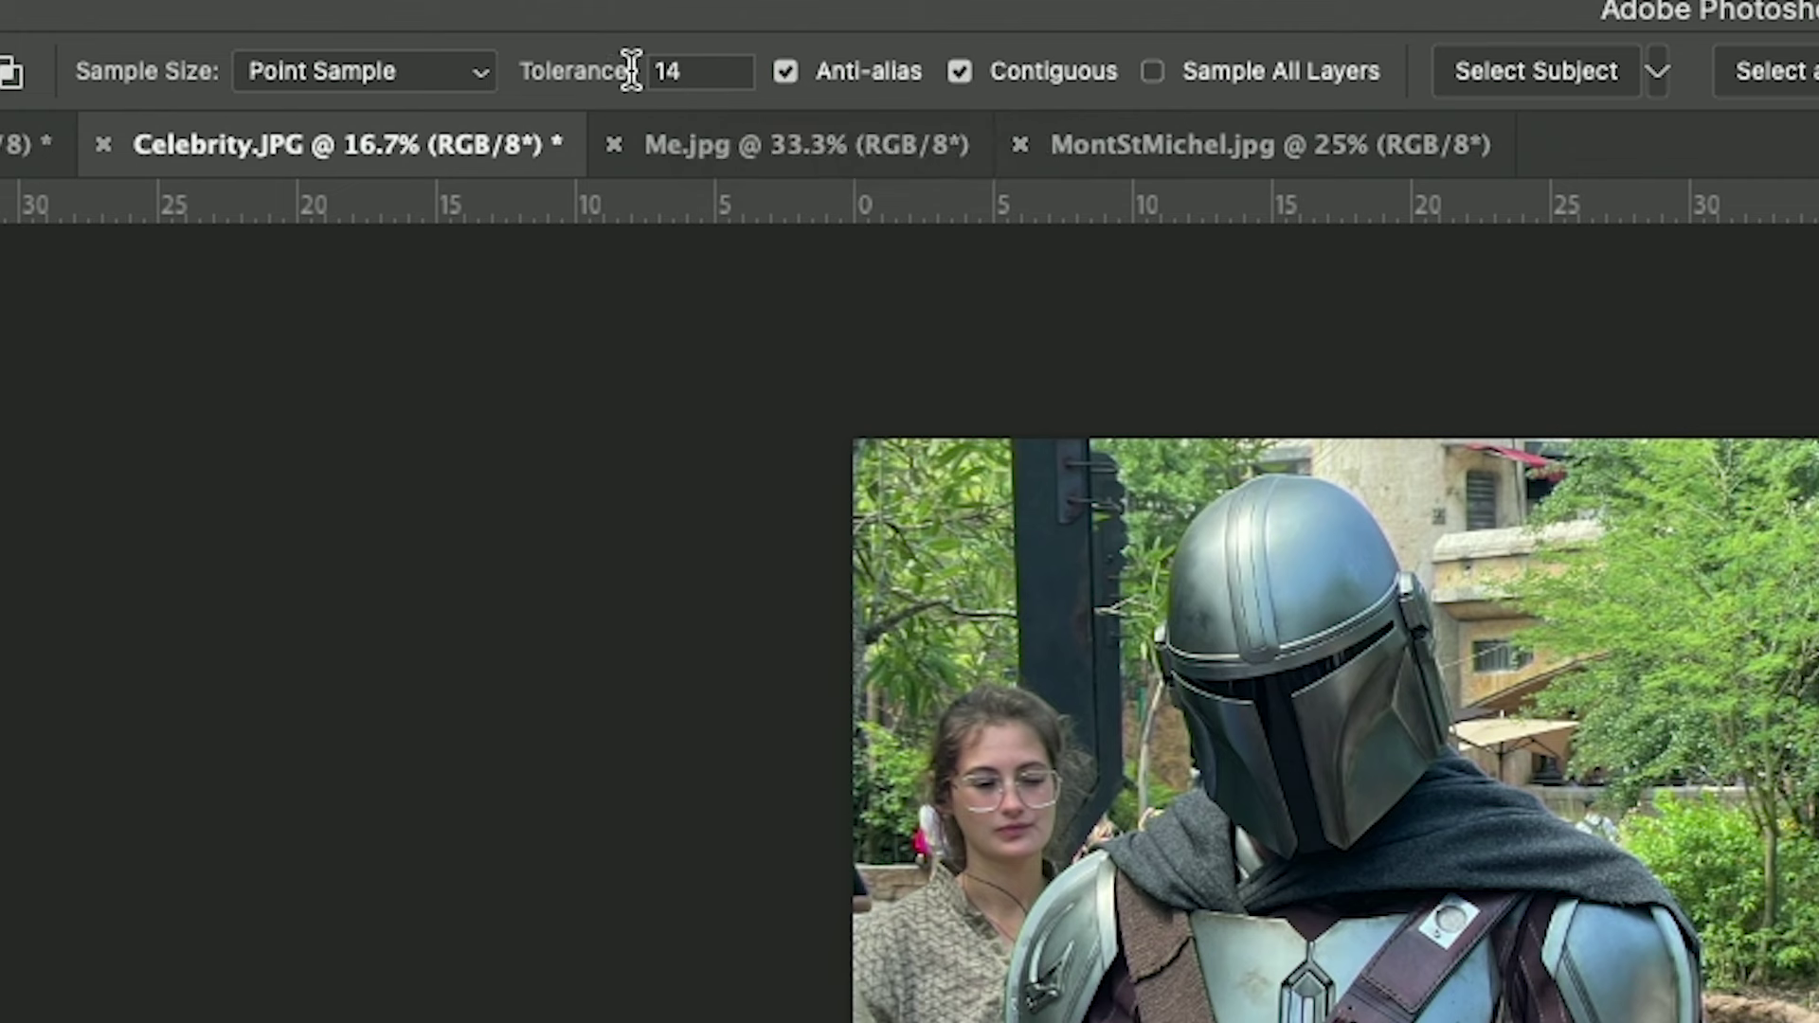
pyautogui.moveTo(735, 72); pyautogui.dragTo(542, 74)
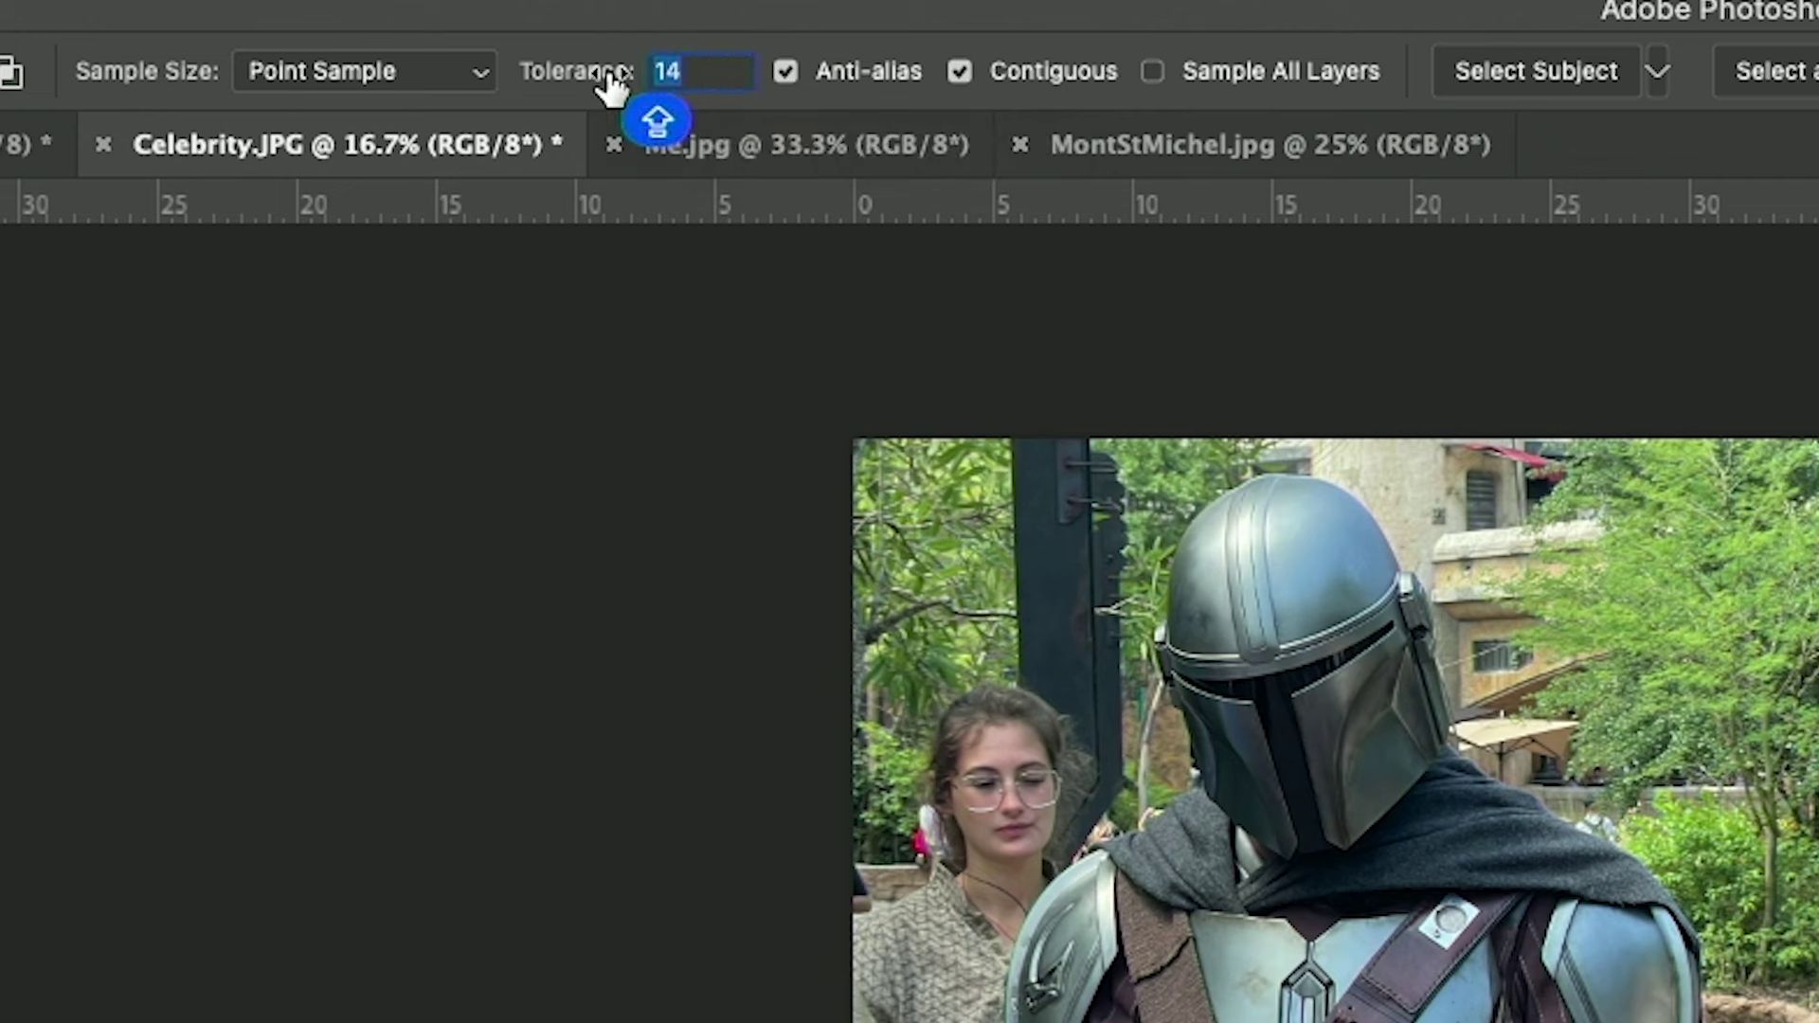
pyautogui.write('50')
pyautogui.press('Return')
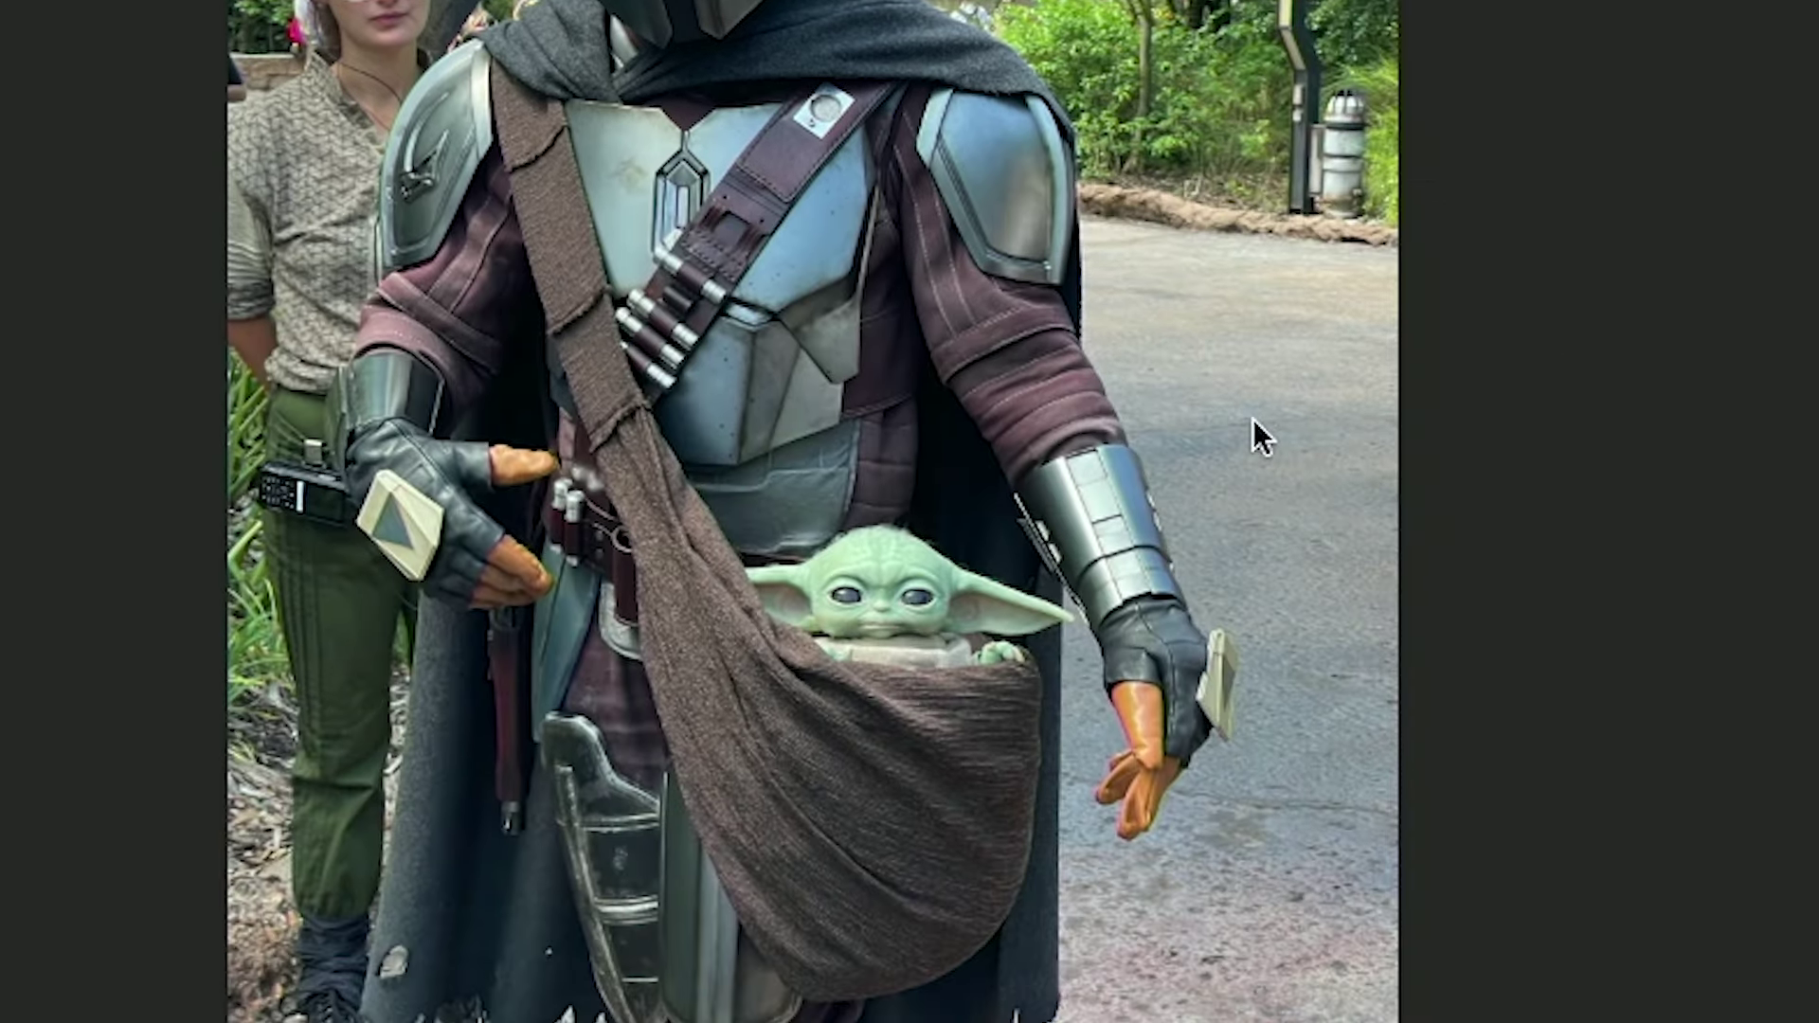
pyautogui.click(1254, 419)
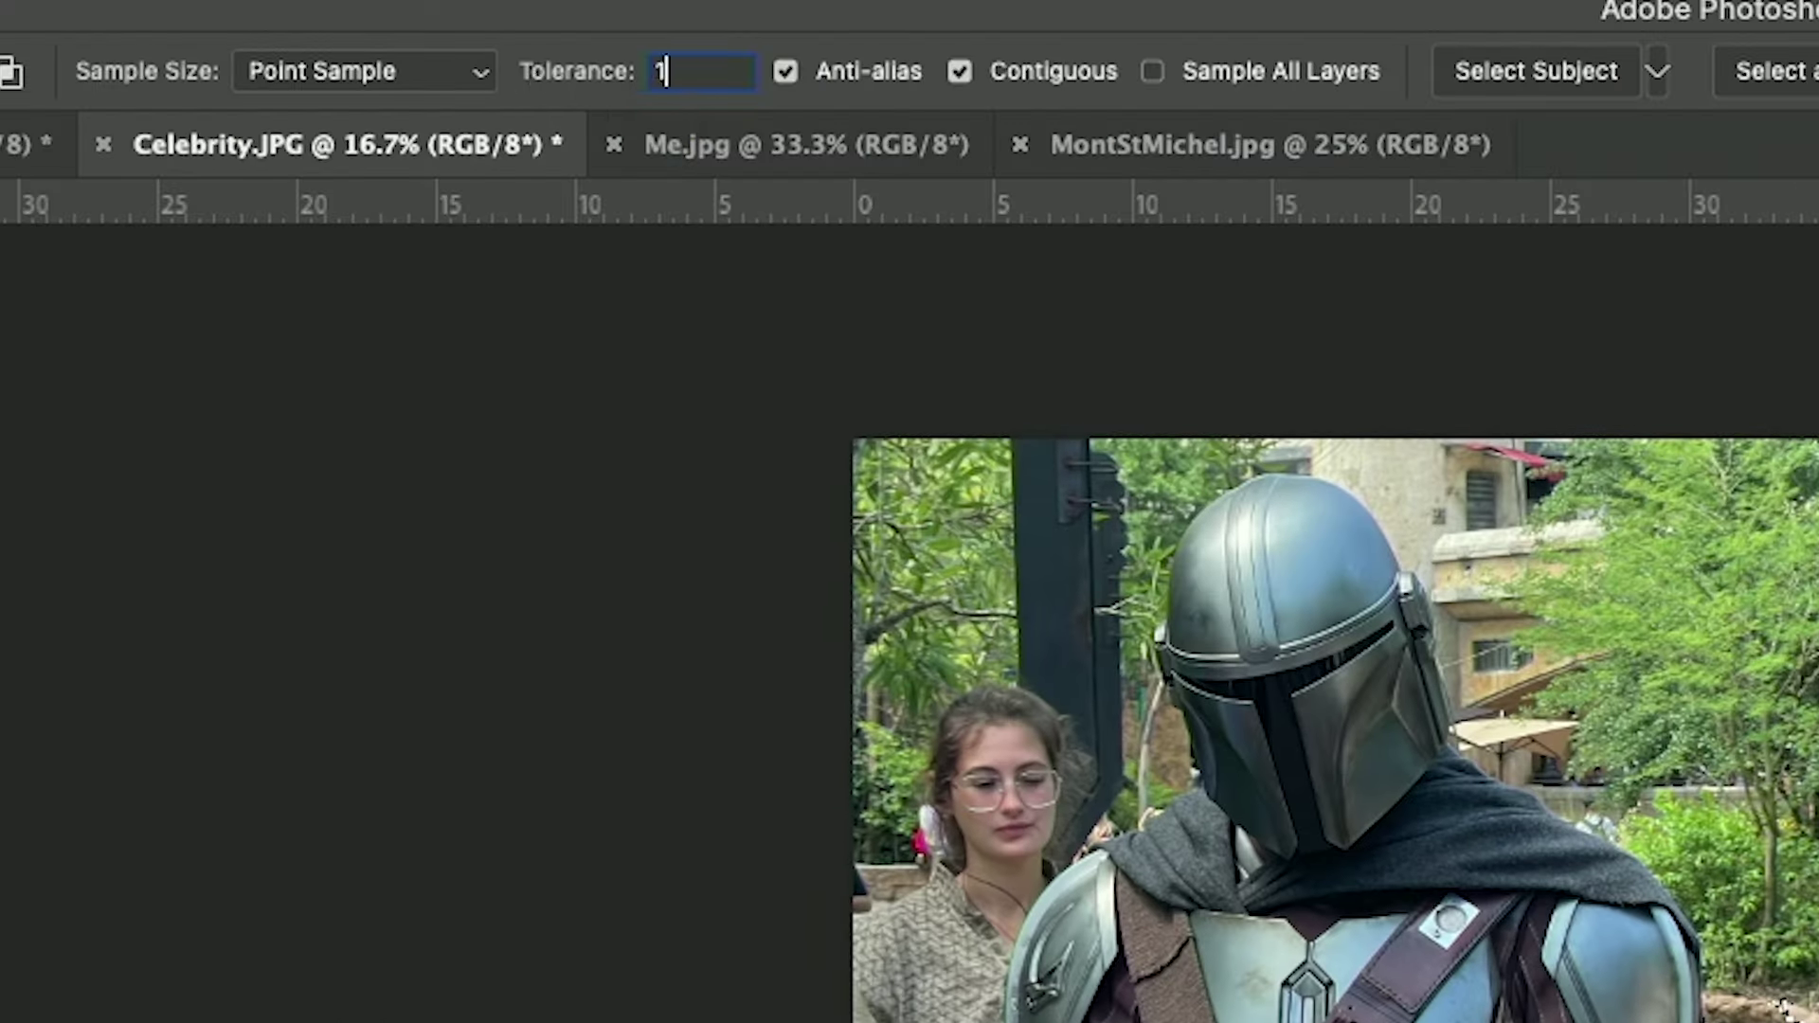
# Reset the Tolerance to 14, reselect the grey road, then clear the selection
pyautogui.write('4')
pyautogui.press('Return')
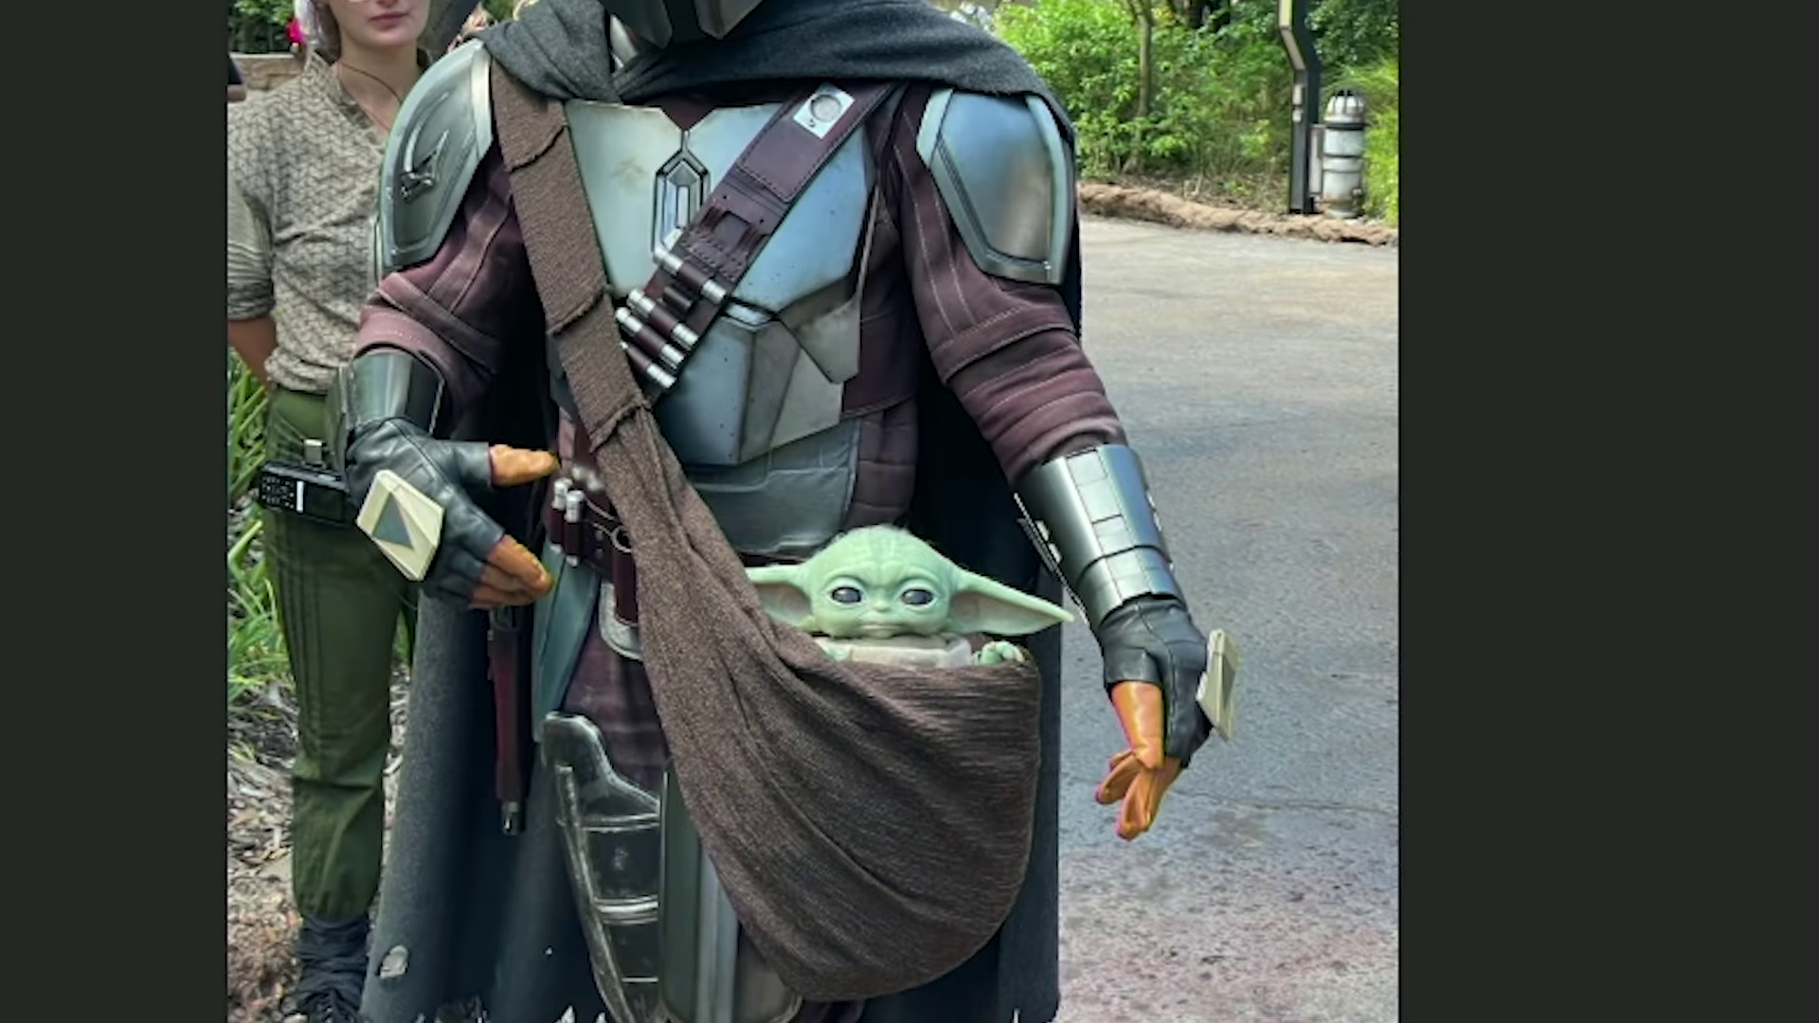
pyautogui.click(1284, 516)
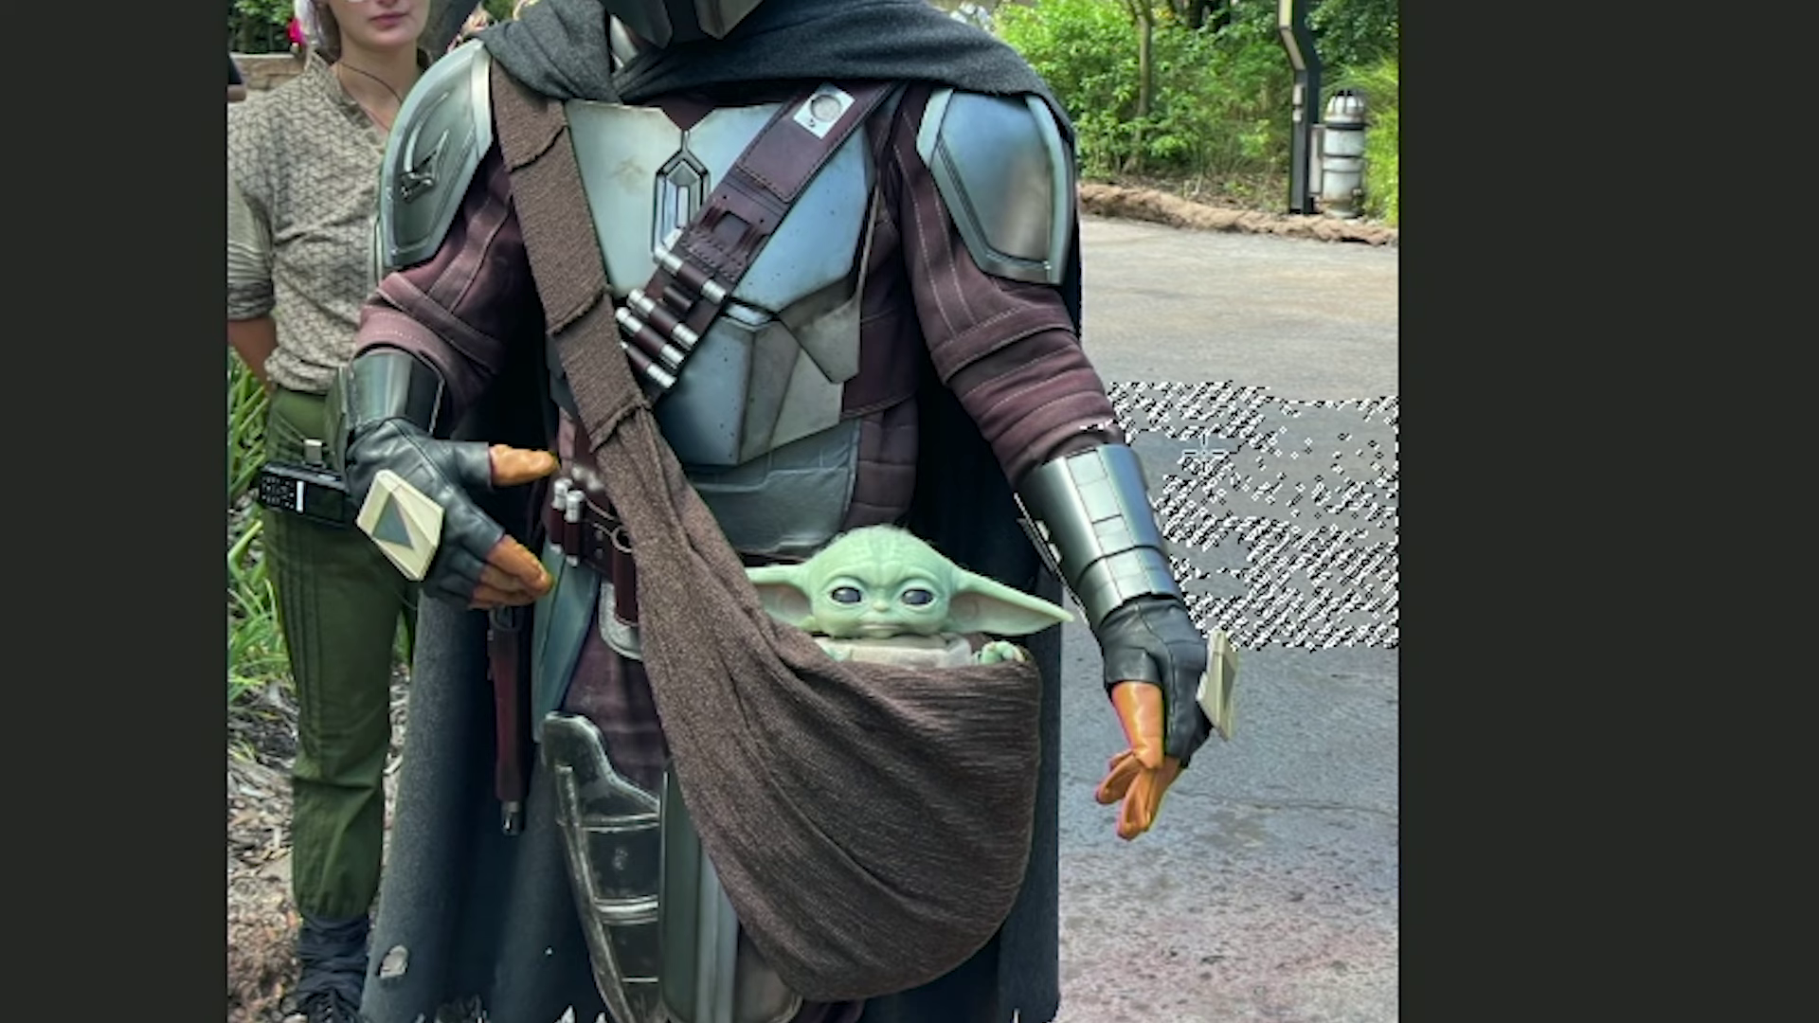
pyautogui.click(1296, 481)
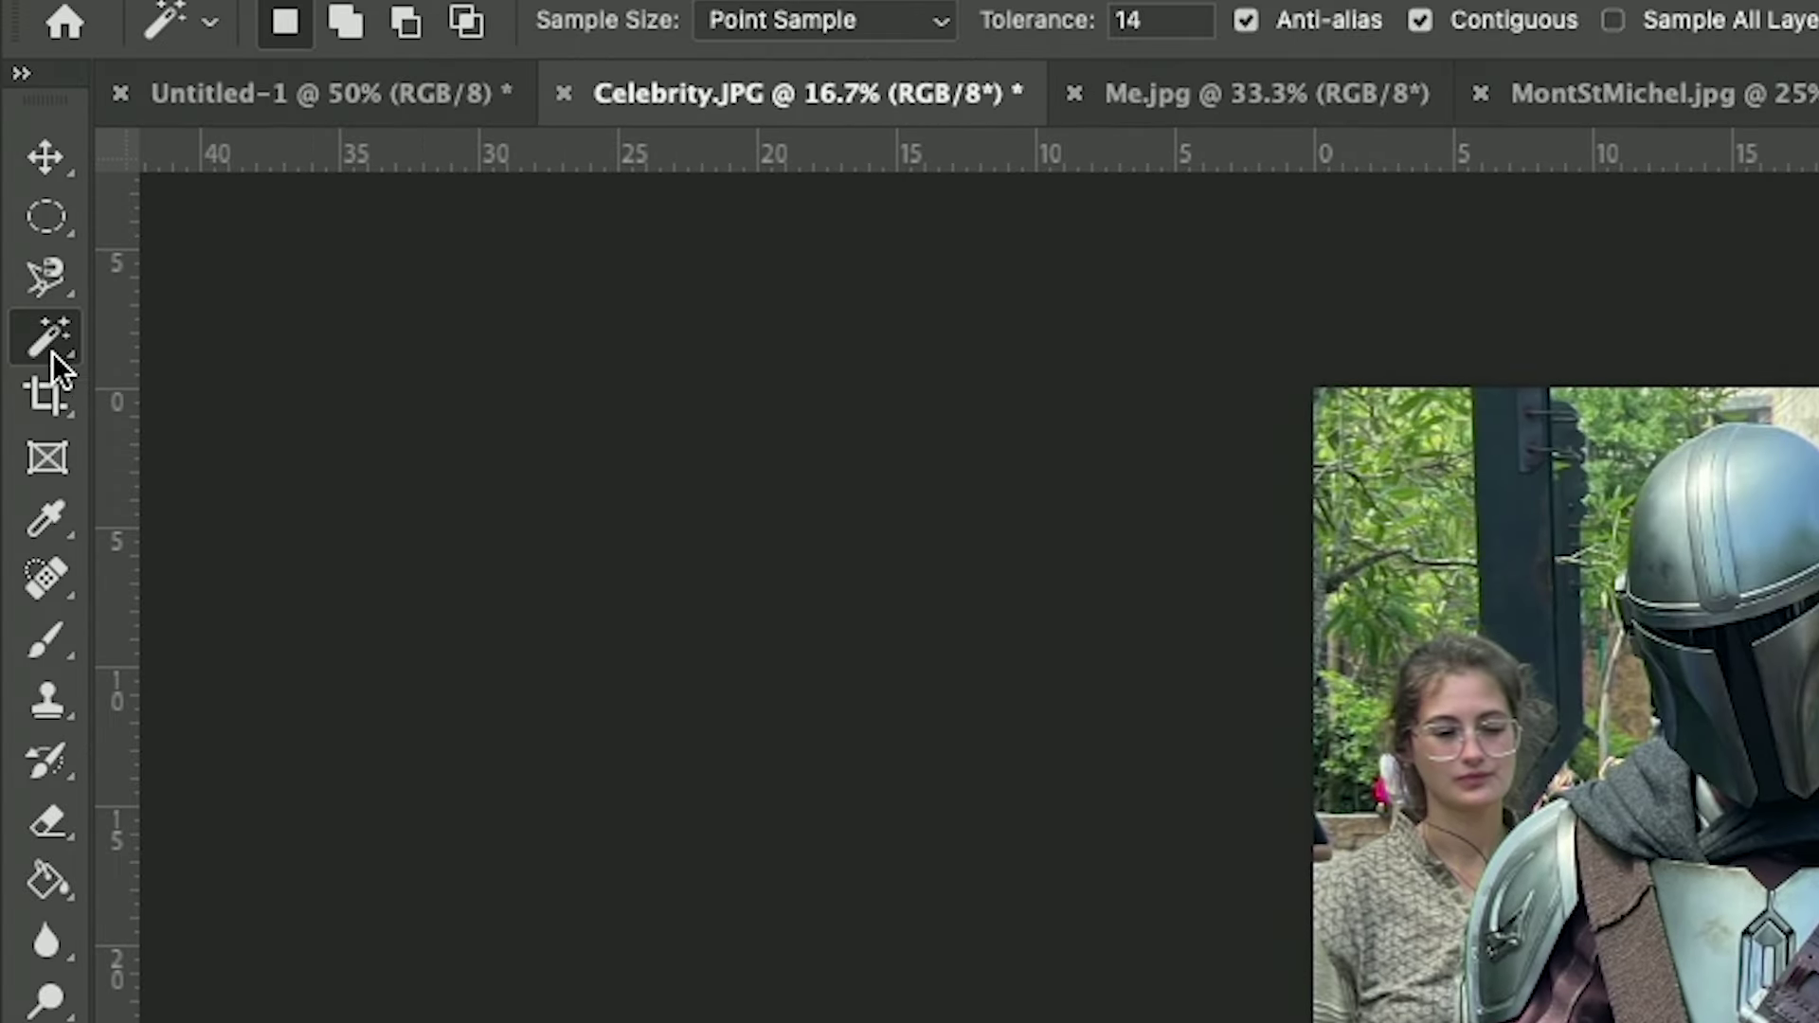
pyautogui.rightClick(53, 353)
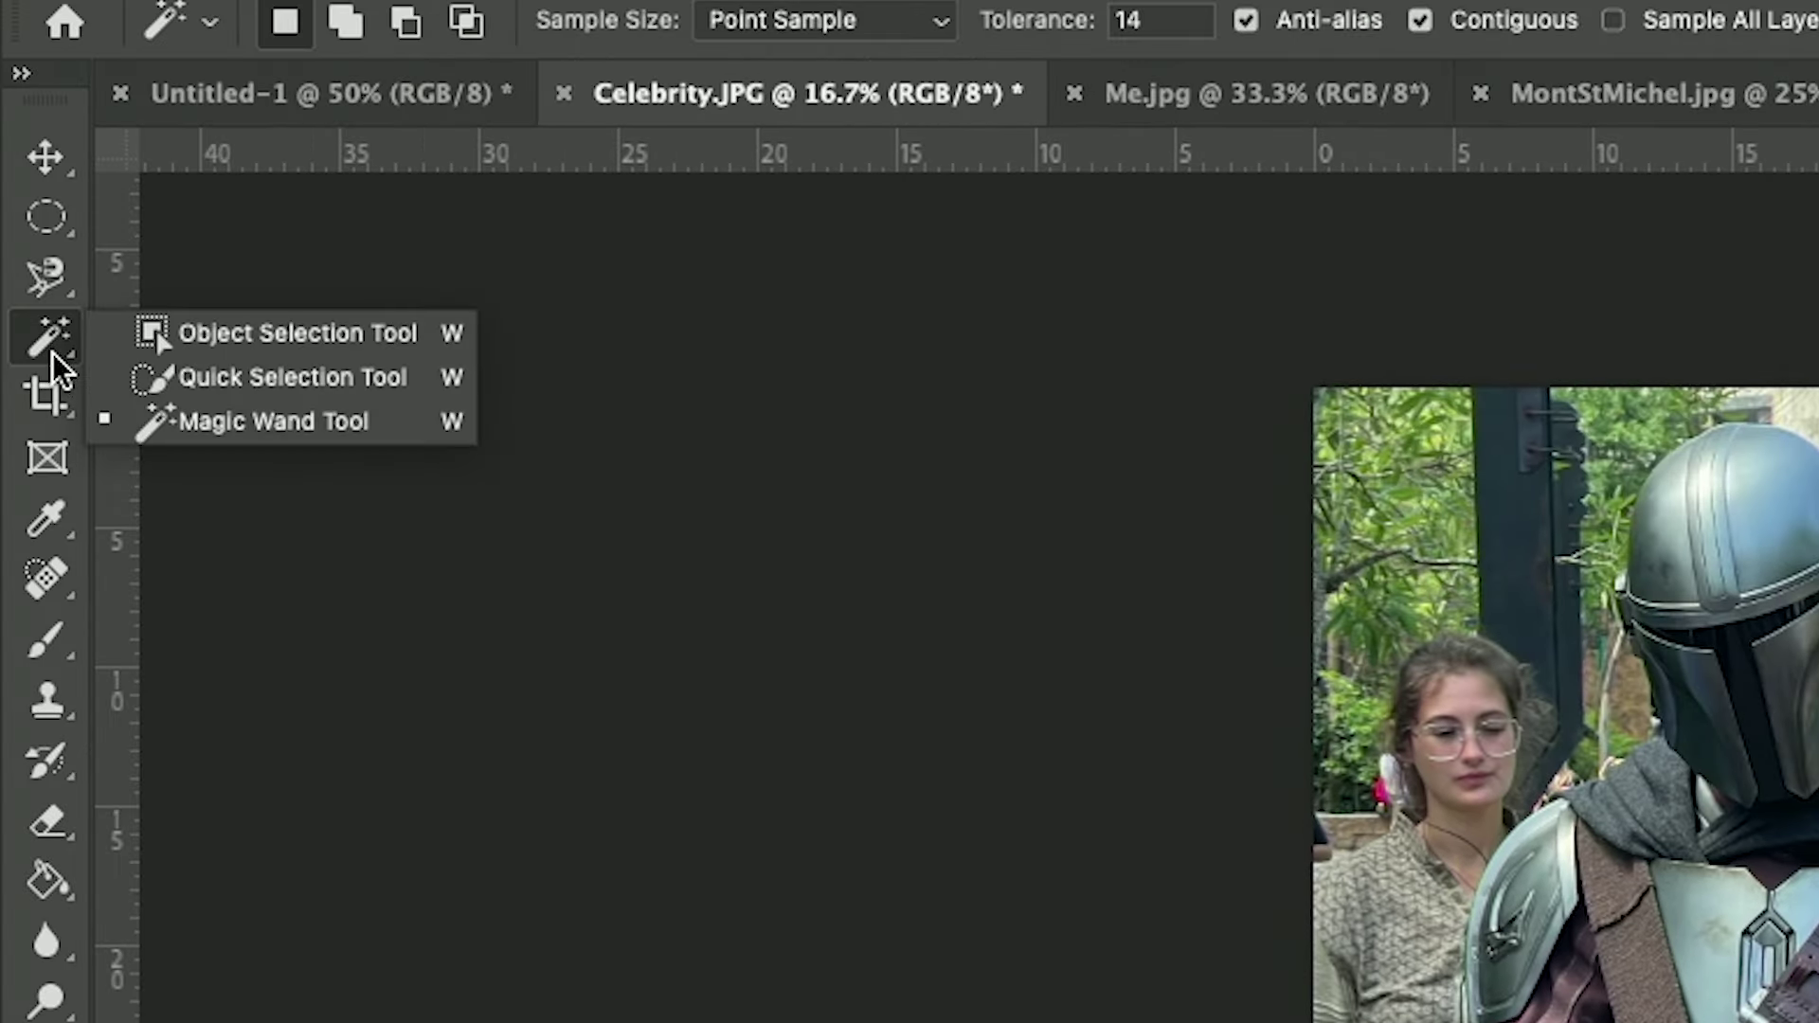
# Quick-select the Mandalorian's glove, bag, chest plate, helmet and upper arm
pyautogui.click(305, 391)
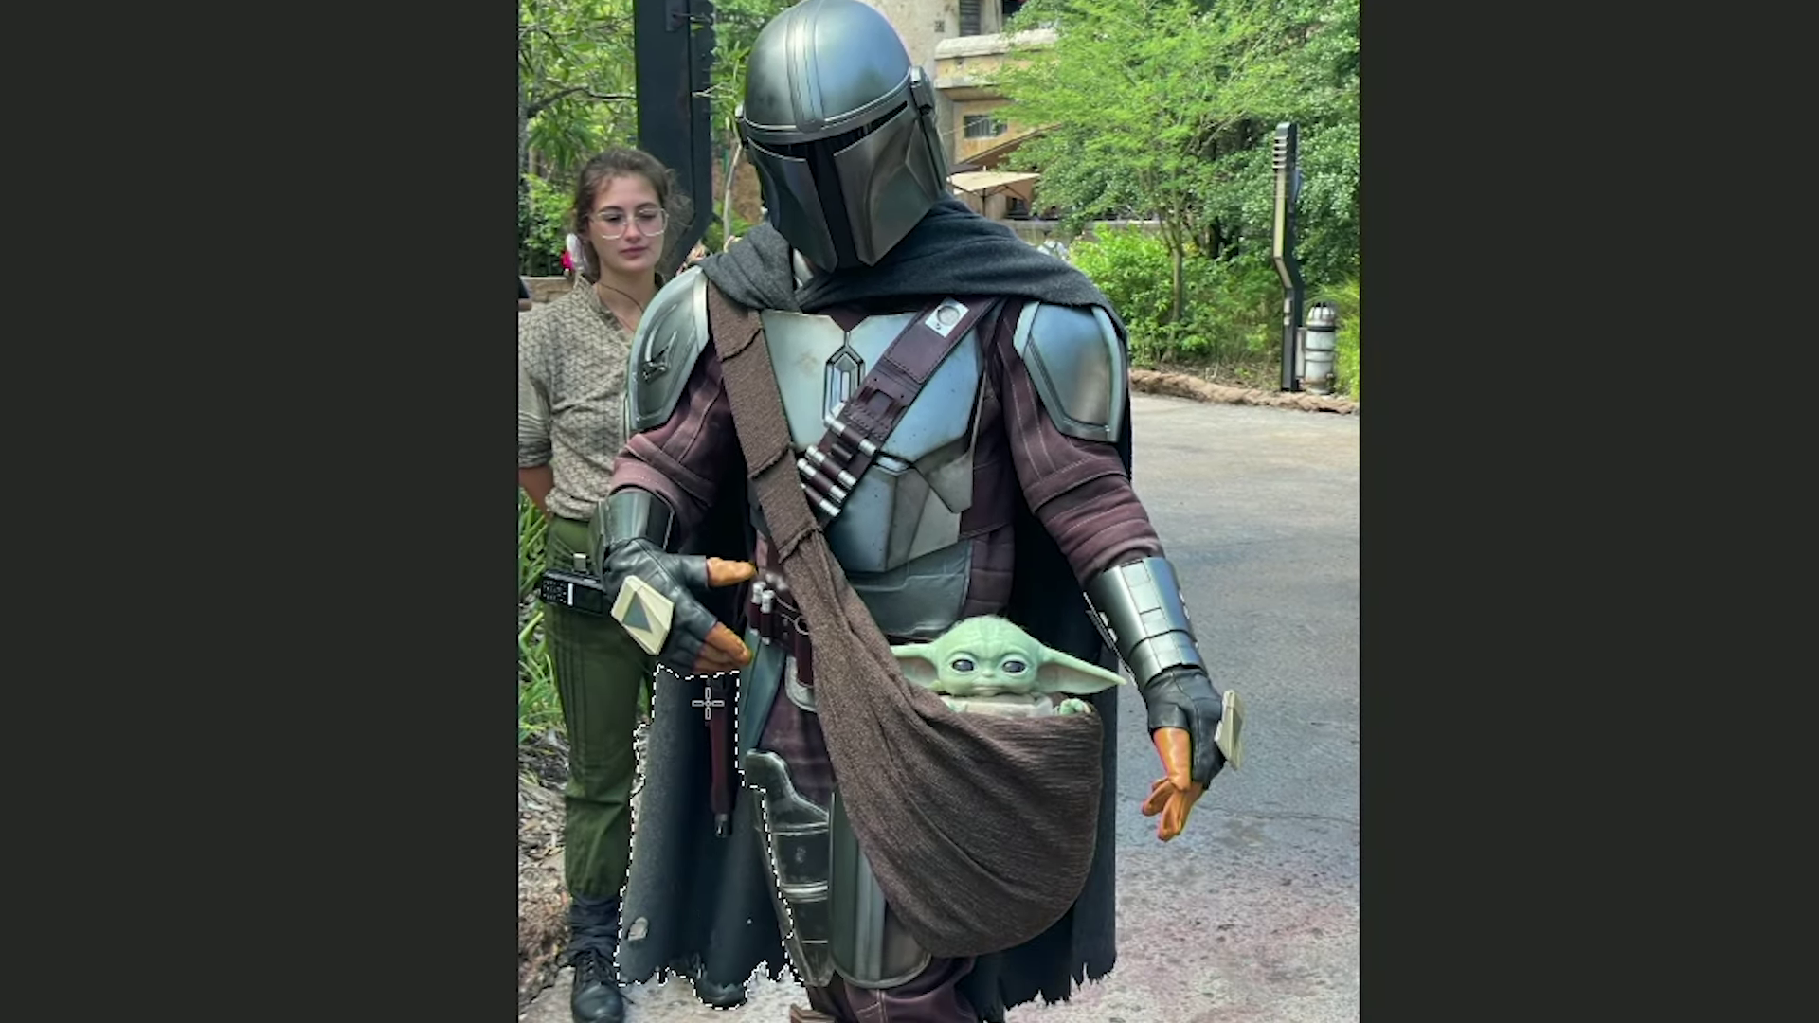
pyautogui.moveTo(708, 703)
pyautogui.mouseDown()
pyautogui.moveTo(701, 597)
pyautogui.moveTo(642, 552)
pyautogui.moveTo(643, 455)
pyautogui.moveTo(668, 331)
pyautogui.moveTo(720, 303)
pyautogui.moveTo(702, 480)
pyautogui.moveTo(805, 436)
pyautogui.moveTo(805, 407)
pyautogui.moveTo(843, 635)
pyautogui.moveTo(770, 595)
pyautogui.moveTo(830, 910)
pyautogui.moveTo(882, 663)
pyautogui.moveTo(881, 990)
pyautogui.moveTo(858, 872)
pyautogui.mouseUp()
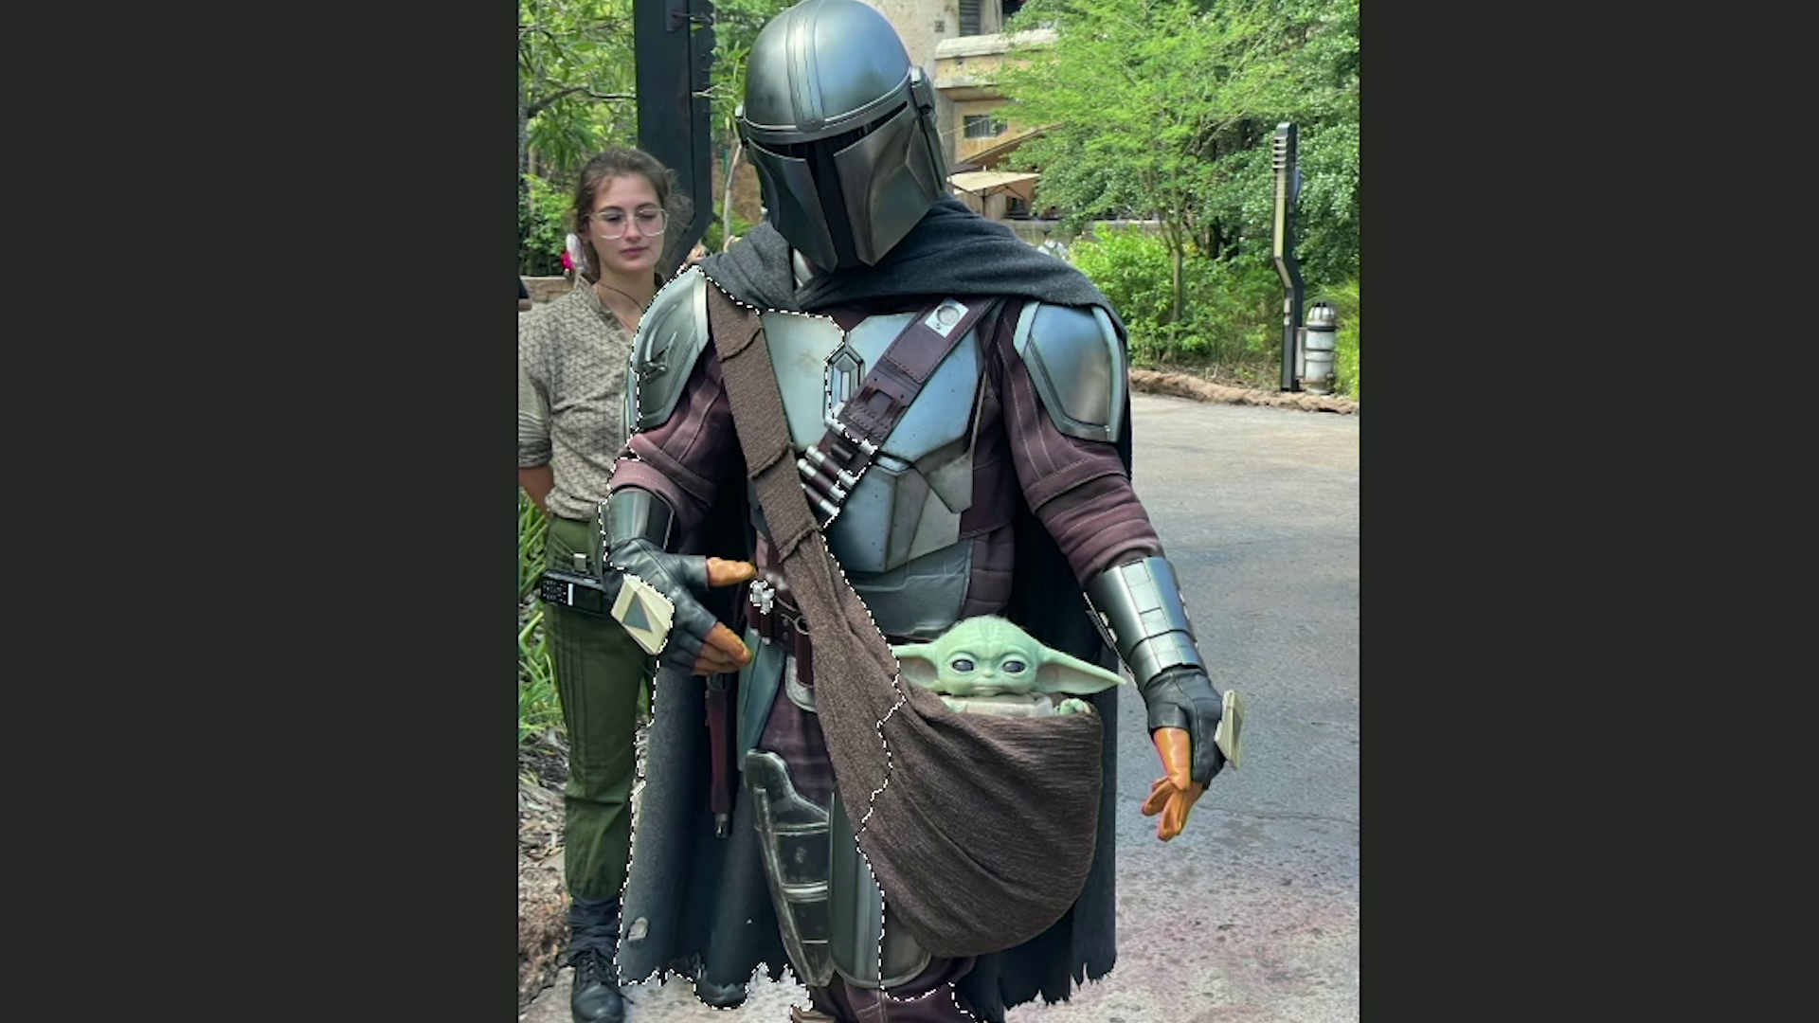
pyautogui.moveTo(929, 1001); pyautogui.dragTo(989, 950)
pyautogui.moveTo(1008, 631)
pyautogui.mouseDown()
pyautogui.moveTo(961, 662)
pyautogui.moveTo(872, 574)
pyautogui.moveTo(847, 452)
pyautogui.mouseUp()
pyautogui.moveTo(850, 227)
pyautogui.mouseDown()
pyautogui.moveTo(807, 179)
pyautogui.moveTo(828, 93)
pyautogui.moveTo(798, 38)
pyautogui.moveTo(796, 70)
pyautogui.moveTo(790, 29)
pyautogui.mouseUp()
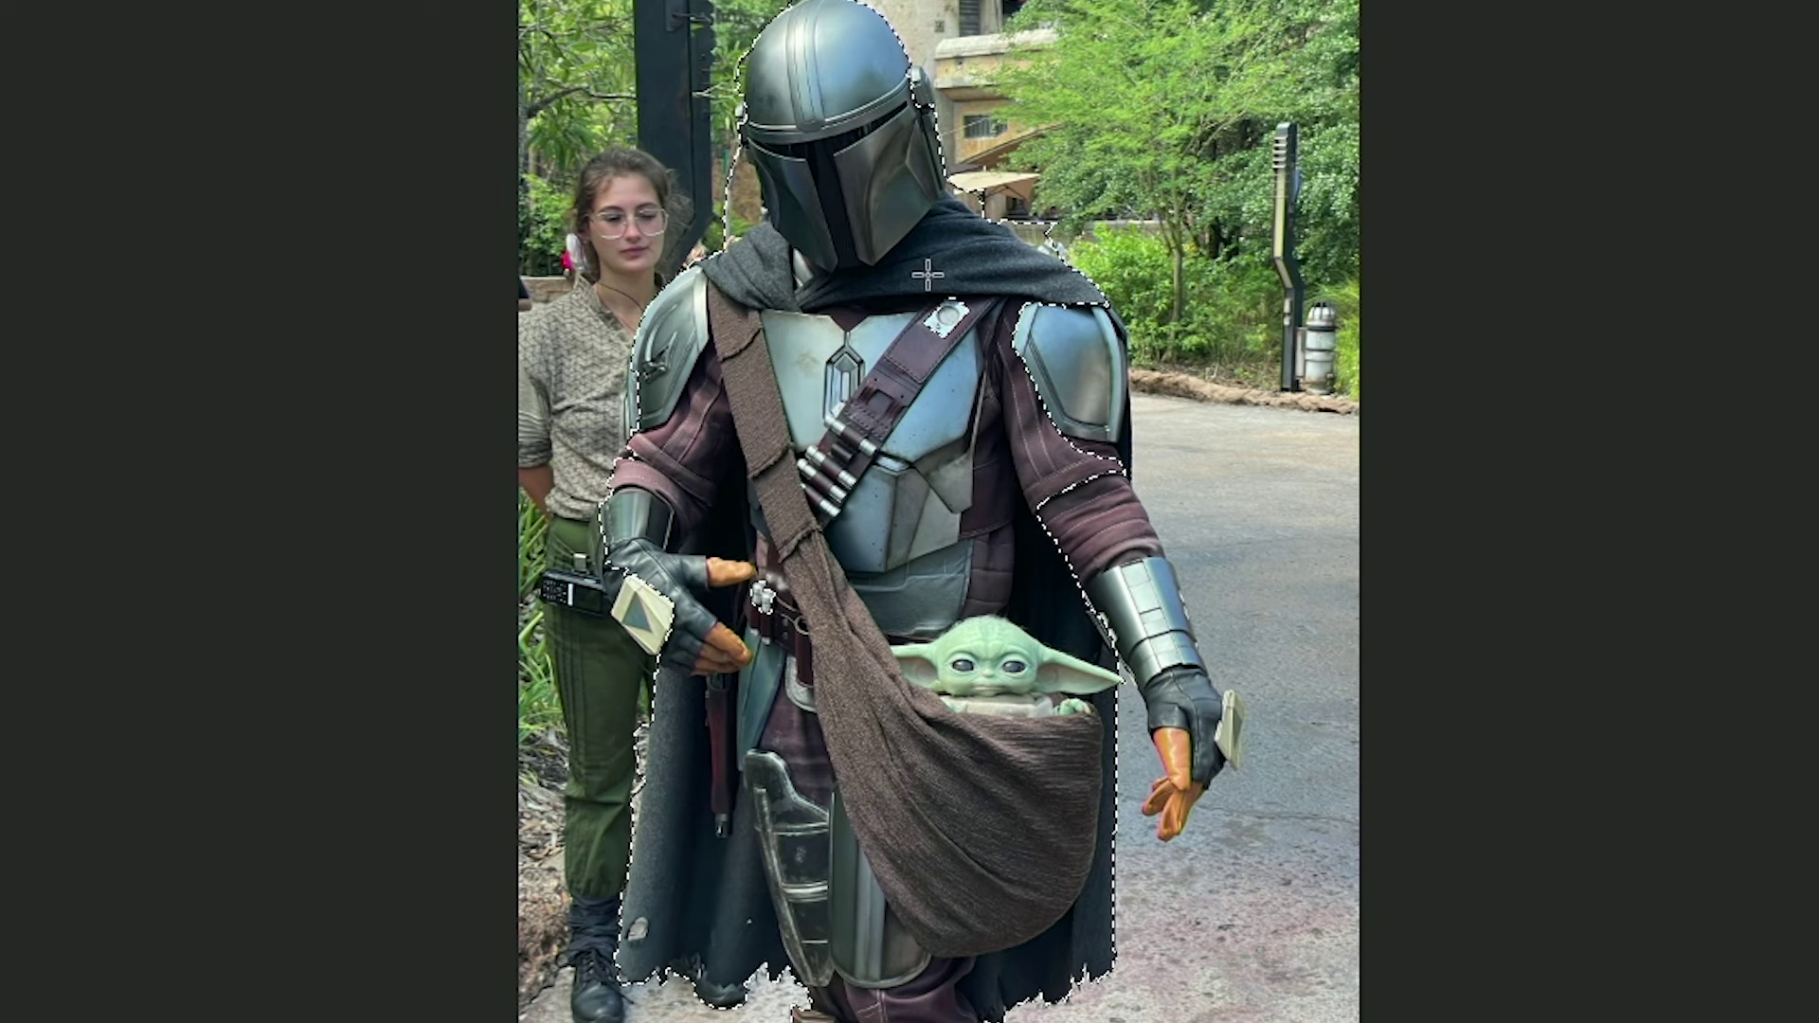
pyautogui.moveTo(1077, 434)
pyautogui.mouseDown()
pyautogui.moveTo(1093, 508)
pyautogui.moveTo(1055, 362)
pyautogui.moveTo(1104, 543)
pyautogui.moveTo(1200, 766)
pyautogui.moveTo(1188, 740)
pyautogui.moveTo(1181, 787)
pyautogui.mouseUp()
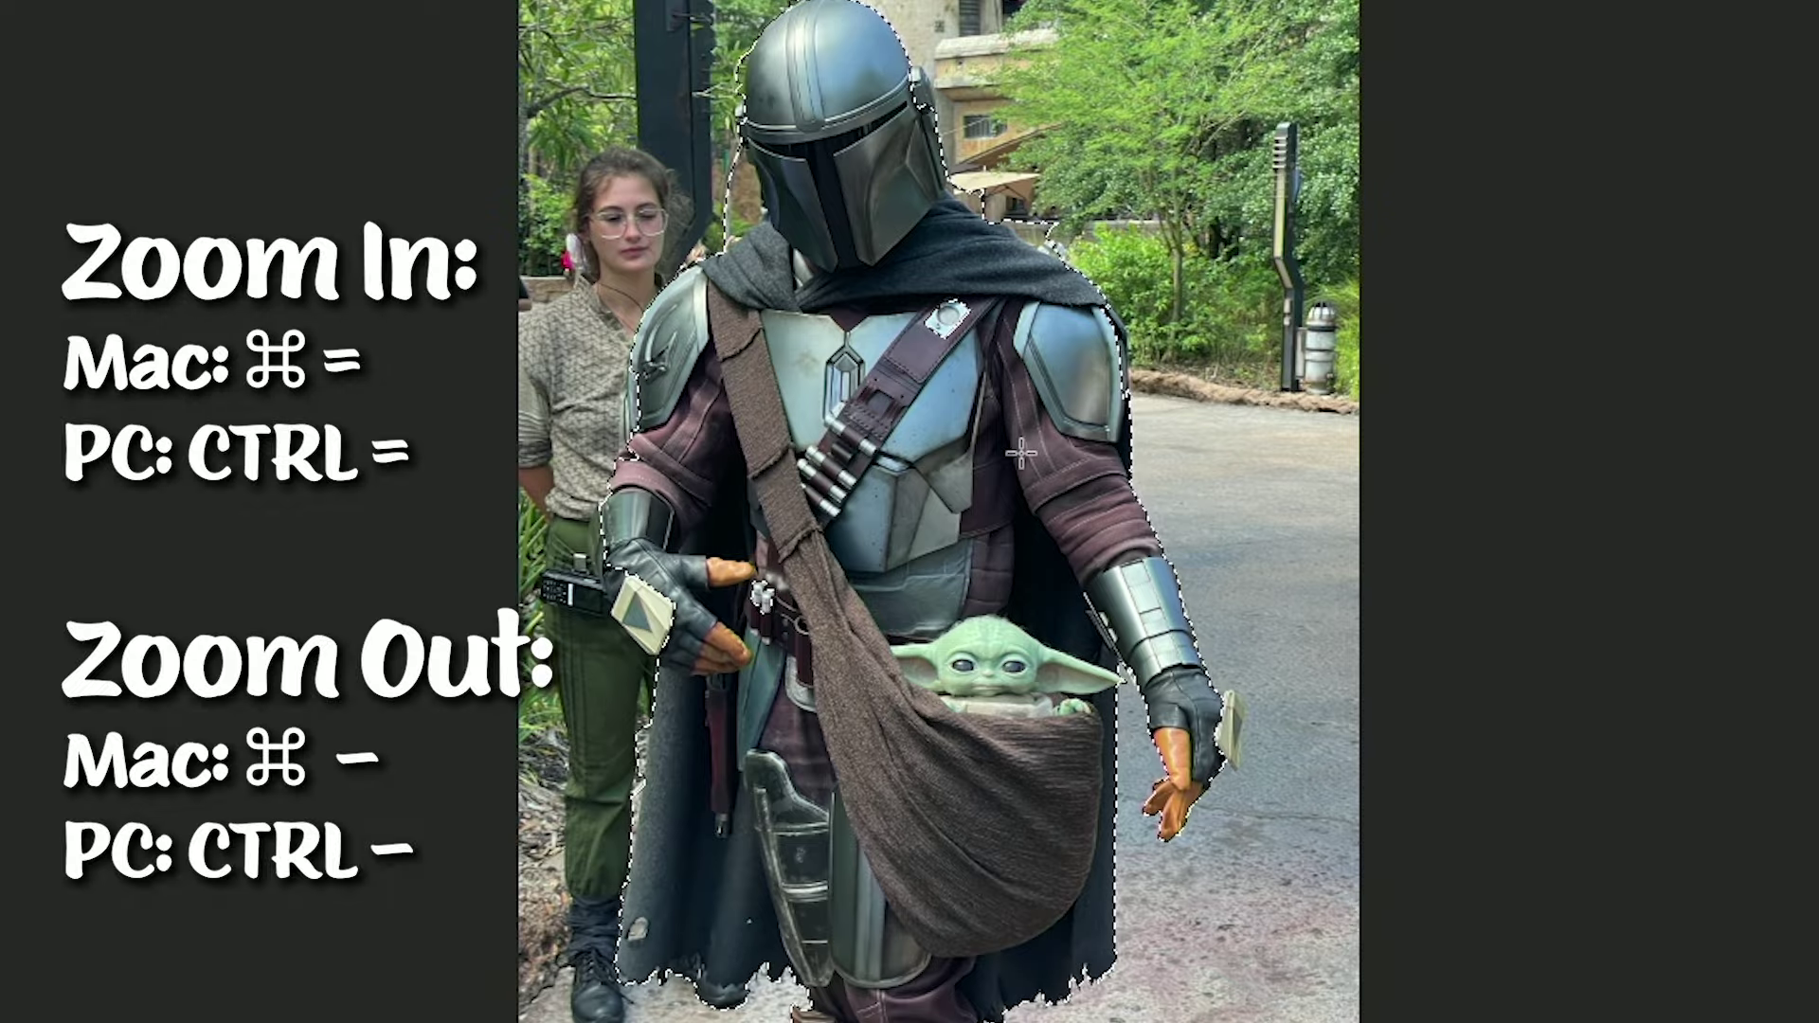
# Zoom in and pan around the cape hem, leg and shin guard to check the selection edge
pyautogui.hotkey('ctrl', '=')
pyautogui.hotkey('ctrl', '=')
pyautogui.hotkey('ctrl', '=')
pyautogui.hotkey('ctrl', '=')
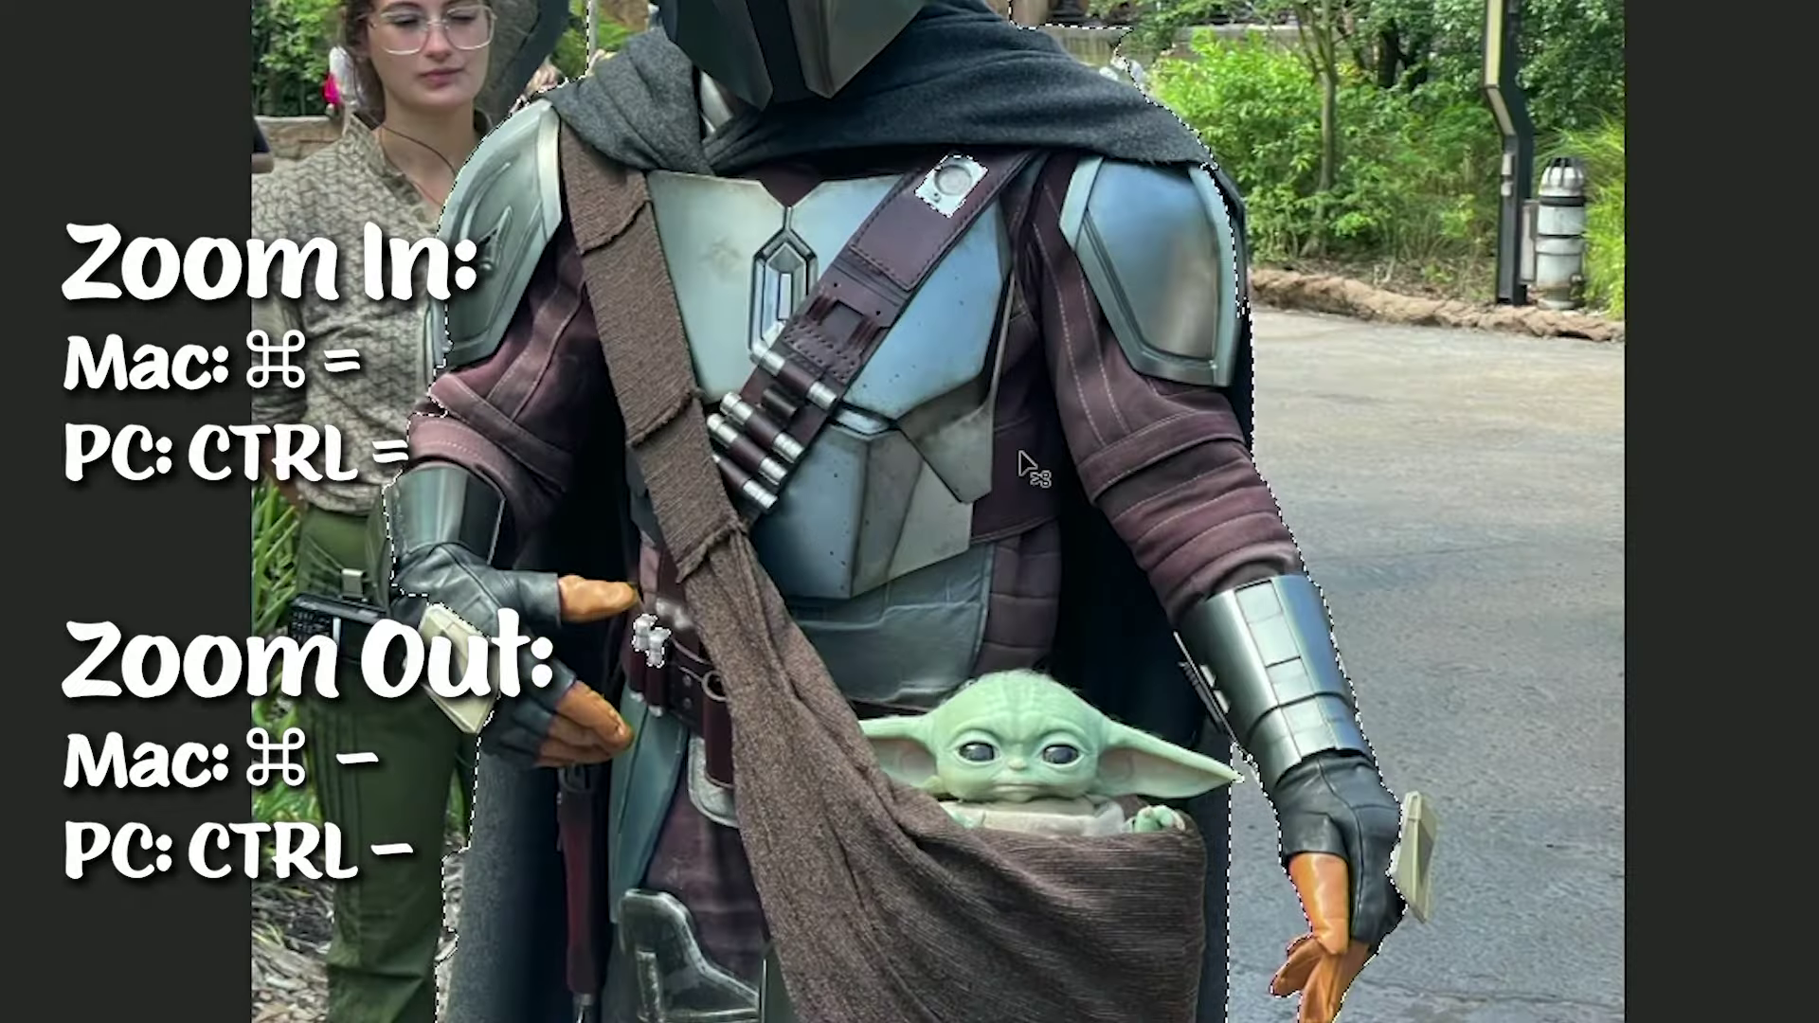
pyautogui.scroll(-10, 1021, 454)
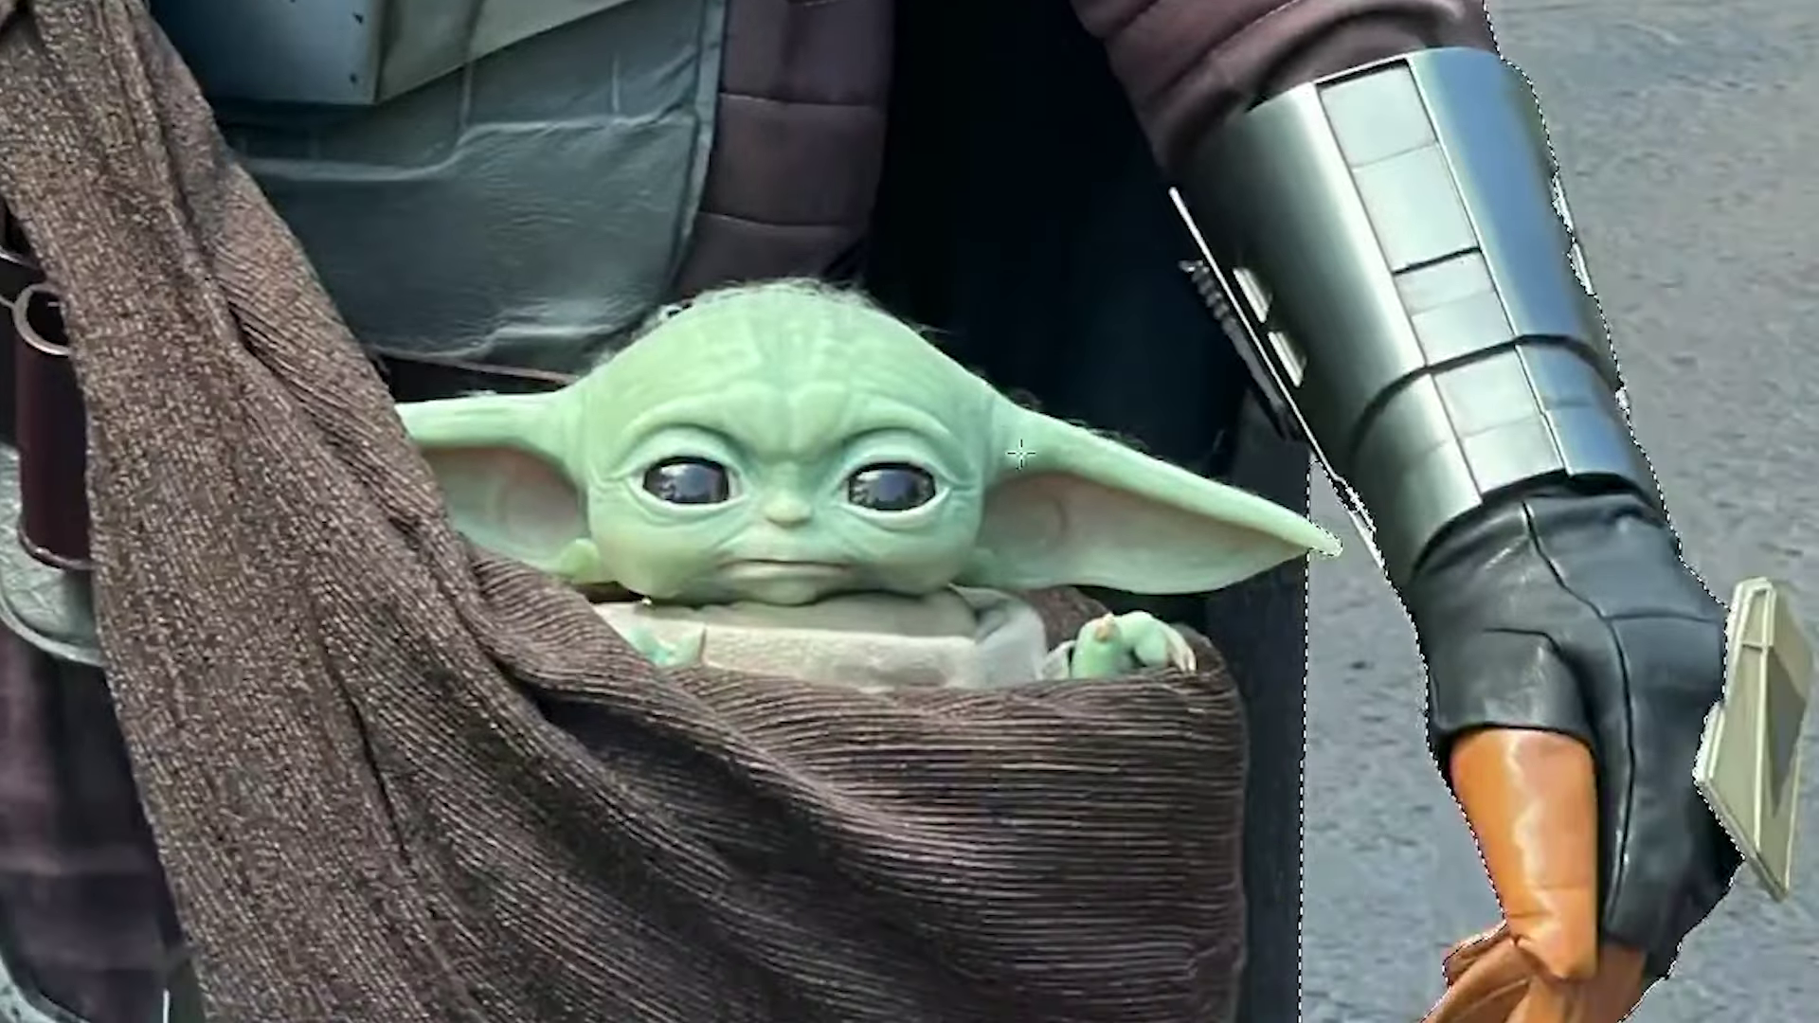
pyautogui.scroll(-4, 1021, 454)
pyautogui.hscroll(-5, 1021, 454)
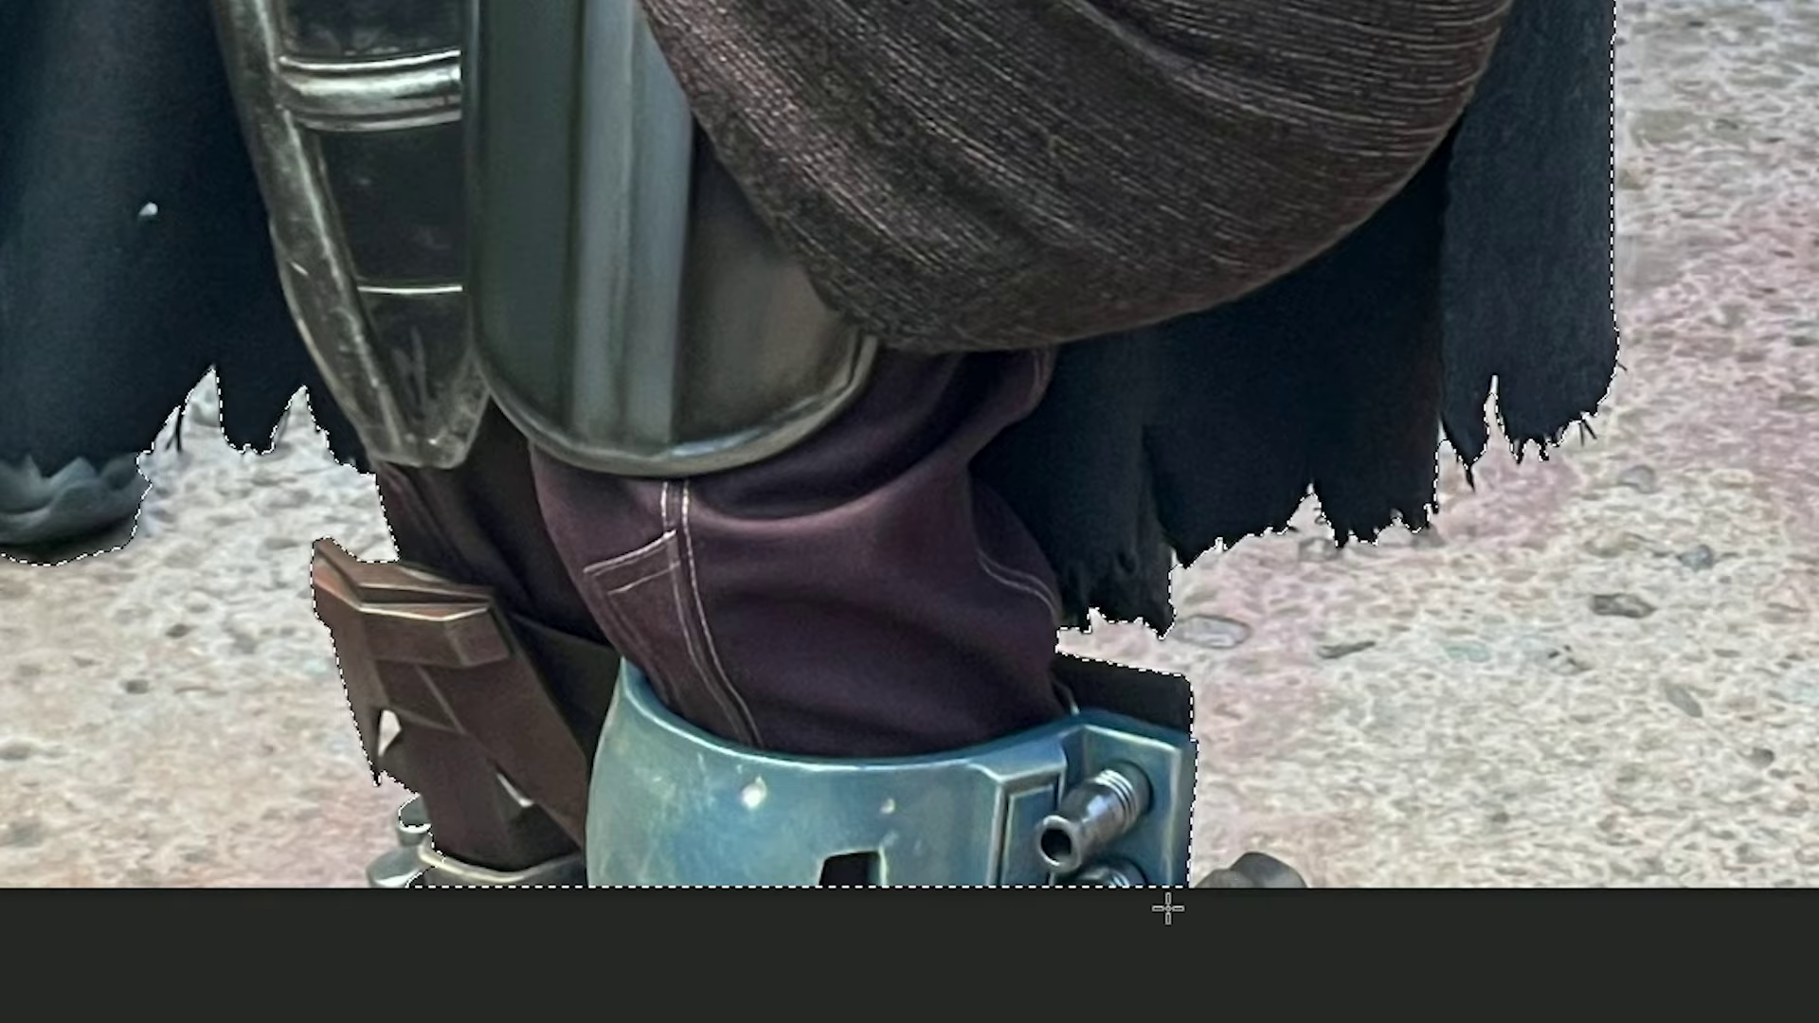
pyautogui.hscroll(-3, 616, 890)
pyautogui.hscroll(-2, 616, 891)
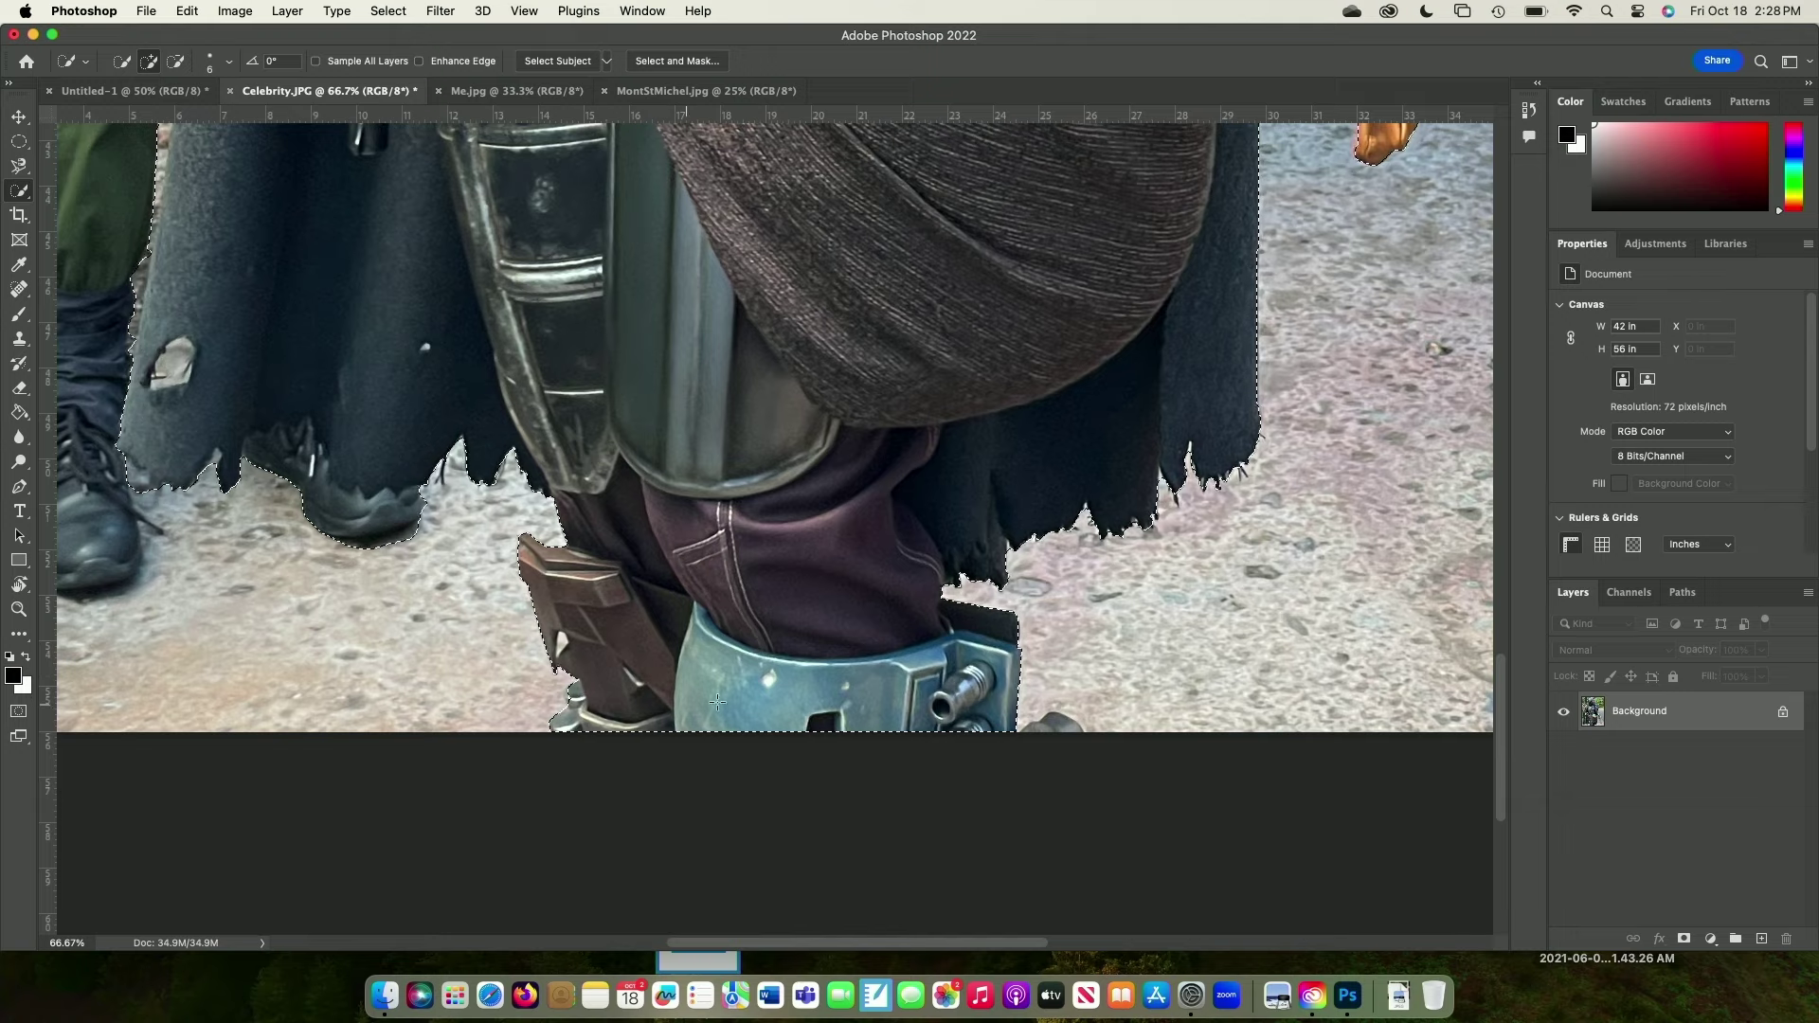
pyautogui.hscroll(-5, 642, 618)
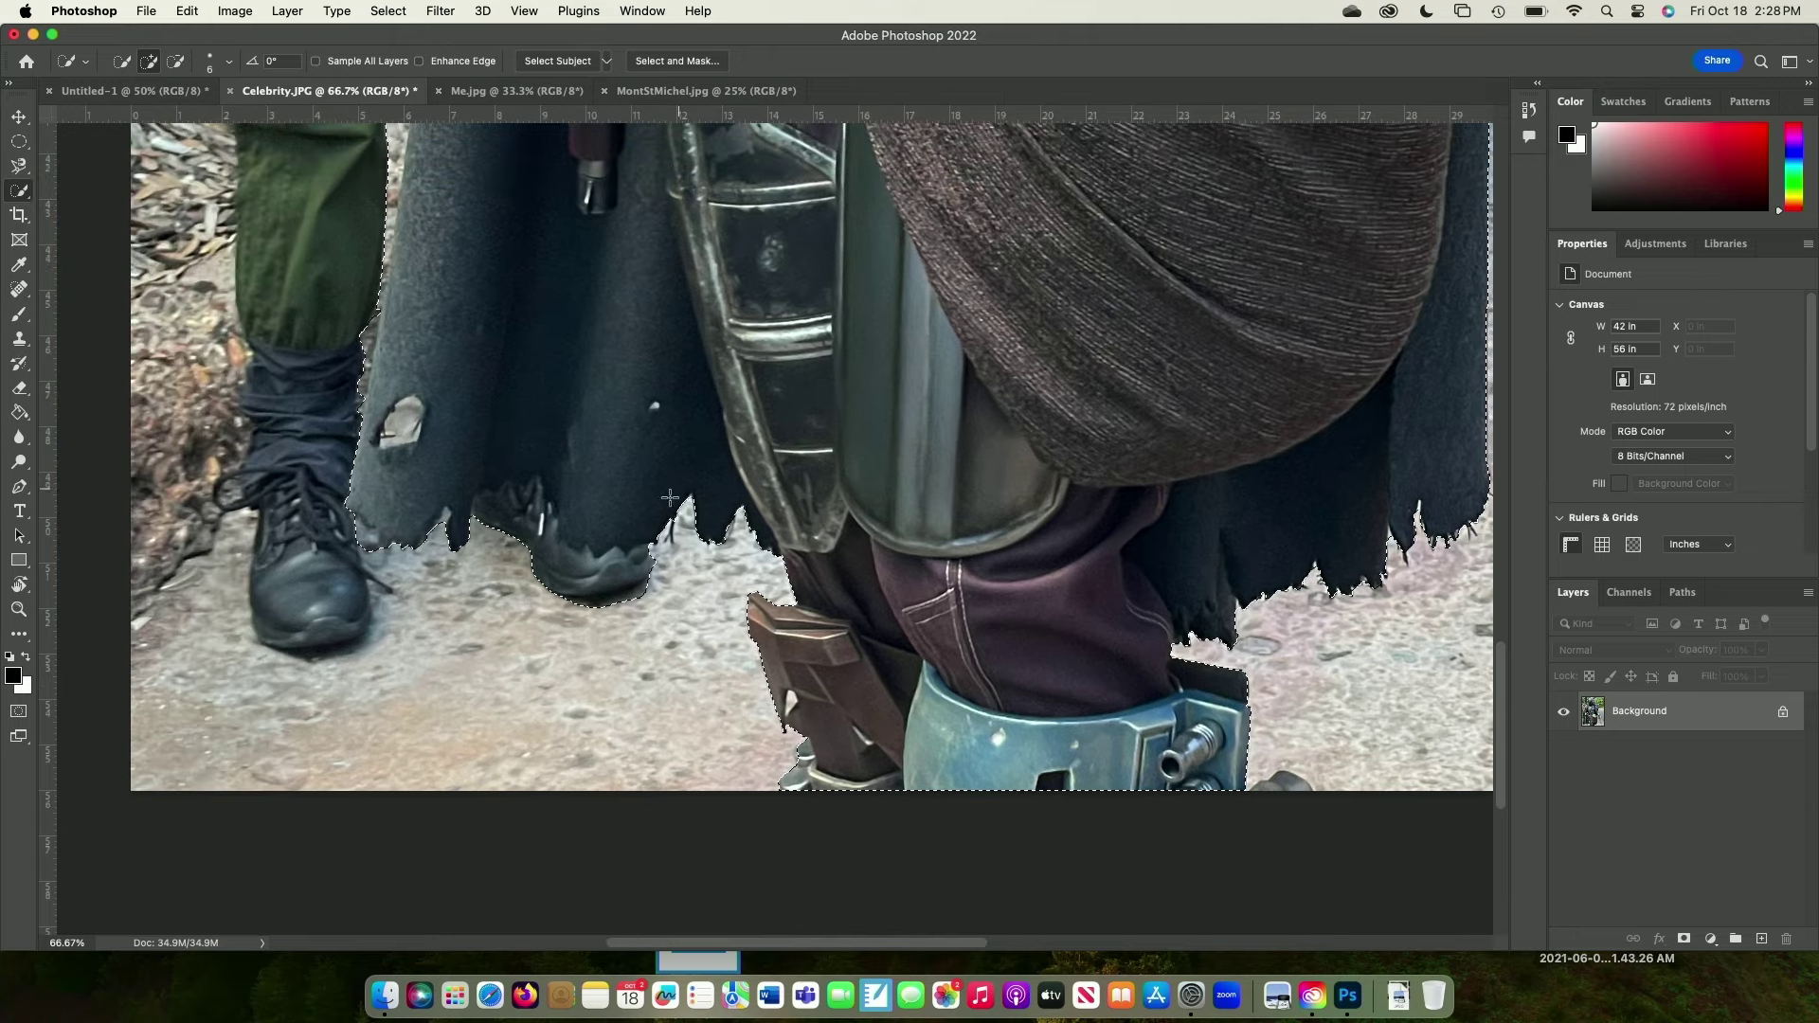
pyautogui.scroll(5, 395, 374)
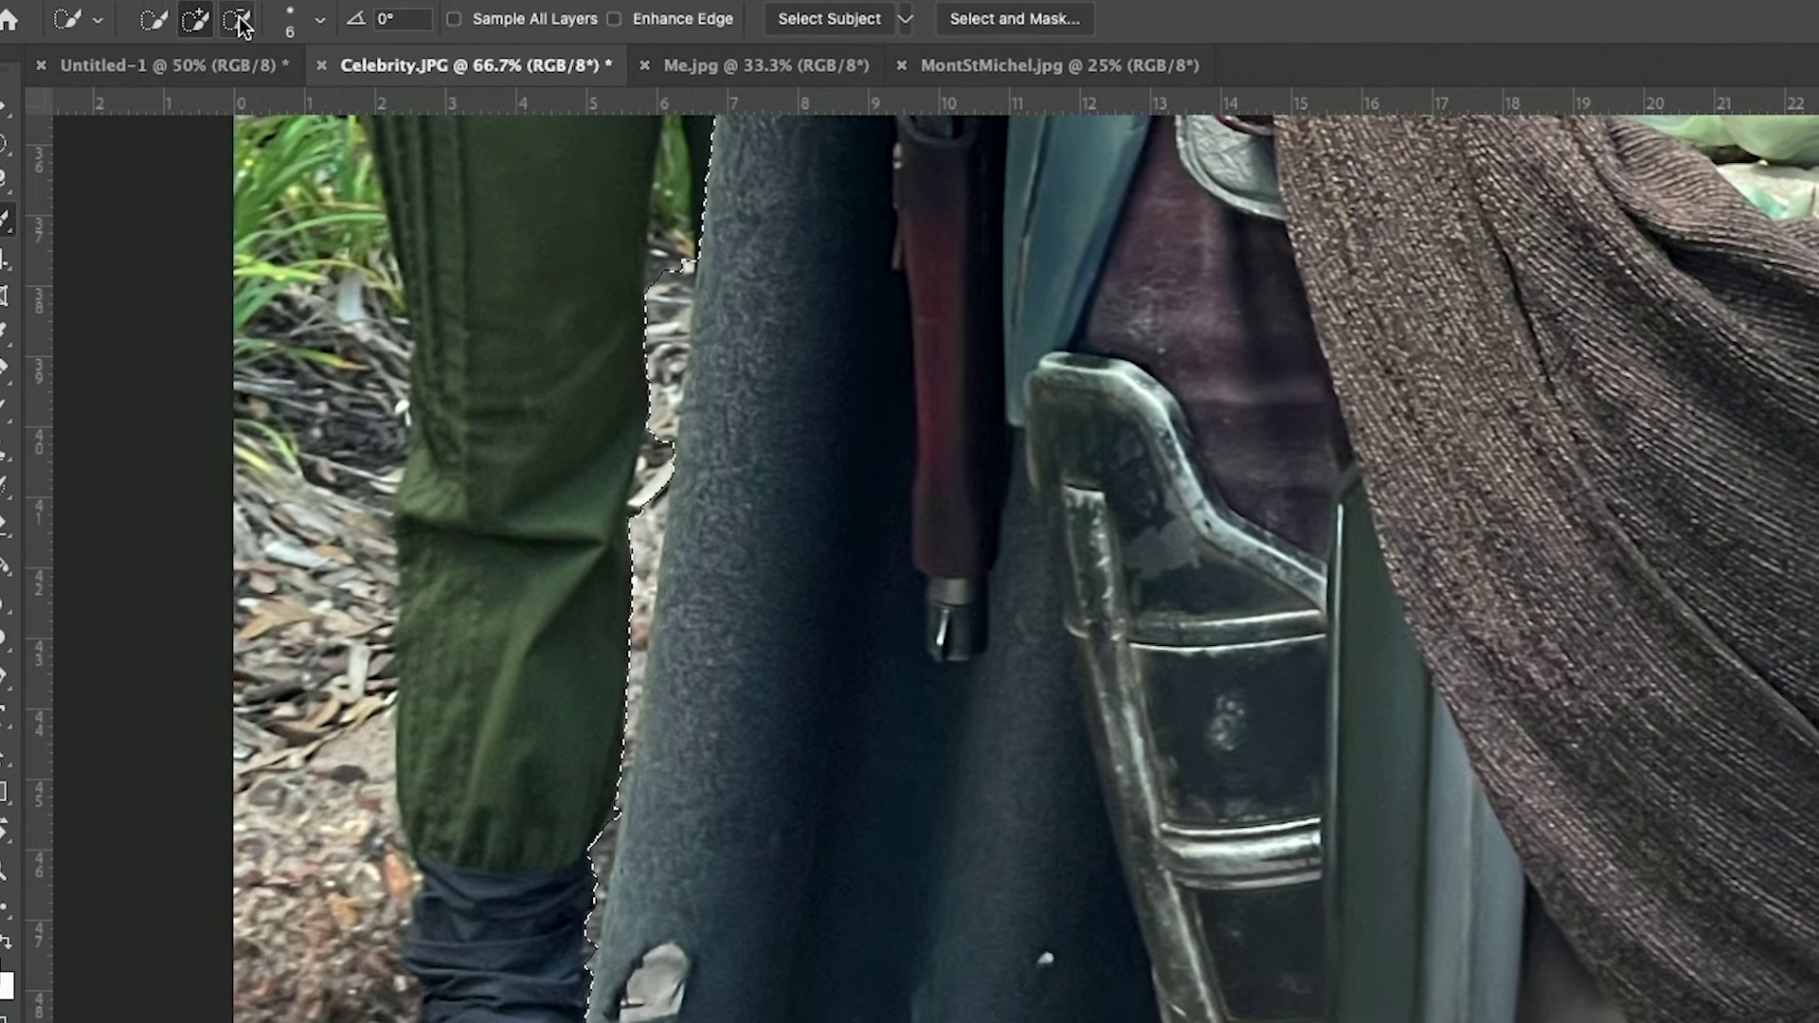
# Subtract the background gap between the leg and coat from the selection
pyautogui.click(238, 20)
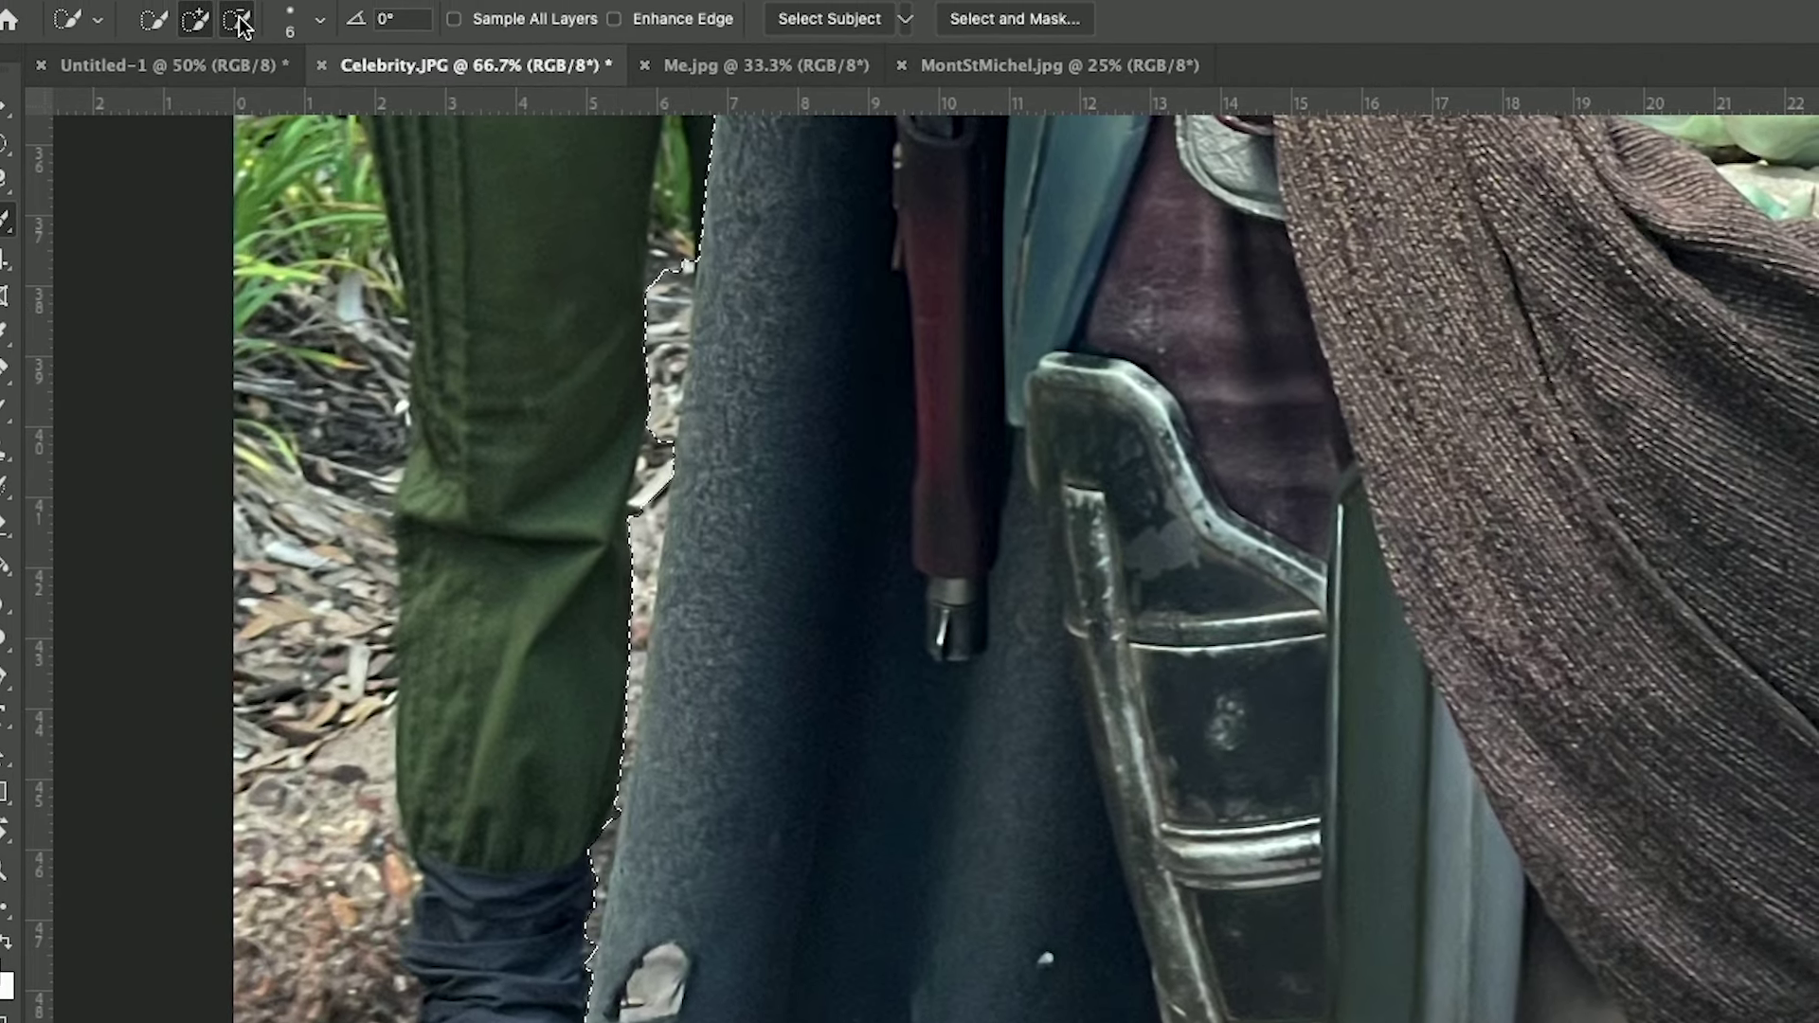
pyautogui.moveTo(667, 272); pyautogui.dragTo(657, 349)
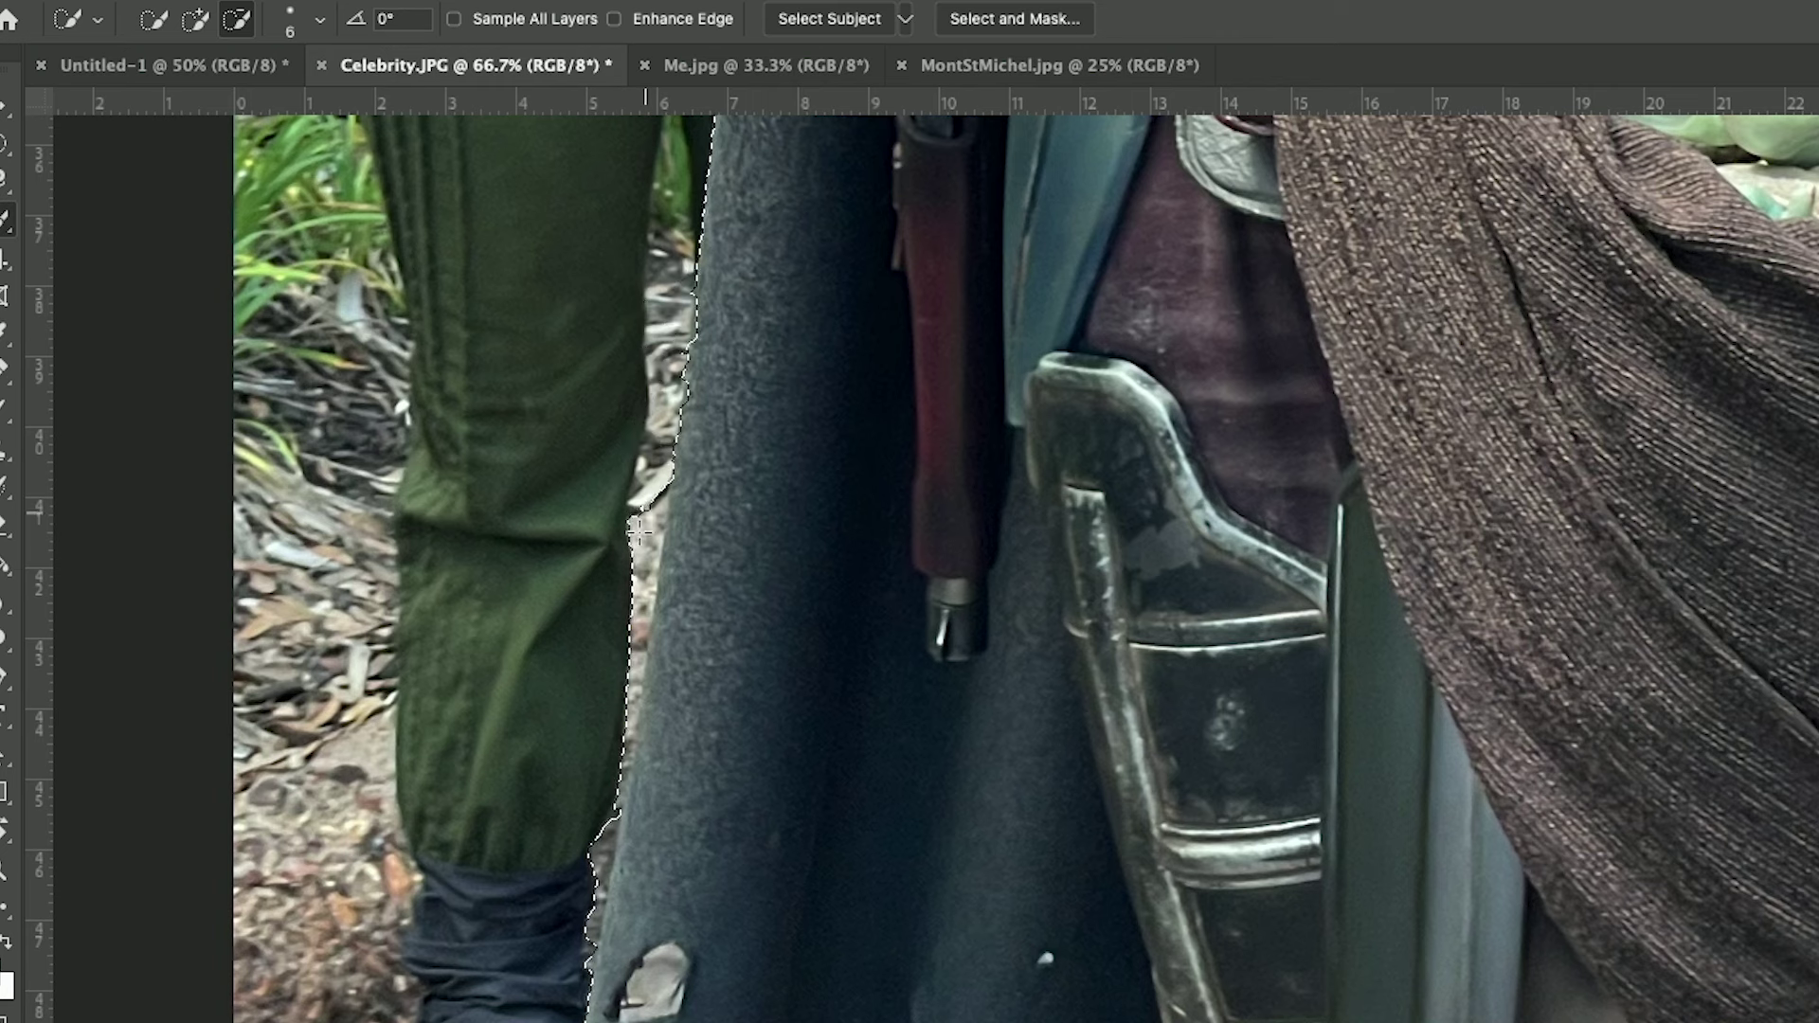
pyautogui.moveTo(643, 558)
pyautogui.mouseDown()
pyautogui.moveTo(579, 885)
pyautogui.moveTo(609, 821)
pyautogui.mouseUp()
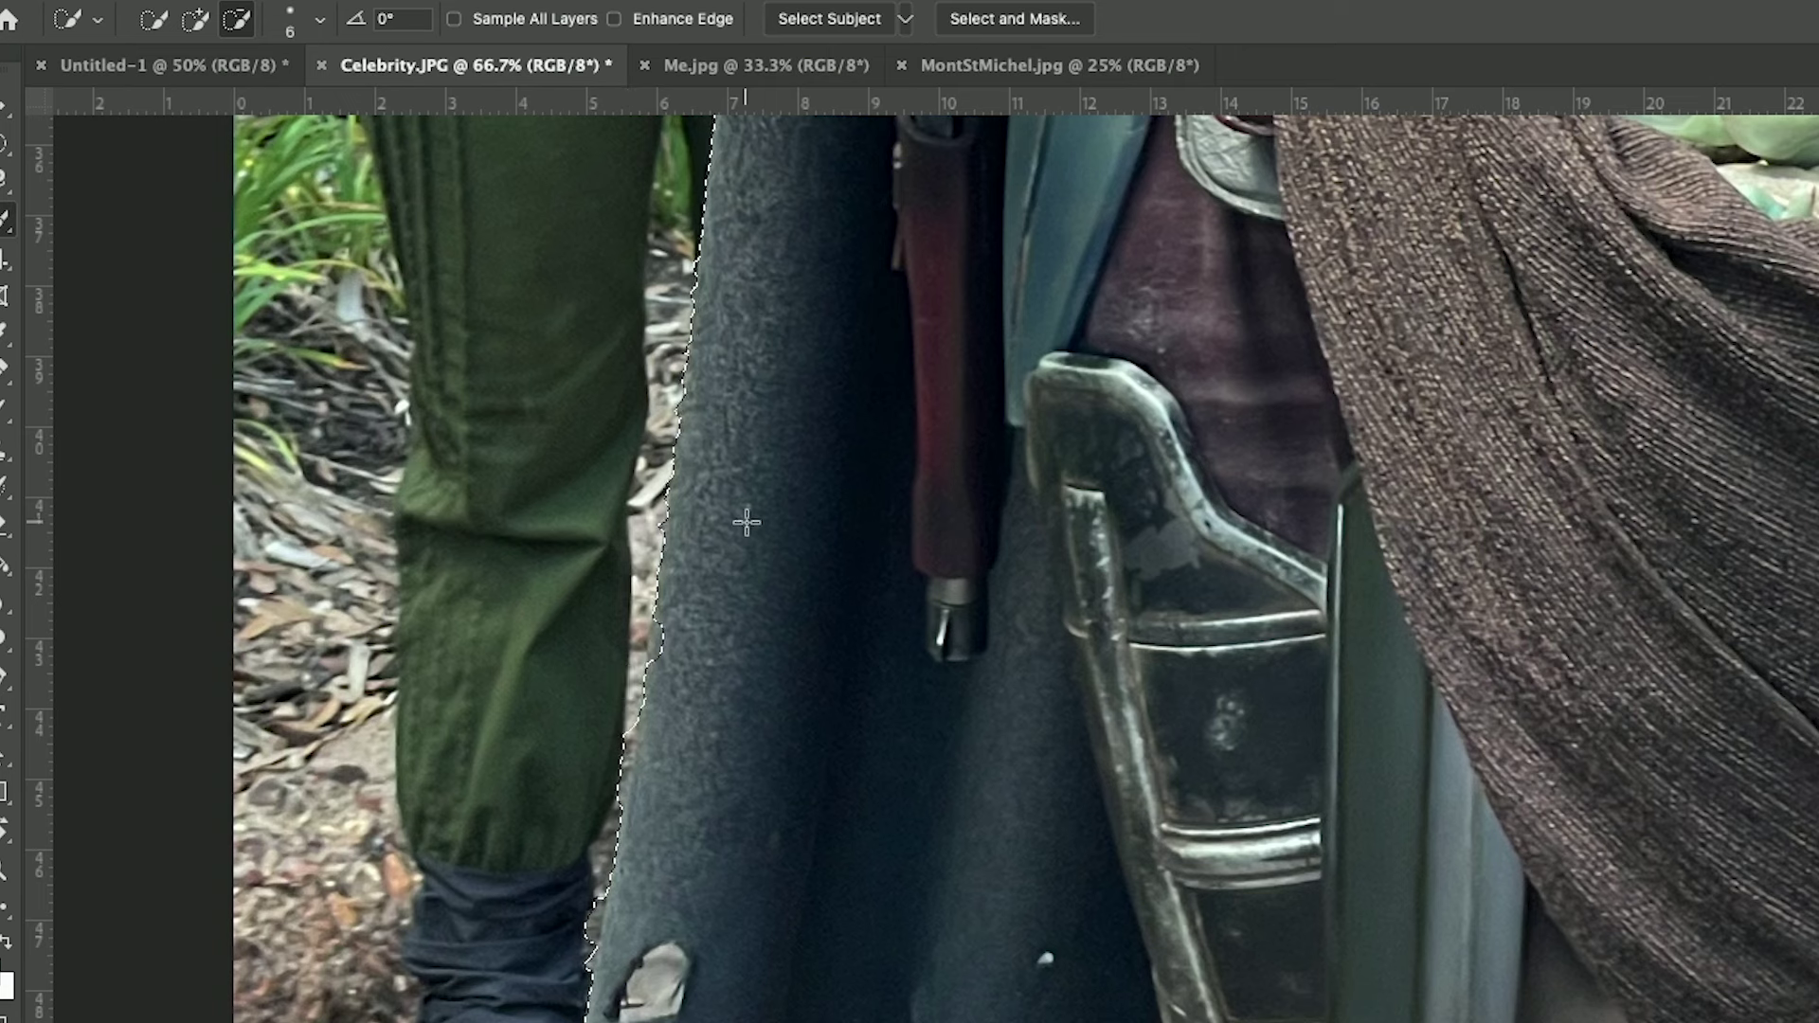
# Add the upper glove and bracer to the selection
pyautogui.click(197, 20)
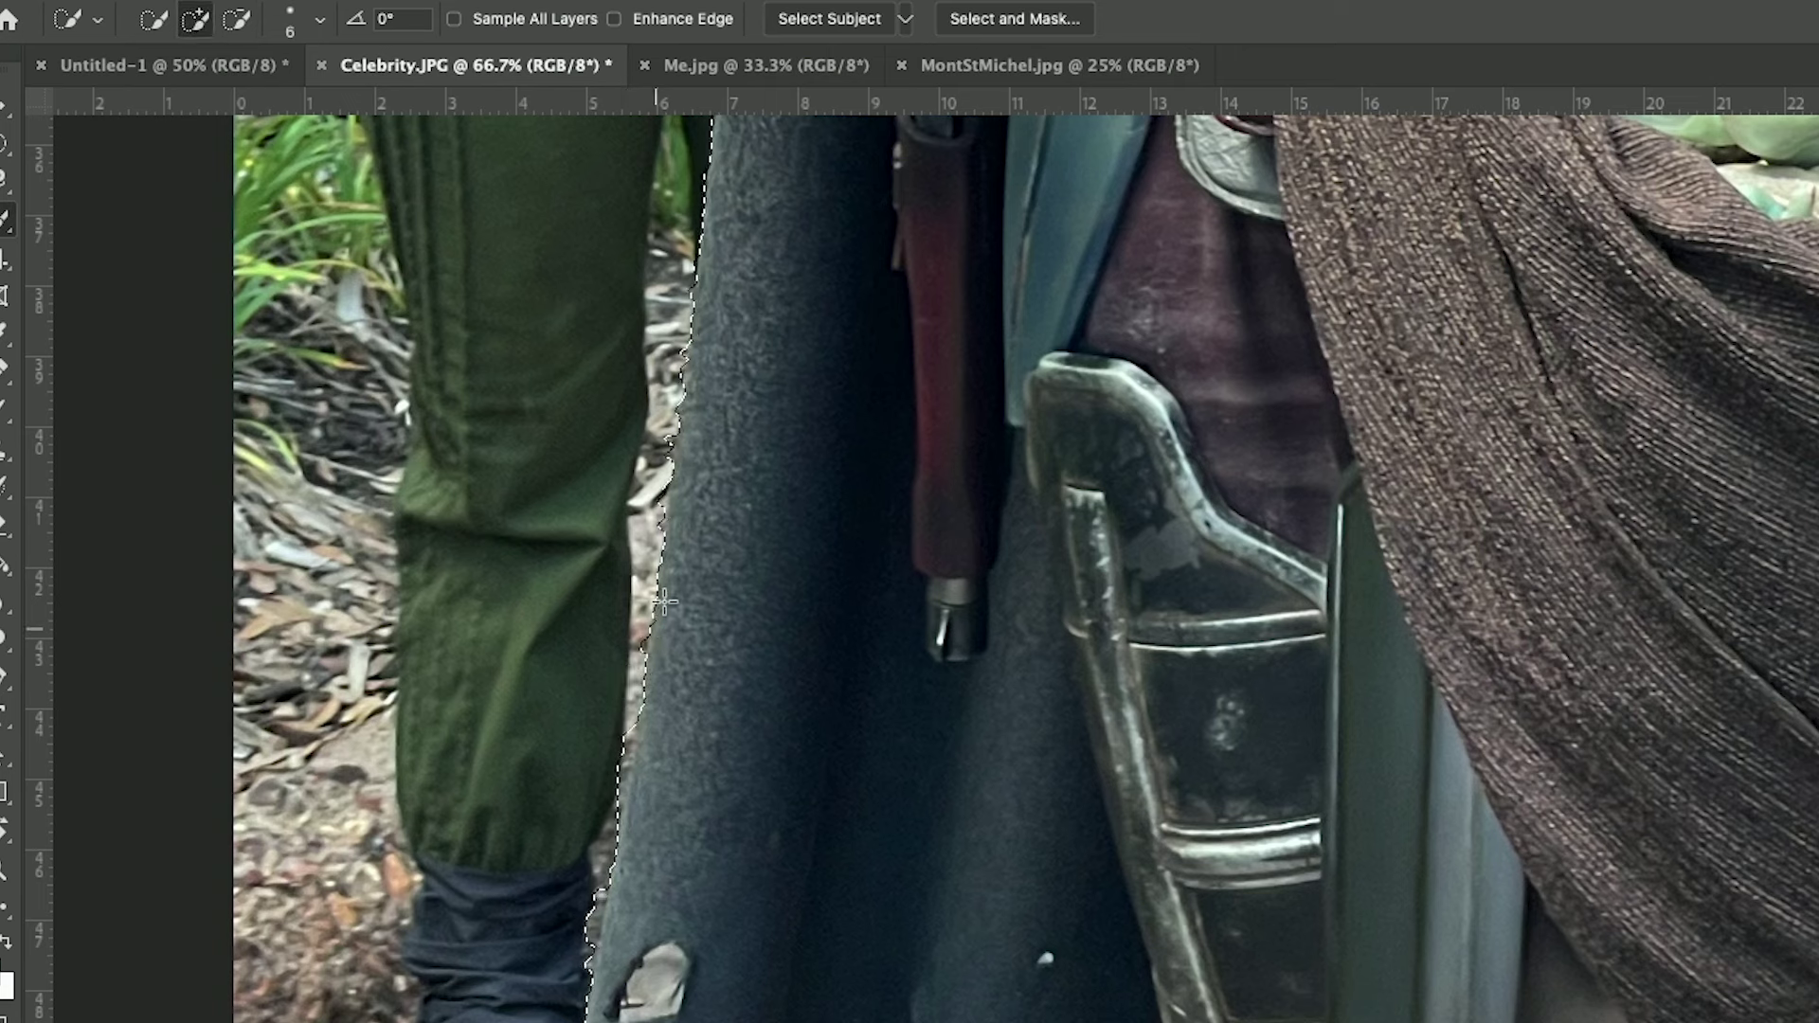
pyautogui.scroll(10, 774, 751)
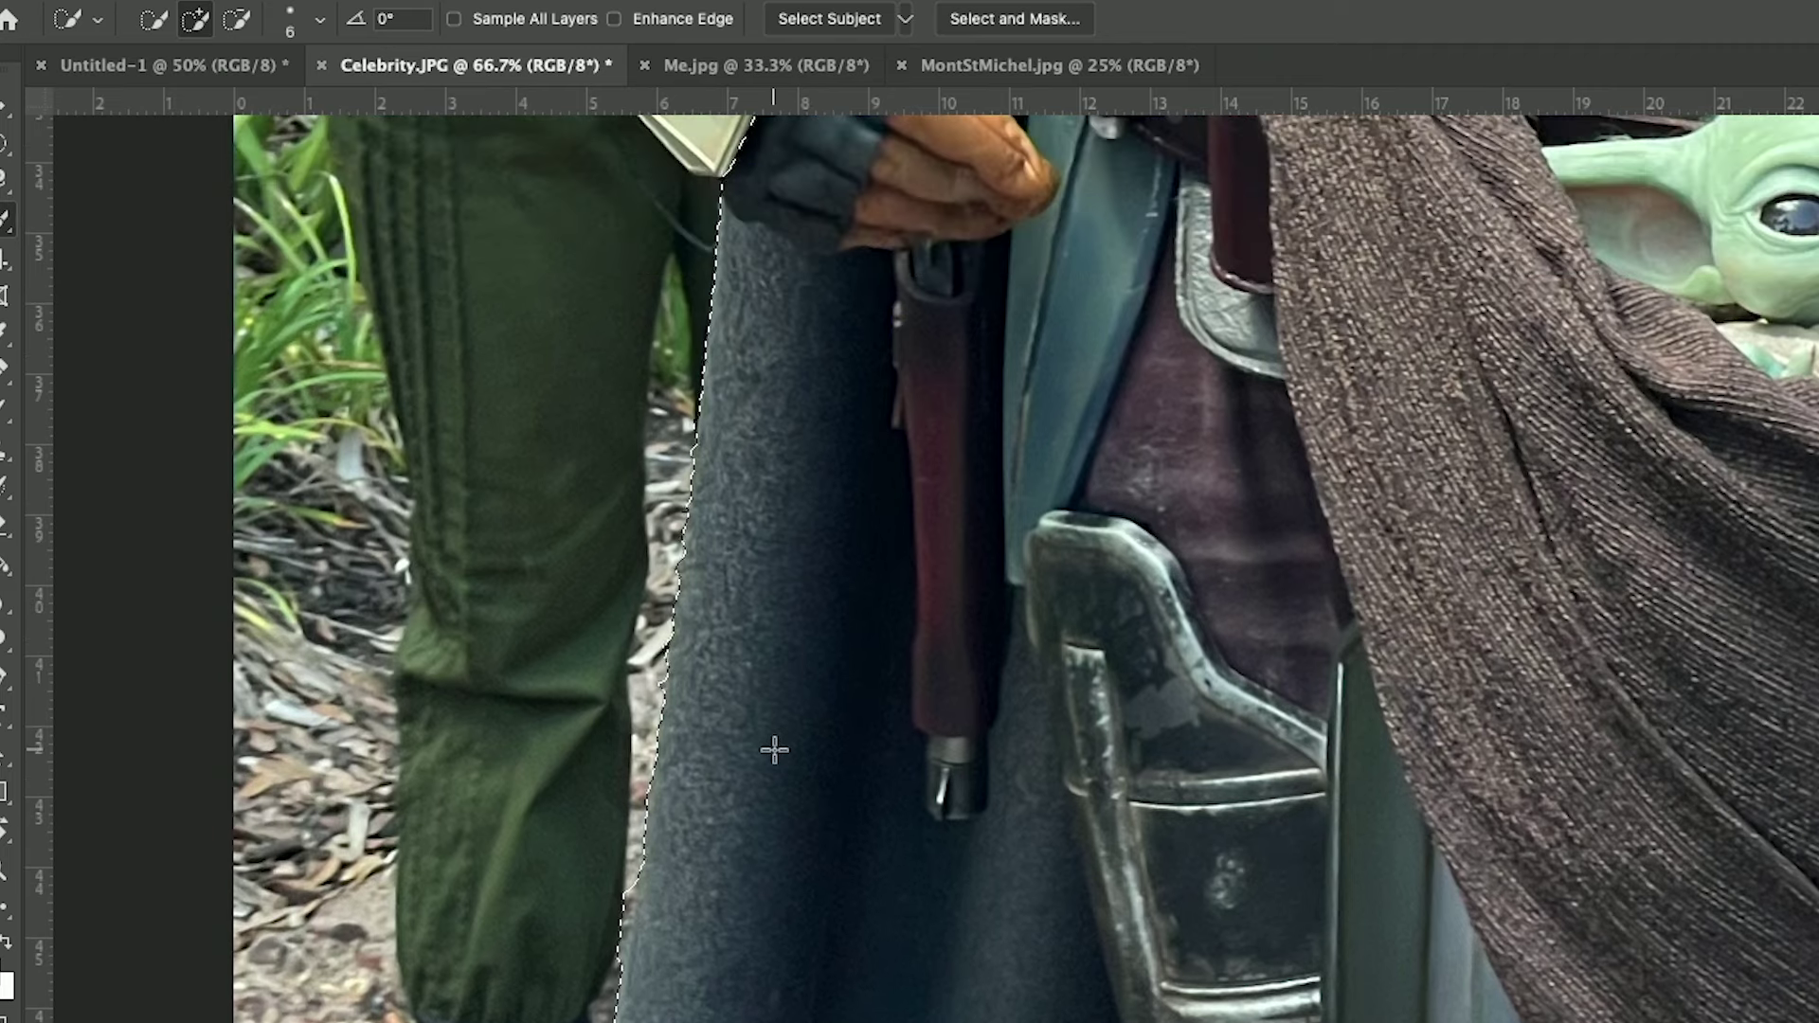
pyautogui.scroll(5, 774, 751)
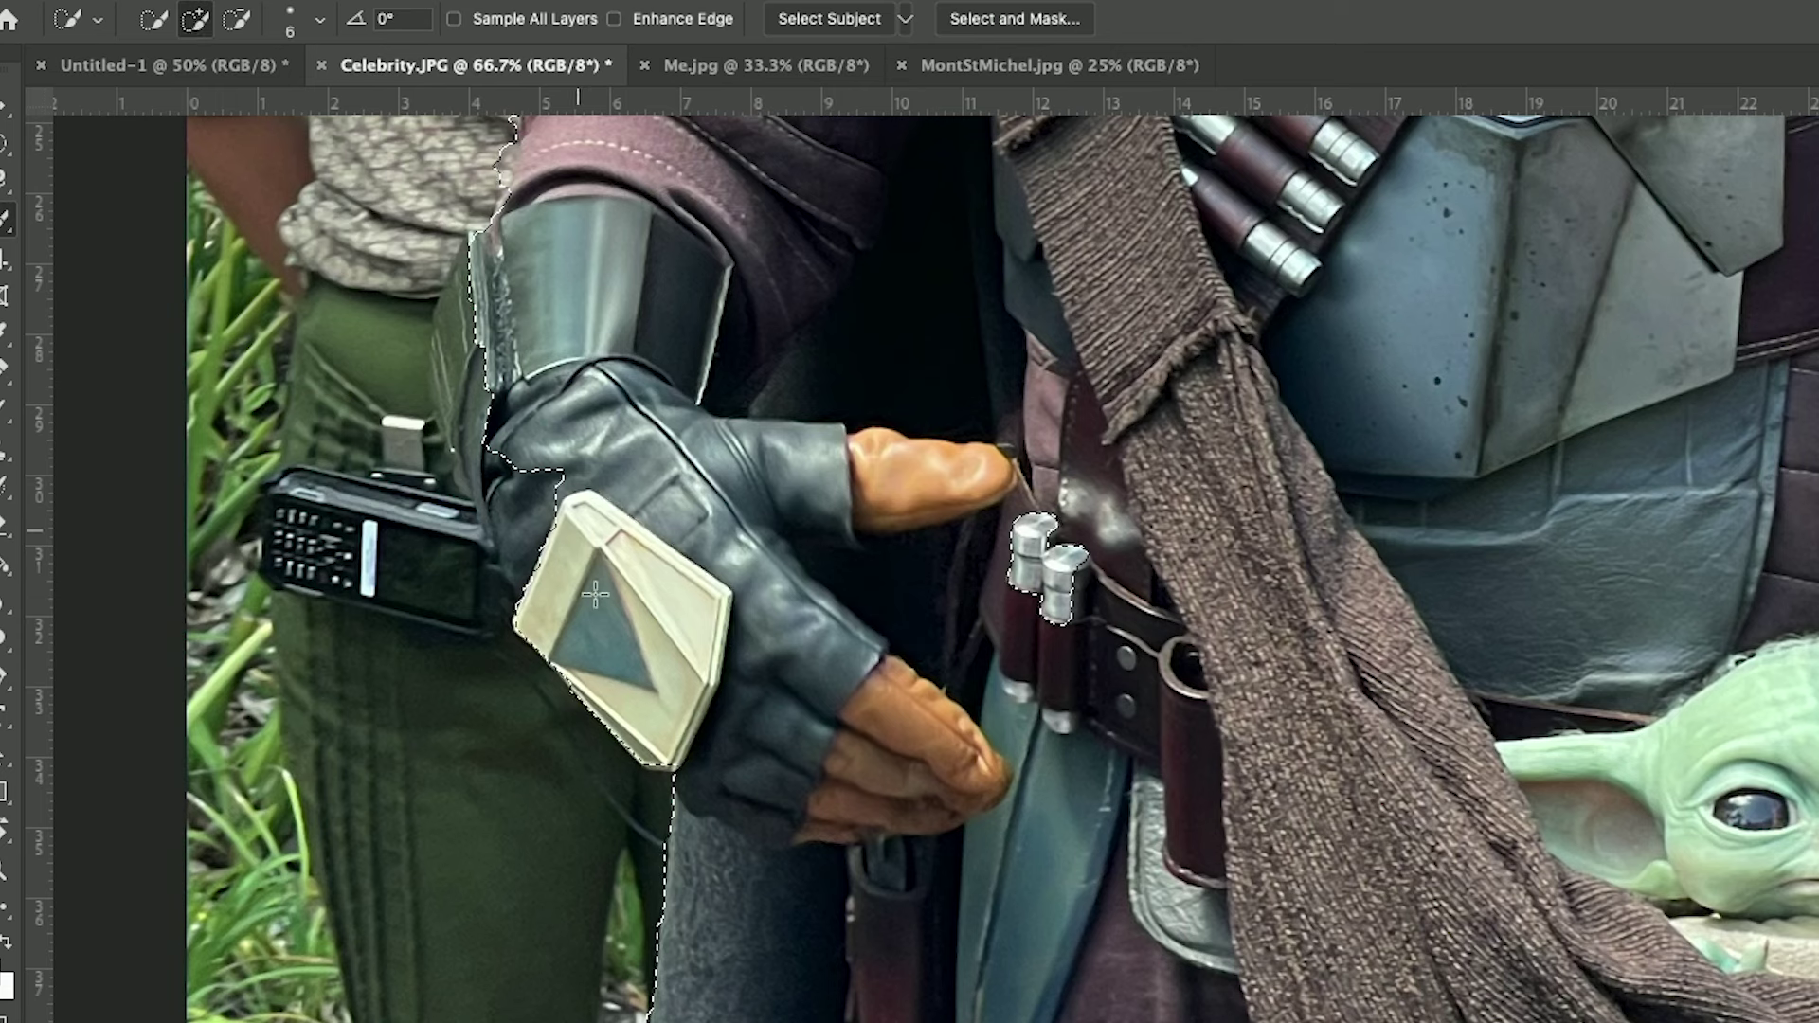
pyautogui.moveTo(551, 509); pyautogui.dragTo(559, 542)
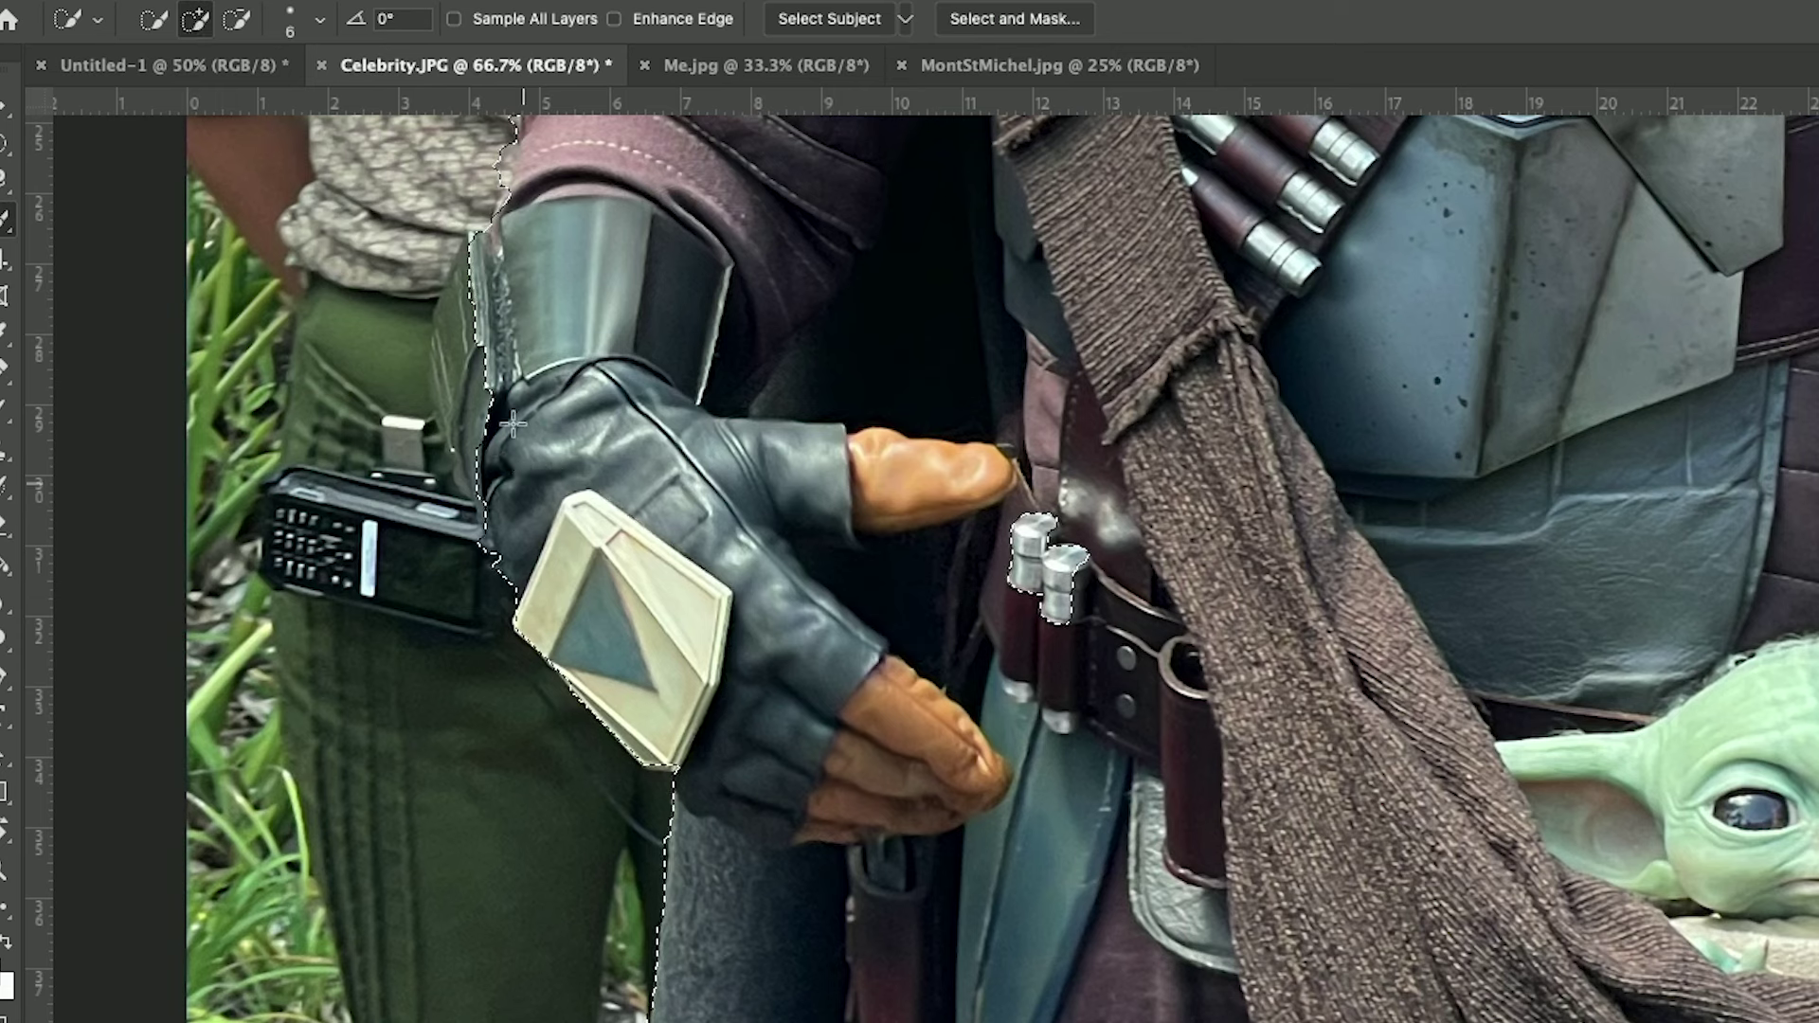
pyautogui.moveTo(461, 303)
pyautogui.mouseDown()
pyautogui.moveTo(456, 325)
pyautogui.moveTo(319, 375)
pyautogui.mouseUp()
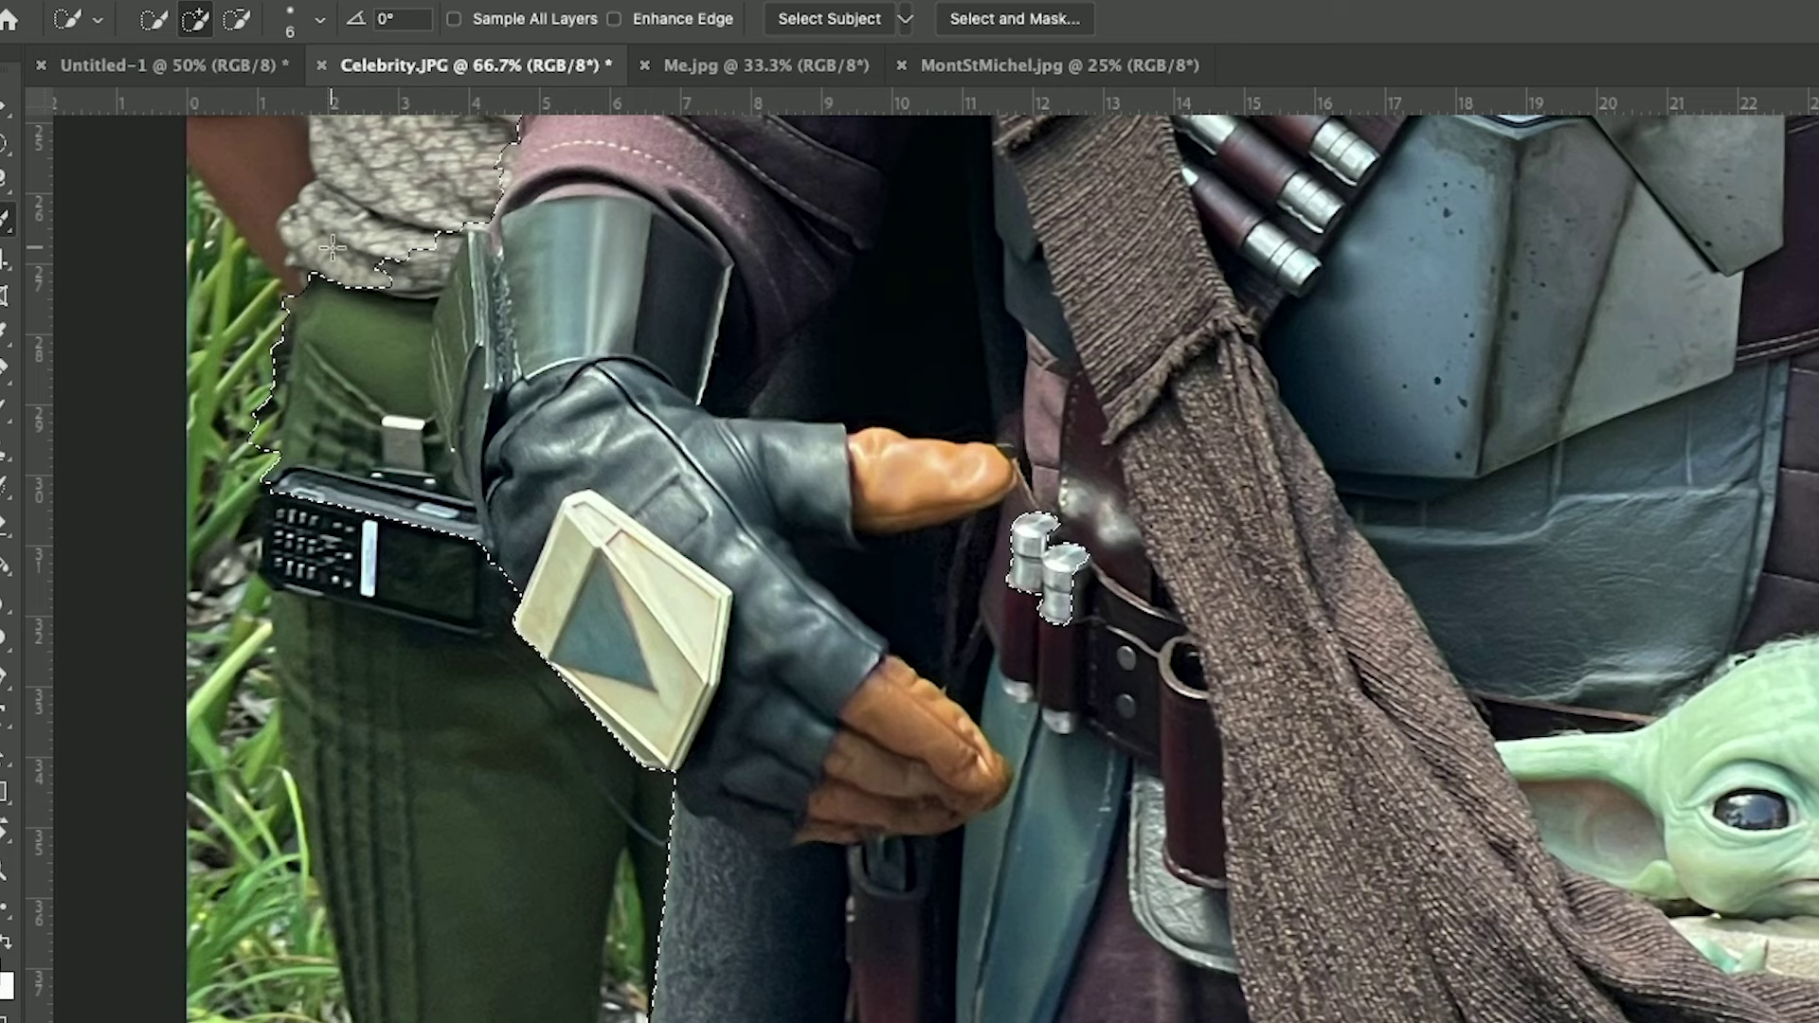
# Subtract the green trousers, radio and shirt hem from the selection
pyautogui.click(237, 25)
pyautogui.moveTo(344, 272); pyautogui.dragTo(319, 411)
pyautogui.moveTo(274, 327)
pyautogui.mouseDown()
pyautogui.moveTo(280, 514)
pyautogui.moveTo(281, 387)
pyautogui.moveTo(355, 521)
pyautogui.moveTo(403, 530)
pyautogui.mouseUp()
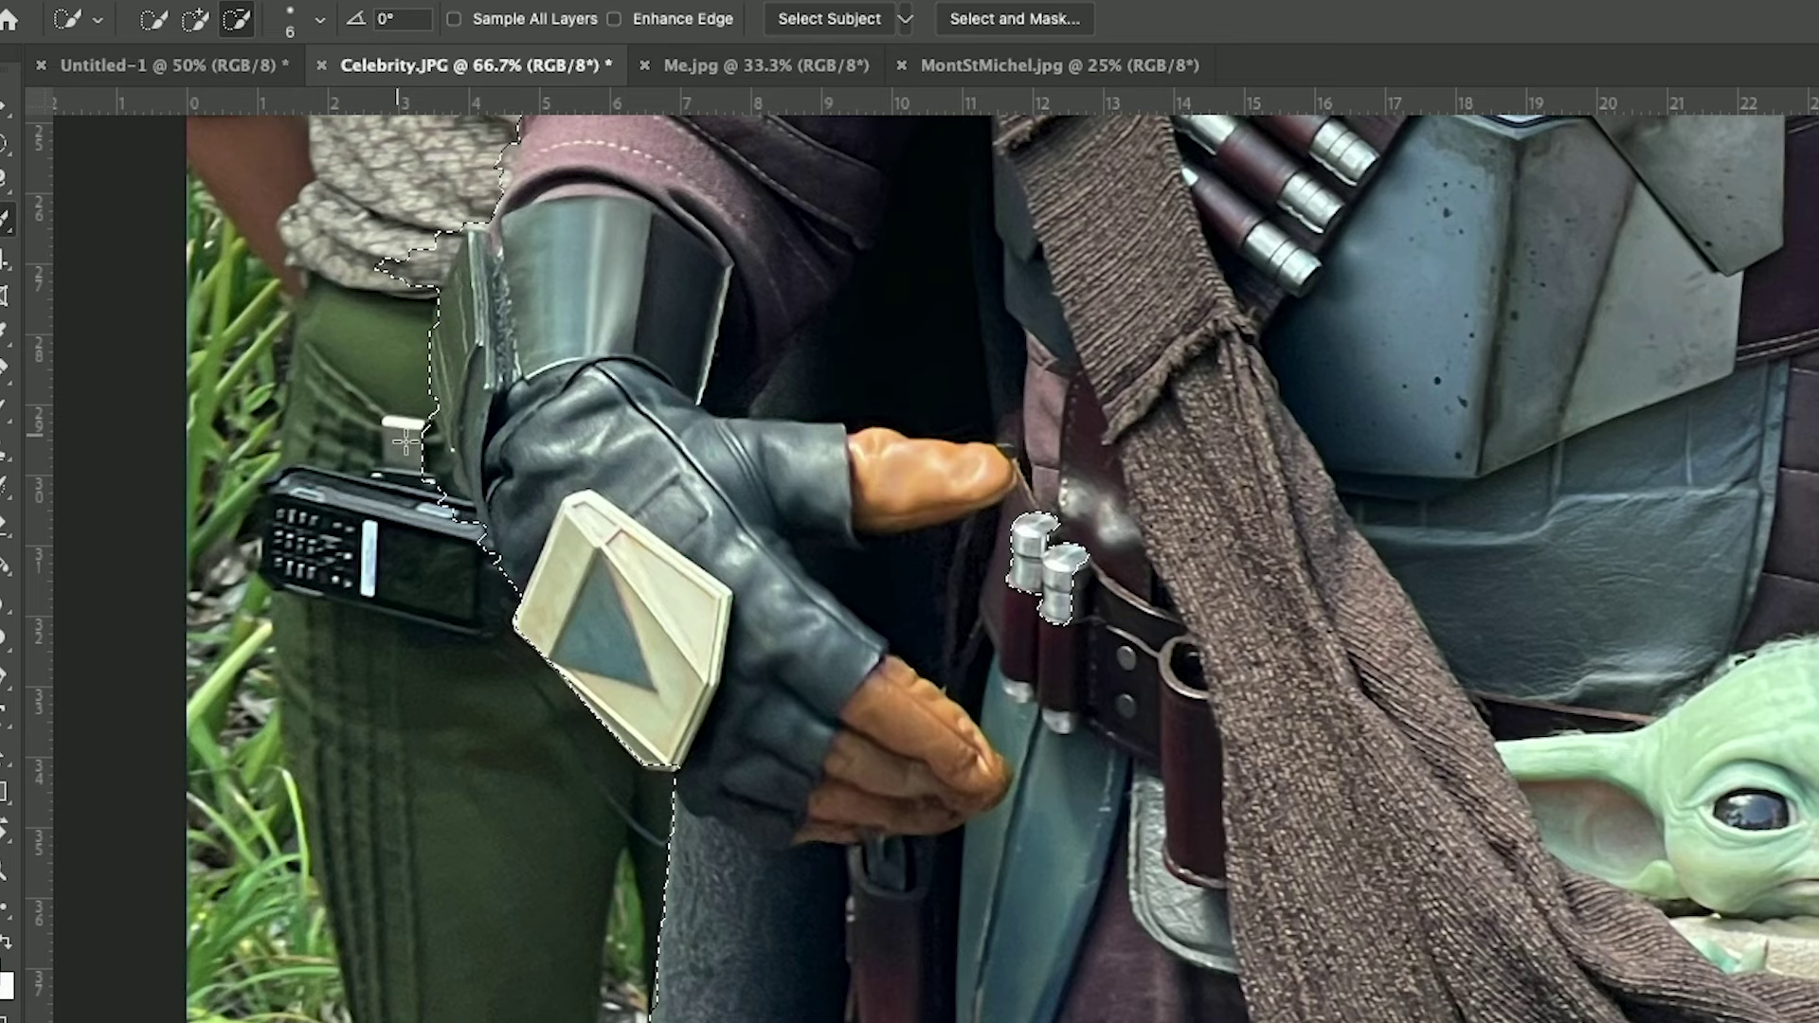
pyautogui.moveTo(406, 284)
pyautogui.mouseDown()
pyautogui.moveTo(389, 260)
pyautogui.moveTo(428, 232)
pyautogui.mouseUp()
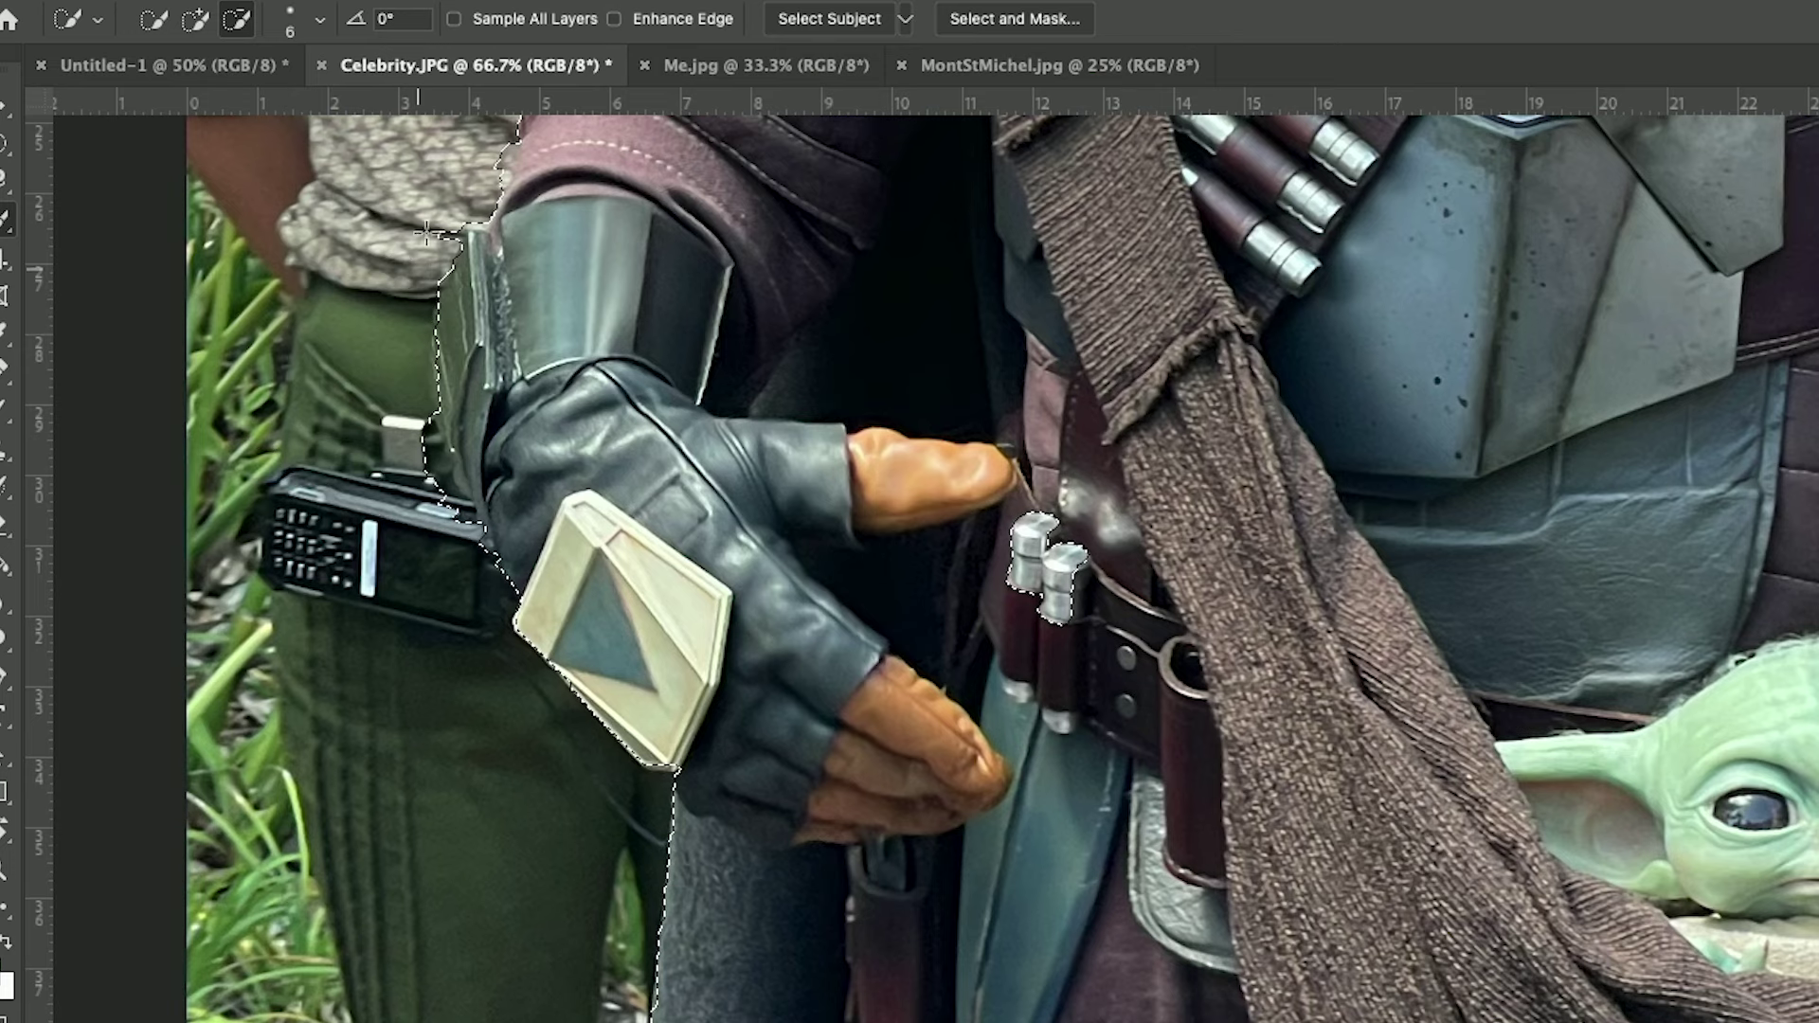
pyautogui.scroll(10, 402, 493)
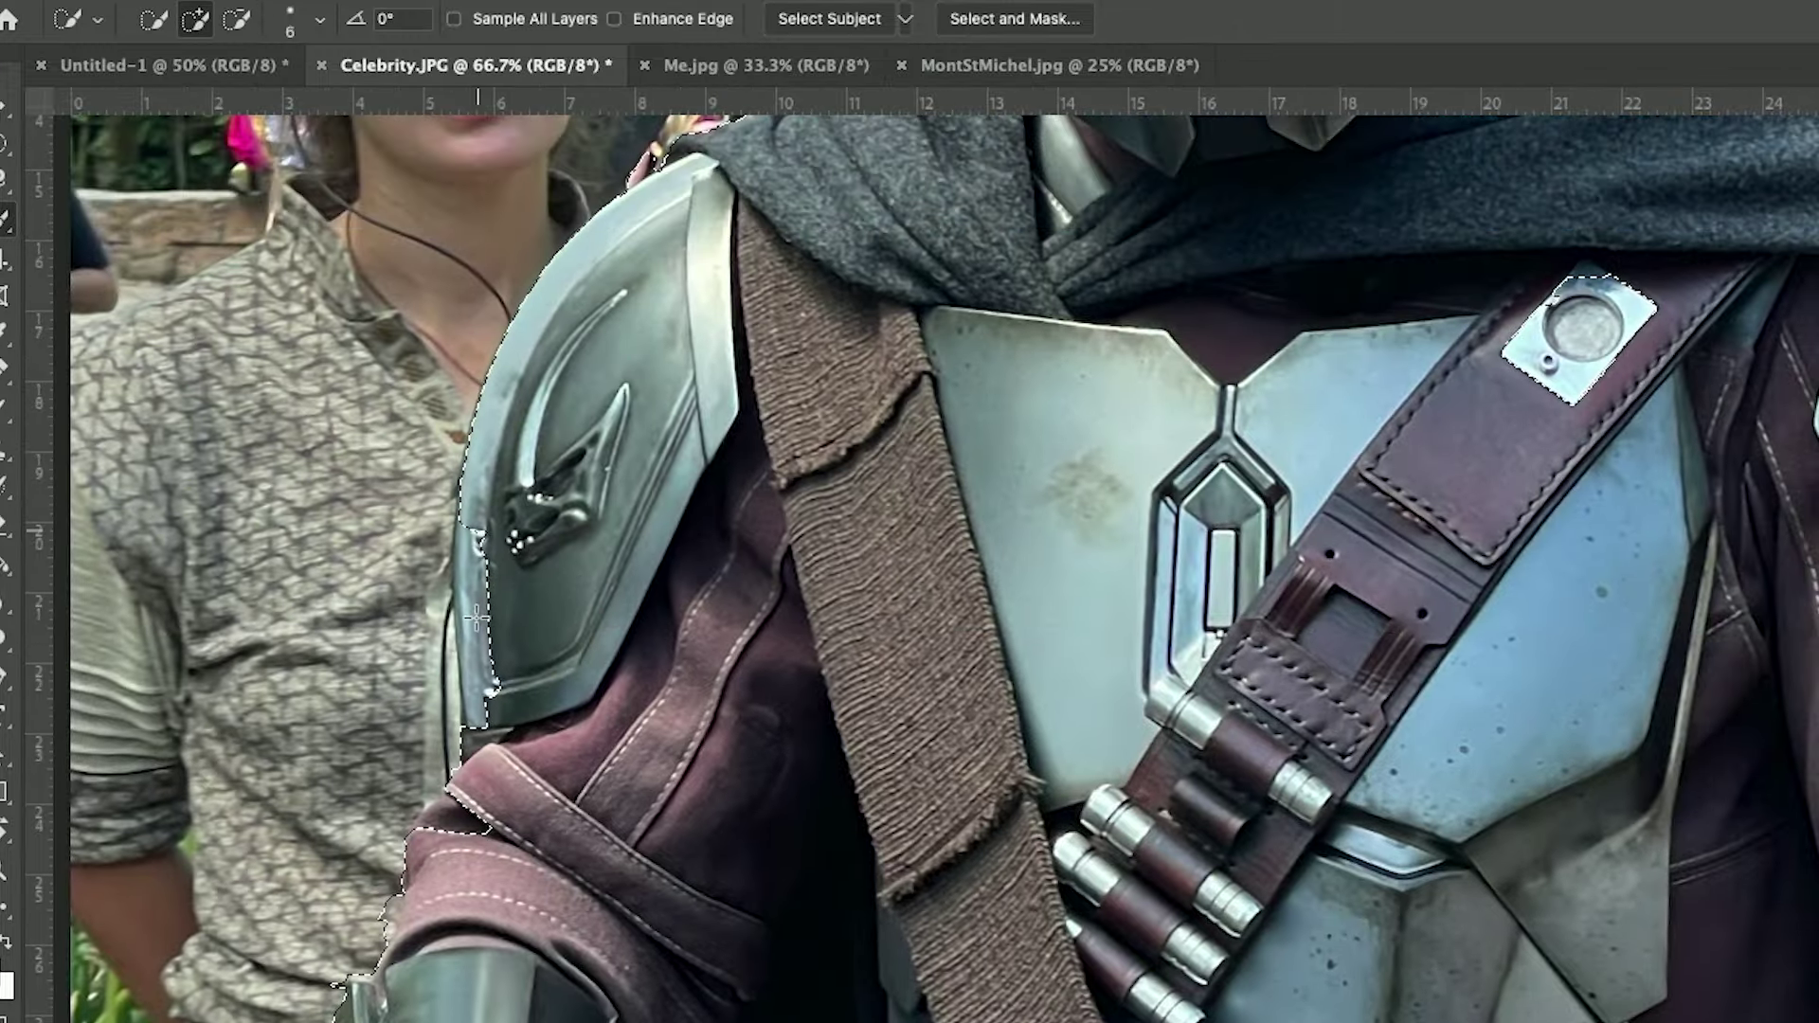
# Alt-brush the umbrella and background behind the Mandalorian out of the selection
pyautogui.scroll(5, 592, 457)
pyautogui.scroll(5, 593, 457)
pyautogui.press('alt')
pyautogui.scroll(4, 684, 540)
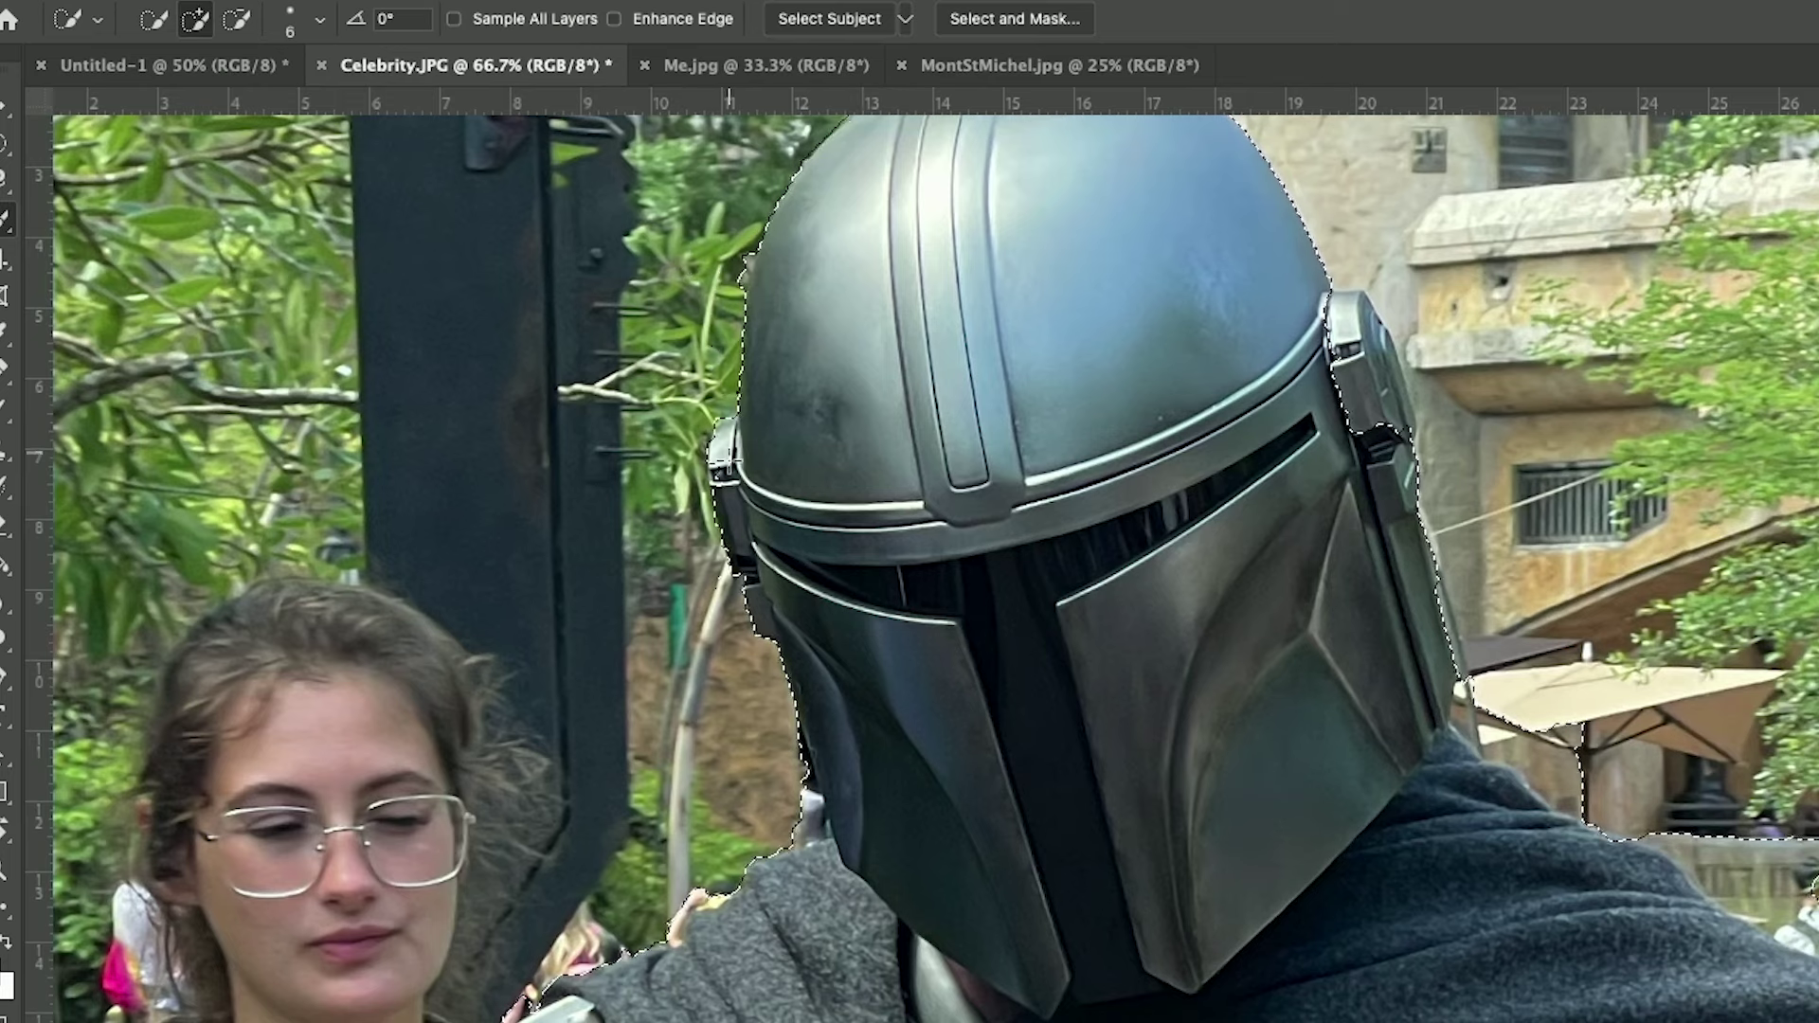
pyautogui.scroll(2, 796, 436)
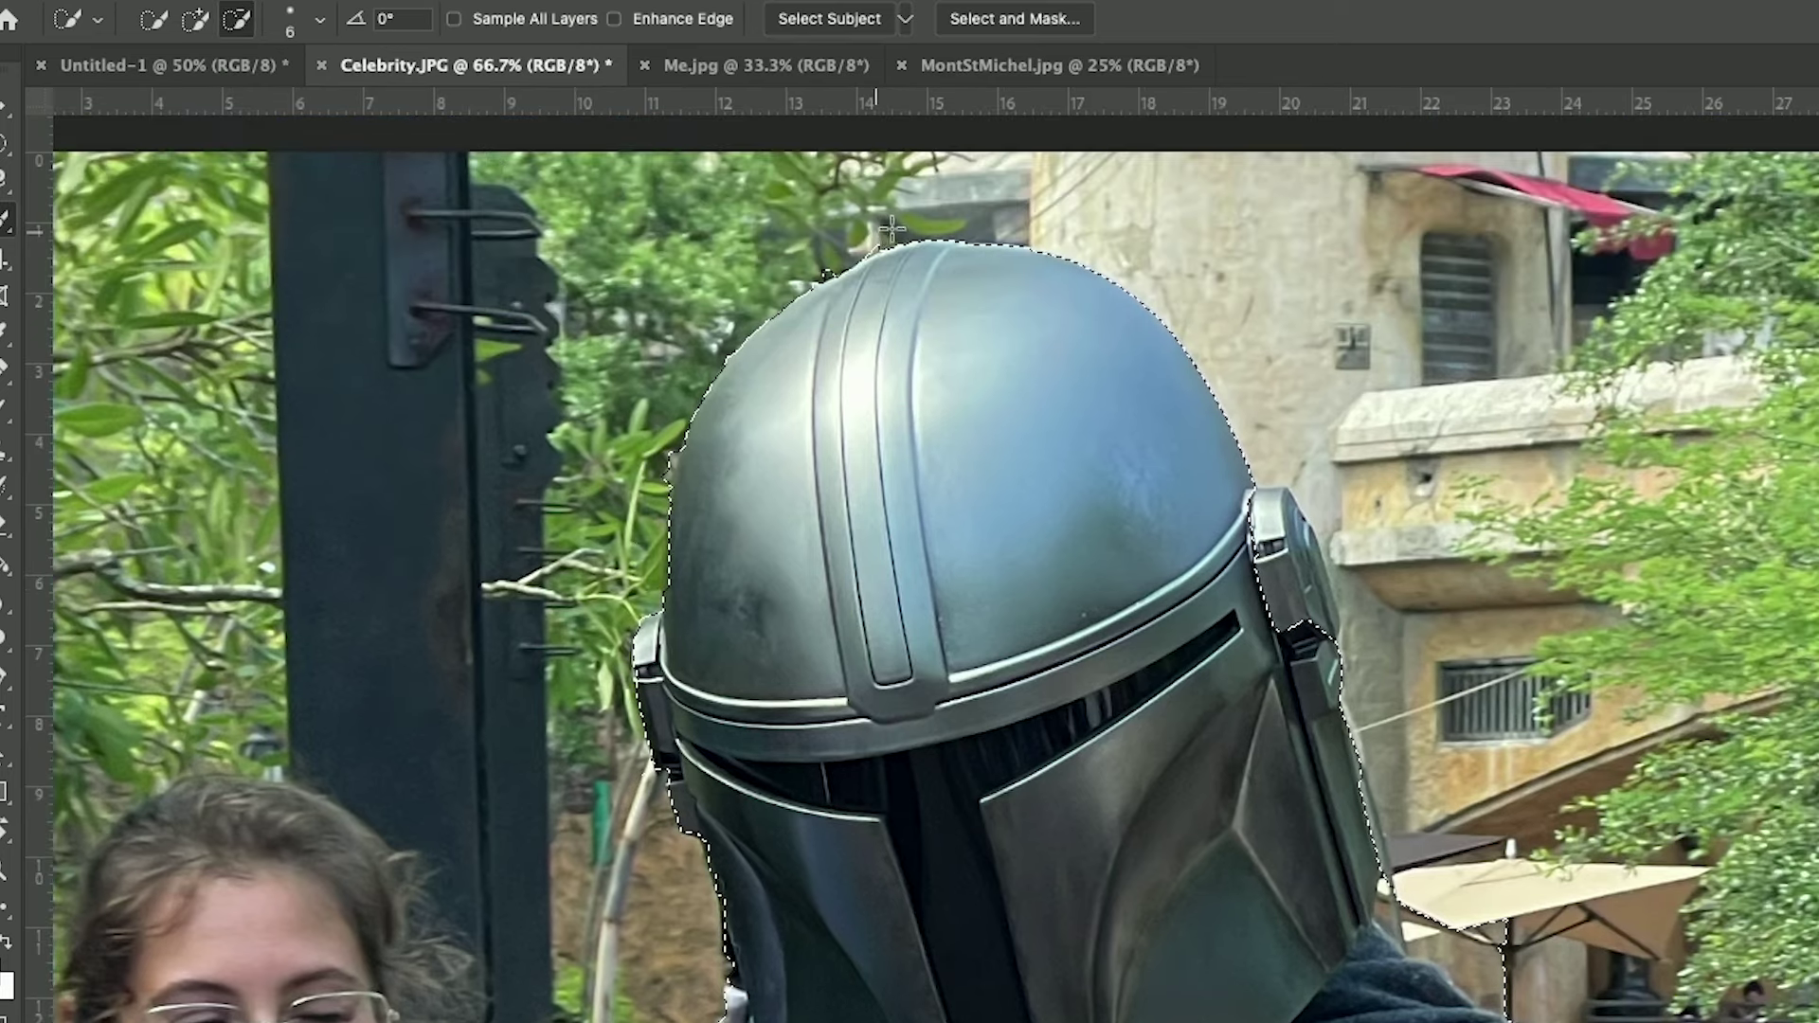
pyautogui.scroll(-4, 381, 158)
pyautogui.press('alt')
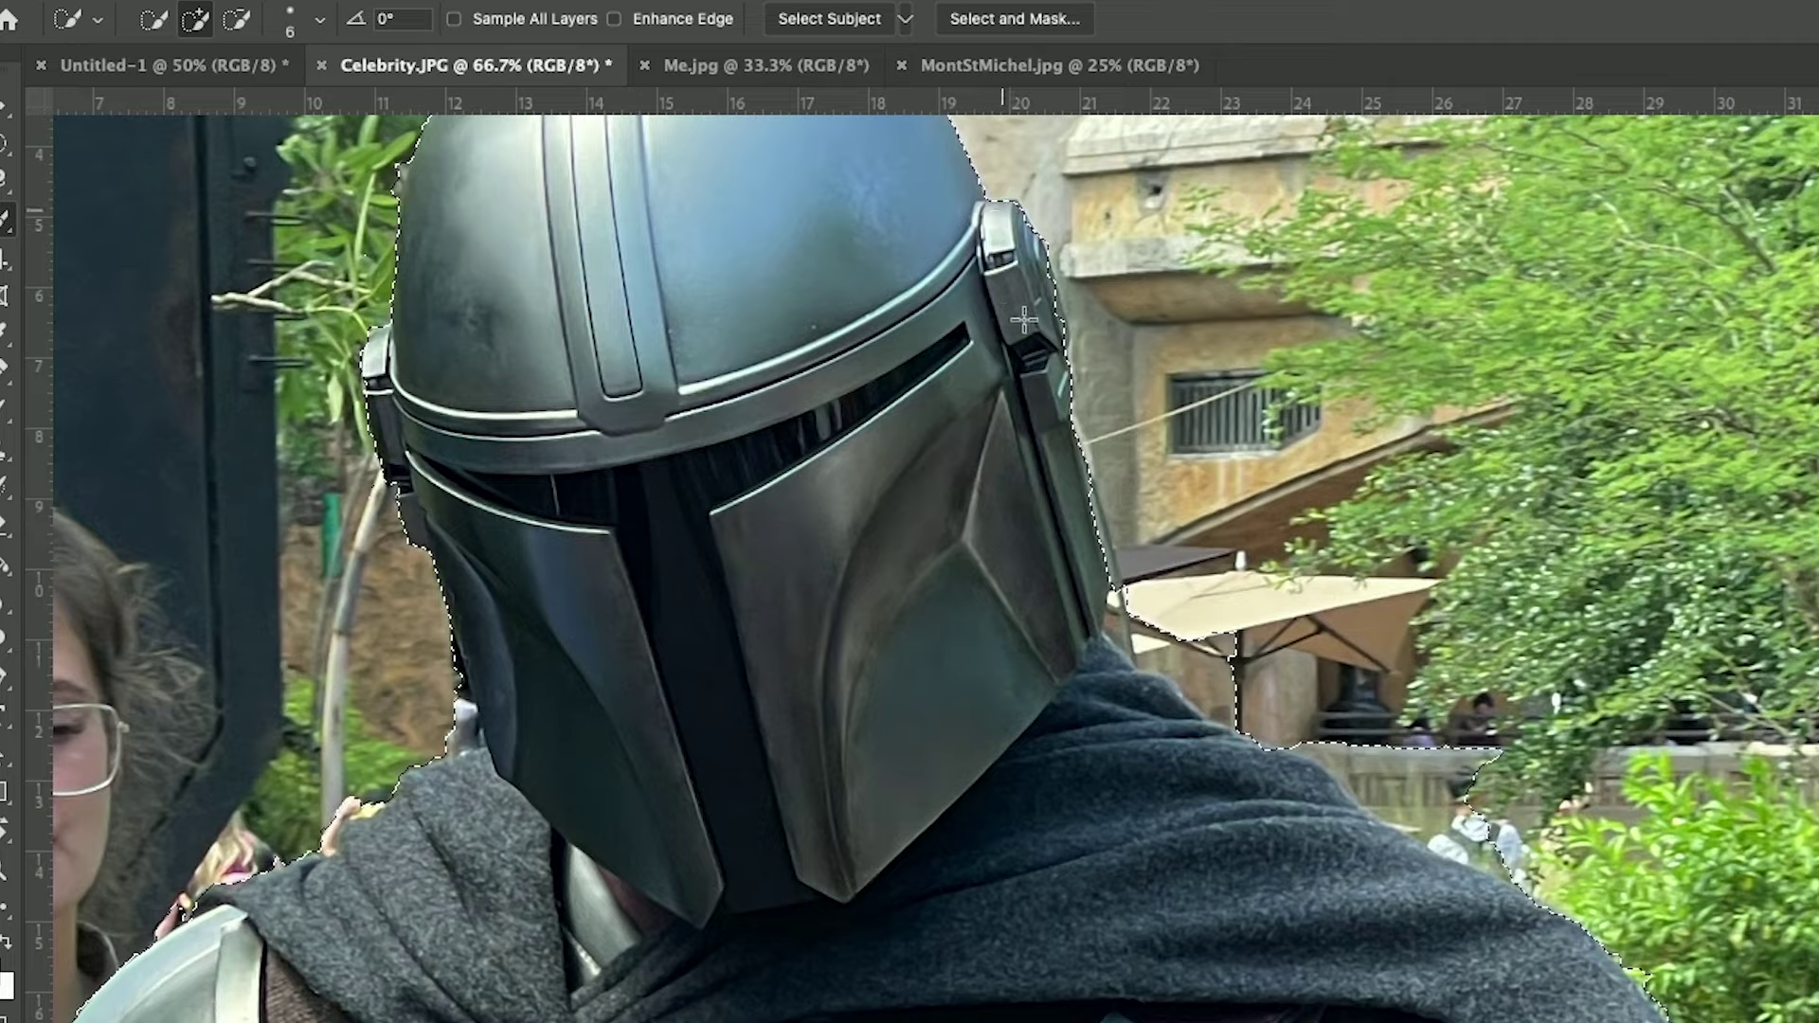
pyautogui.scroll(-3, 1052, 405)
pyautogui.moveTo(1051, 405)
pyautogui.mouseDown()
pyautogui.moveTo(1018, 530)
pyautogui.moveTo(1132, 549)
pyautogui.moveTo(1315, 694)
pyautogui.mouseUp()
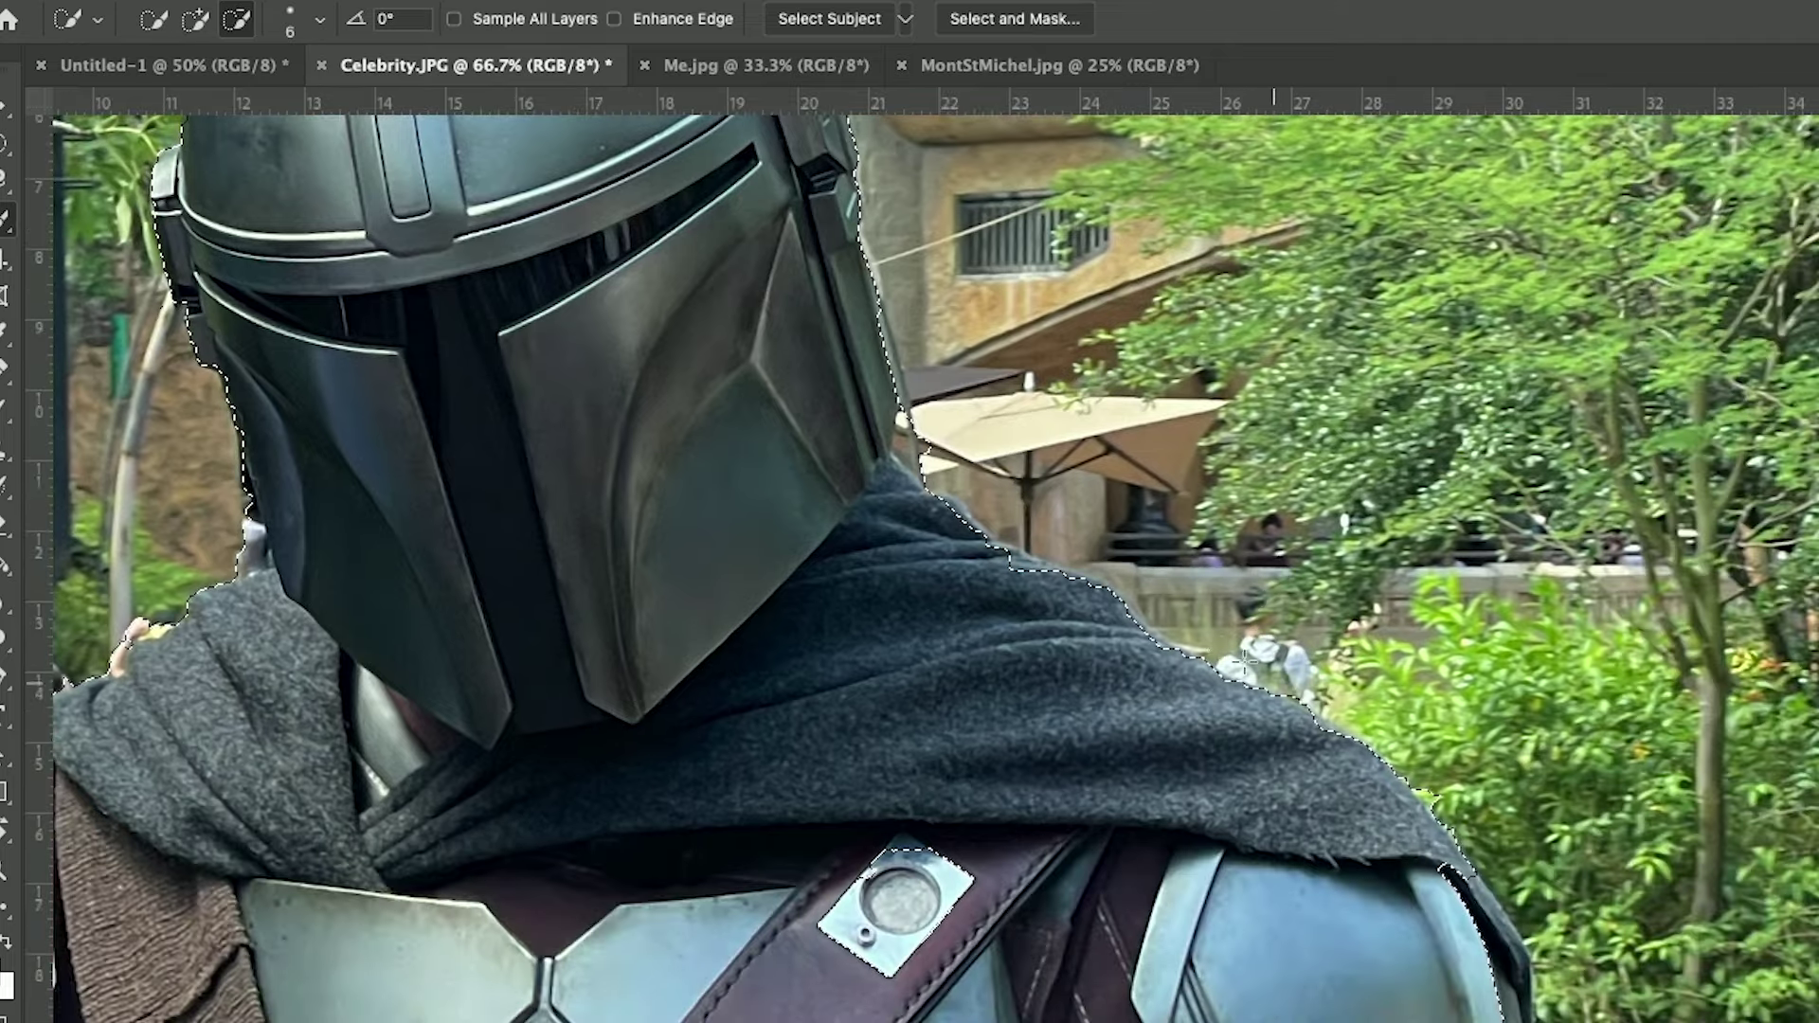
pyautogui.scroll(-4, 1315, 695)
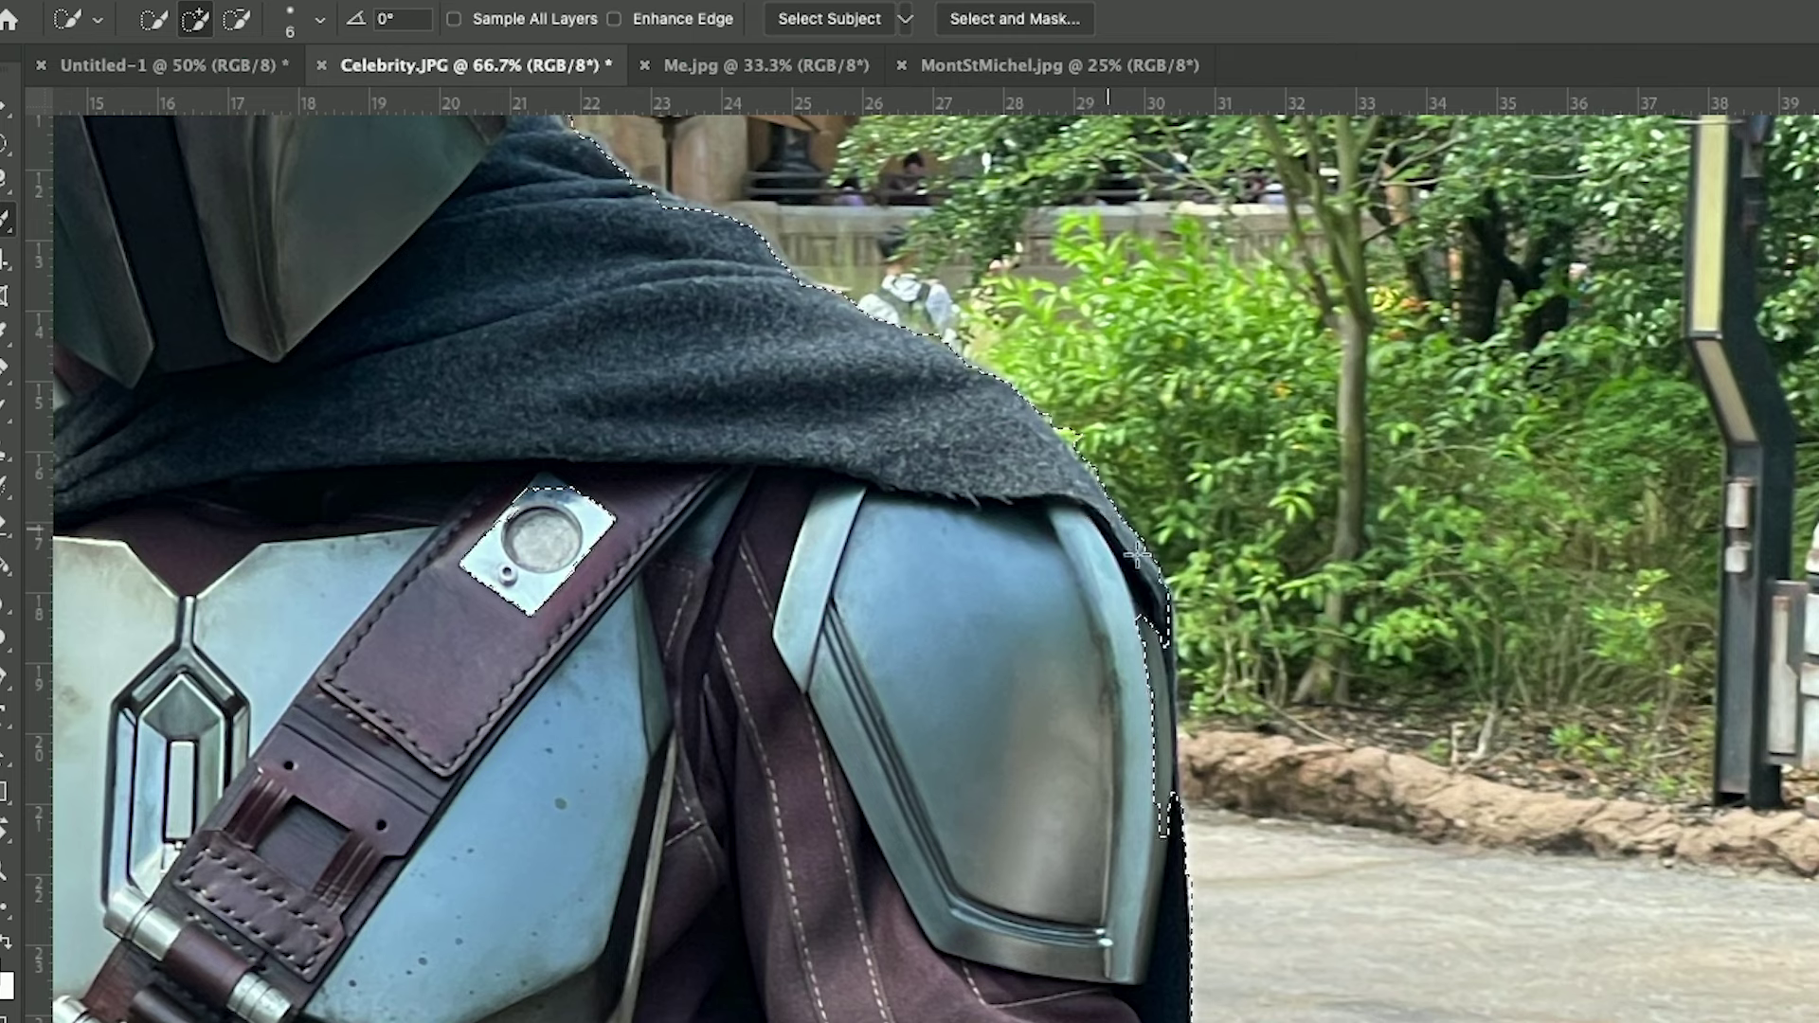
# Set Quick Selection to Subtract mode and pan around the figure to check the selection
pyautogui.click(239, 21)
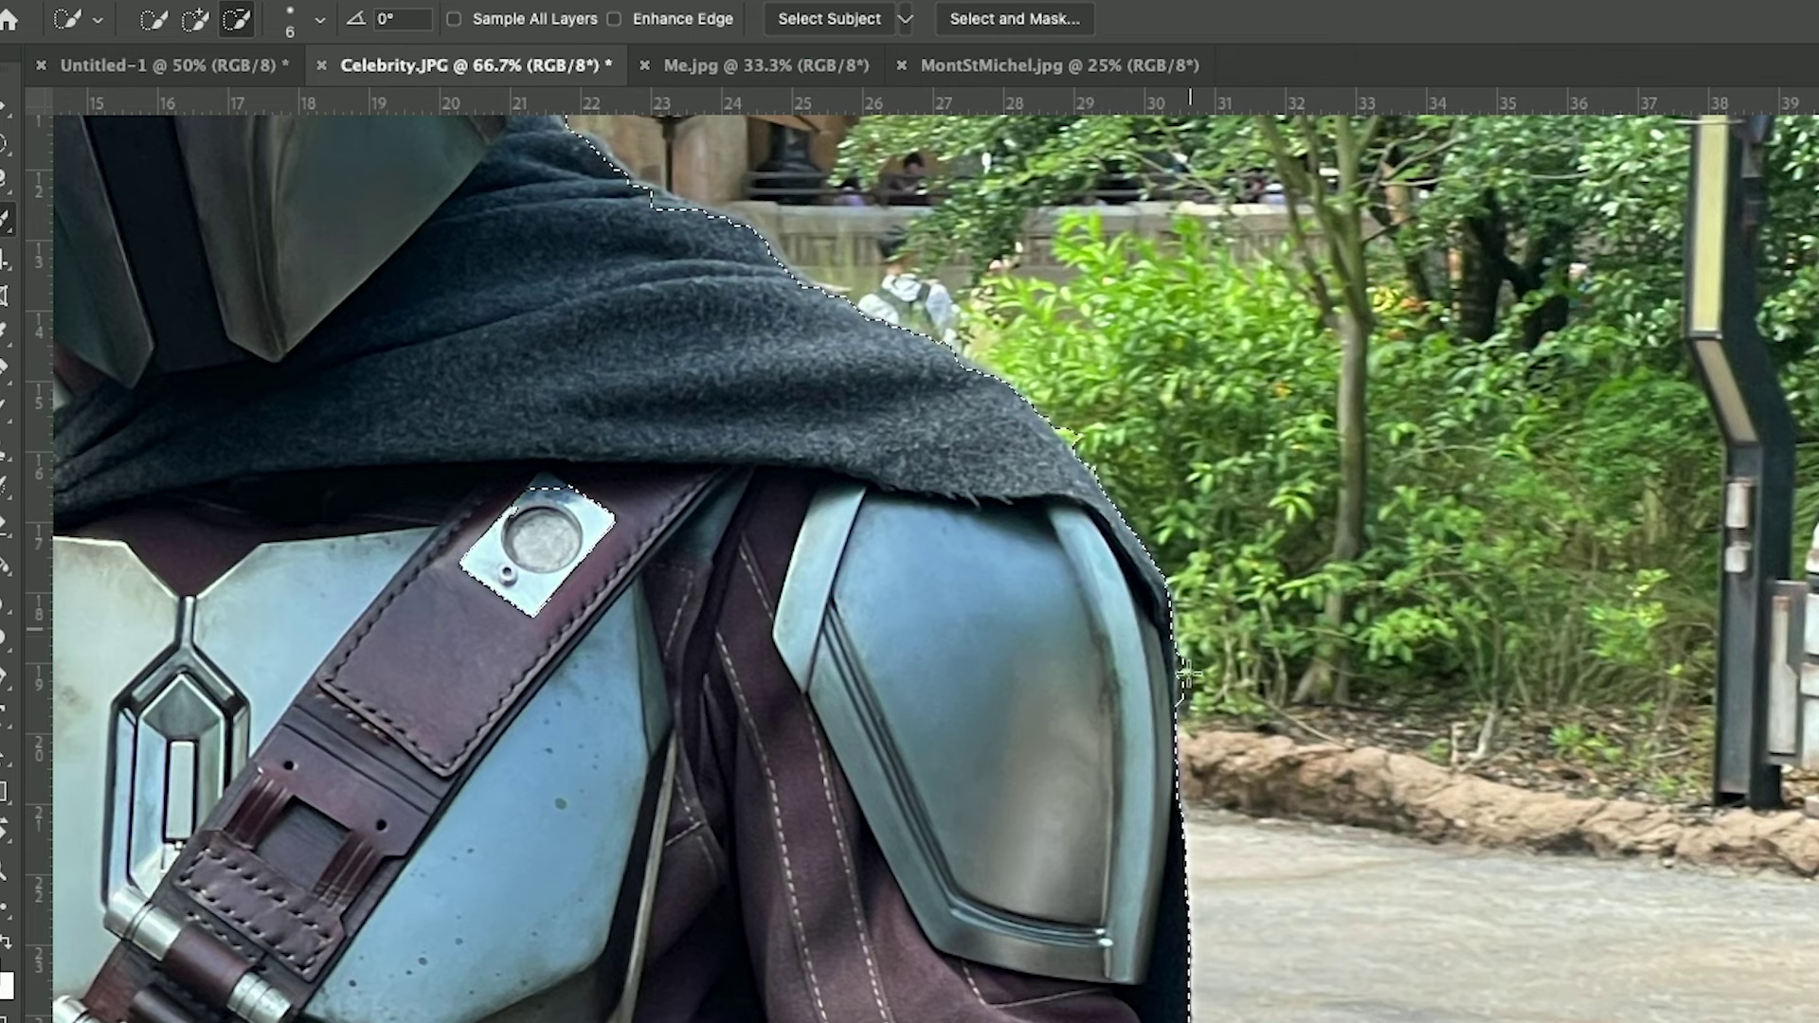
pyautogui.scroll(-10, 1083, 992)
pyautogui.hscroll(4, 1084, 992)
pyautogui.scroll(-3, 1083, 992)
pyautogui.hscroll(1, 1083, 992)
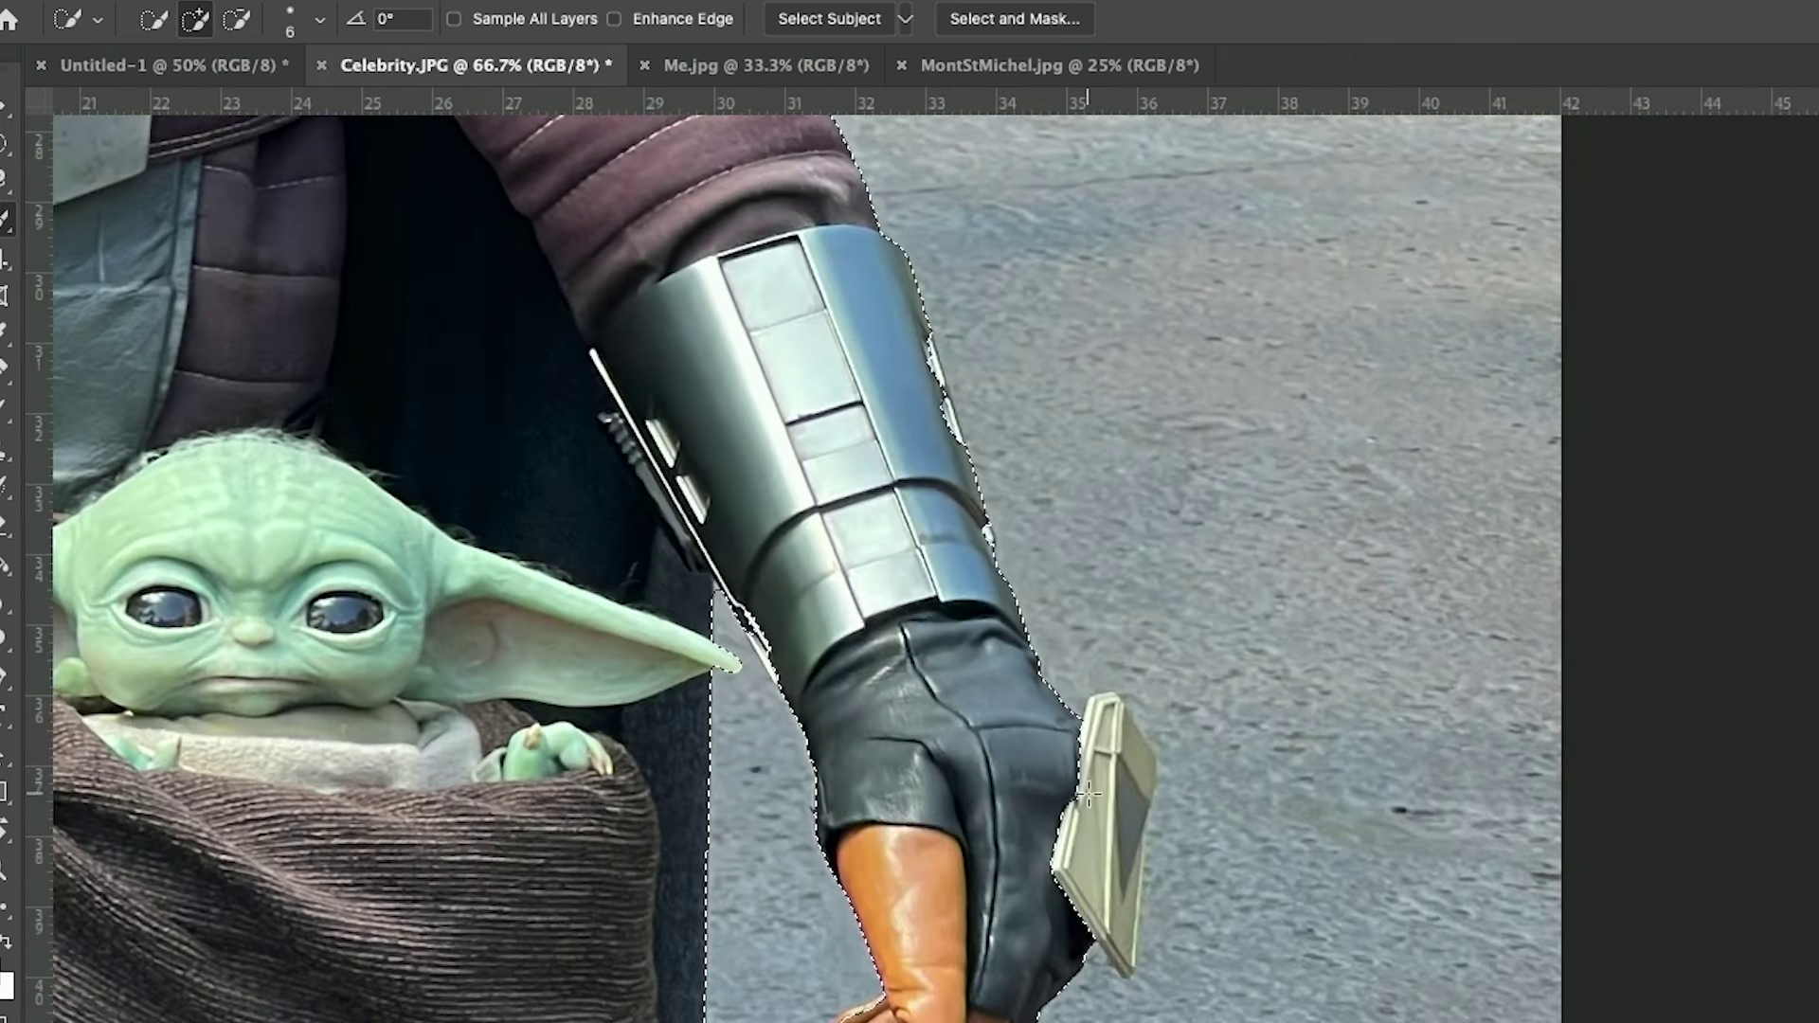
pyautogui.hscroll(-7, 794, 891)
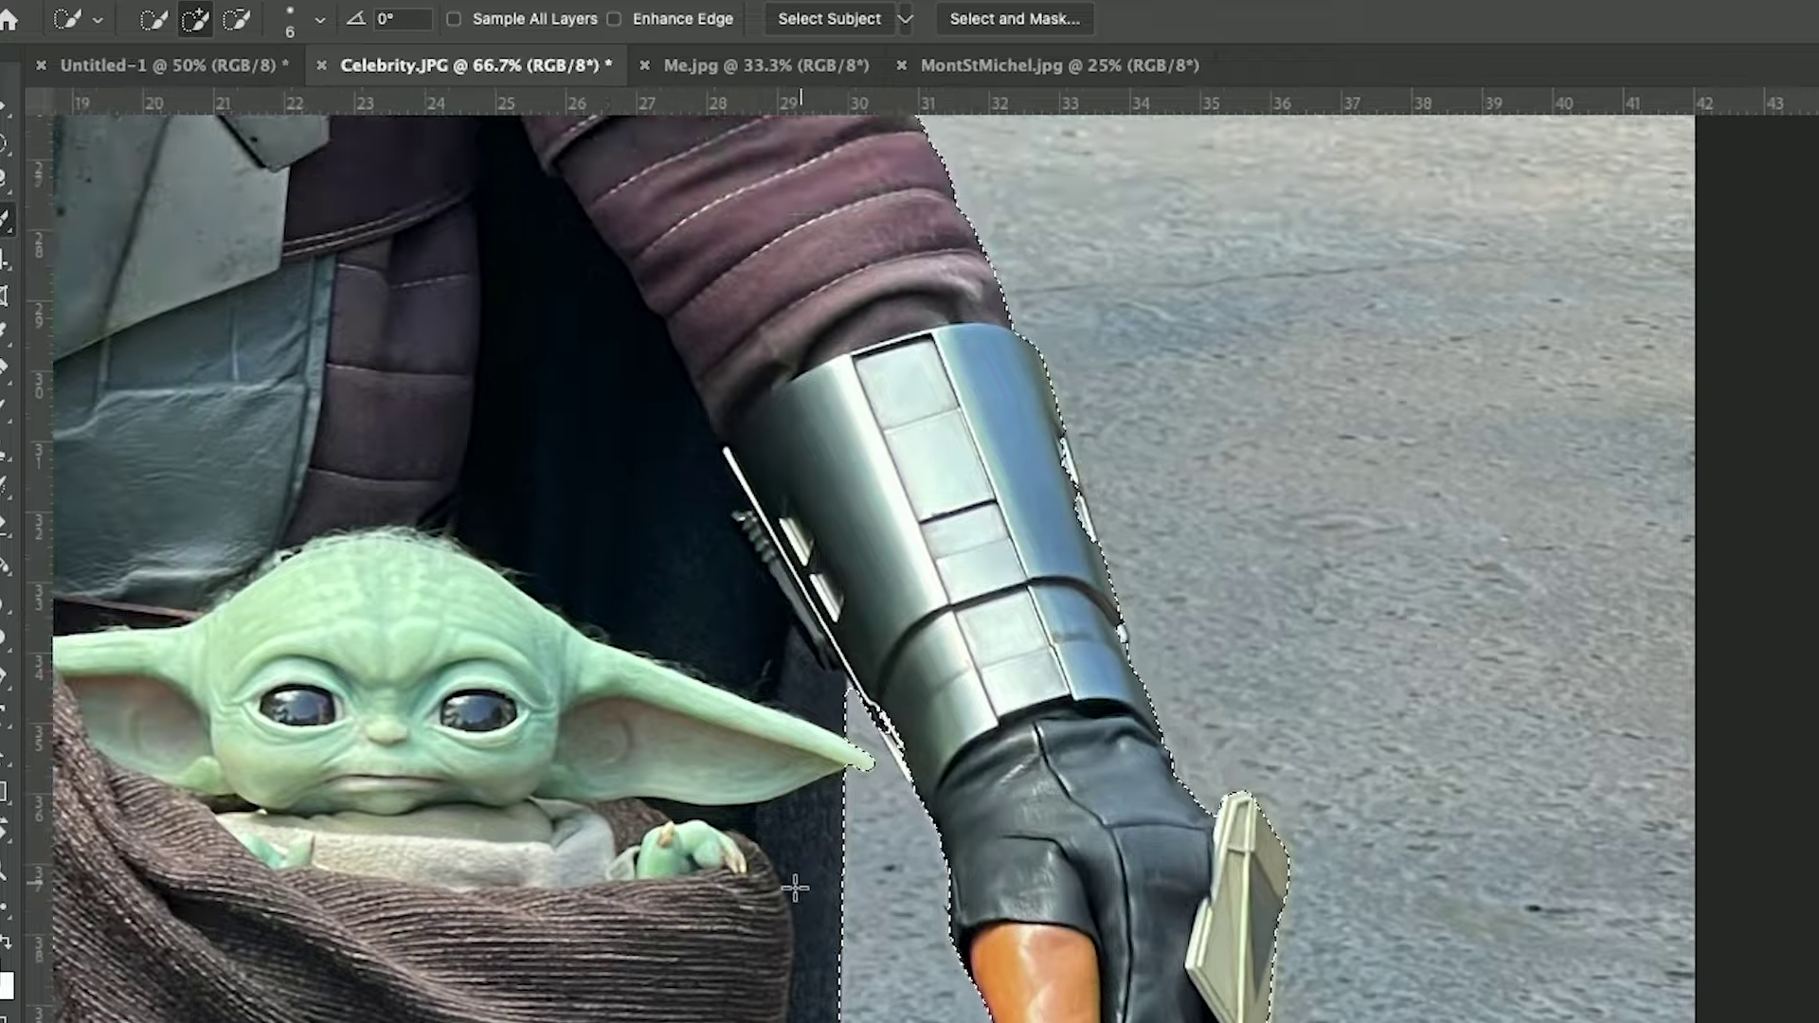
pyautogui.scroll(-10, 794, 891)
pyautogui.scroll(8, 794, 891)
pyautogui.scroll(-4, 947, 758)
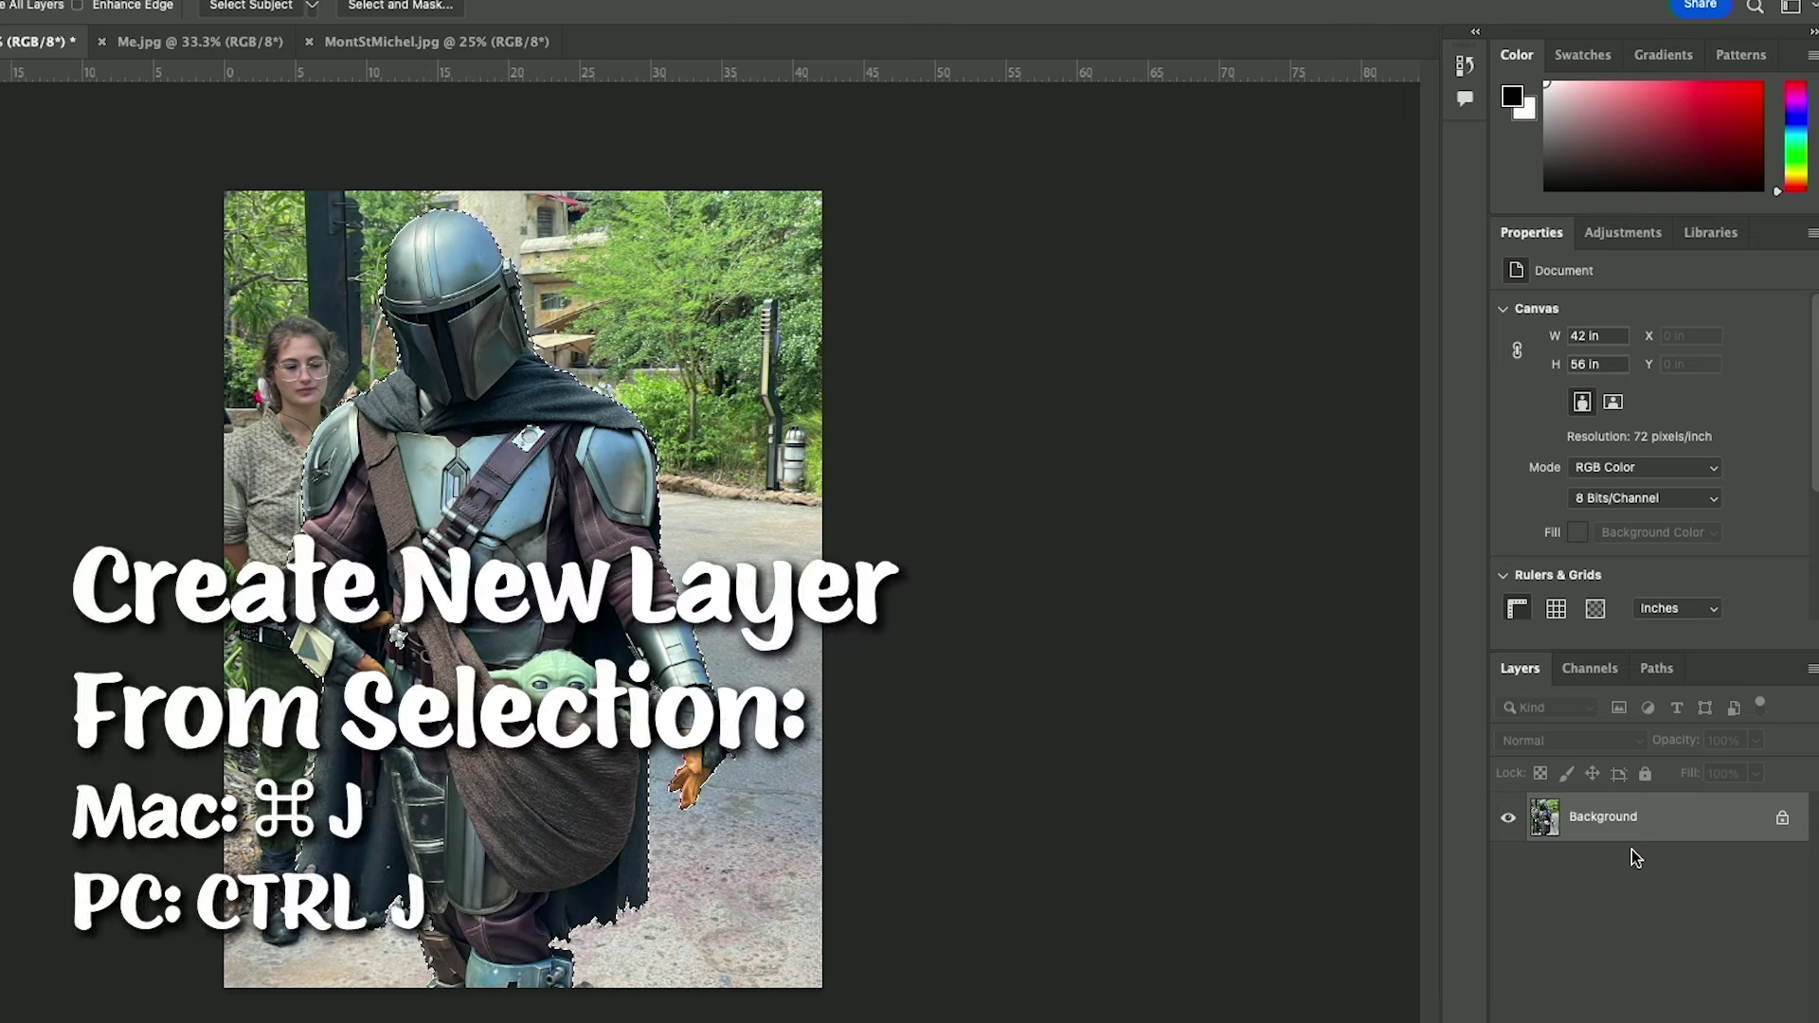
# Copy the selected Mandalorian onto Layer 1 and hide the Background so only the cutout shows
pyautogui.press('super+j')
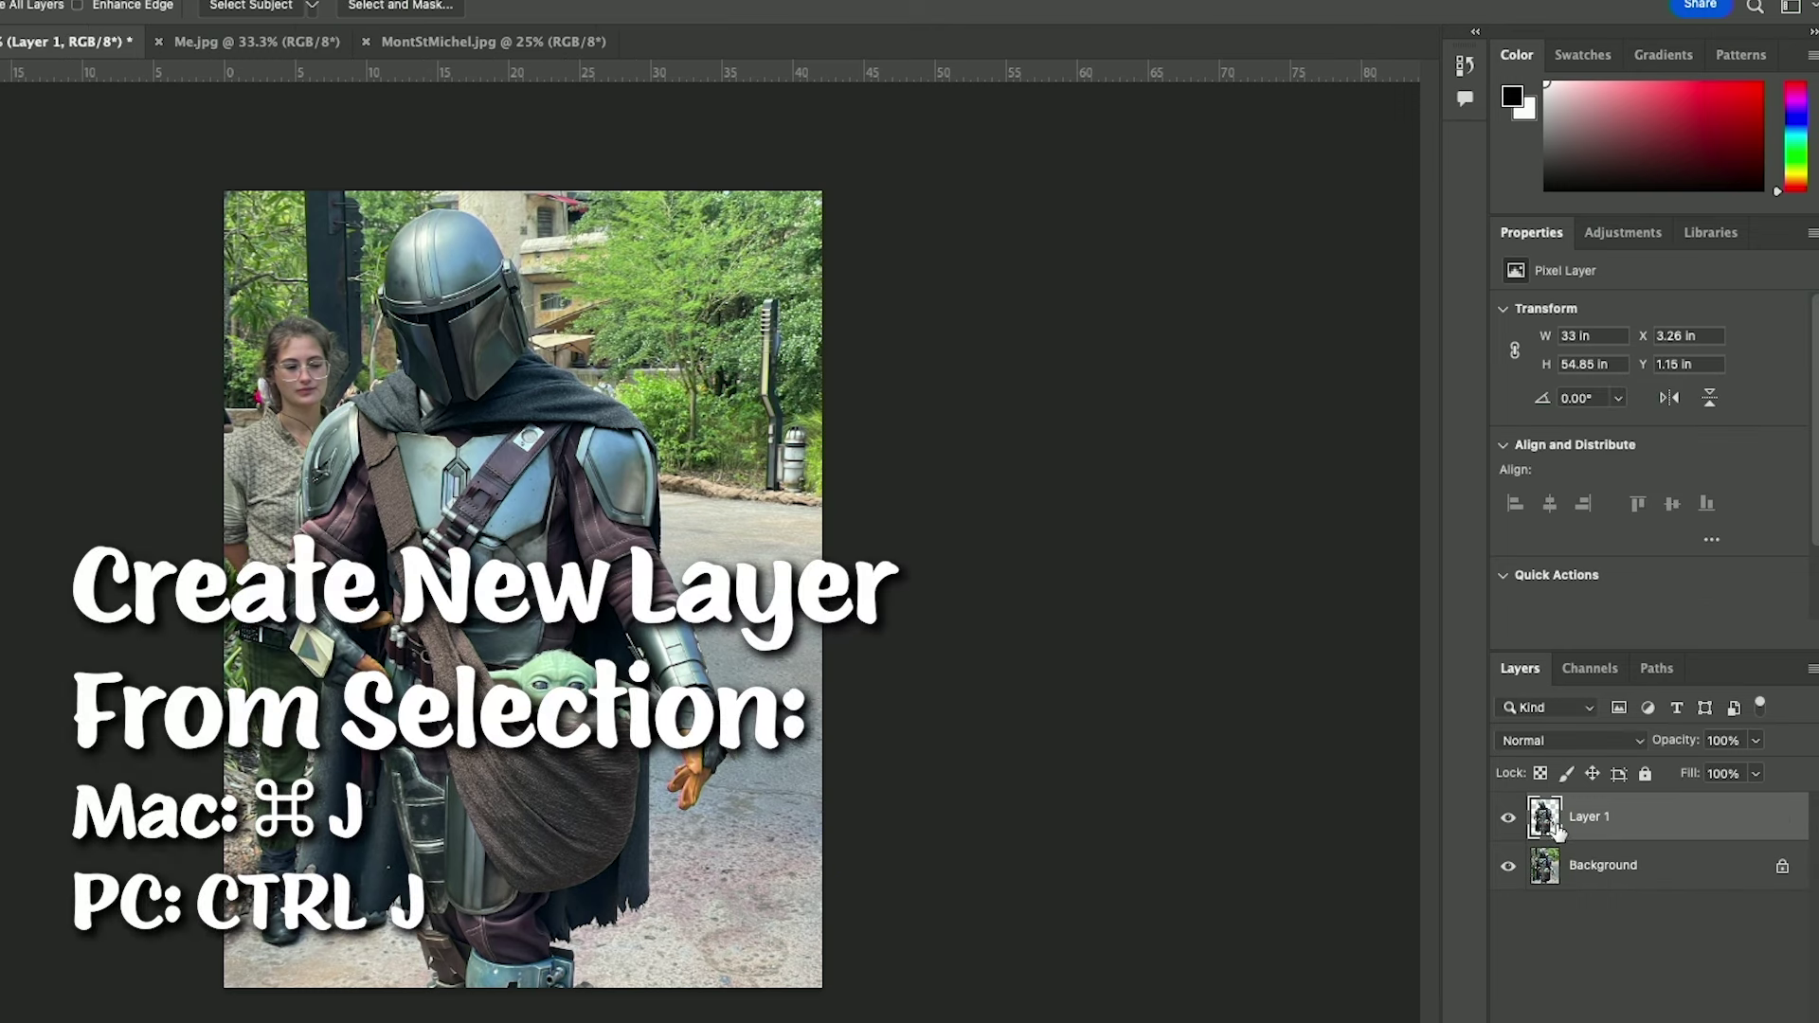
pyautogui.click(1507, 869)
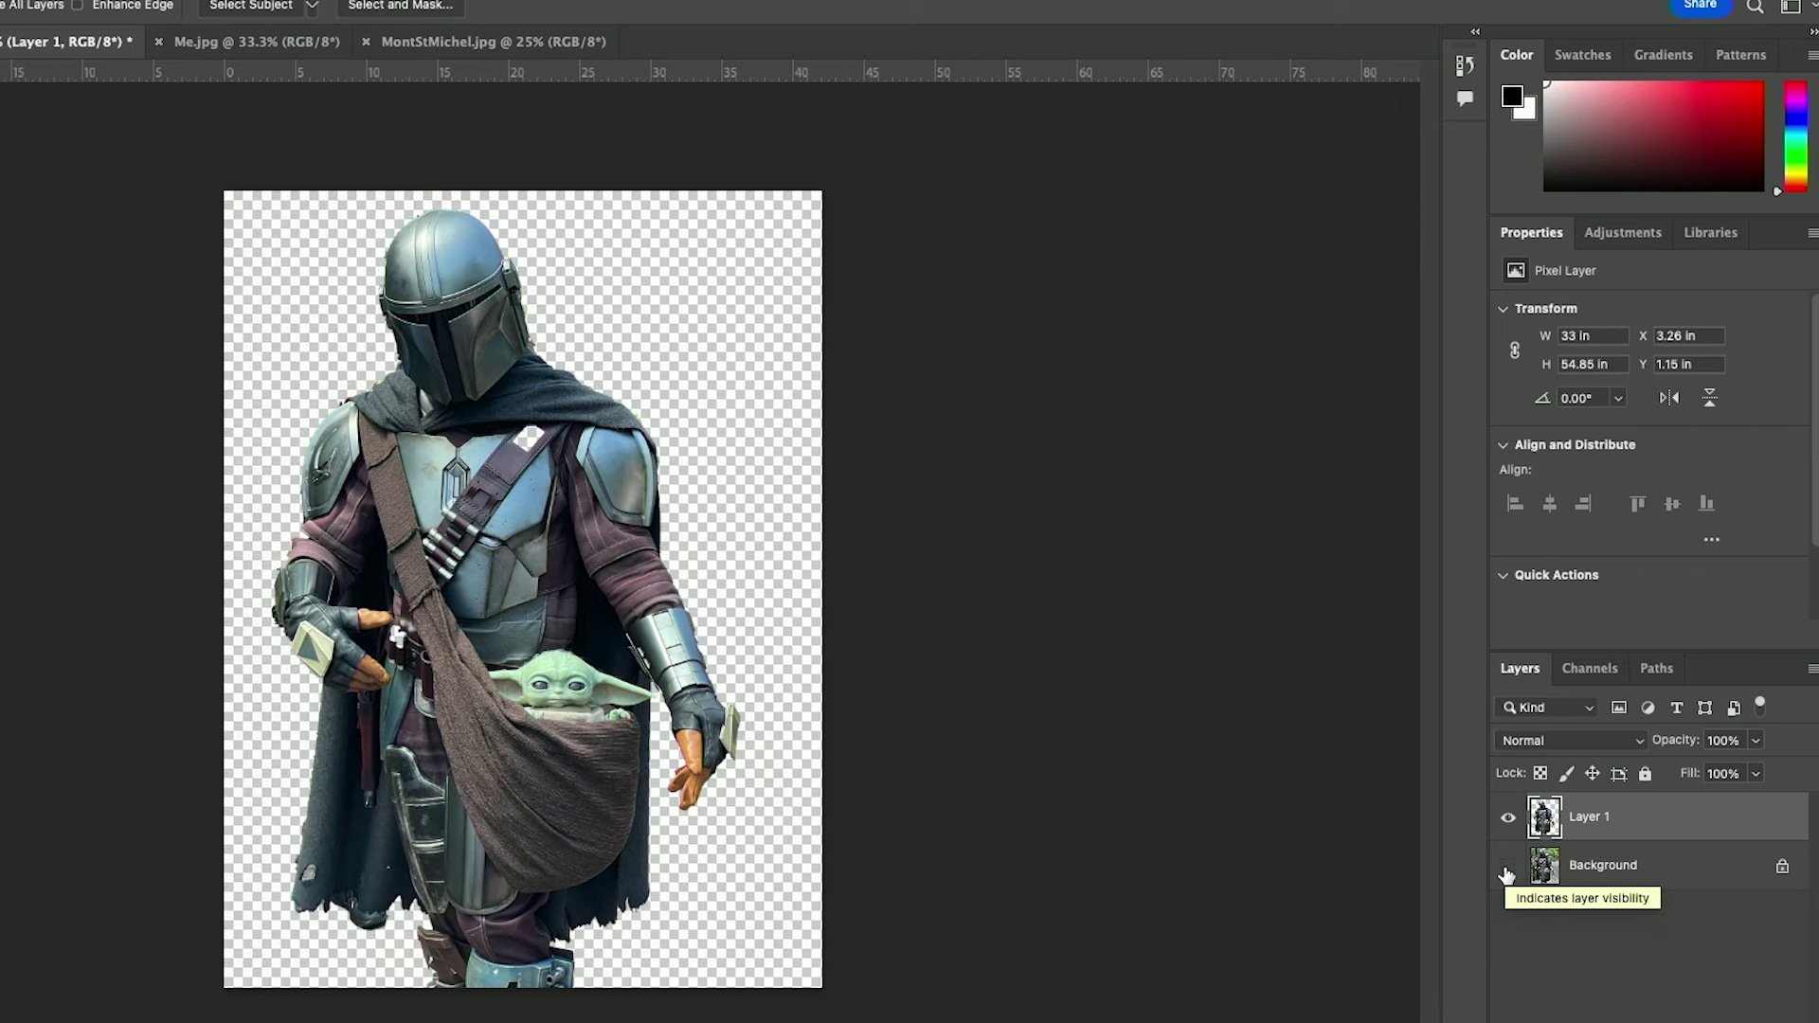
pyautogui.click(1509, 820)
pyautogui.click(1508, 820)
pyautogui.click(1509, 821)
pyautogui.click(1509, 820)
pyautogui.click(1509, 821)
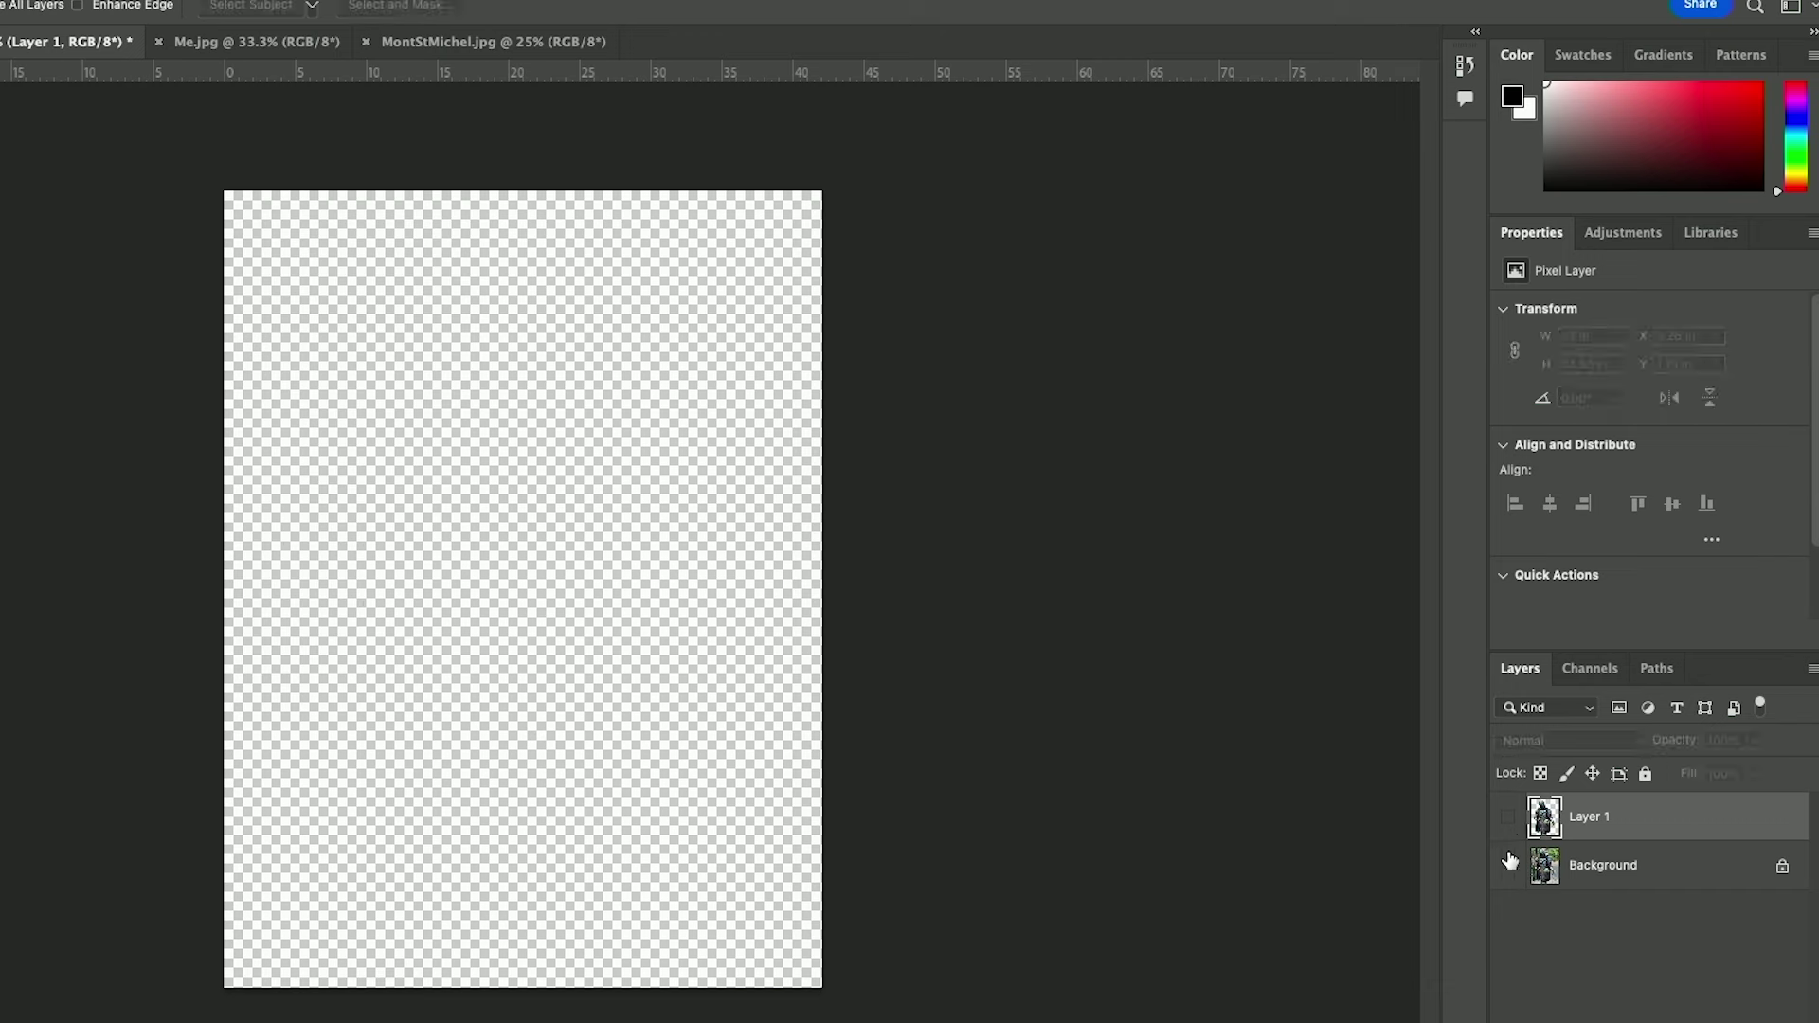
pyautogui.click(1508, 869)
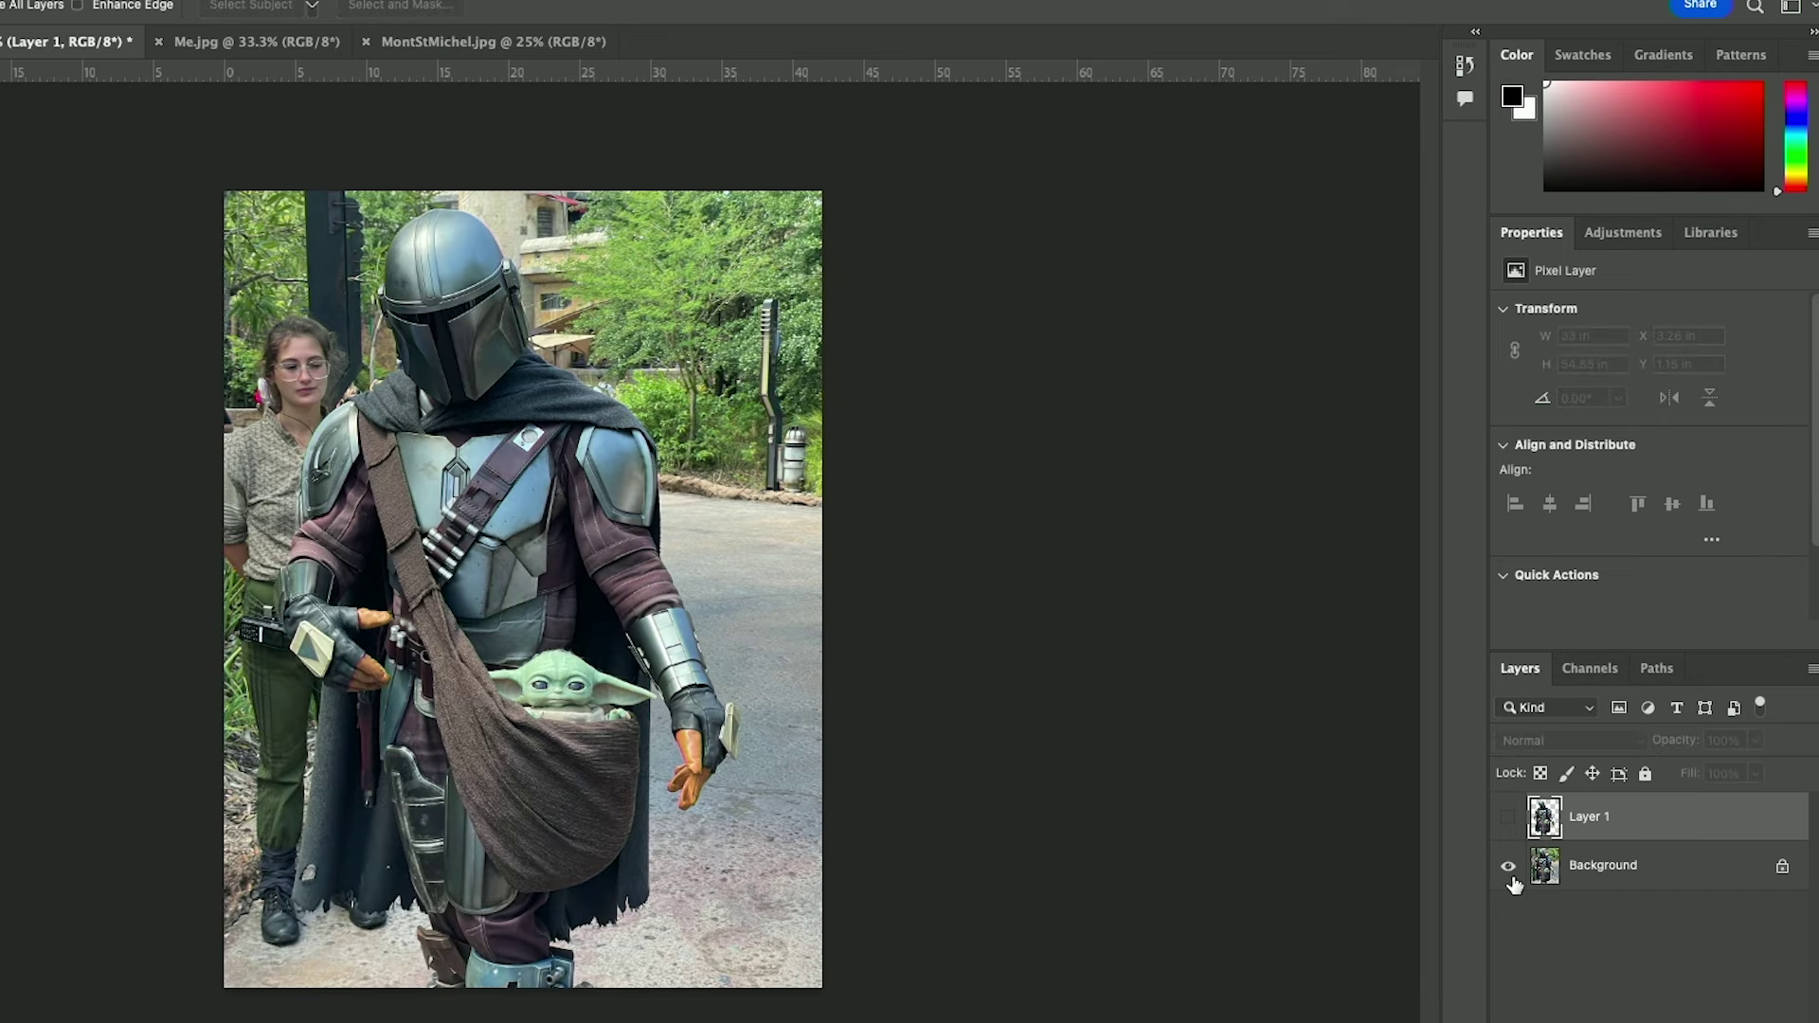
pyautogui.click(1509, 866)
pyautogui.click(1508, 818)
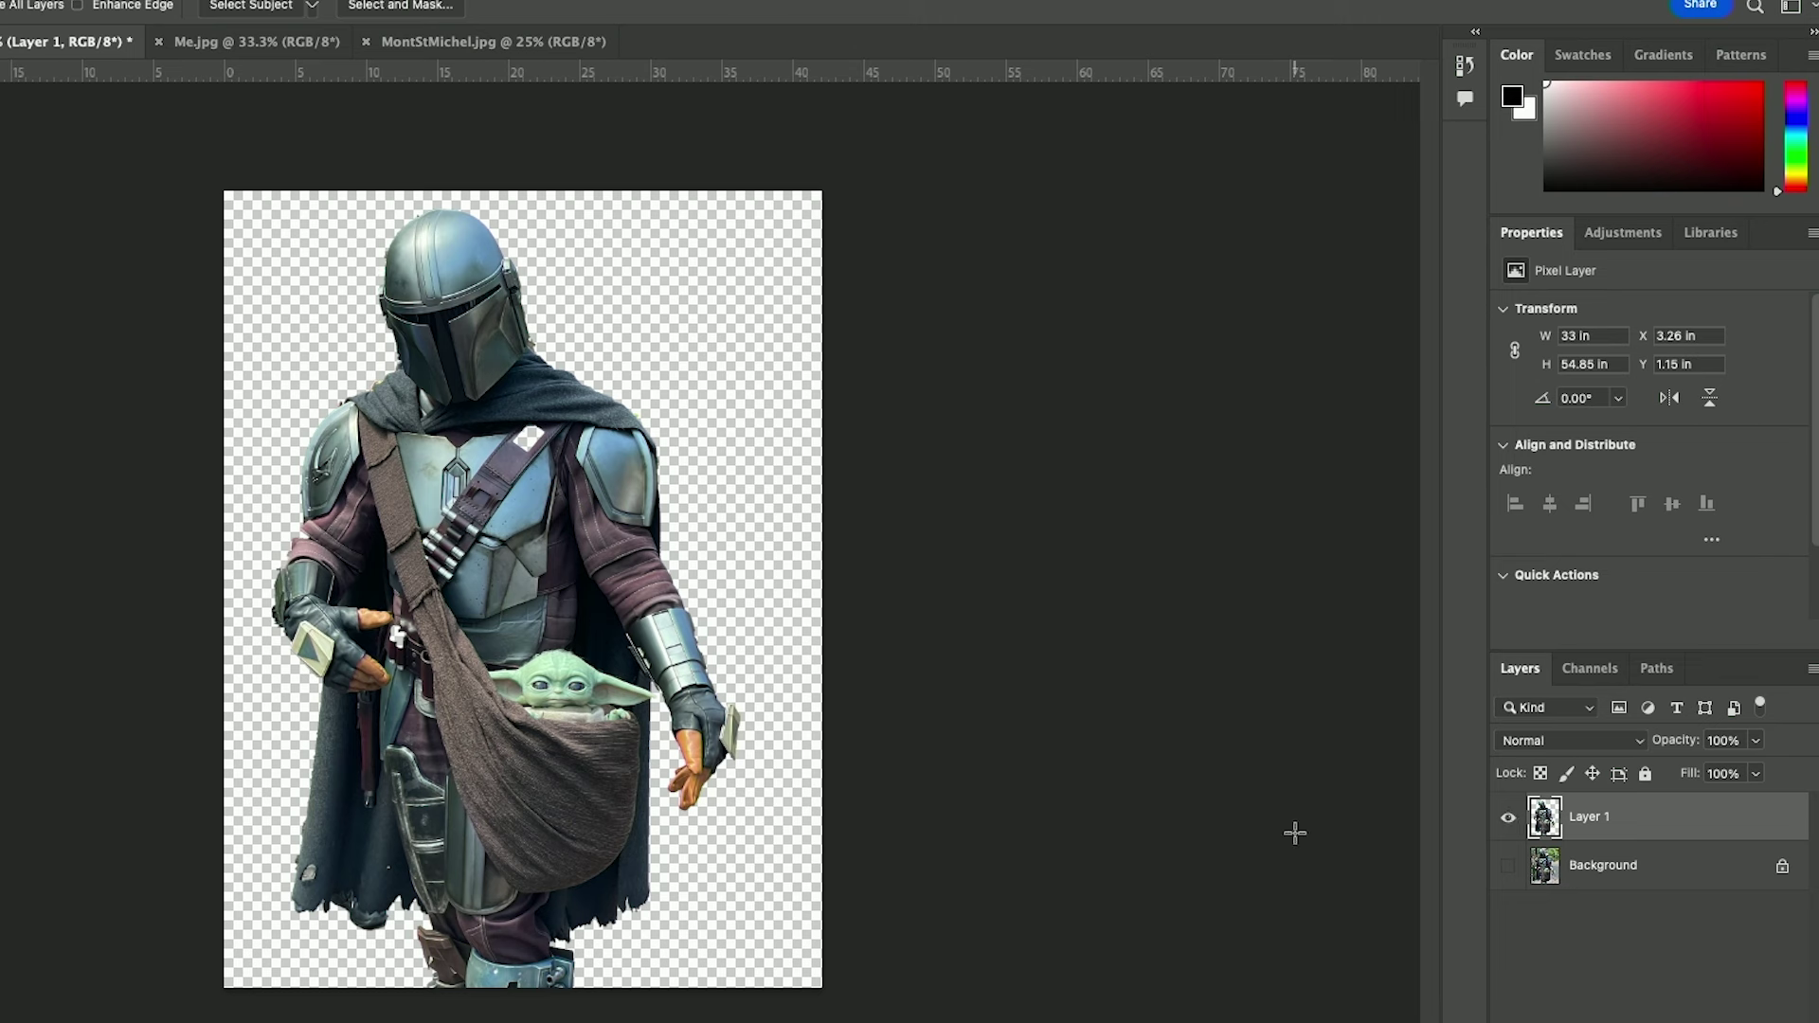
pyautogui.click(494, 45)
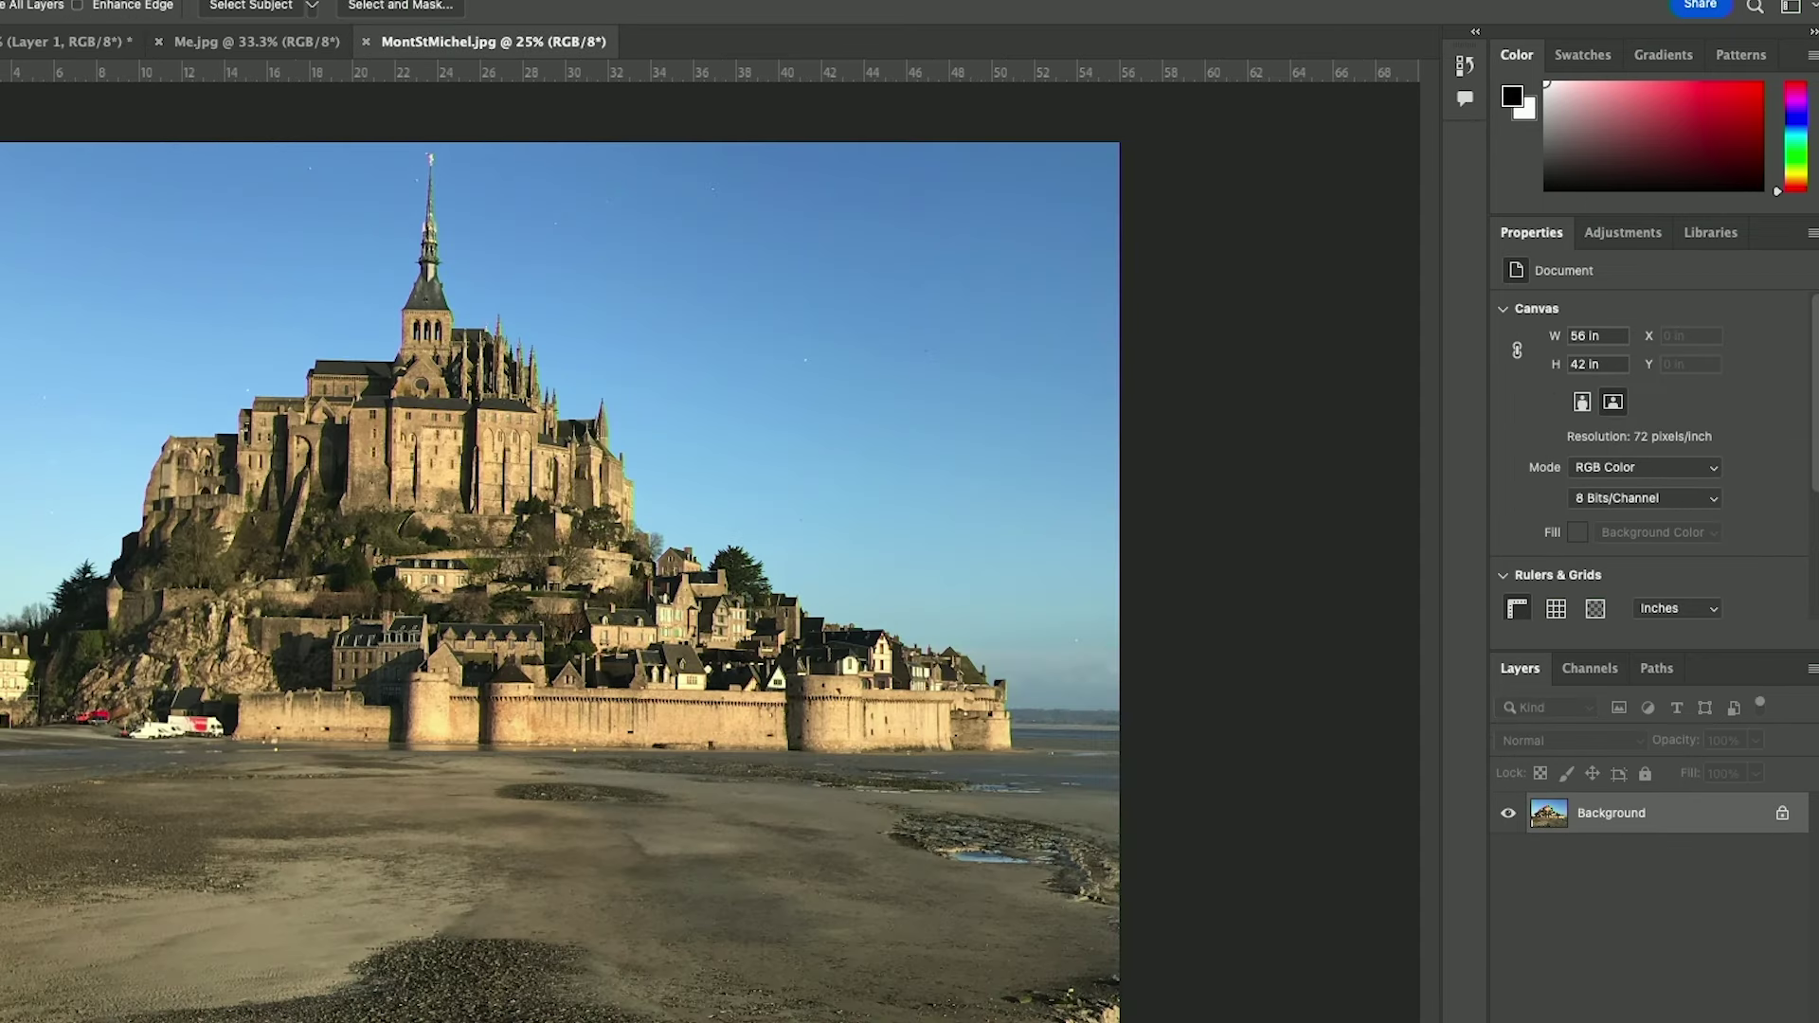
# Drag the Mandalorian's Layer 1 into Untitled-1 as Layer 2 above Mont St Michel, then zoom out
pyautogui.click(67, 42)
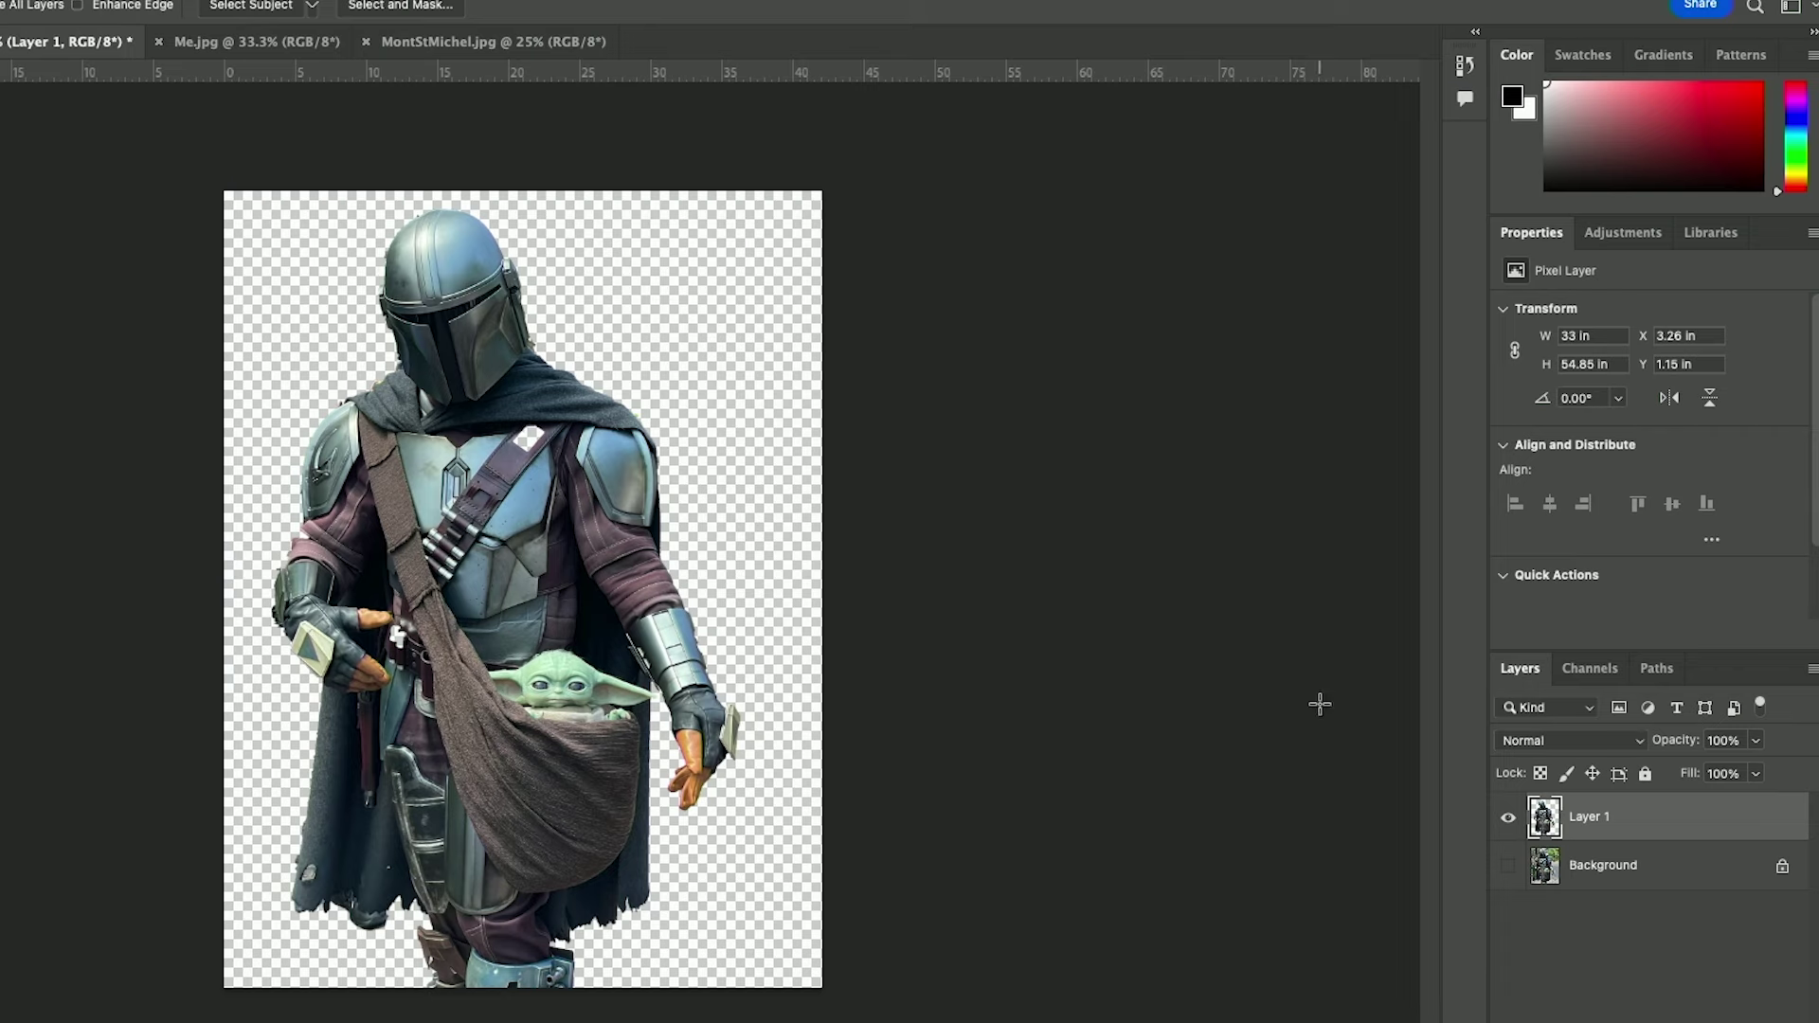
pyautogui.moveTo(1686, 825); pyautogui.dragTo(0, 93)
pyautogui.moveTo(200, 94); pyautogui.dragTo(951, 612)
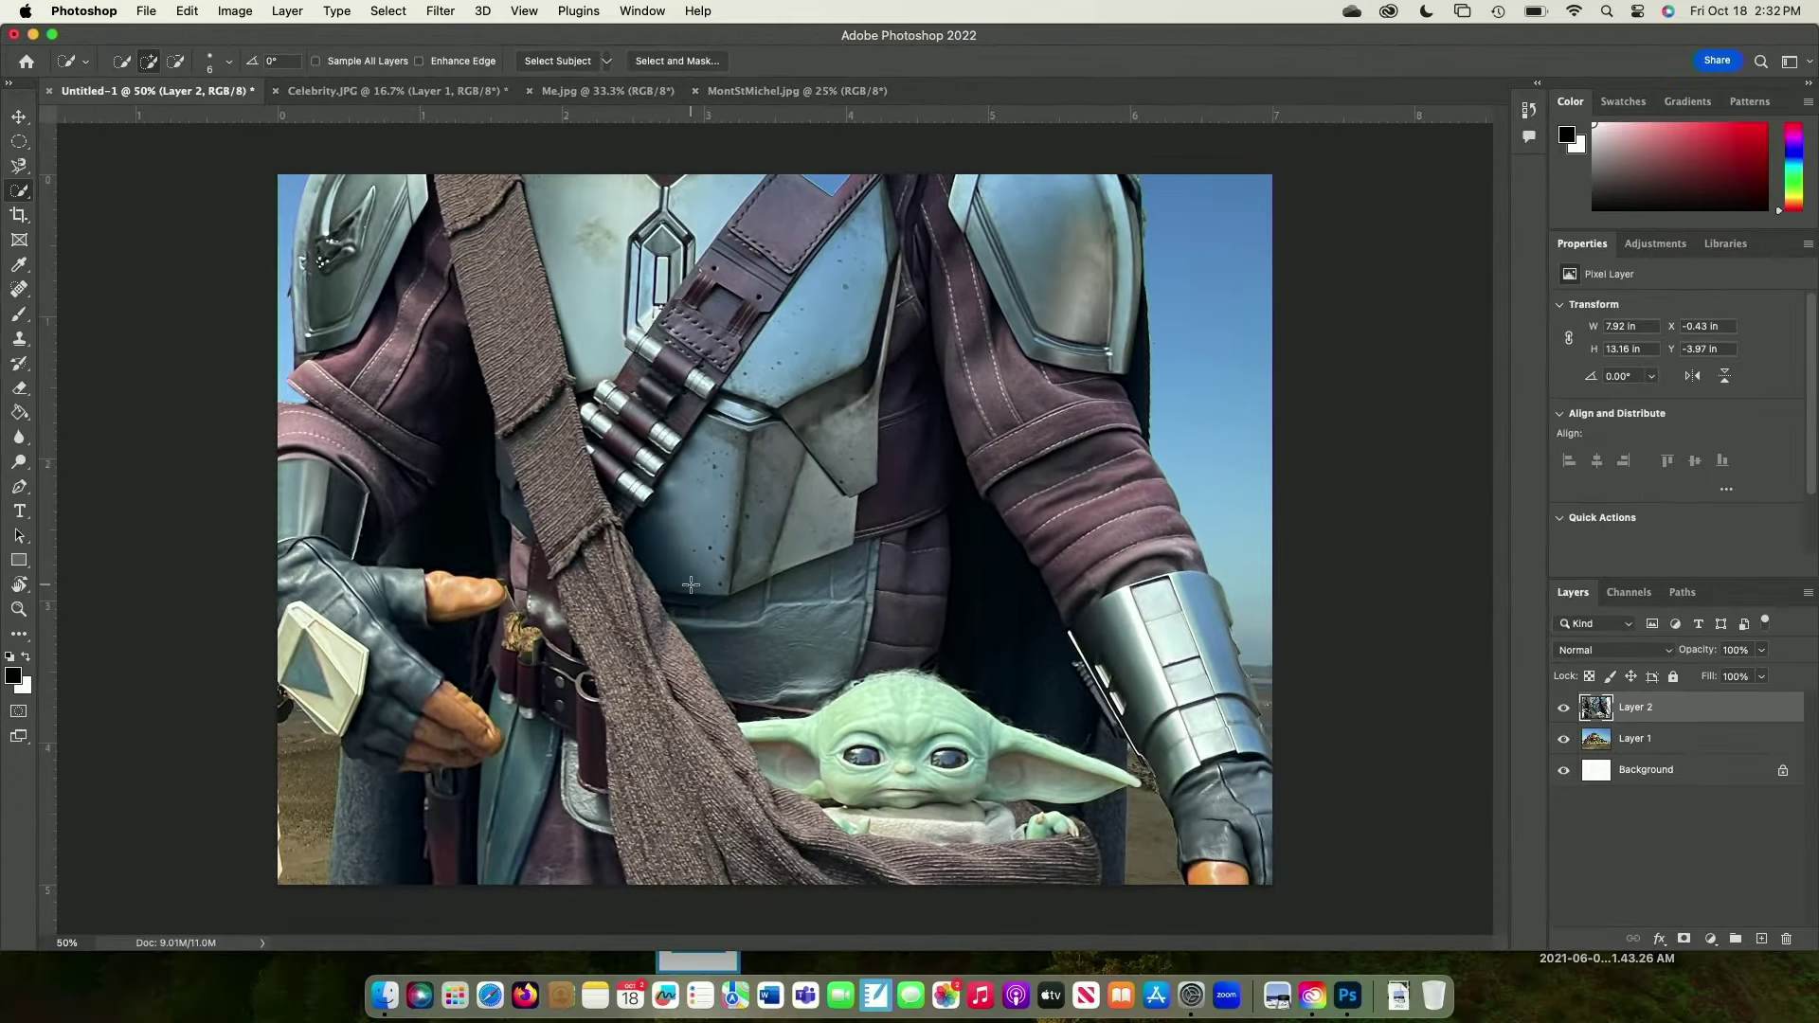
pyautogui.press('super+minus')
pyautogui.press('super+minus')
pyautogui.press('super+minus')
pyautogui.press('super+minus')
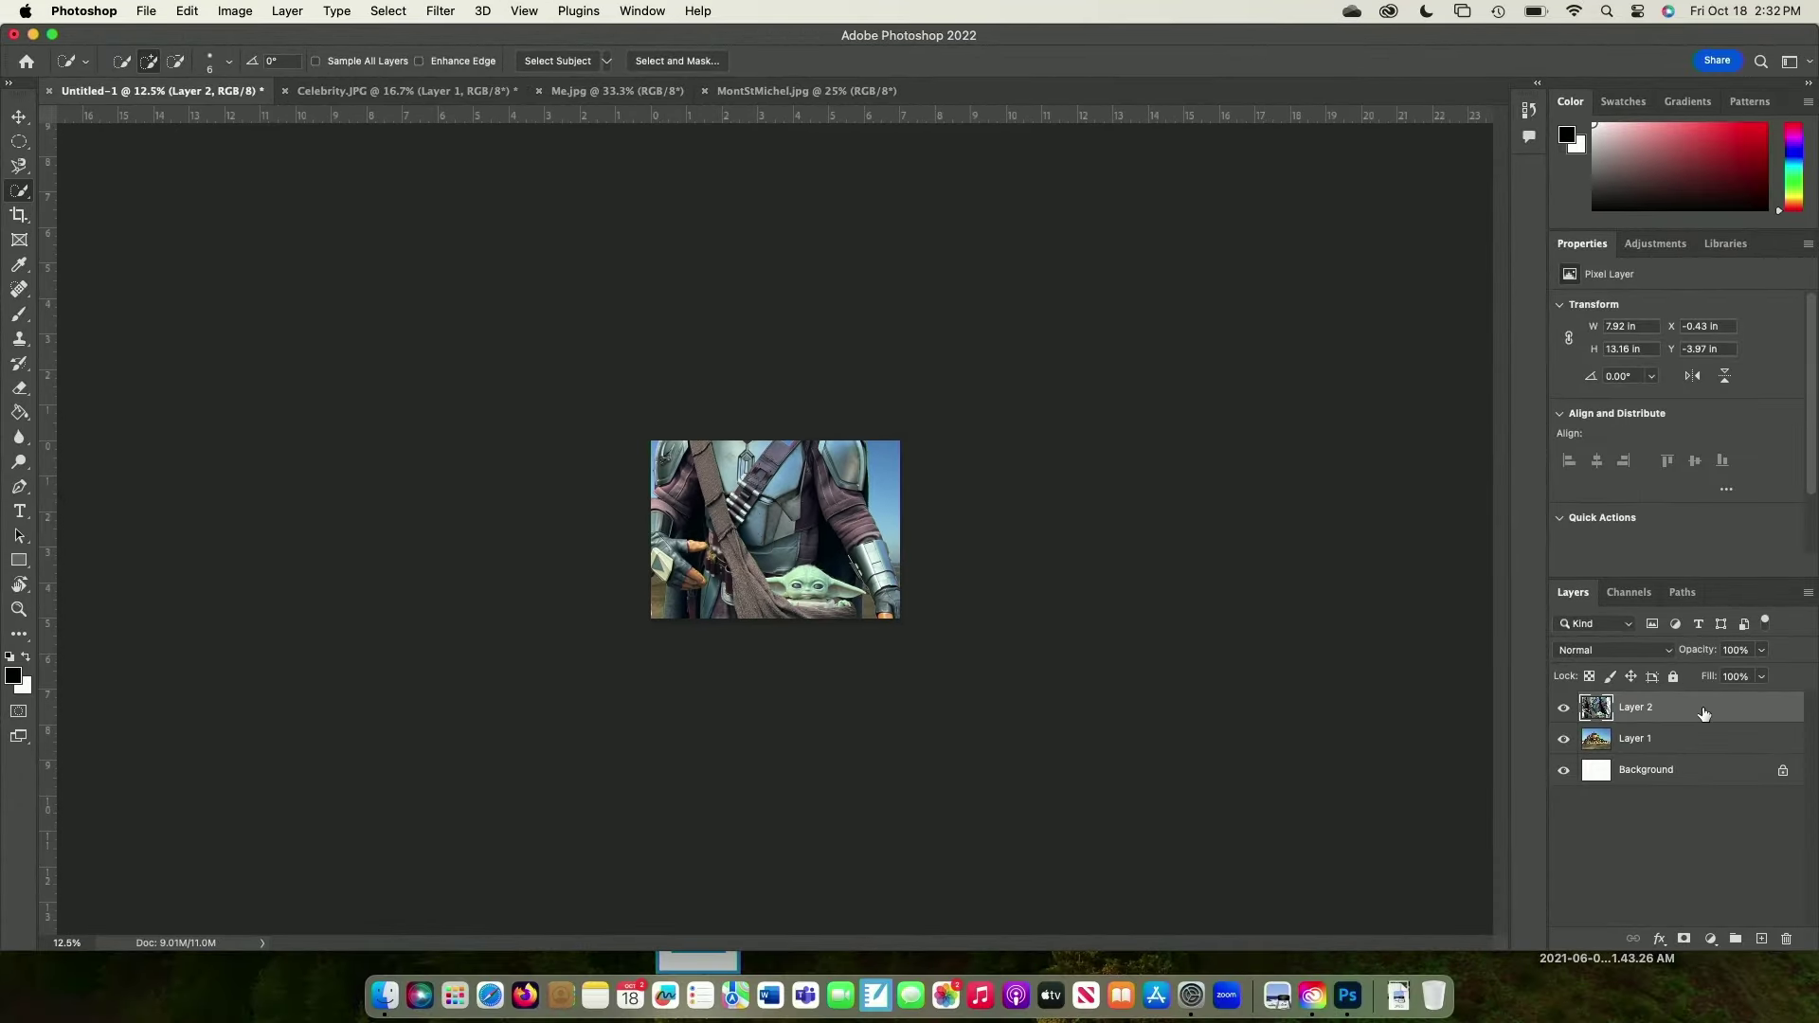
pyautogui.press('super+t')
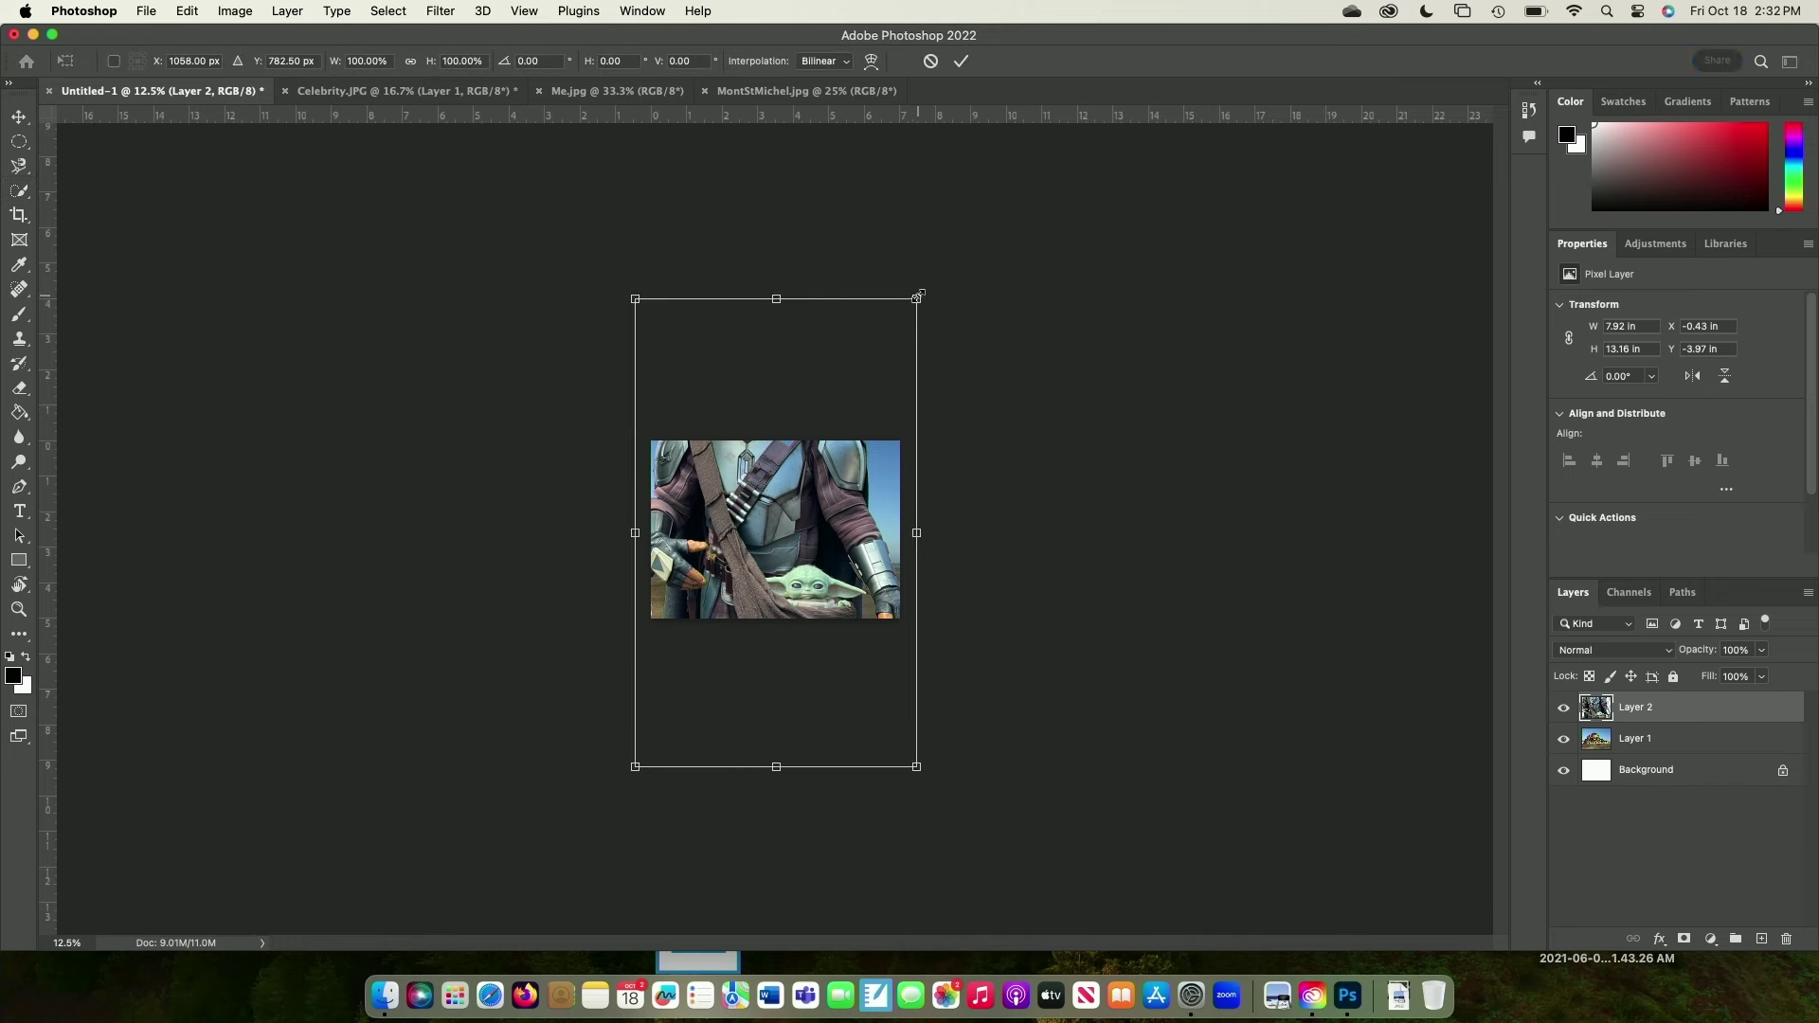
# Scale the Mandalorian down to about 25% and place it in front of Mont St Michel
pyautogui.moveTo(918, 296); pyautogui.dragTo(801, 485)
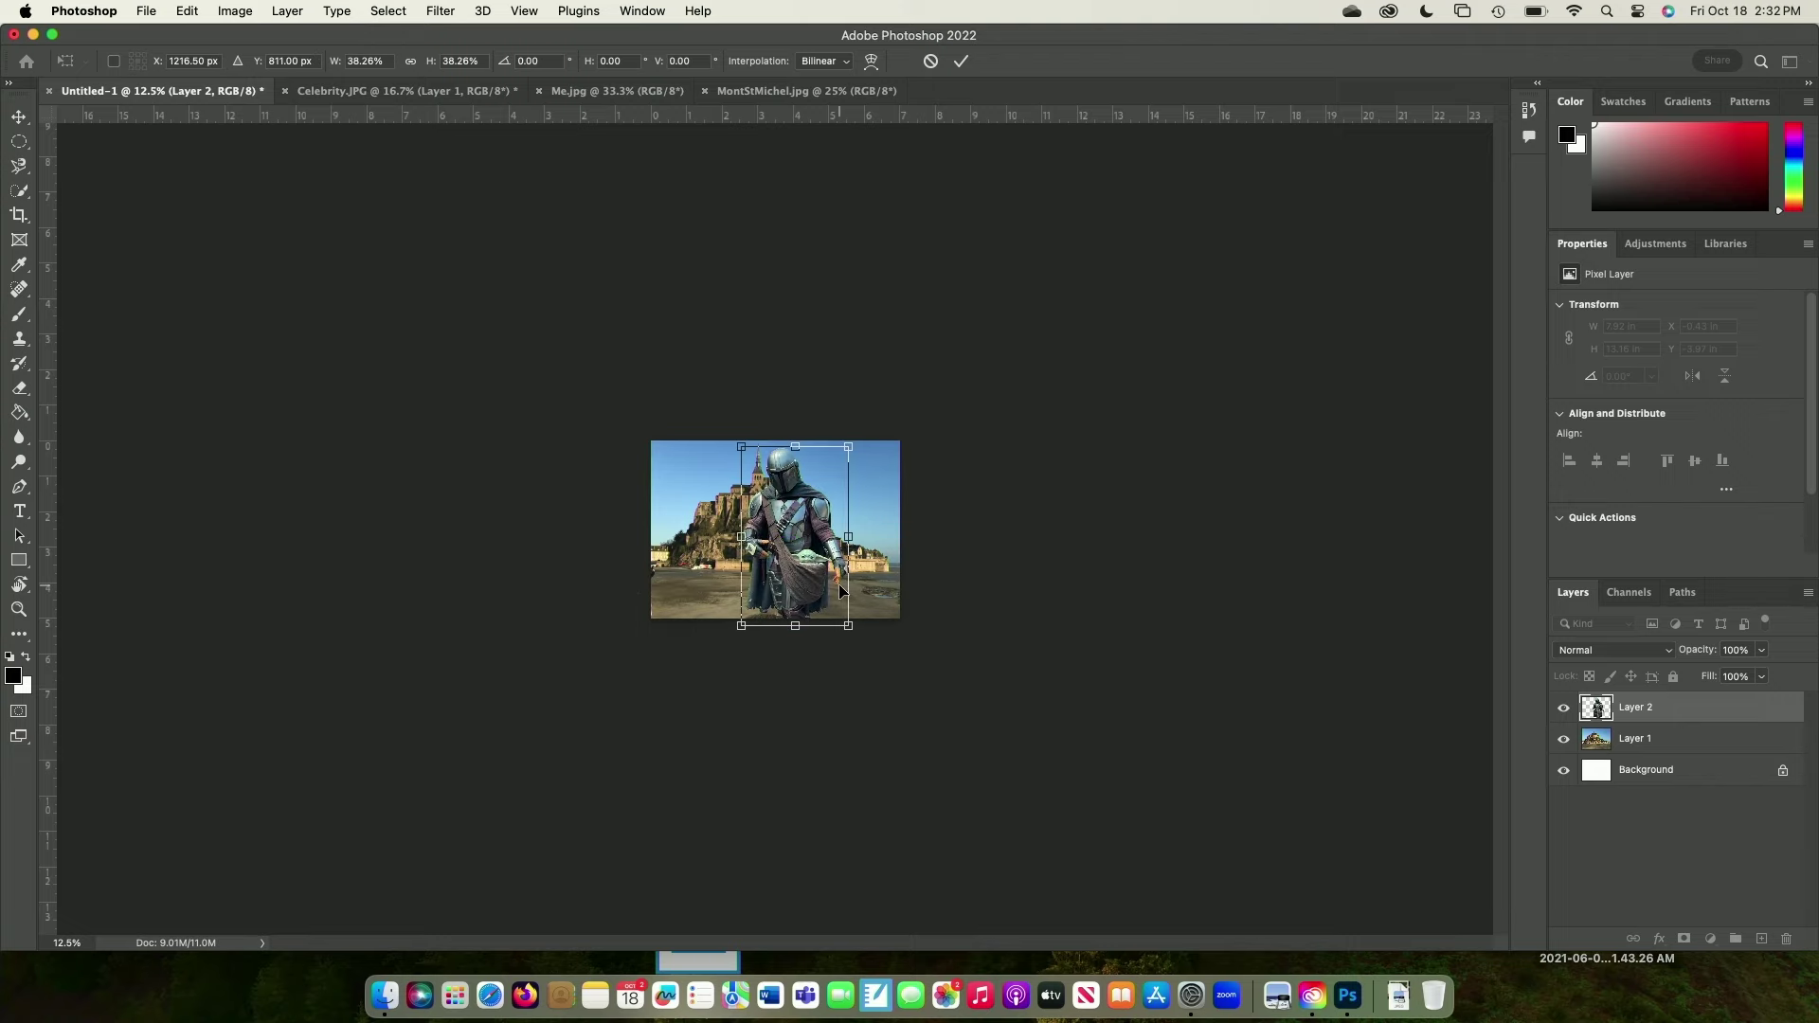
pyautogui.press('super+equal')
pyautogui.press('super+equal')
pyautogui.press('super+equal')
pyautogui.press('super+equal')
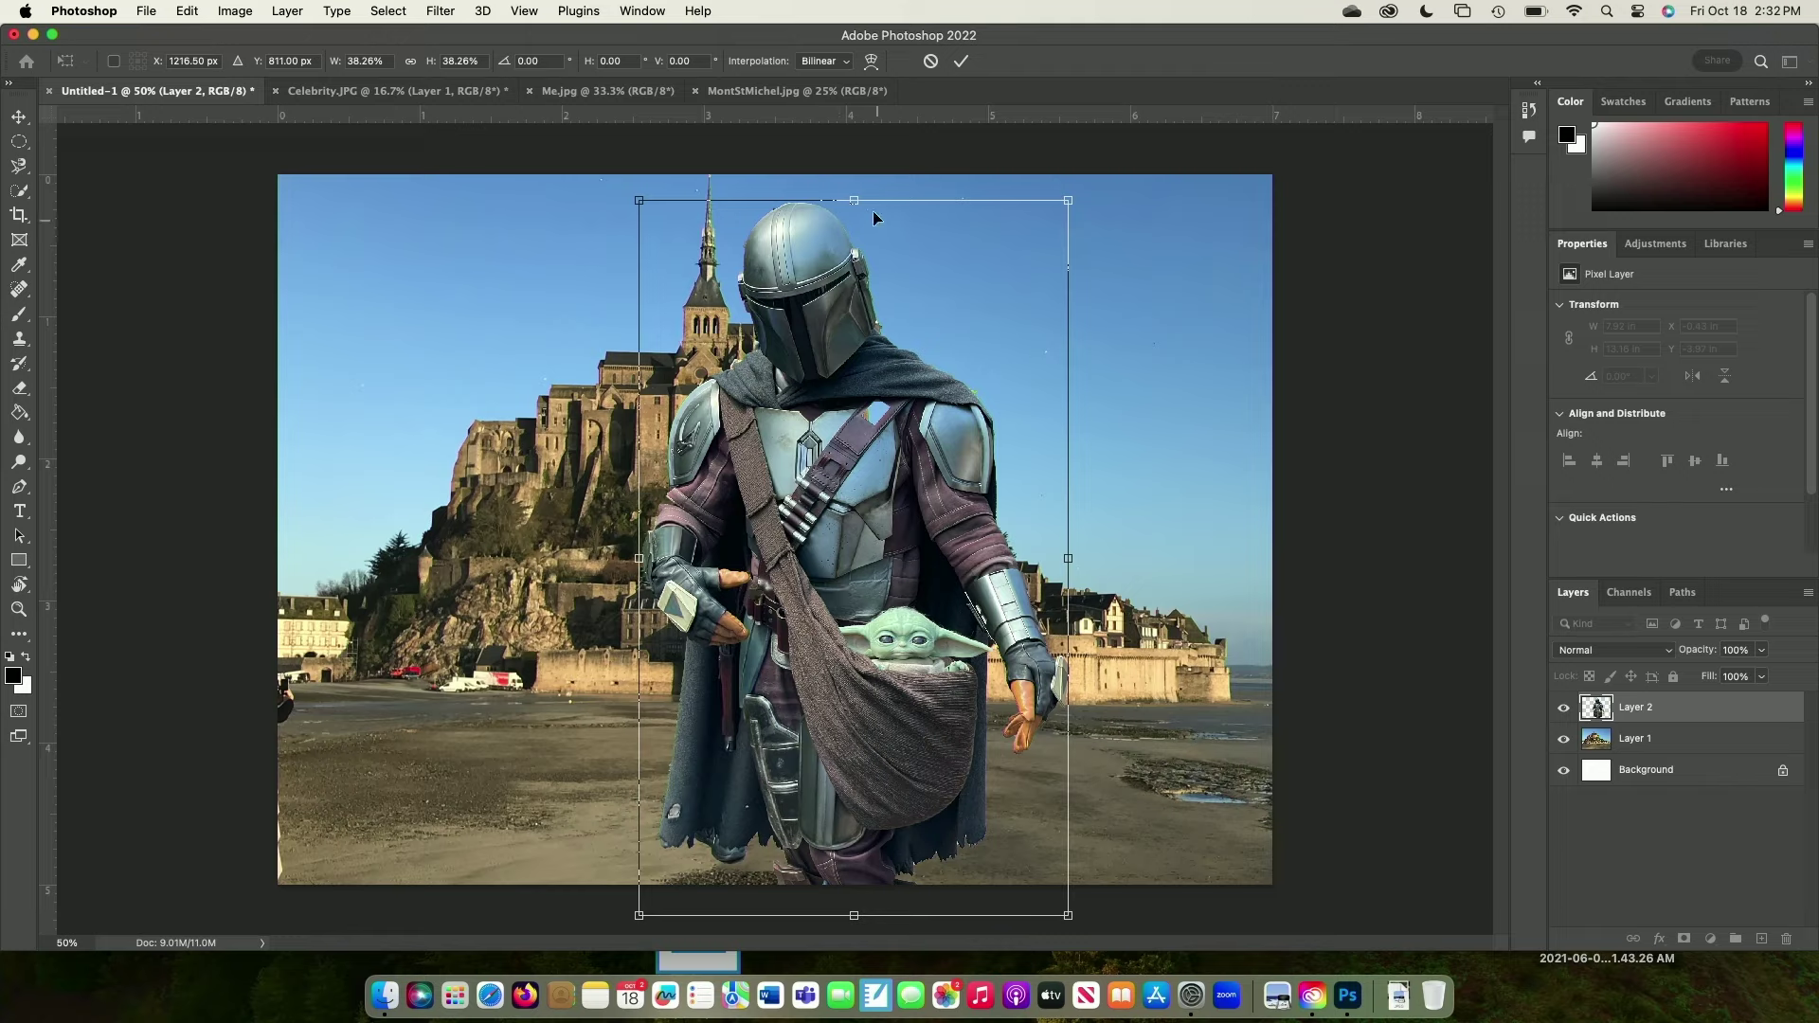
pyautogui.moveTo(855, 196); pyautogui.dragTo(853, 453)
pyautogui.moveTo(822, 652)
pyautogui.mouseDown()
pyautogui.moveTo(826, 524)
pyautogui.moveTo(813, 622)
pyautogui.mouseUp()
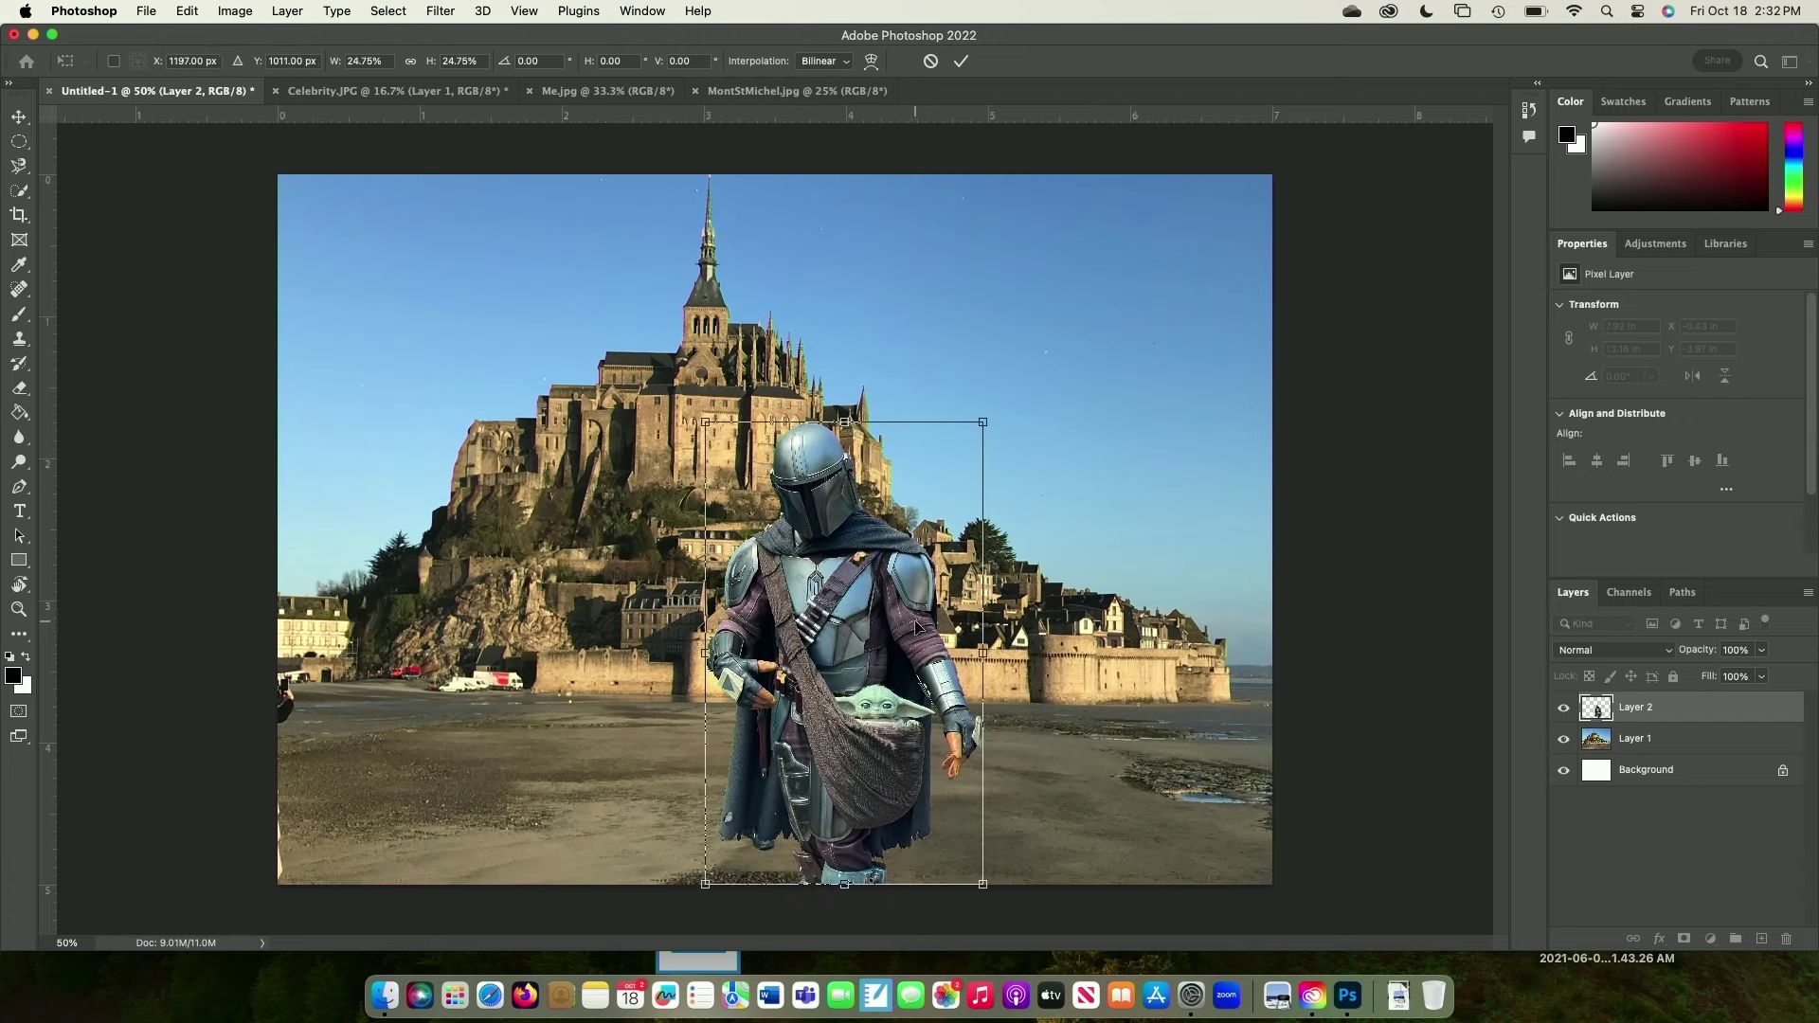
pyautogui.press('Return')
# With the Move tool, shift the Mandalorian further right on the beach
pyautogui.press('w')
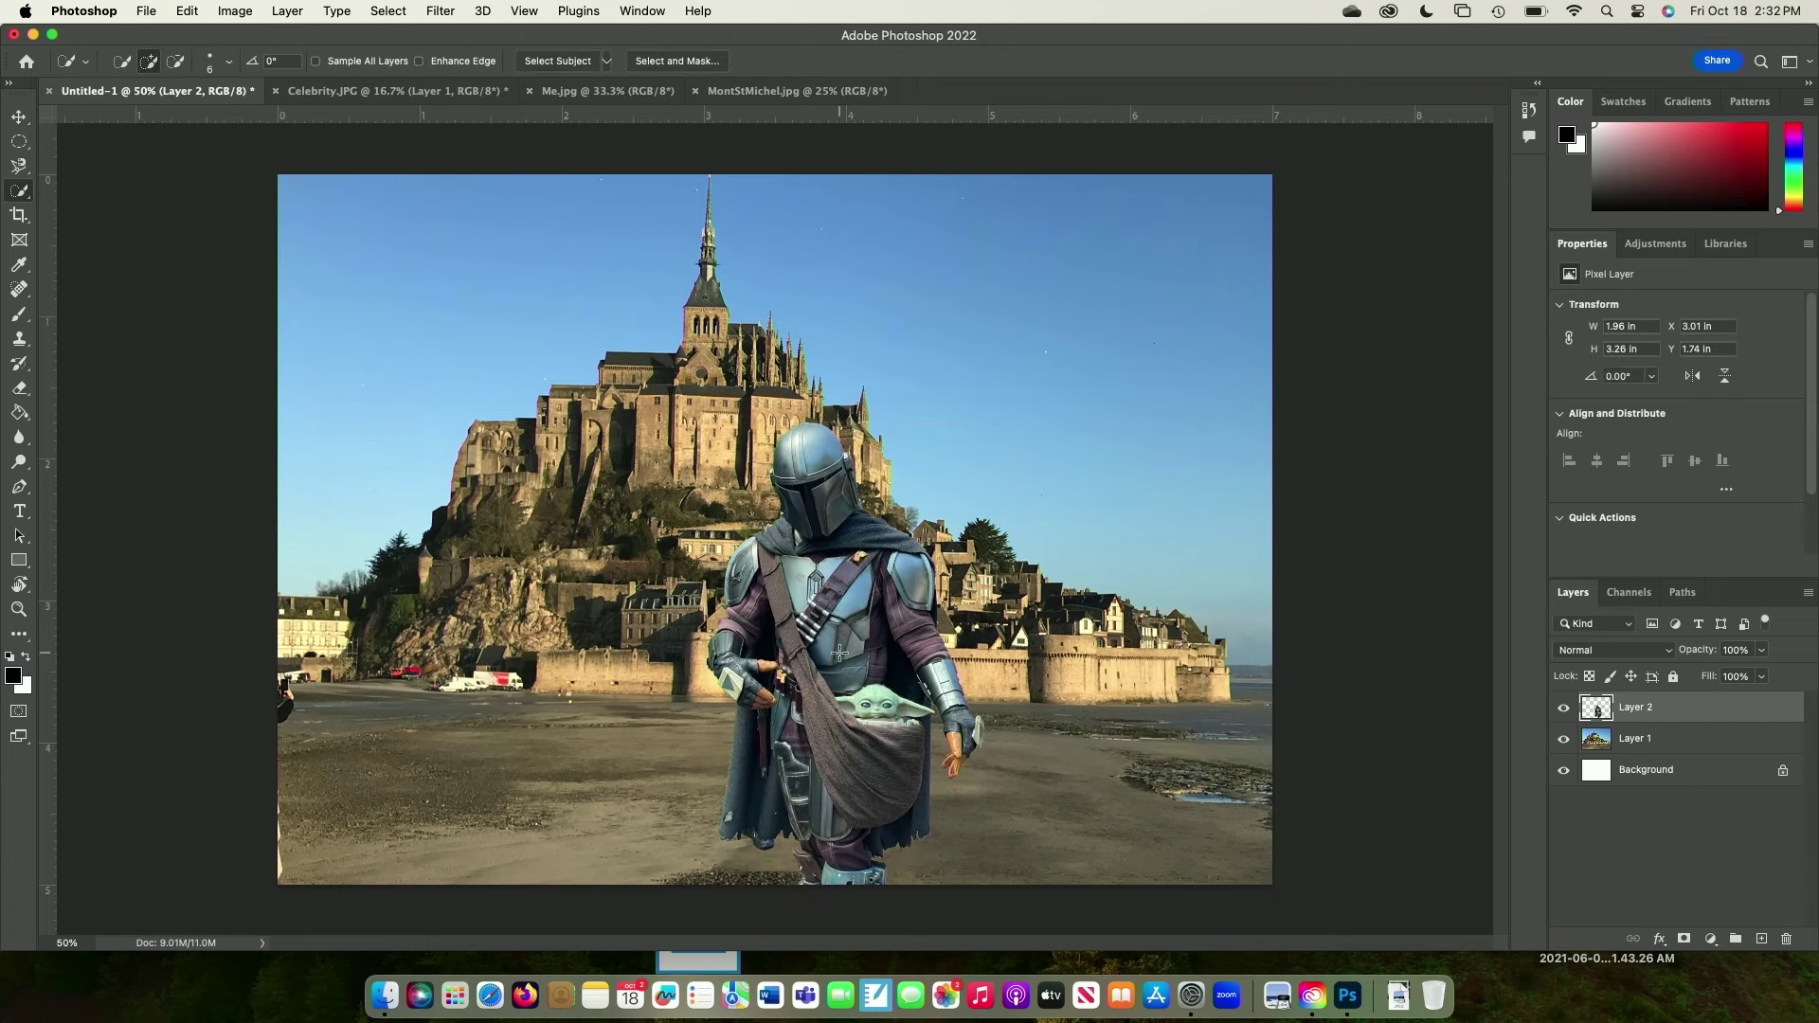
pyautogui.click(18, 115)
pyautogui.moveTo(853, 604); pyautogui.dragTo(973, 606)
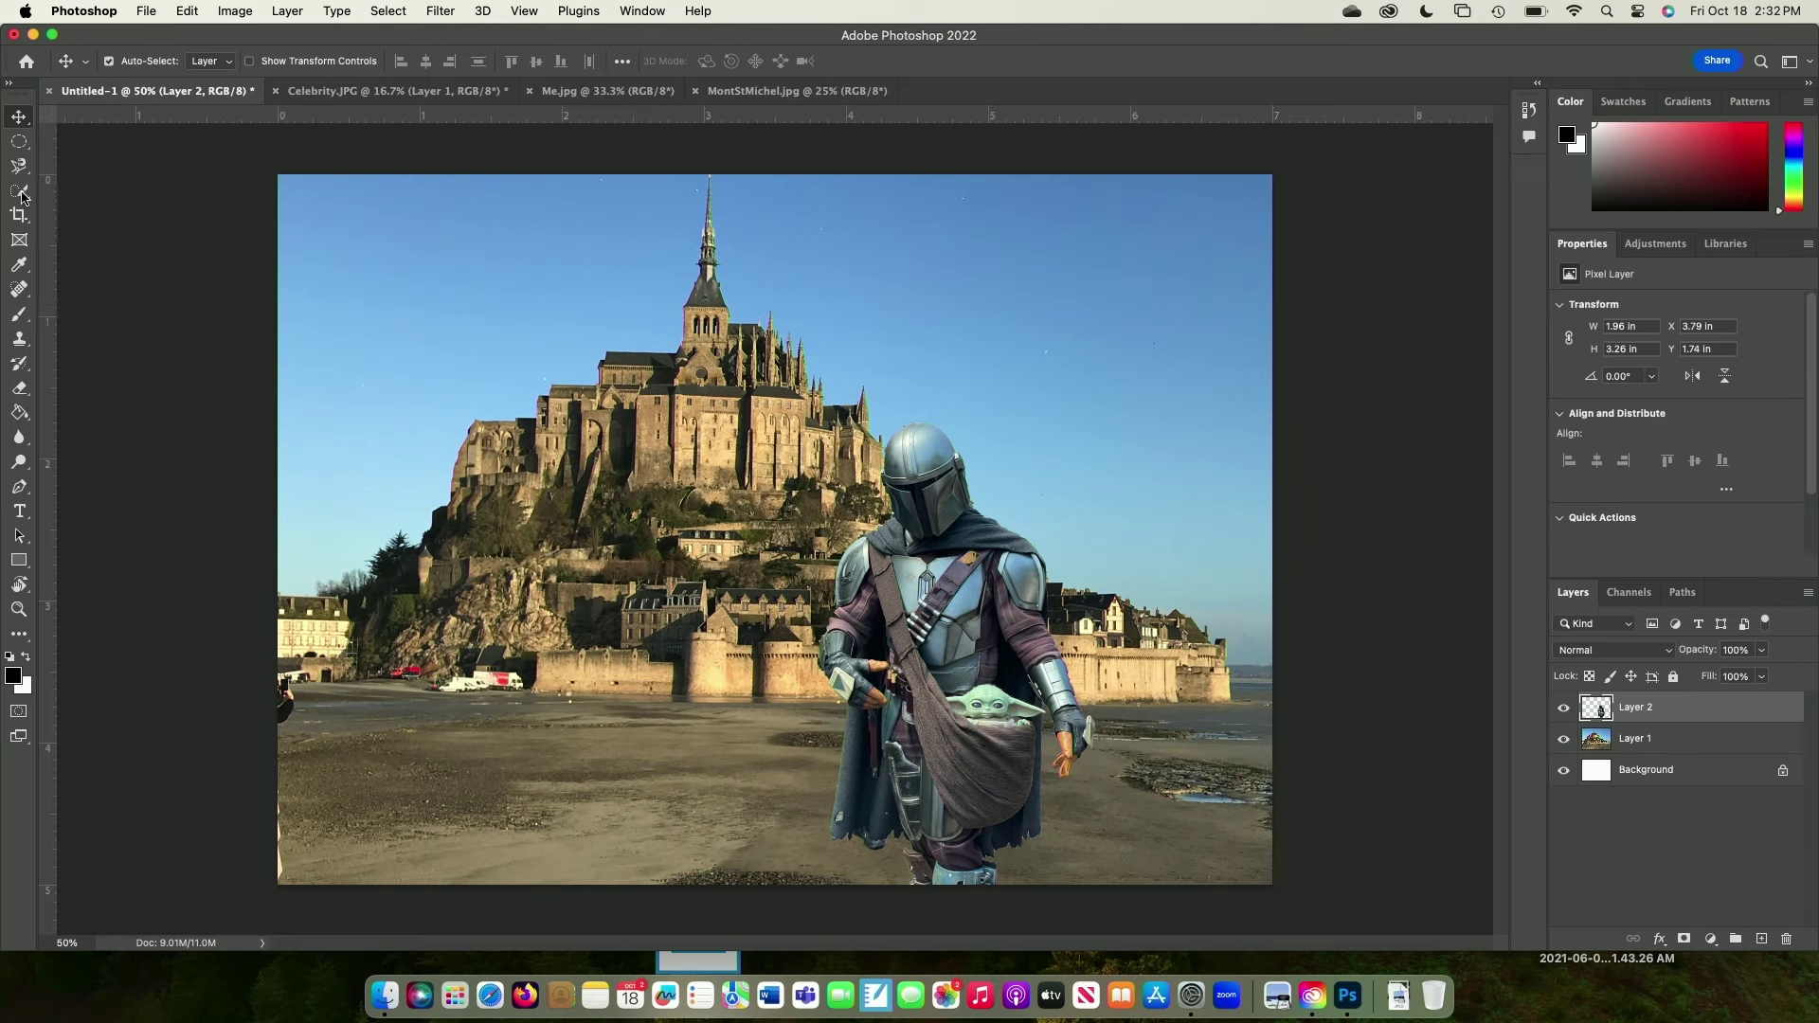
pyautogui.click(607, 91)
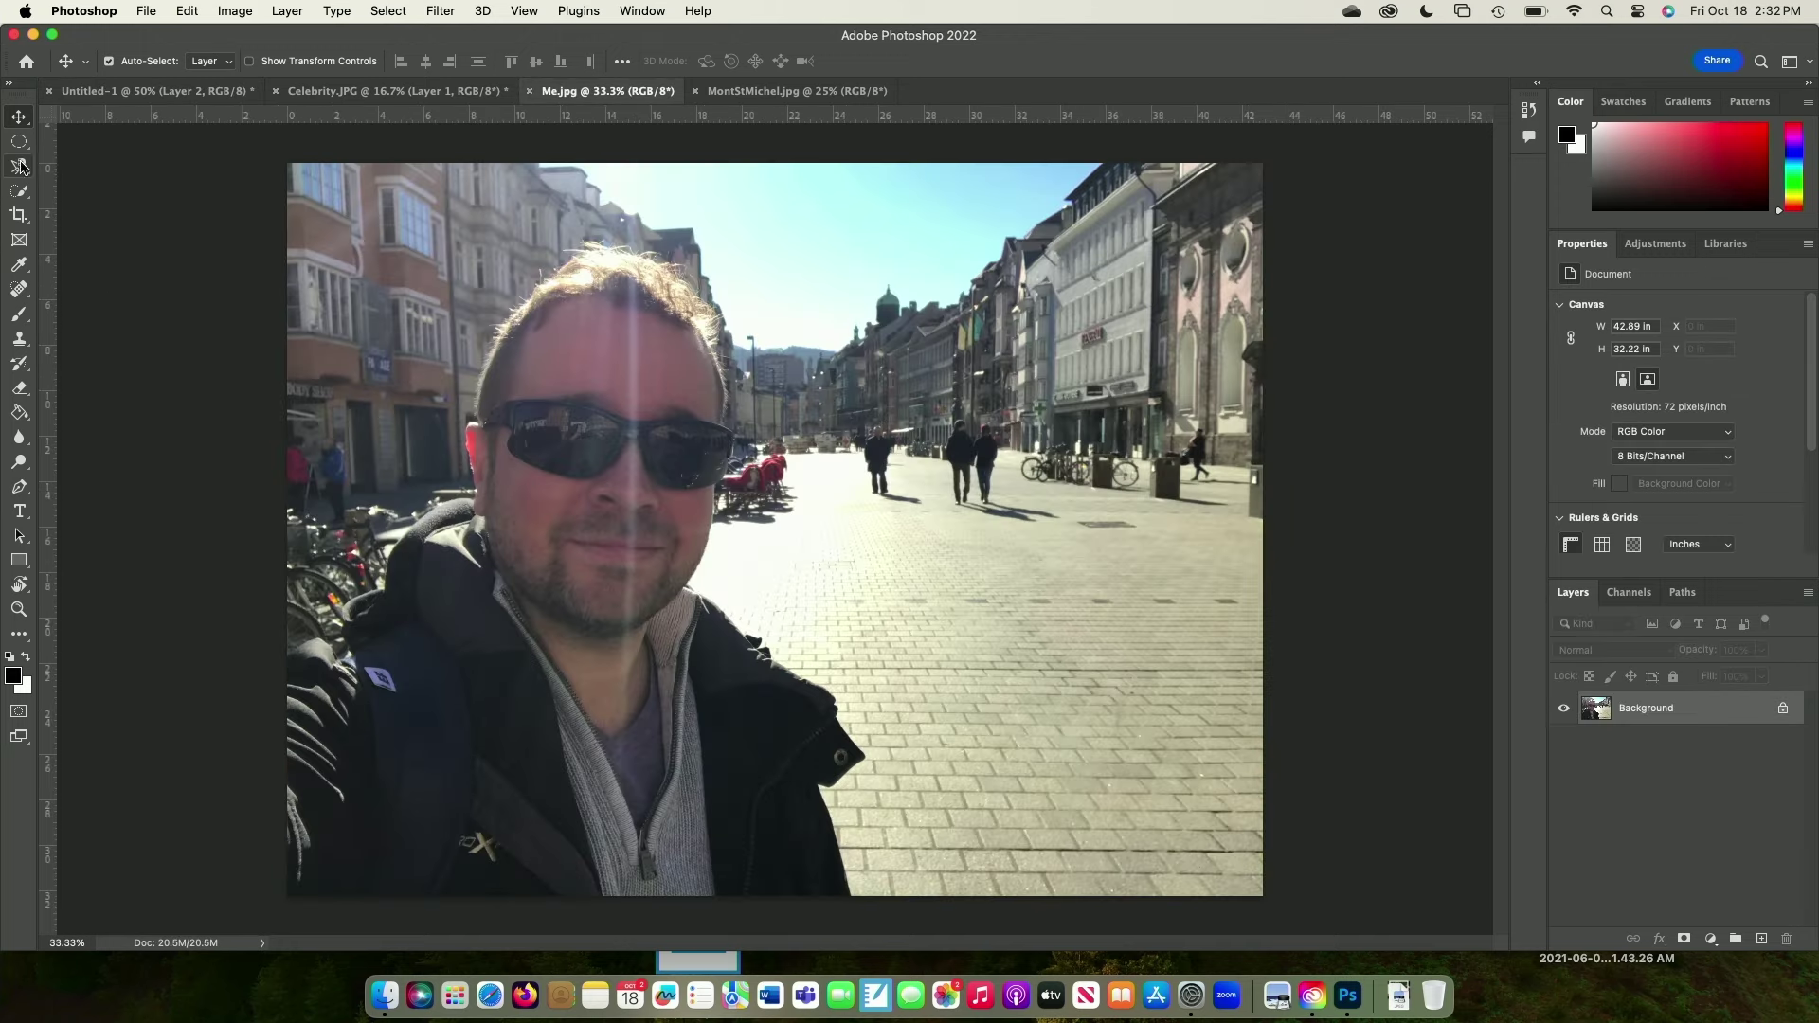
# Select the person in Me.jpg with Quick Selection, from jacket up to the top of the hair
pyautogui.click(19, 167)
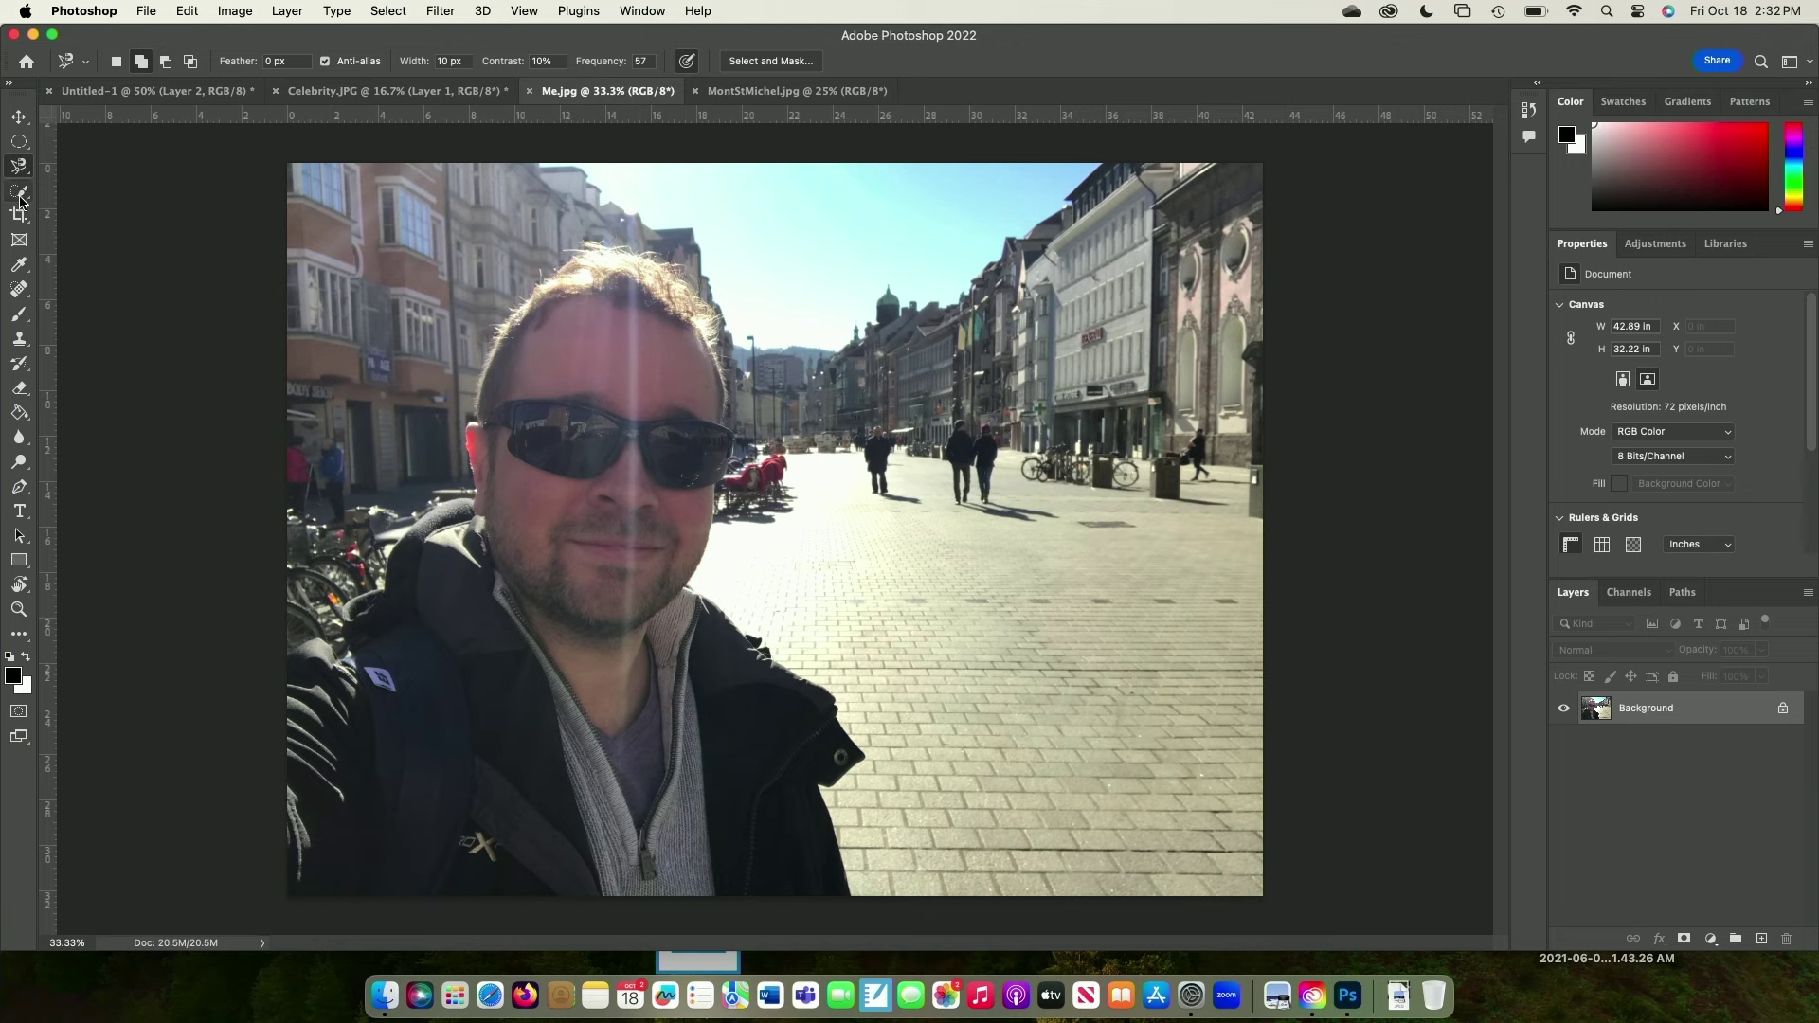
pyautogui.click(19, 190)
pyautogui.moveTo(324, 812)
pyautogui.mouseDown()
pyautogui.moveTo(328, 905)
pyautogui.moveTo(320, 809)
pyautogui.moveTo(536, 768)
pyautogui.moveTo(585, 699)
pyautogui.moveTo(684, 867)
pyautogui.moveTo(748, 837)
pyautogui.mouseUp()
pyautogui.moveTo(619, 646)
pyautogui.mouseDown()
pyautogui.moveTo(608, 598)
pyautogui.moveTo(589, 612)
pyautogui.moveTo(581, 454)
pyautogui.moveTo(608, 410)
pyautogui.mouseUp()
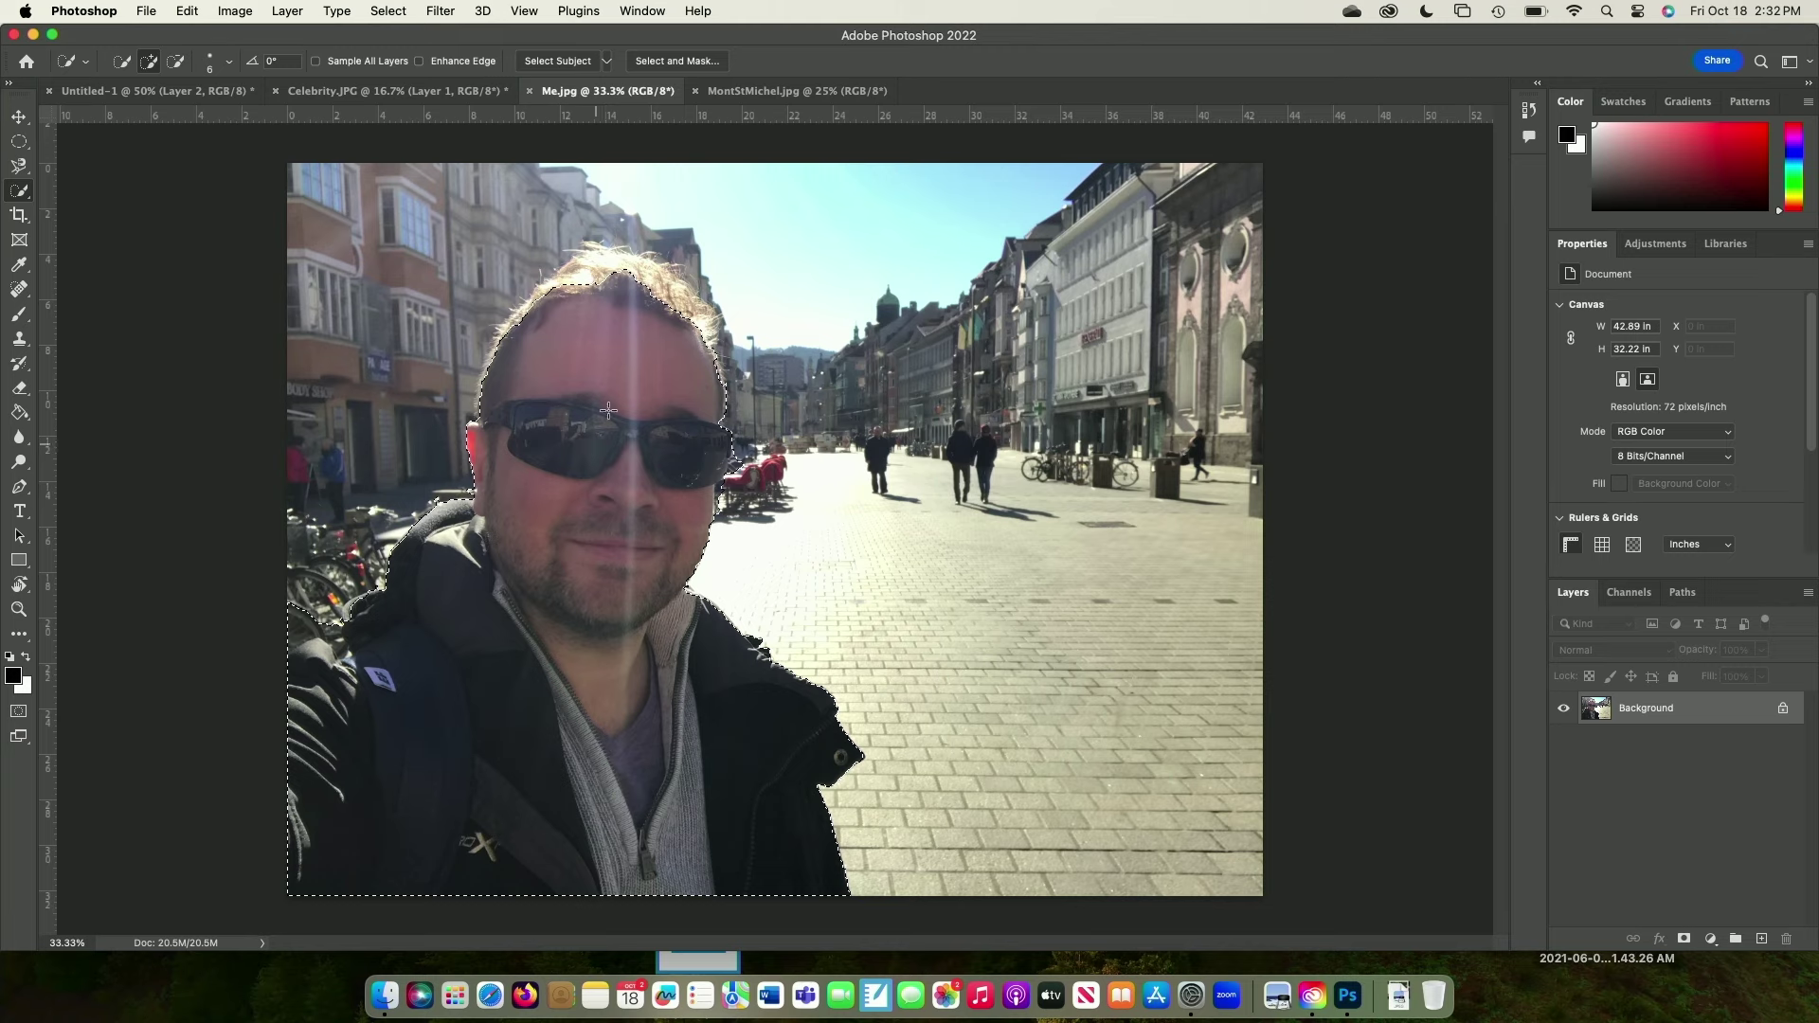
pyautogui.moveTo(619, 289); pyautogui.dragTo(619, 269)
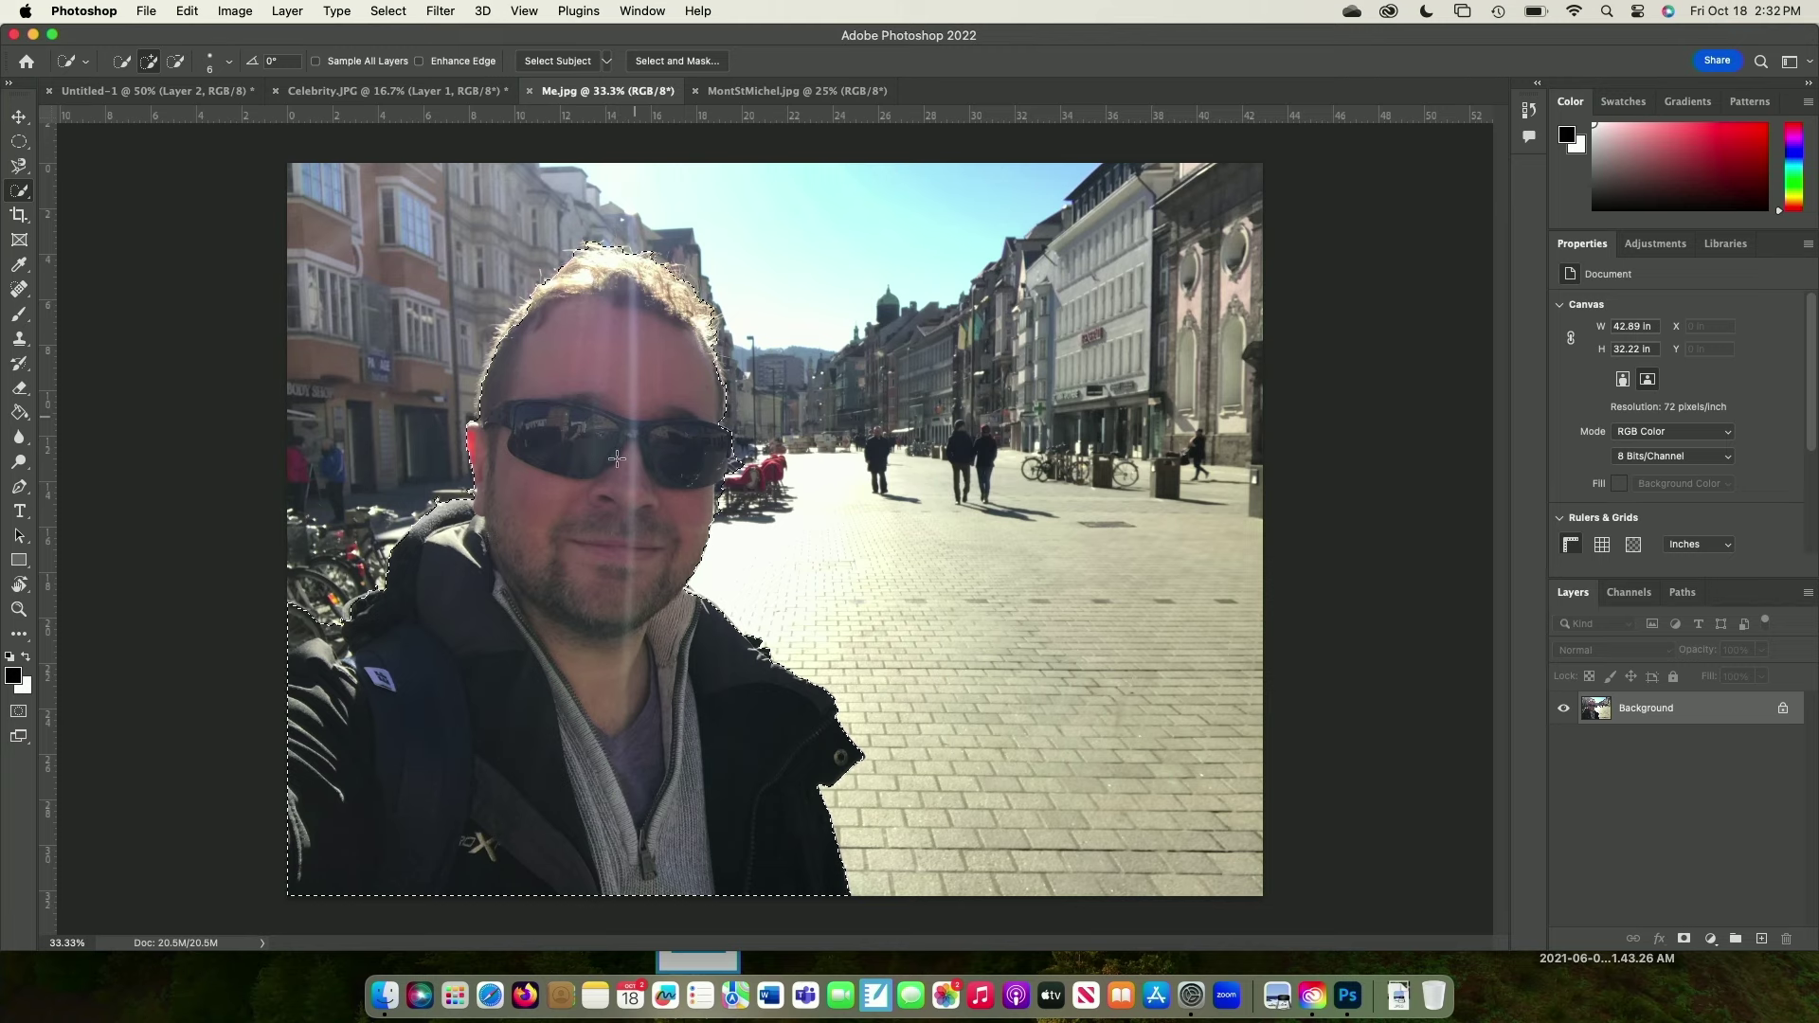
pyautogui.press('super+equal')
pyautogui.press('super+equal')
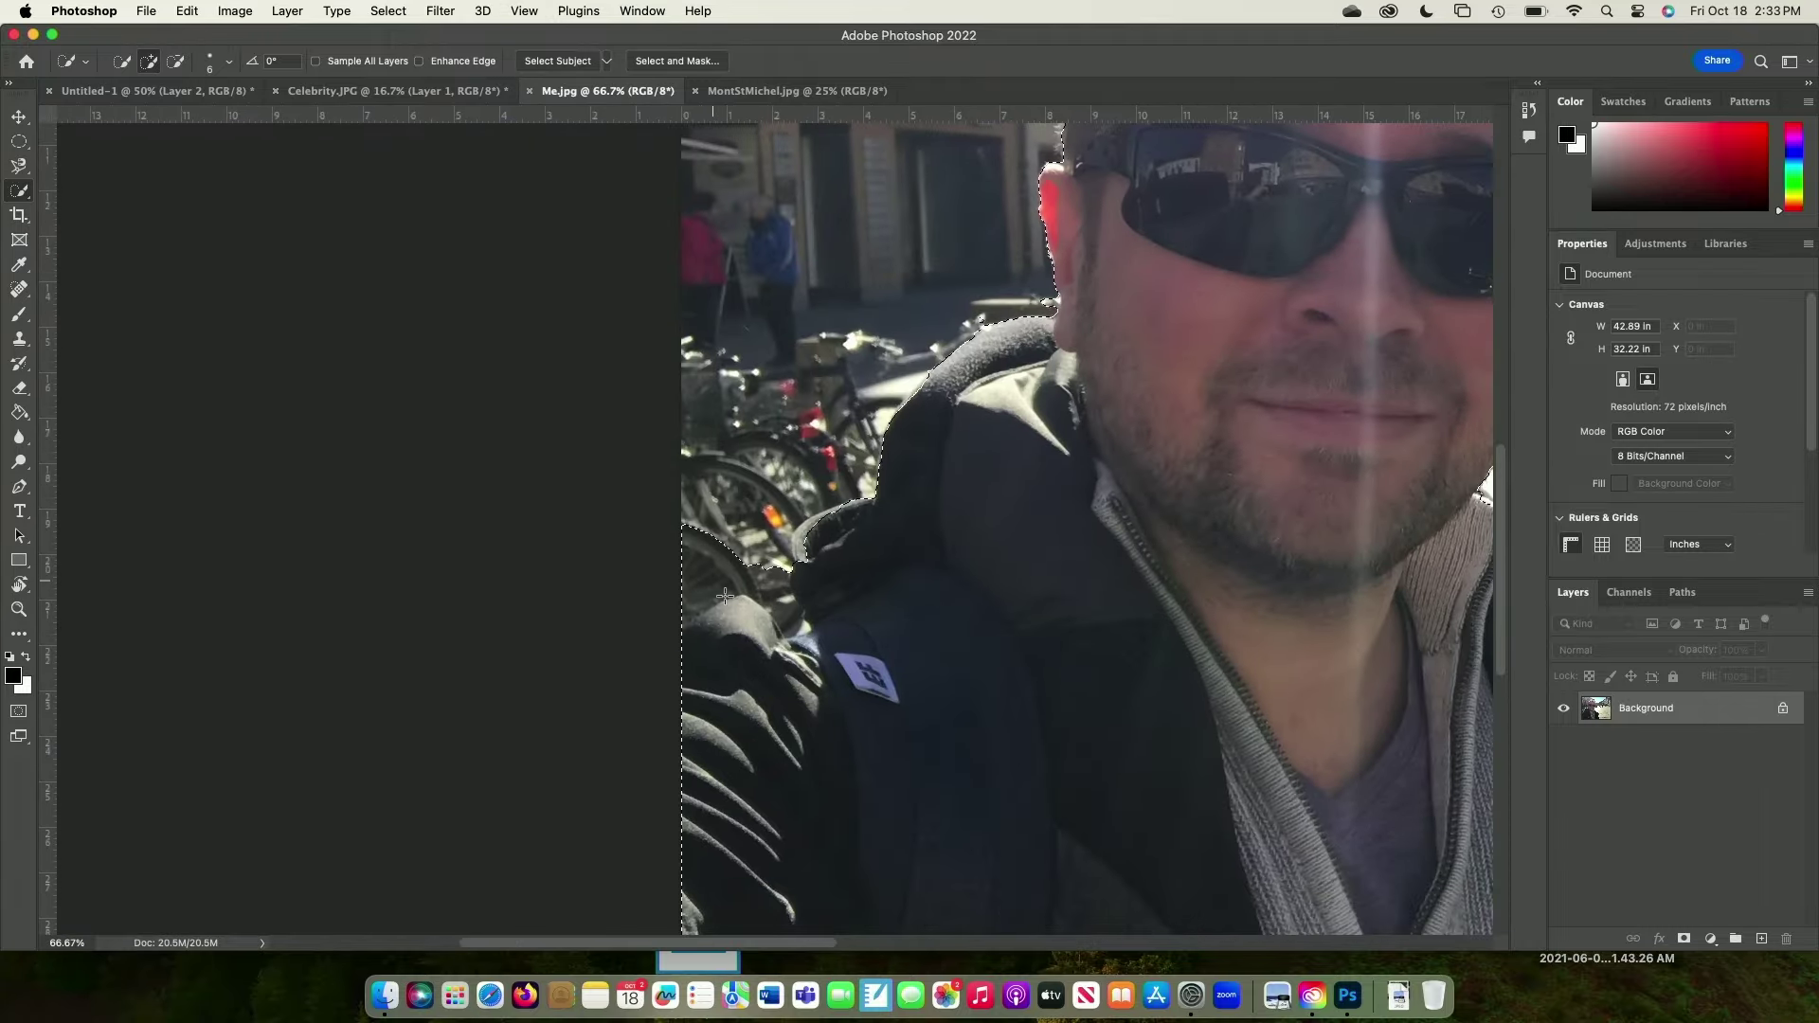
# Subtract the bicycles from the selection and copy the person onto a new Layer 1
pyautogui.keyDown('alt'); pyautogui.click(705, 559); pyautogui.keyUp('alt')
pyautogui.moveTo(742, 548)
pyautogui.mouseDown()
pyautogui.moveTo(789, 617)
pyautogui.moveTo(790, 552)
pyautogui.mouseUp()
pyautogui.scroll(10, 790, 552)
pyautogui.hscroll(8, 790, 552)
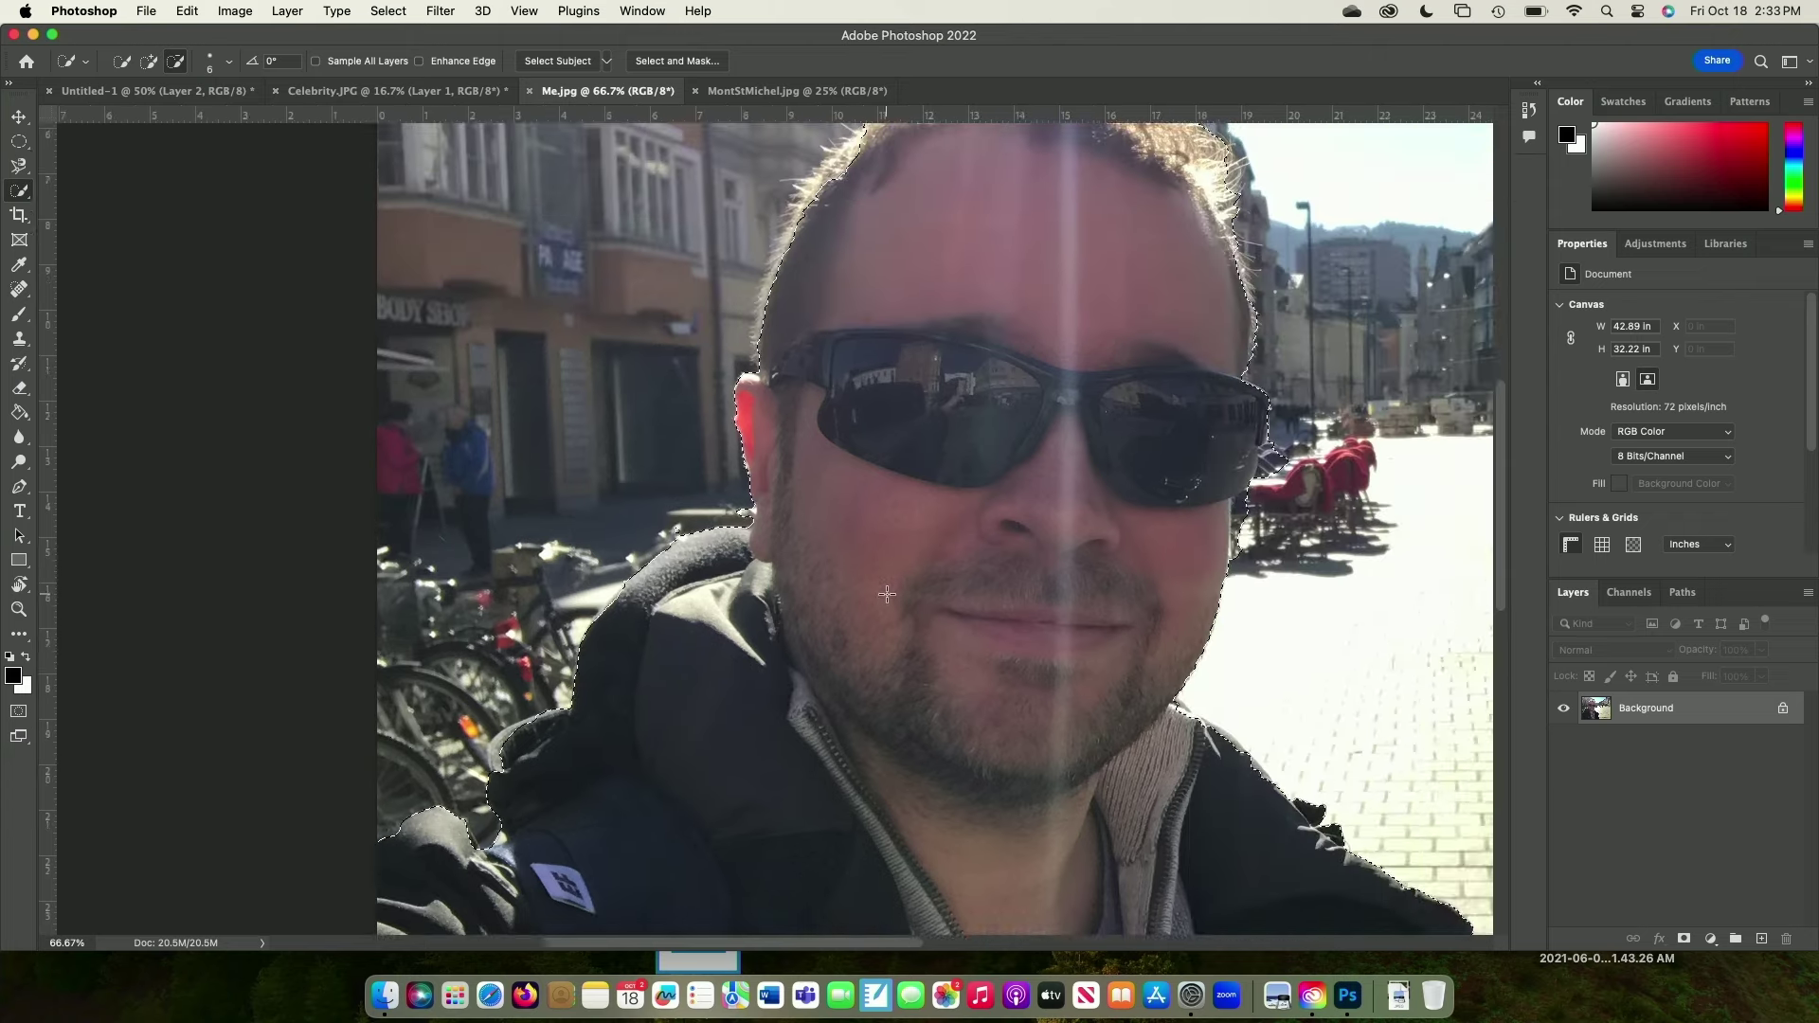
pyautogui.scroll(-15, 887, 595)
pyautogui.hscroll(6, 886, 594)
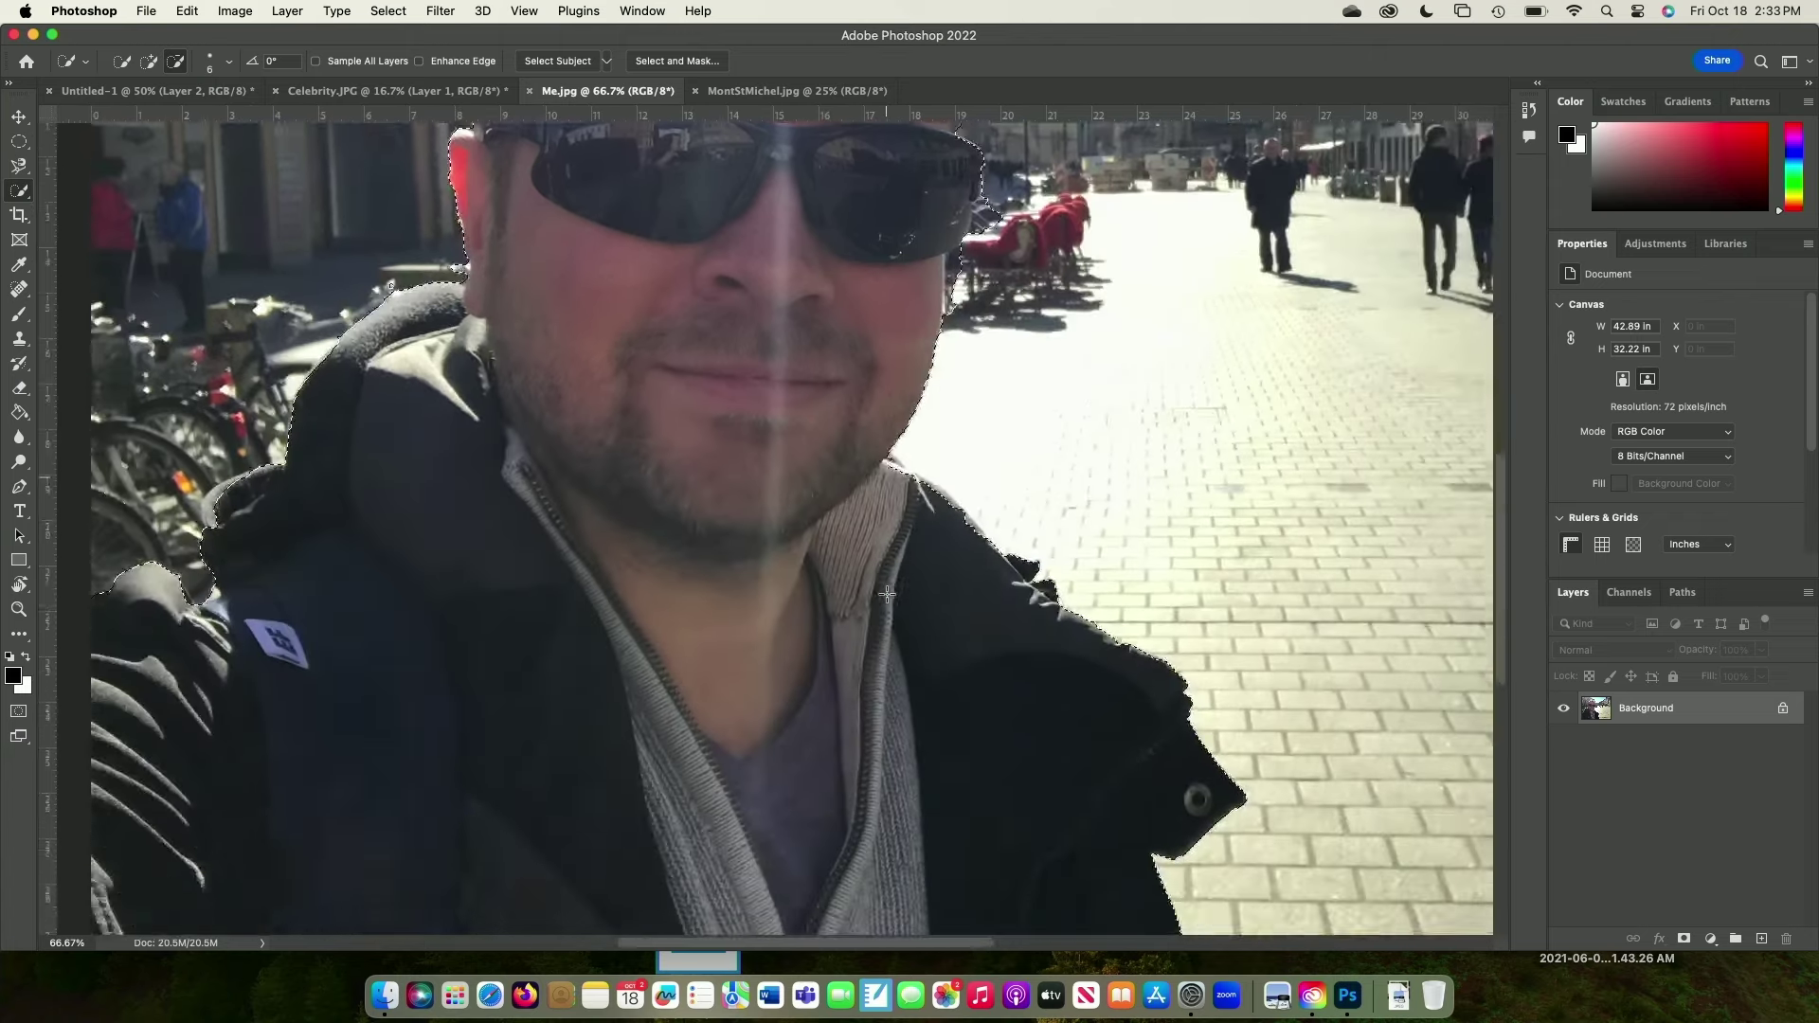
pyautogui.press('super+minus')
pyautogui.press('super+minus')
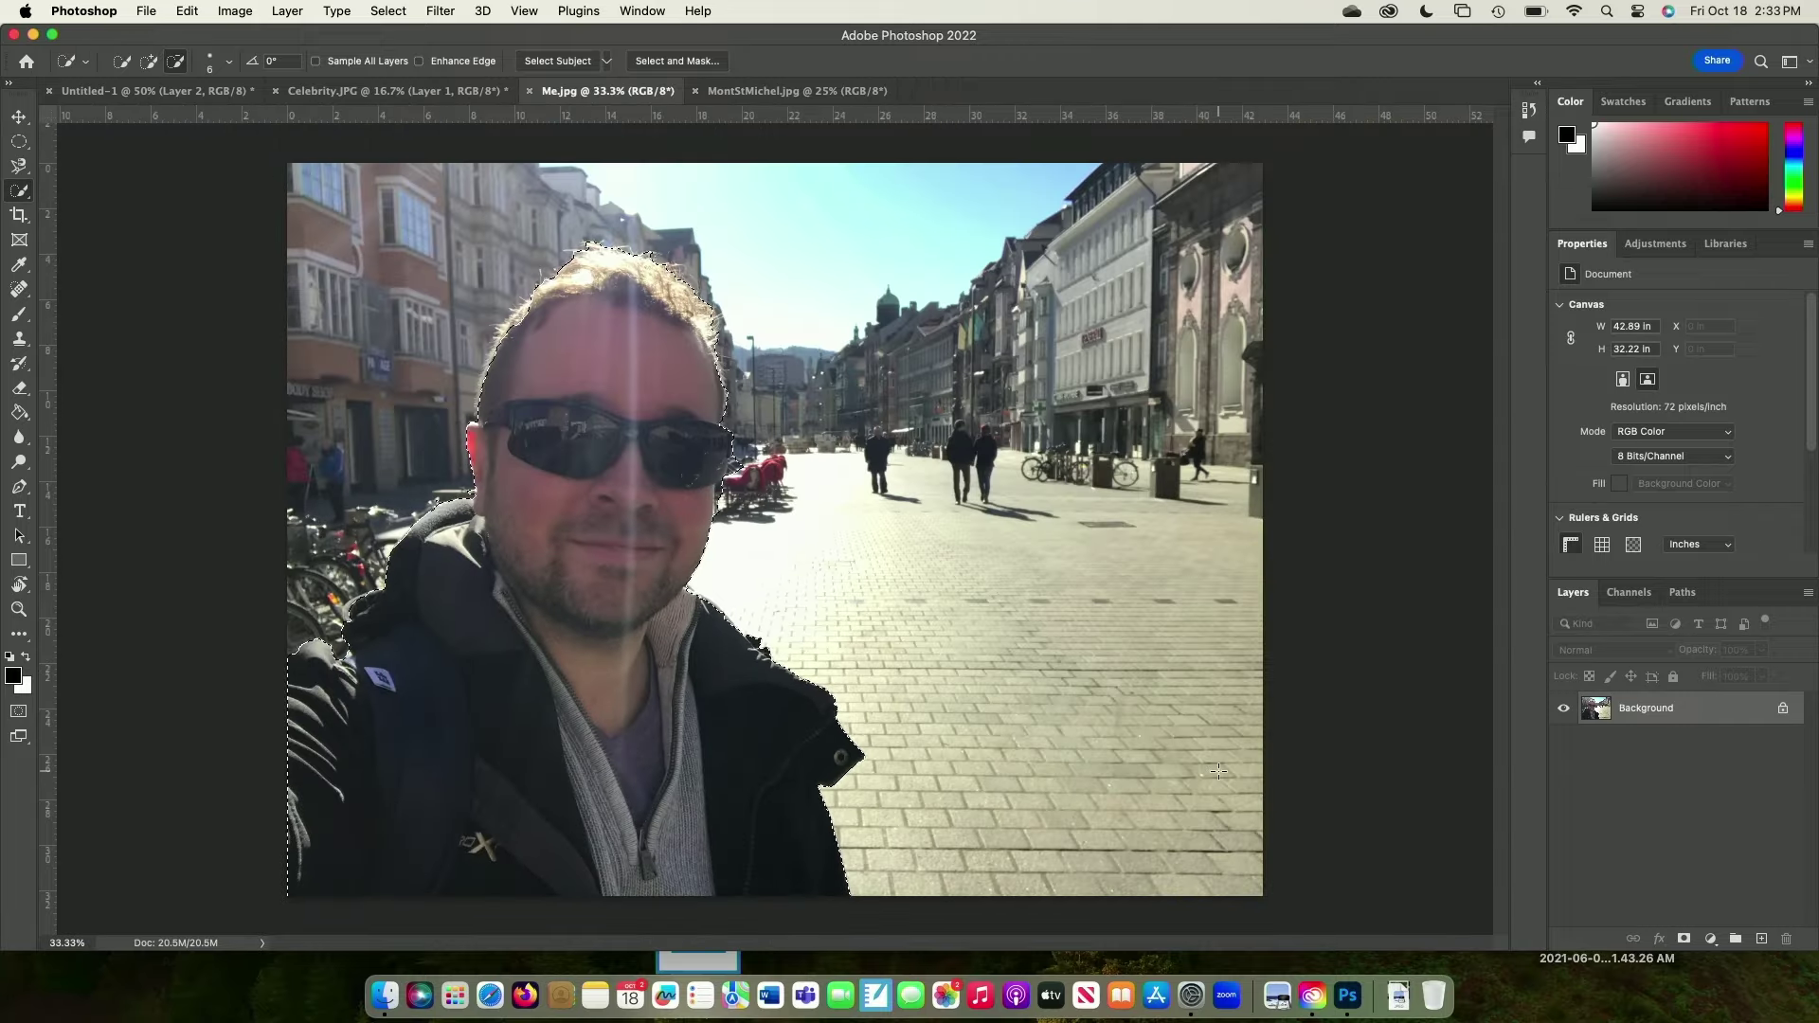
pyautogui.press('super+j')
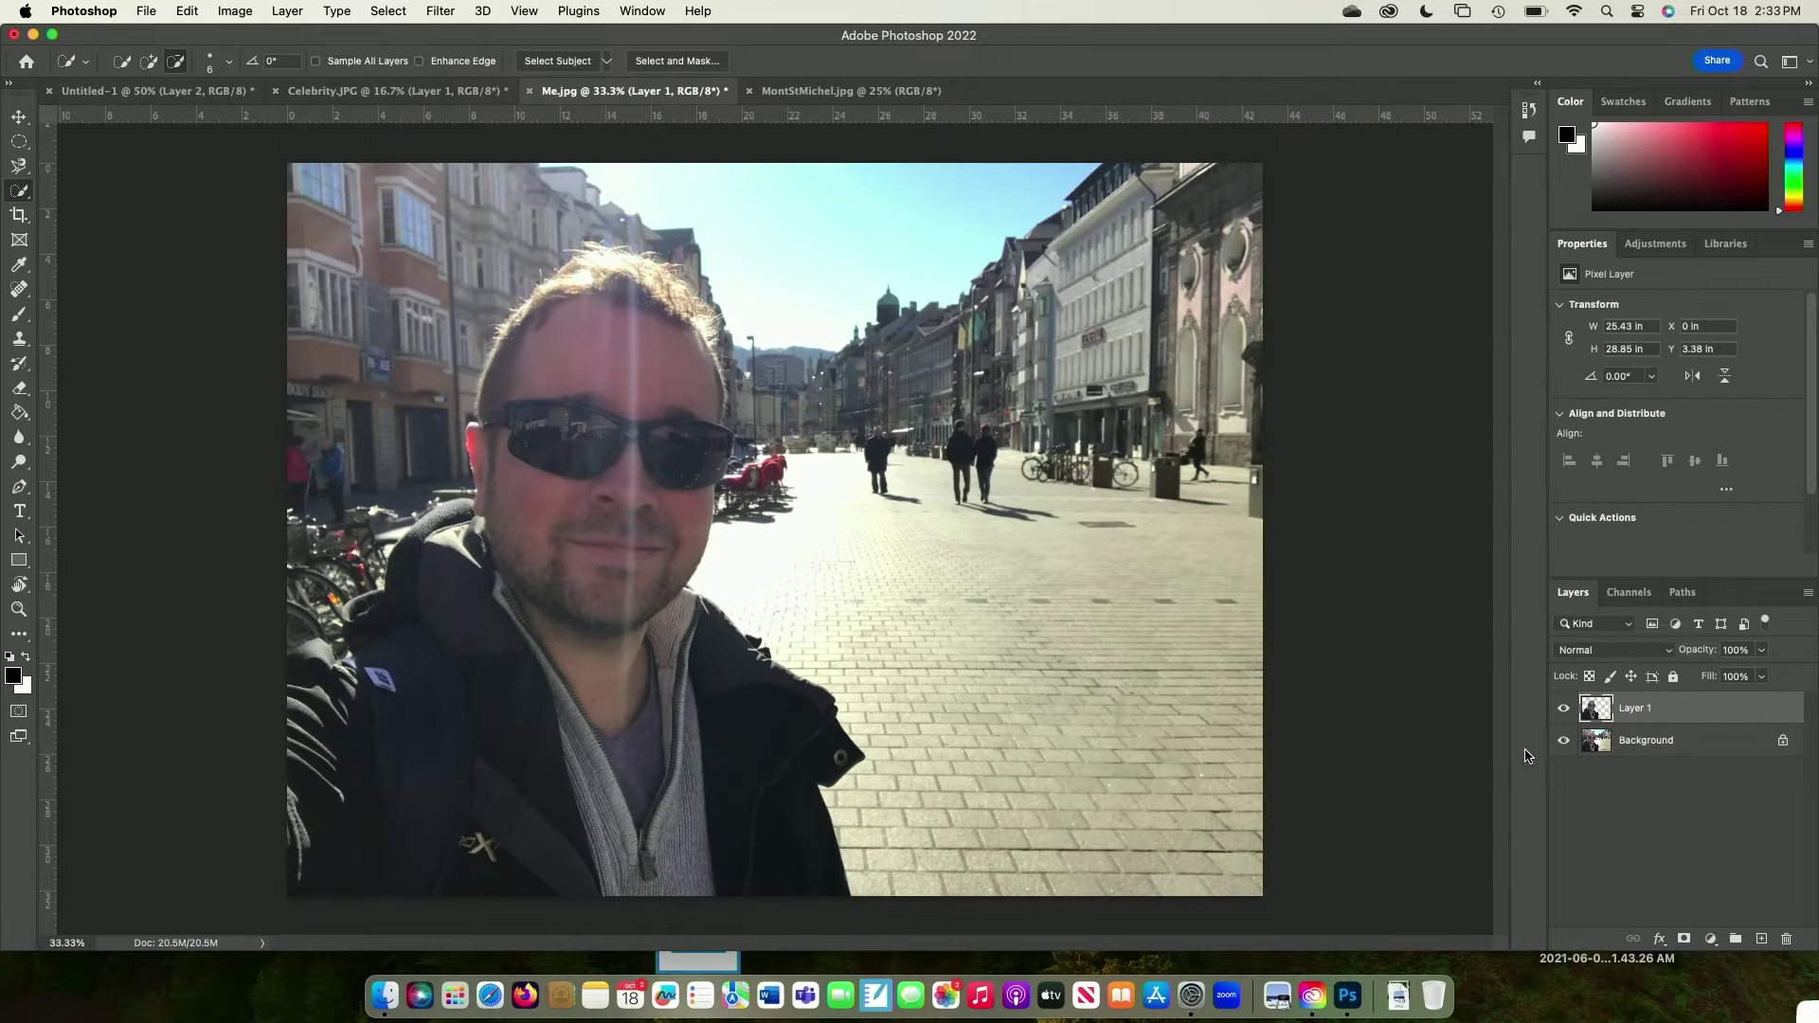
# Hide the selfie's street Background and drag the cut-out person into Untitled-1 as Layer 3
pyautogui.click(1564, 740)
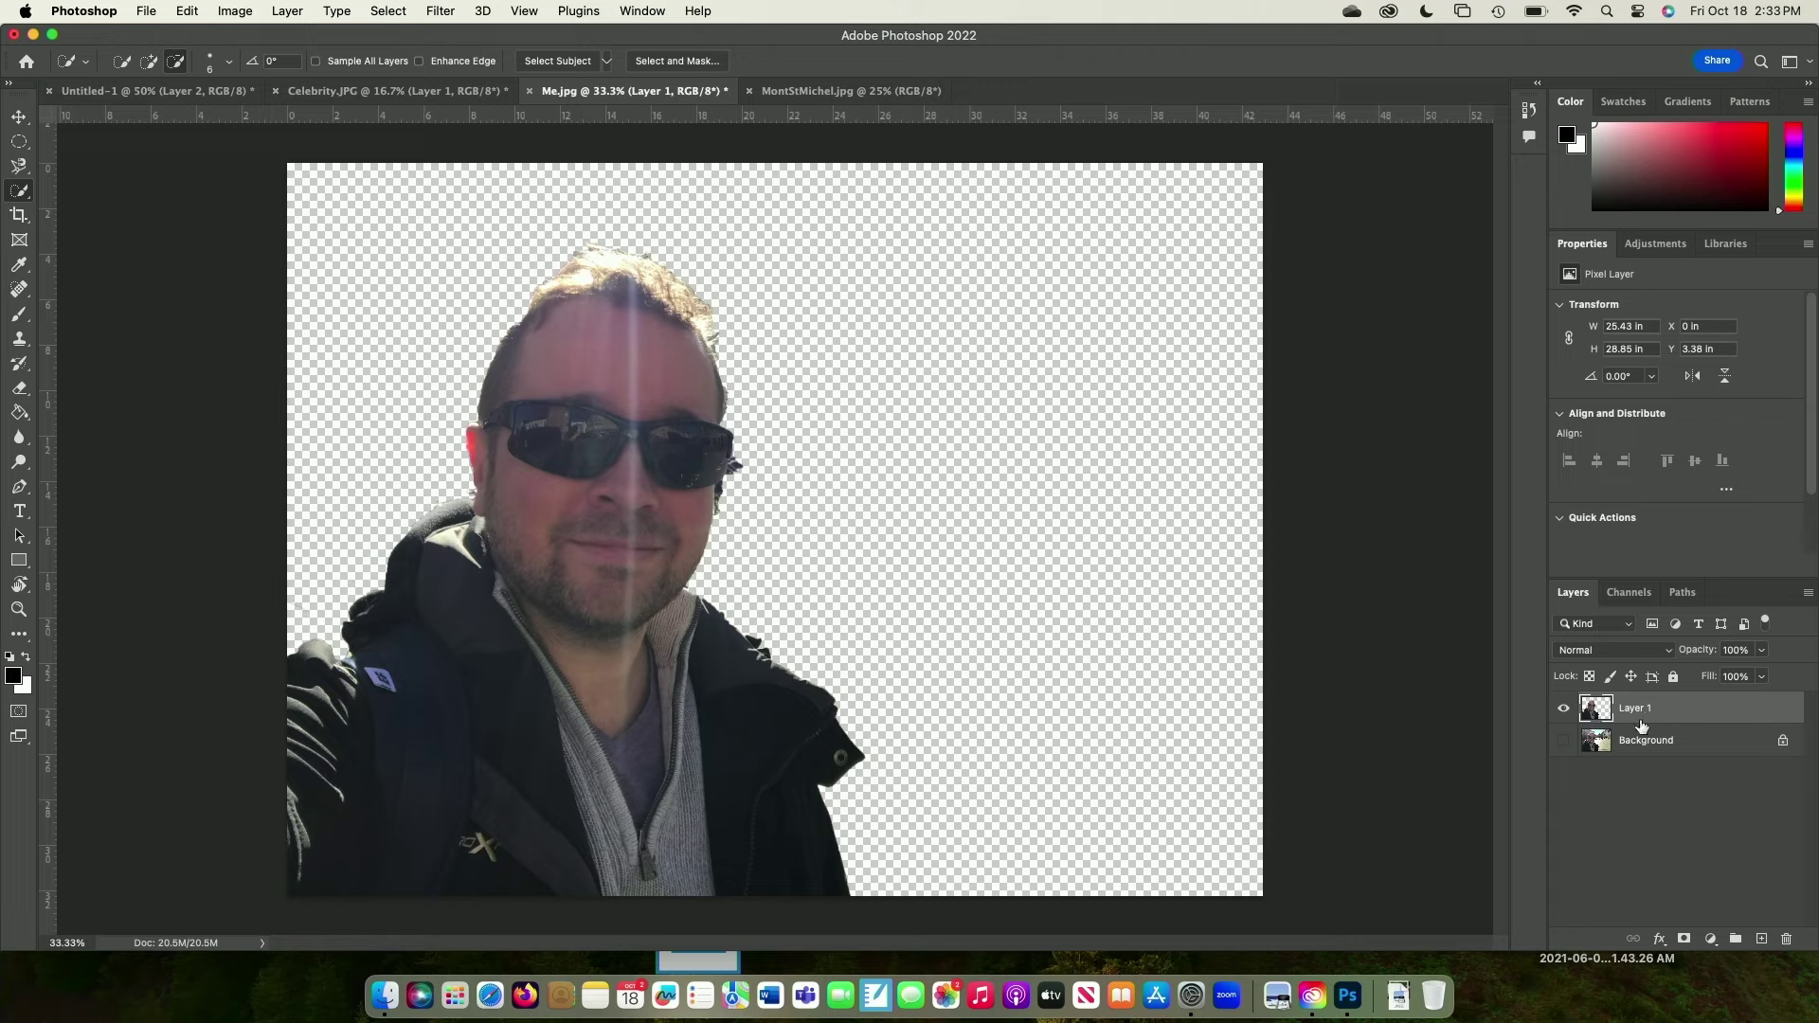
pyautogui.moveTo(1673, 711); pyautogui.dragTo(521, 628)
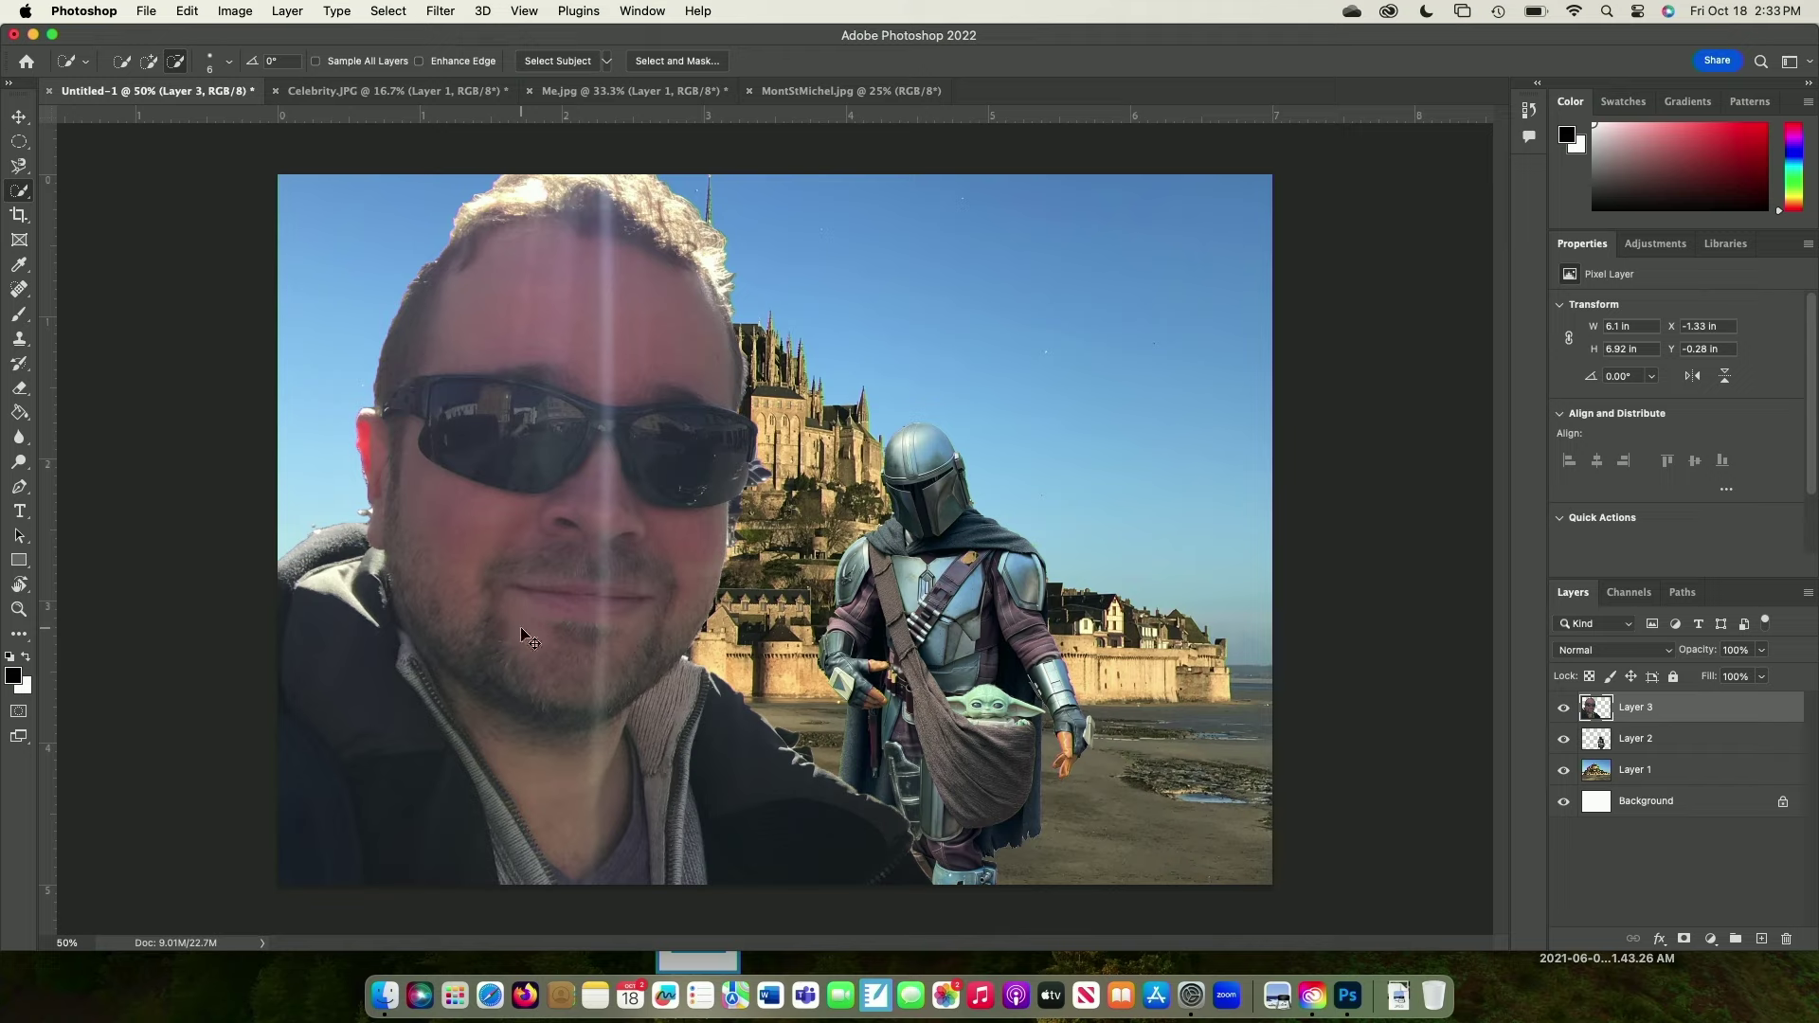
# Scale the selfie cutout to about 62% (3.52 x 3.99 in) and place it left of the Mandalorian
pyautogui.press('super+t')
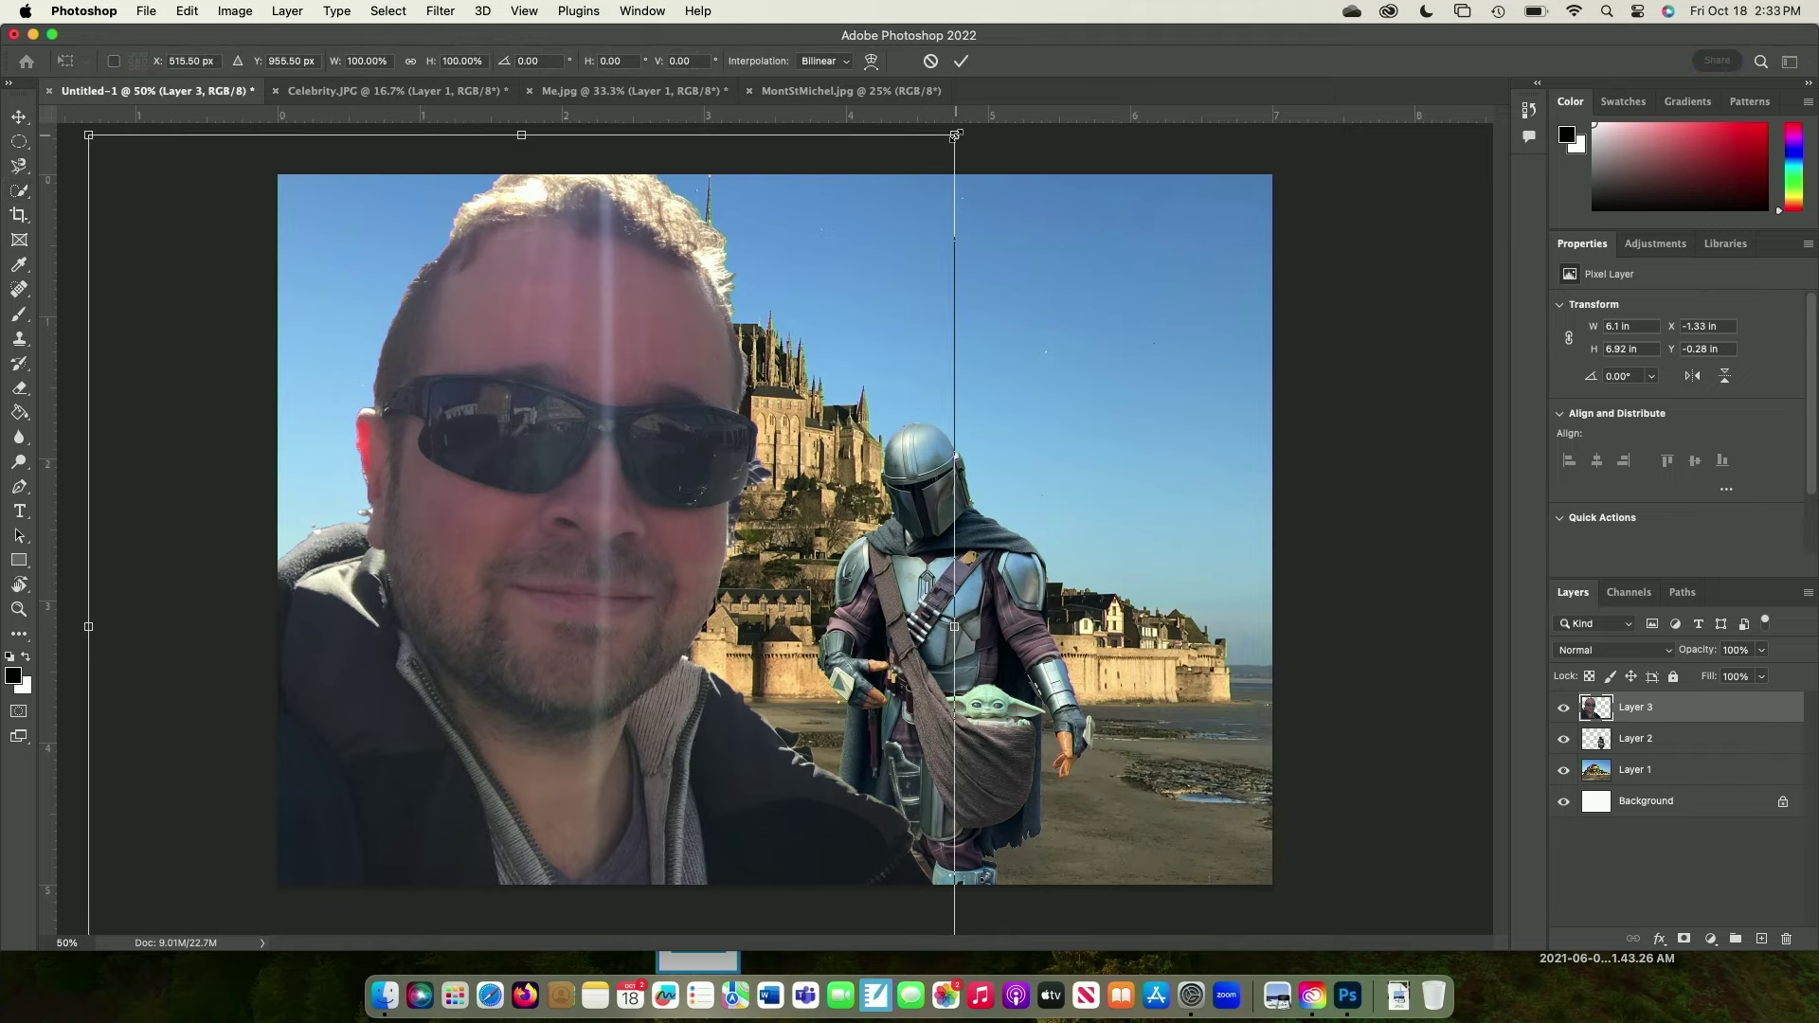
pyautogui.moveTo(955, 136); pyautogui.dragTo(604, 534)
pyautogui.moveTo(393, 698); pyautogui.dragTo(576, 460)
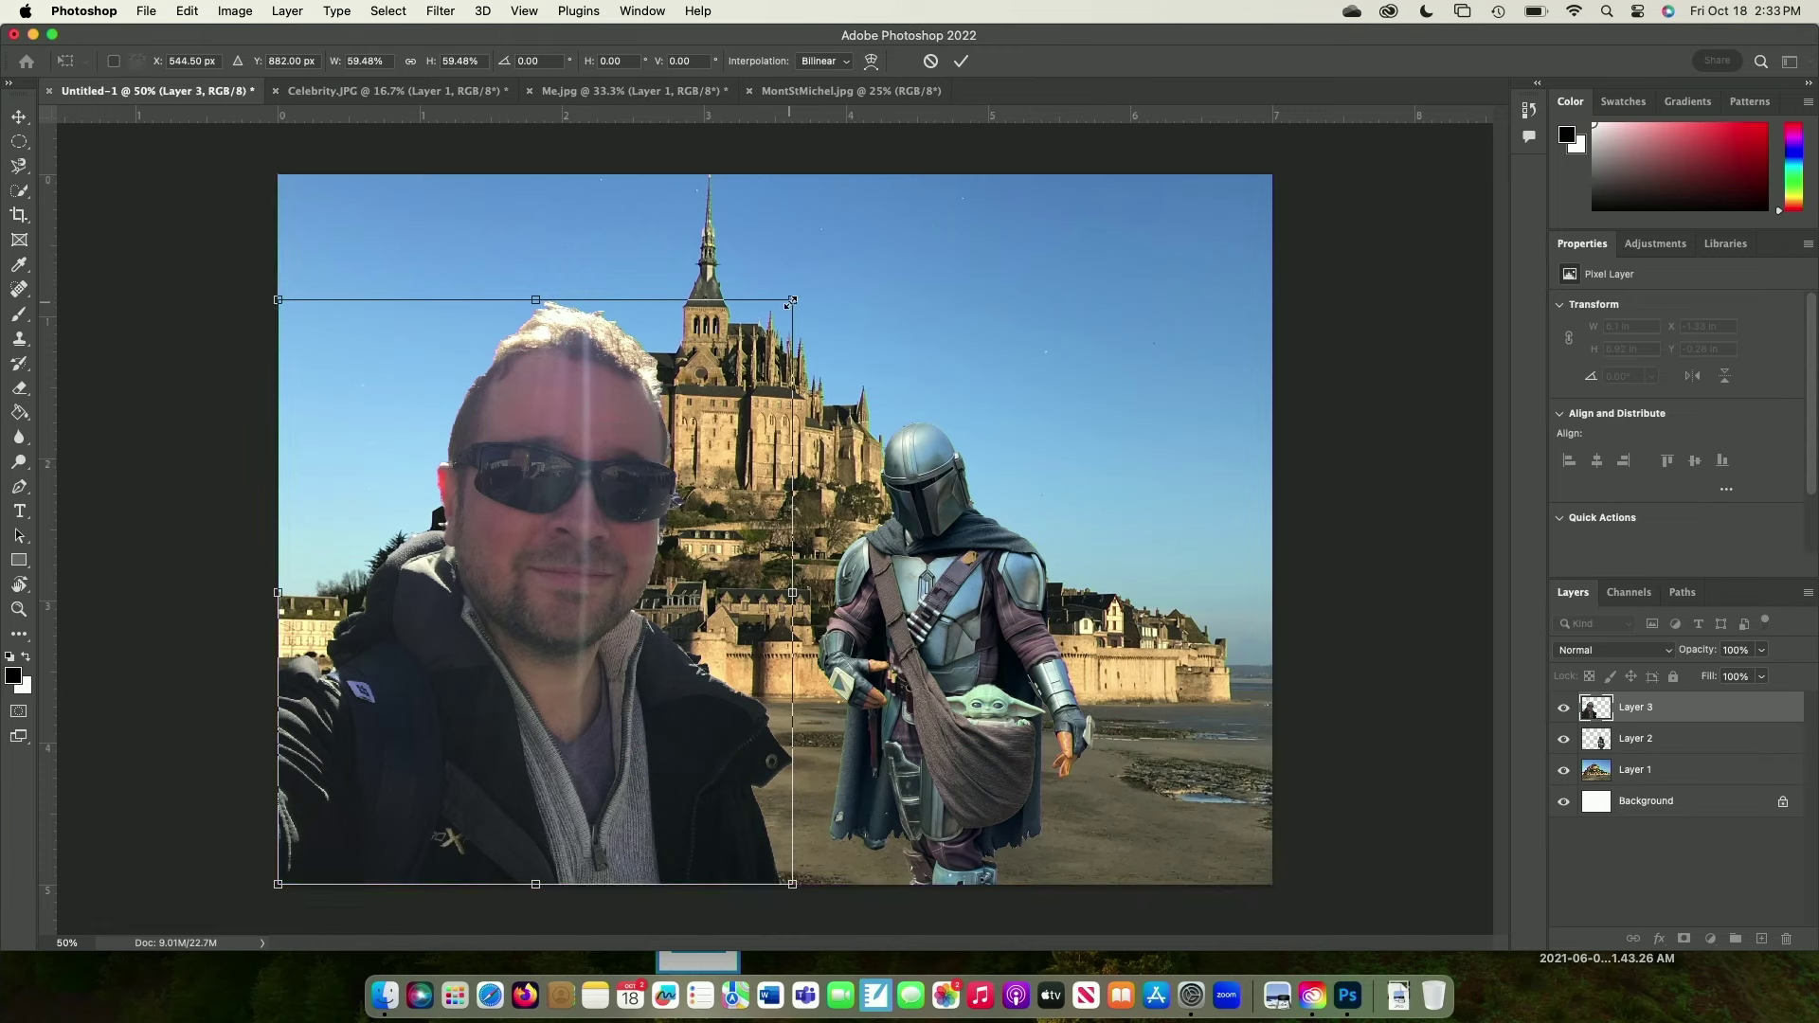
pyautogui.moveTo(792, 302)
pyautogui.mouseDown()
pyautogui.moveTo(889, 179)
pyautogui.moveTo(776, 318)
pyautogui.mouseUp()
pyautogui.press('Return')
pyautogui.press('w')
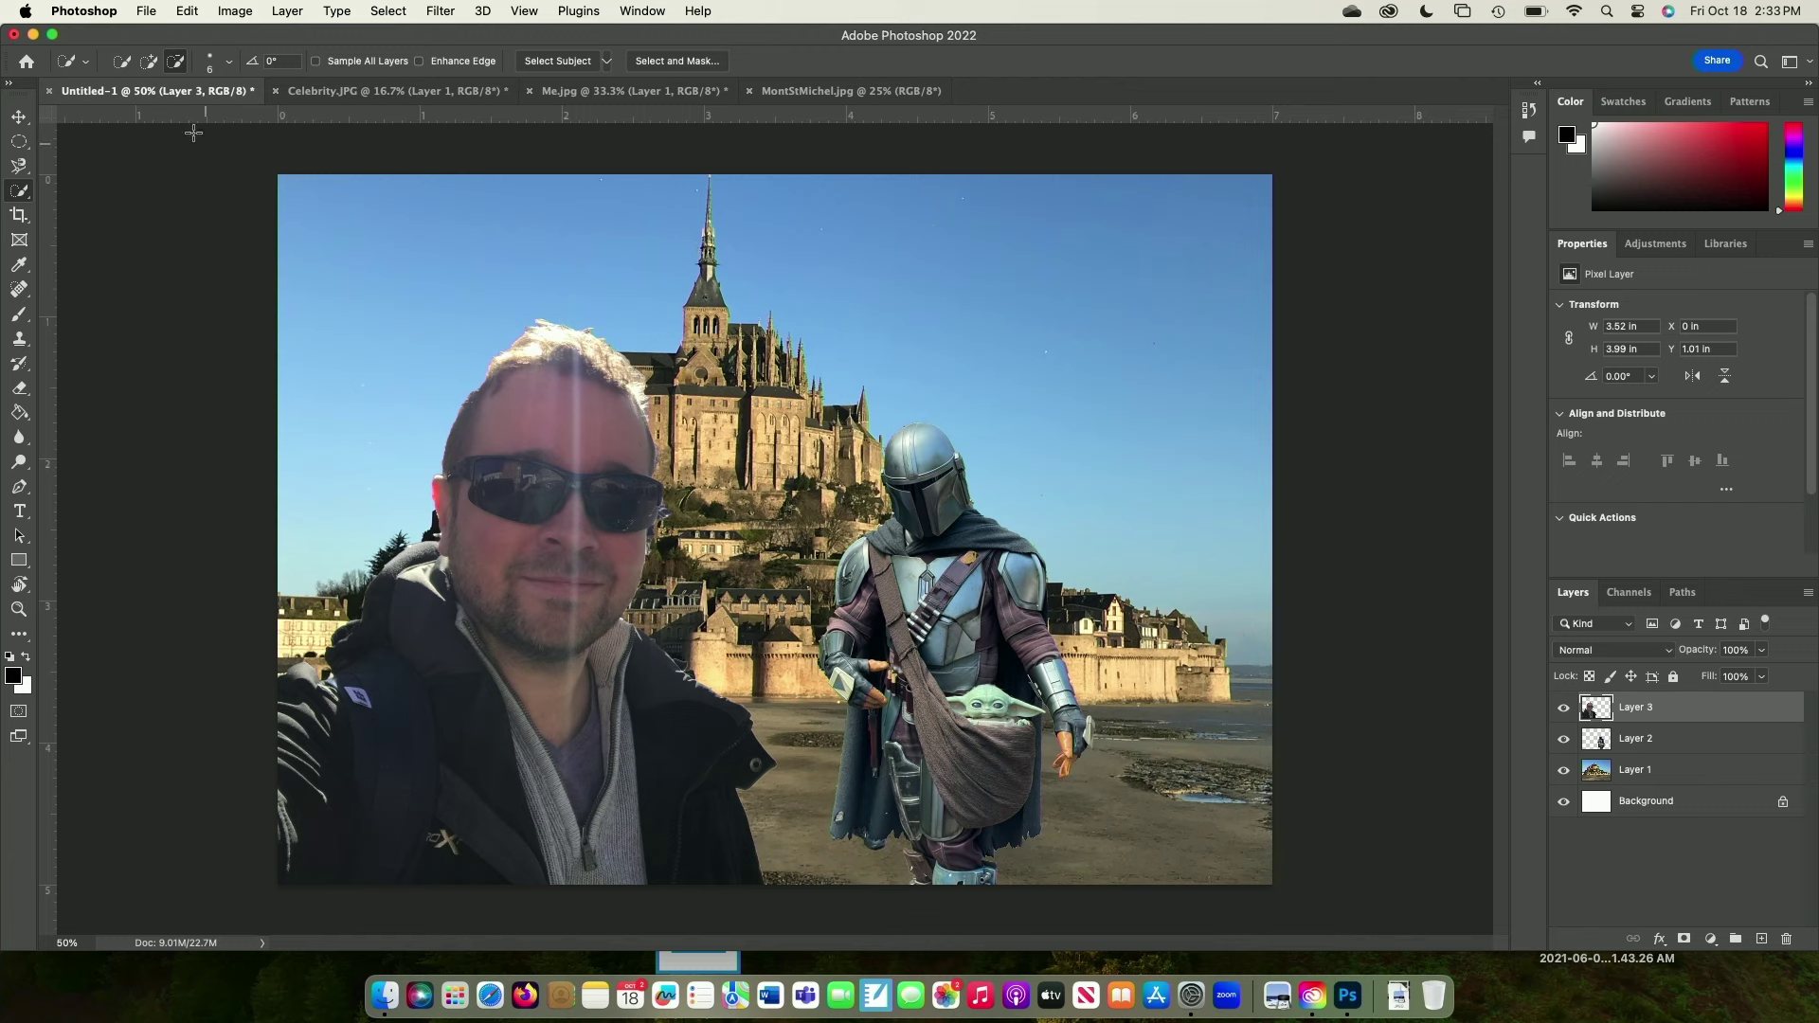
pyautogui.click(19, 115)
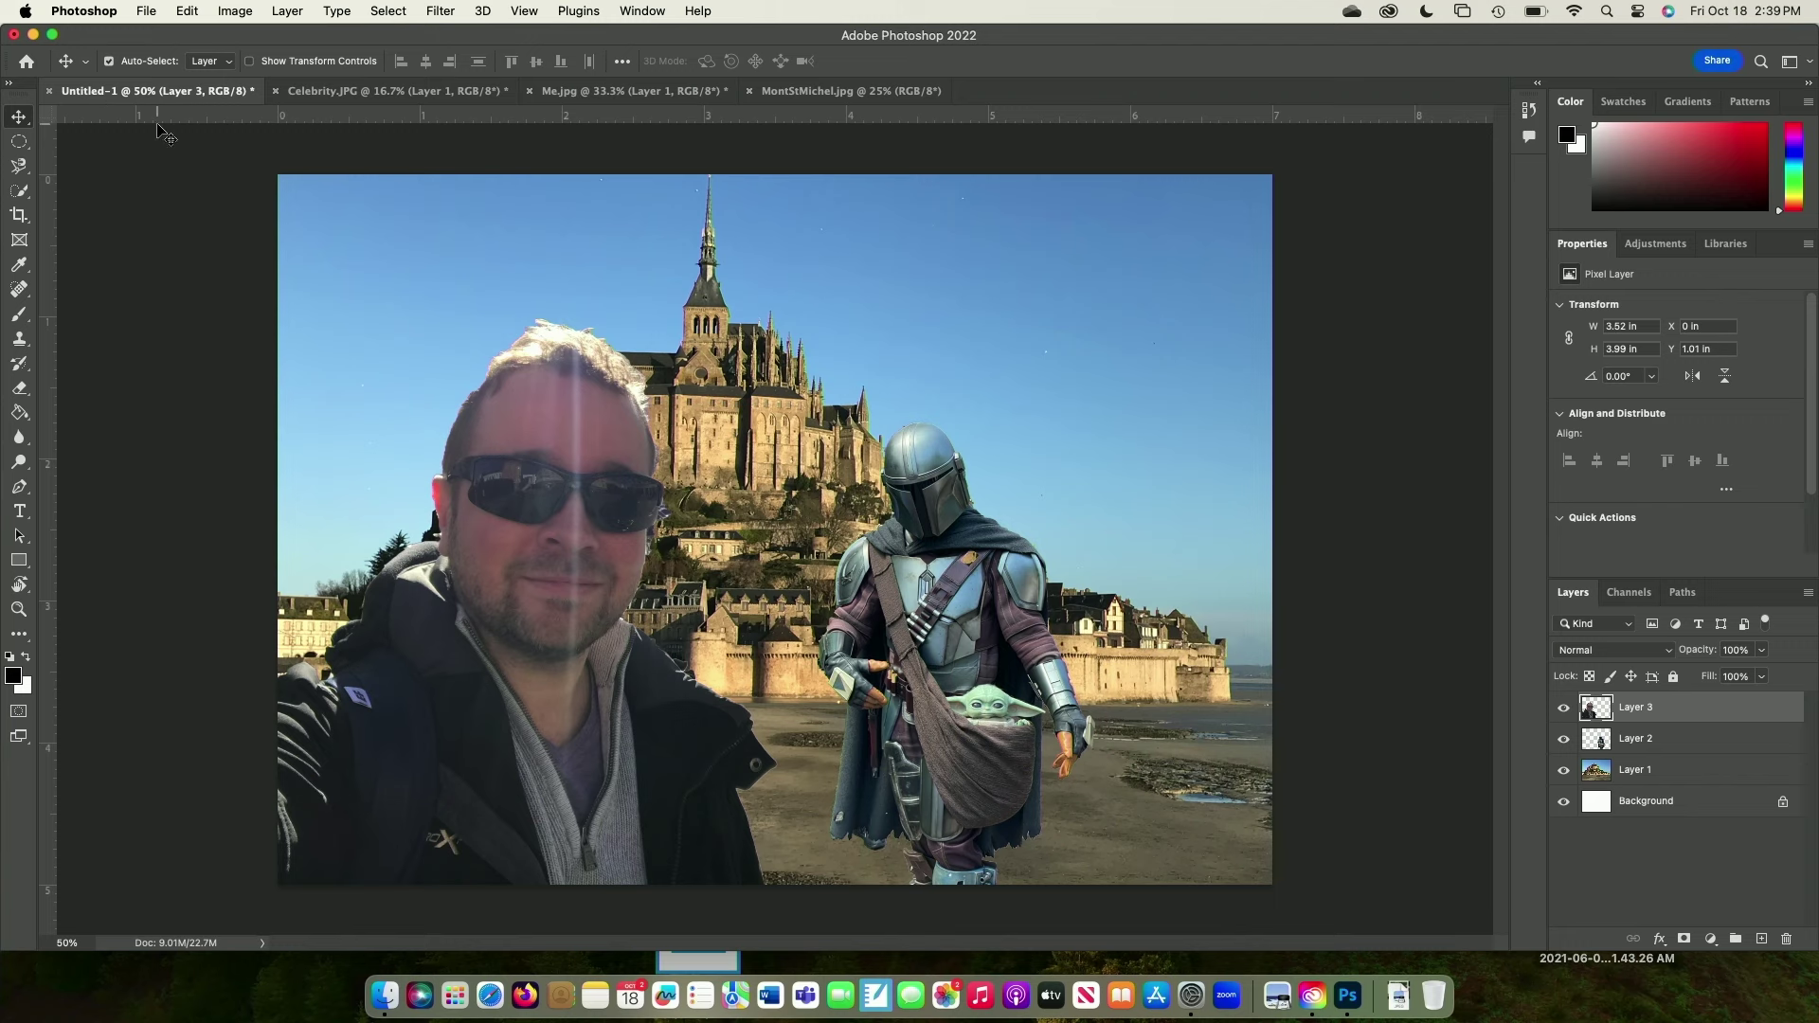
# Save the composite to the computer as CompositeImage.psd with maximized compatibility
pyautogui.click(144, 10)
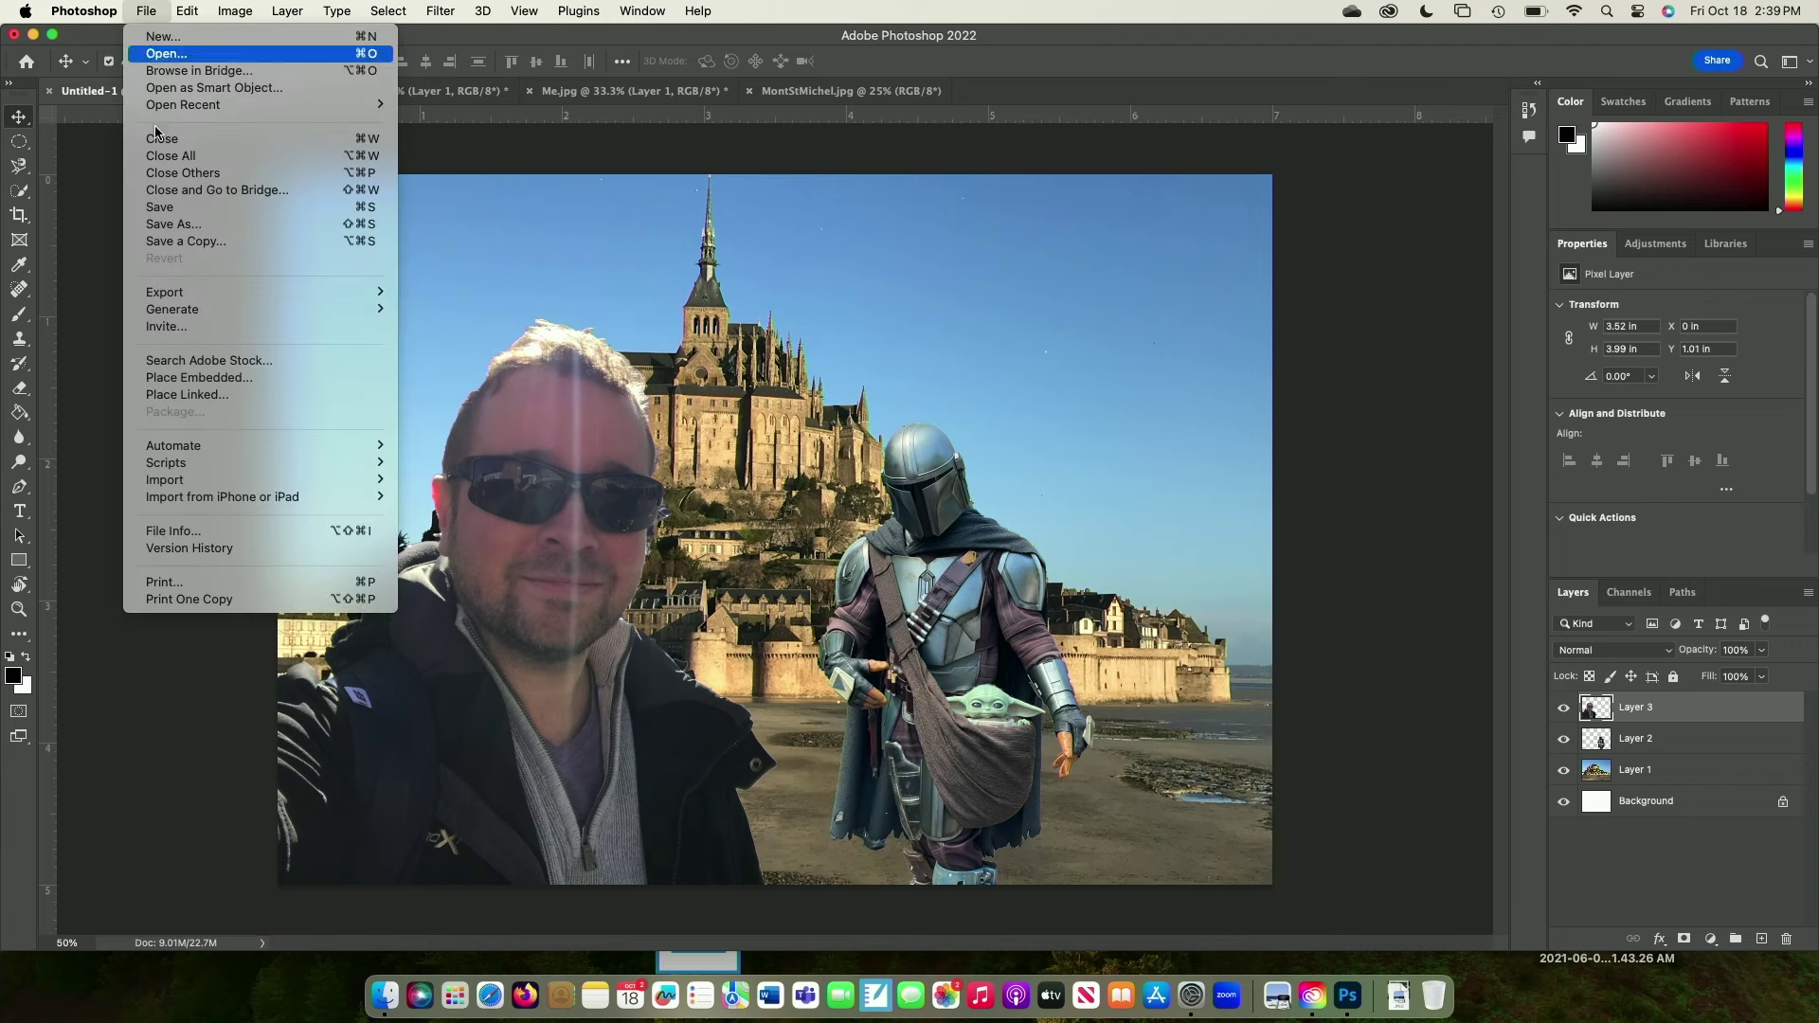
pyautogui.click(199, 227)
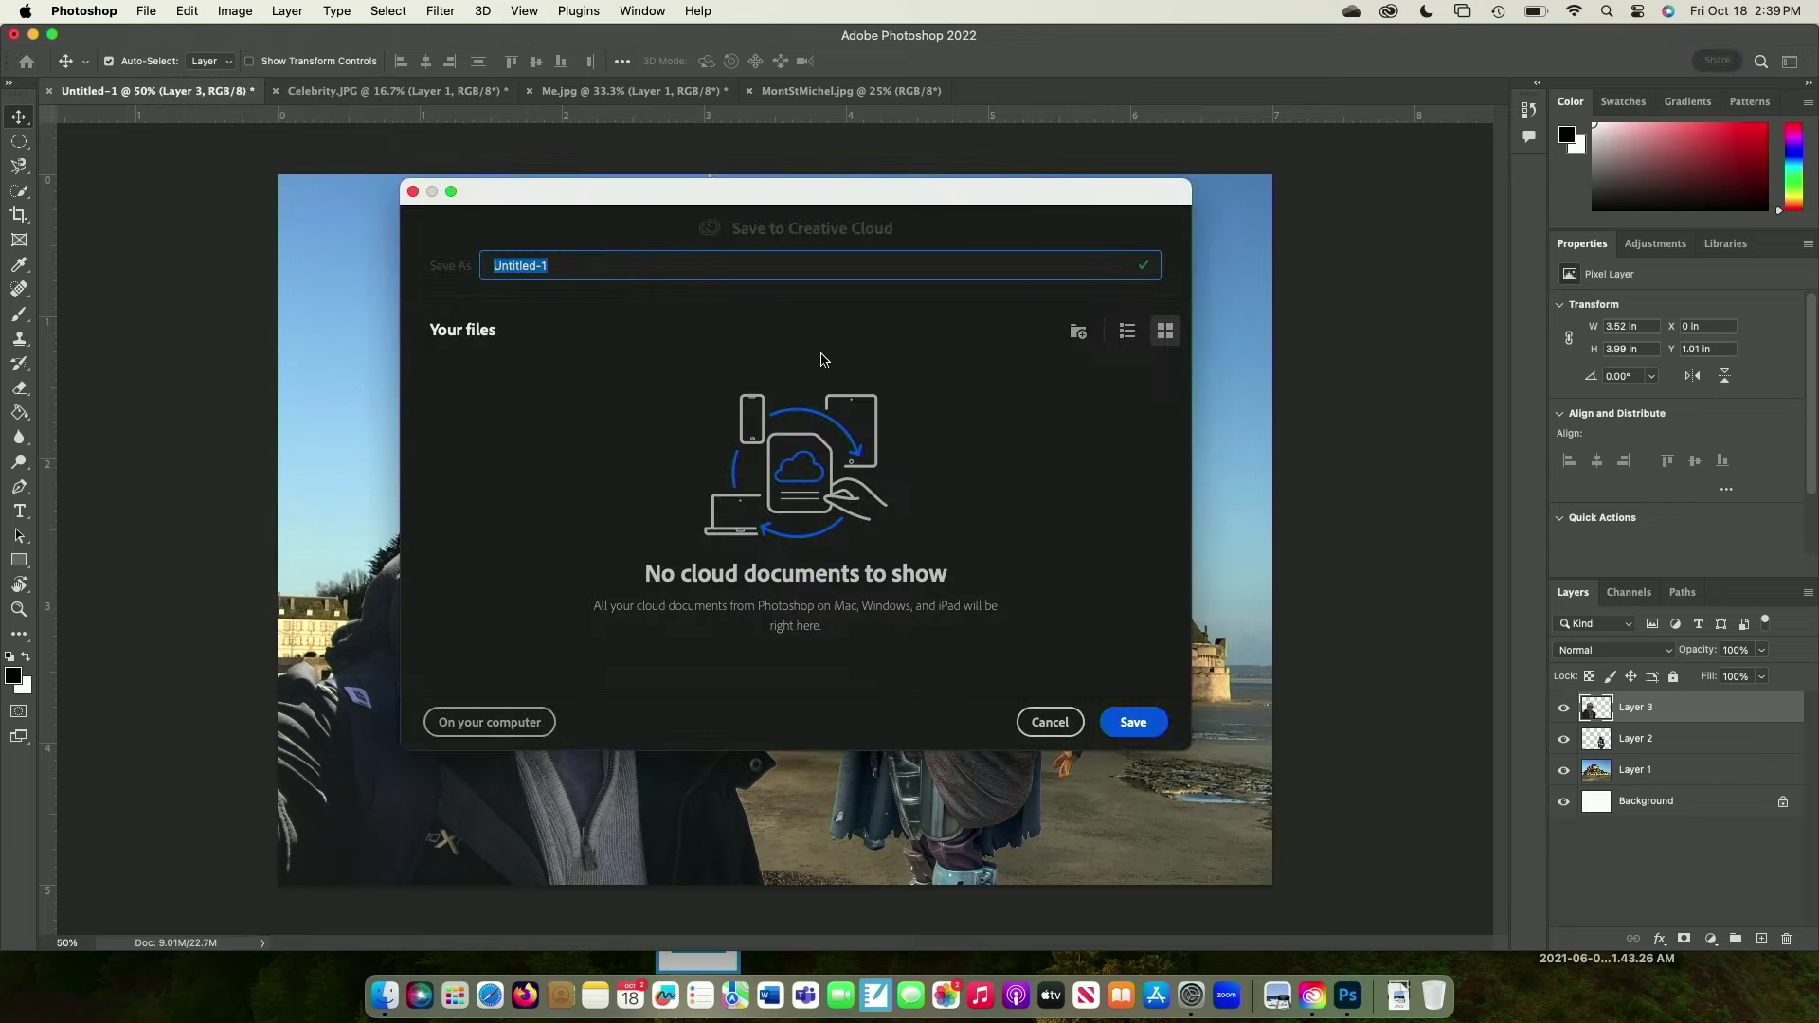
pyautogui.click(512, 724)
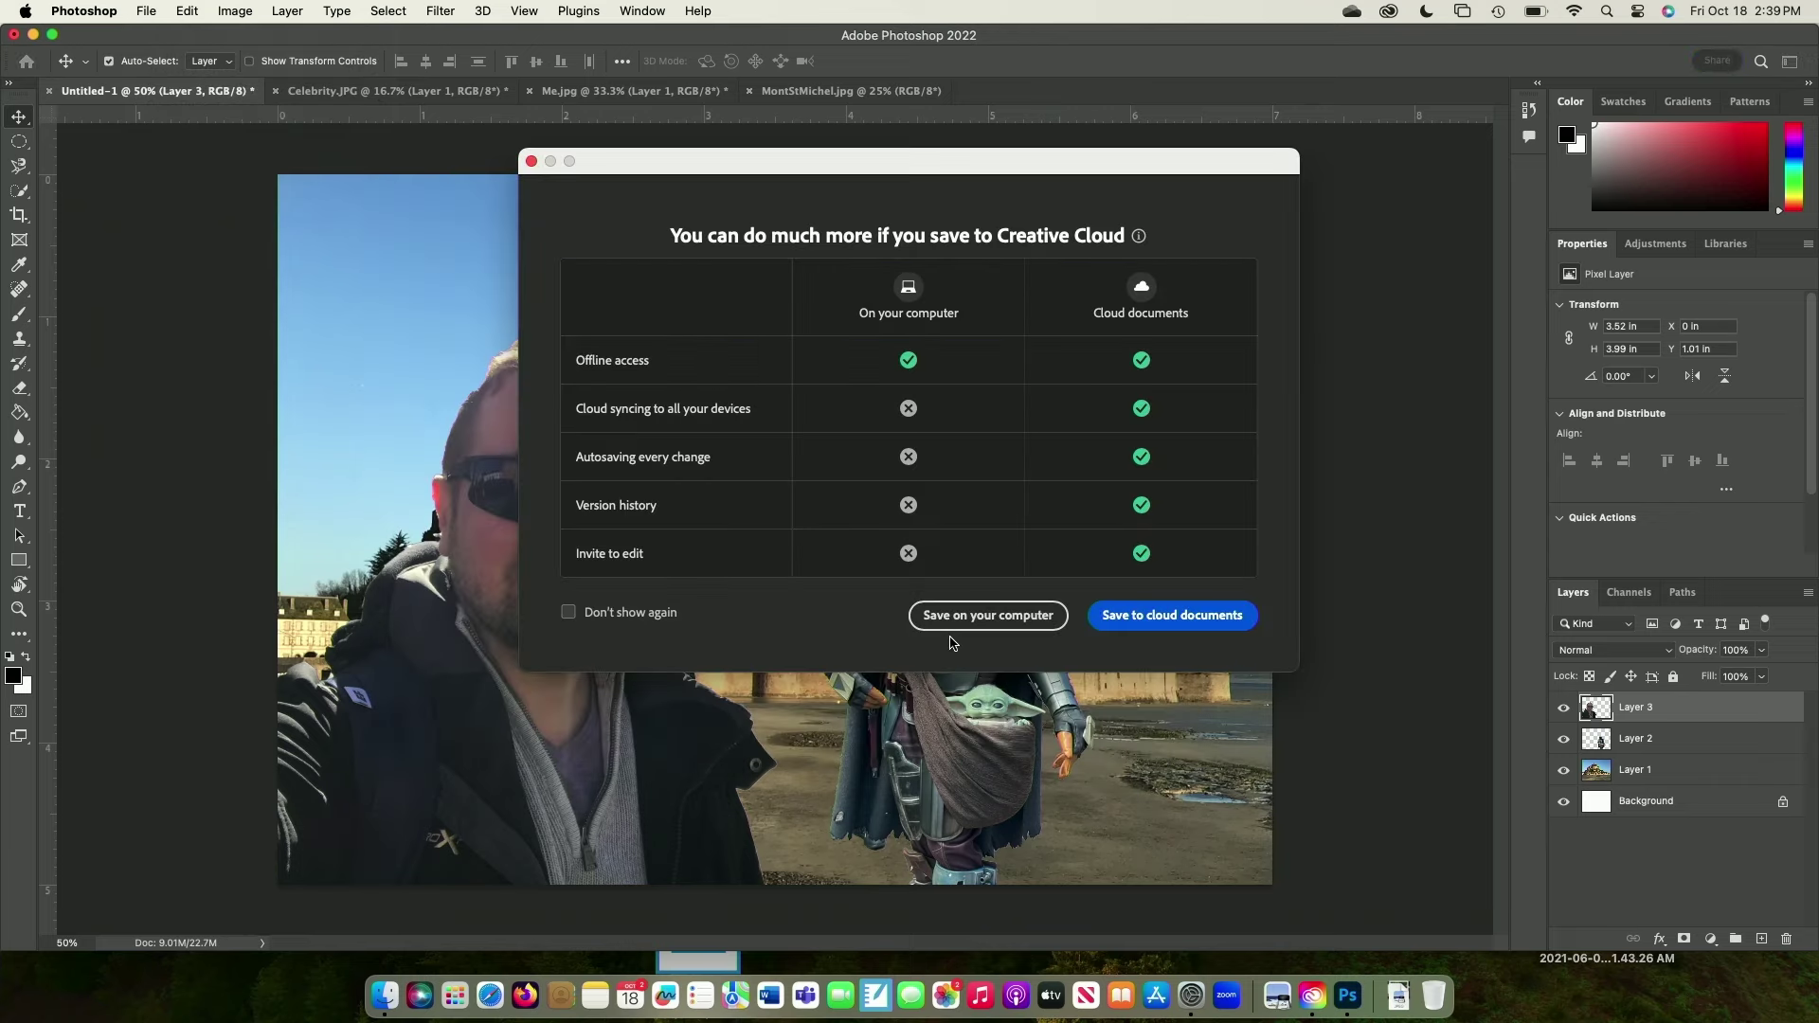
pyautogui.click(952, 617)
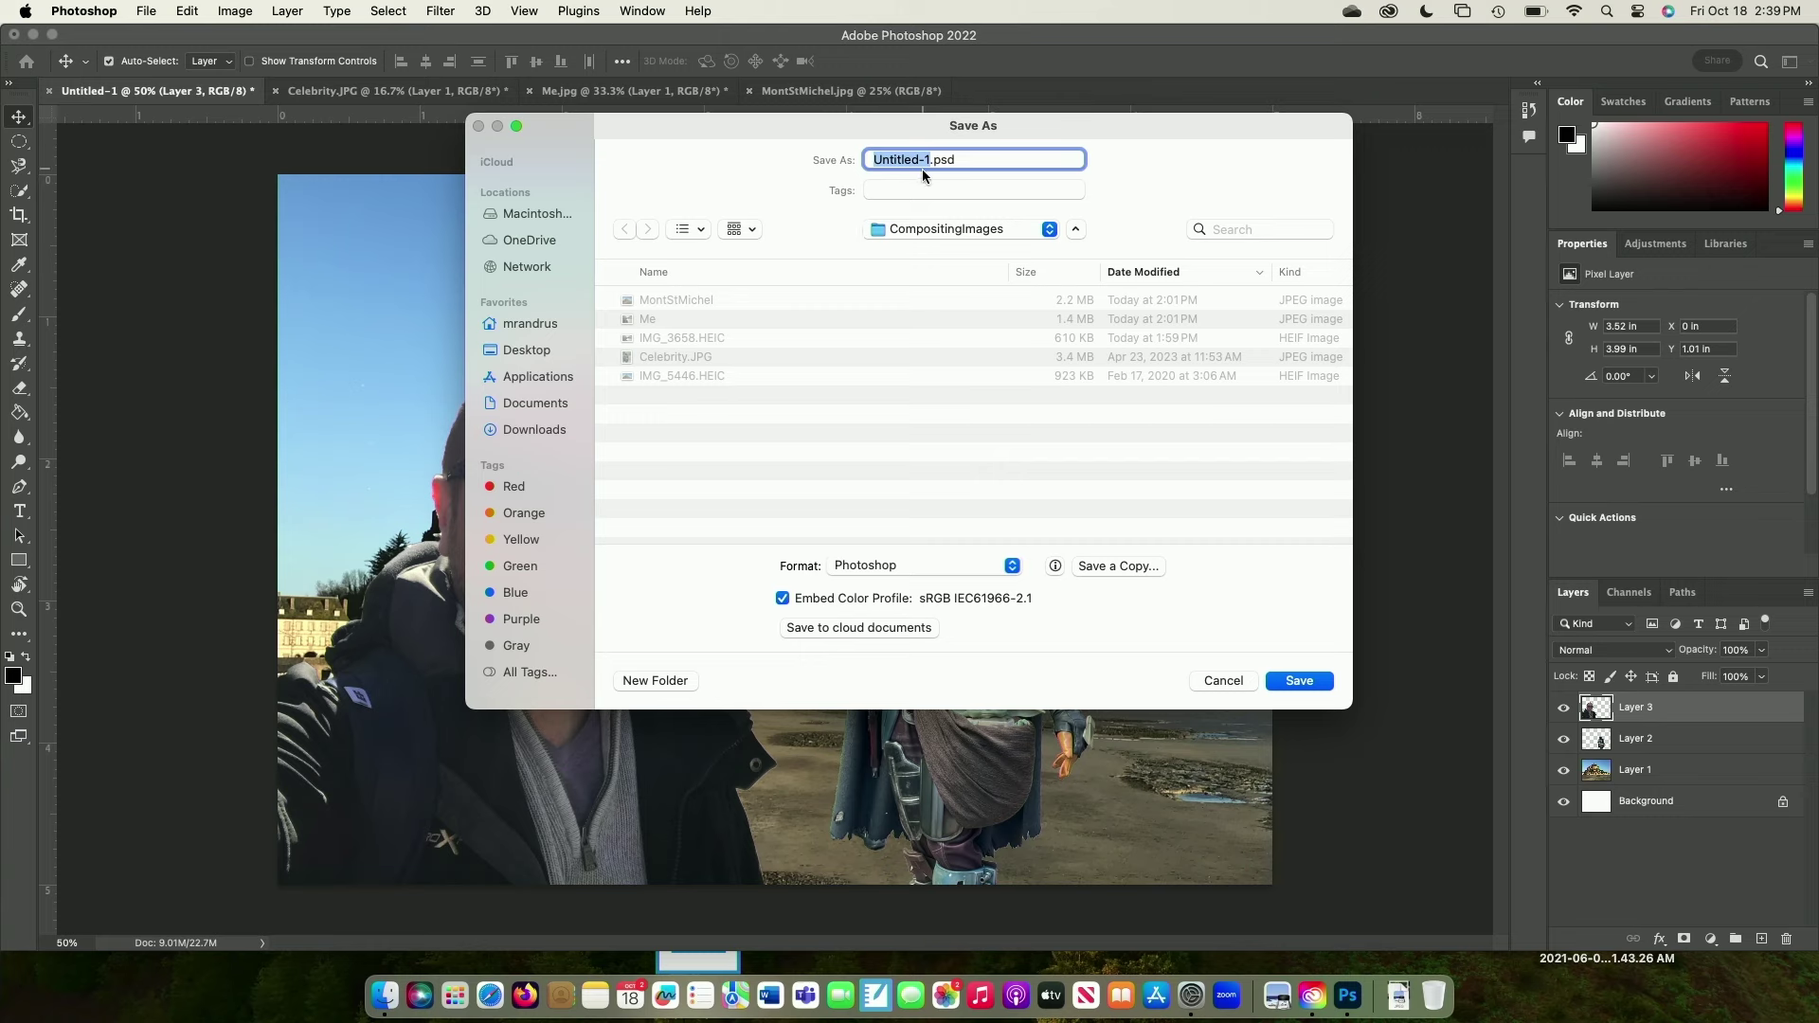
pyautogui.write('CompositeIm')
pyautogui.write('ate')
pyautogui.press('BackSpace')
pyautogui.write('ge')
pyautogui.click(1300, 681)
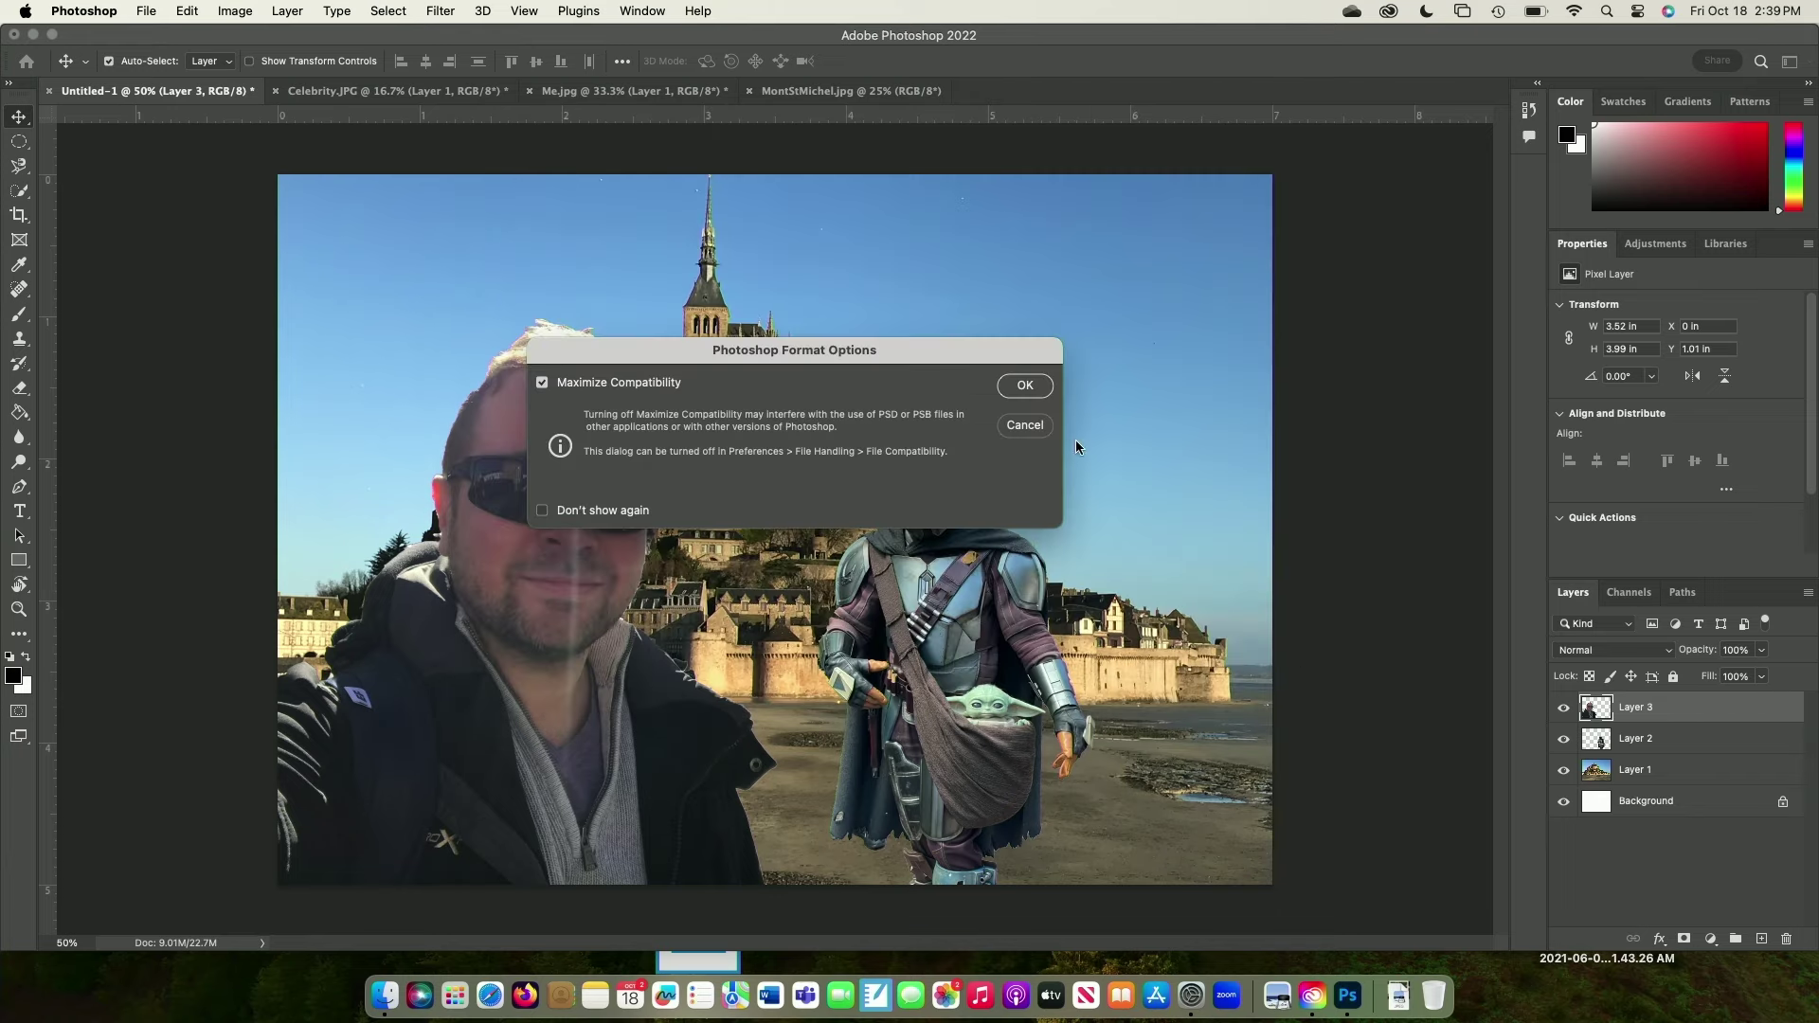
pyautogui.click(1025, 385)
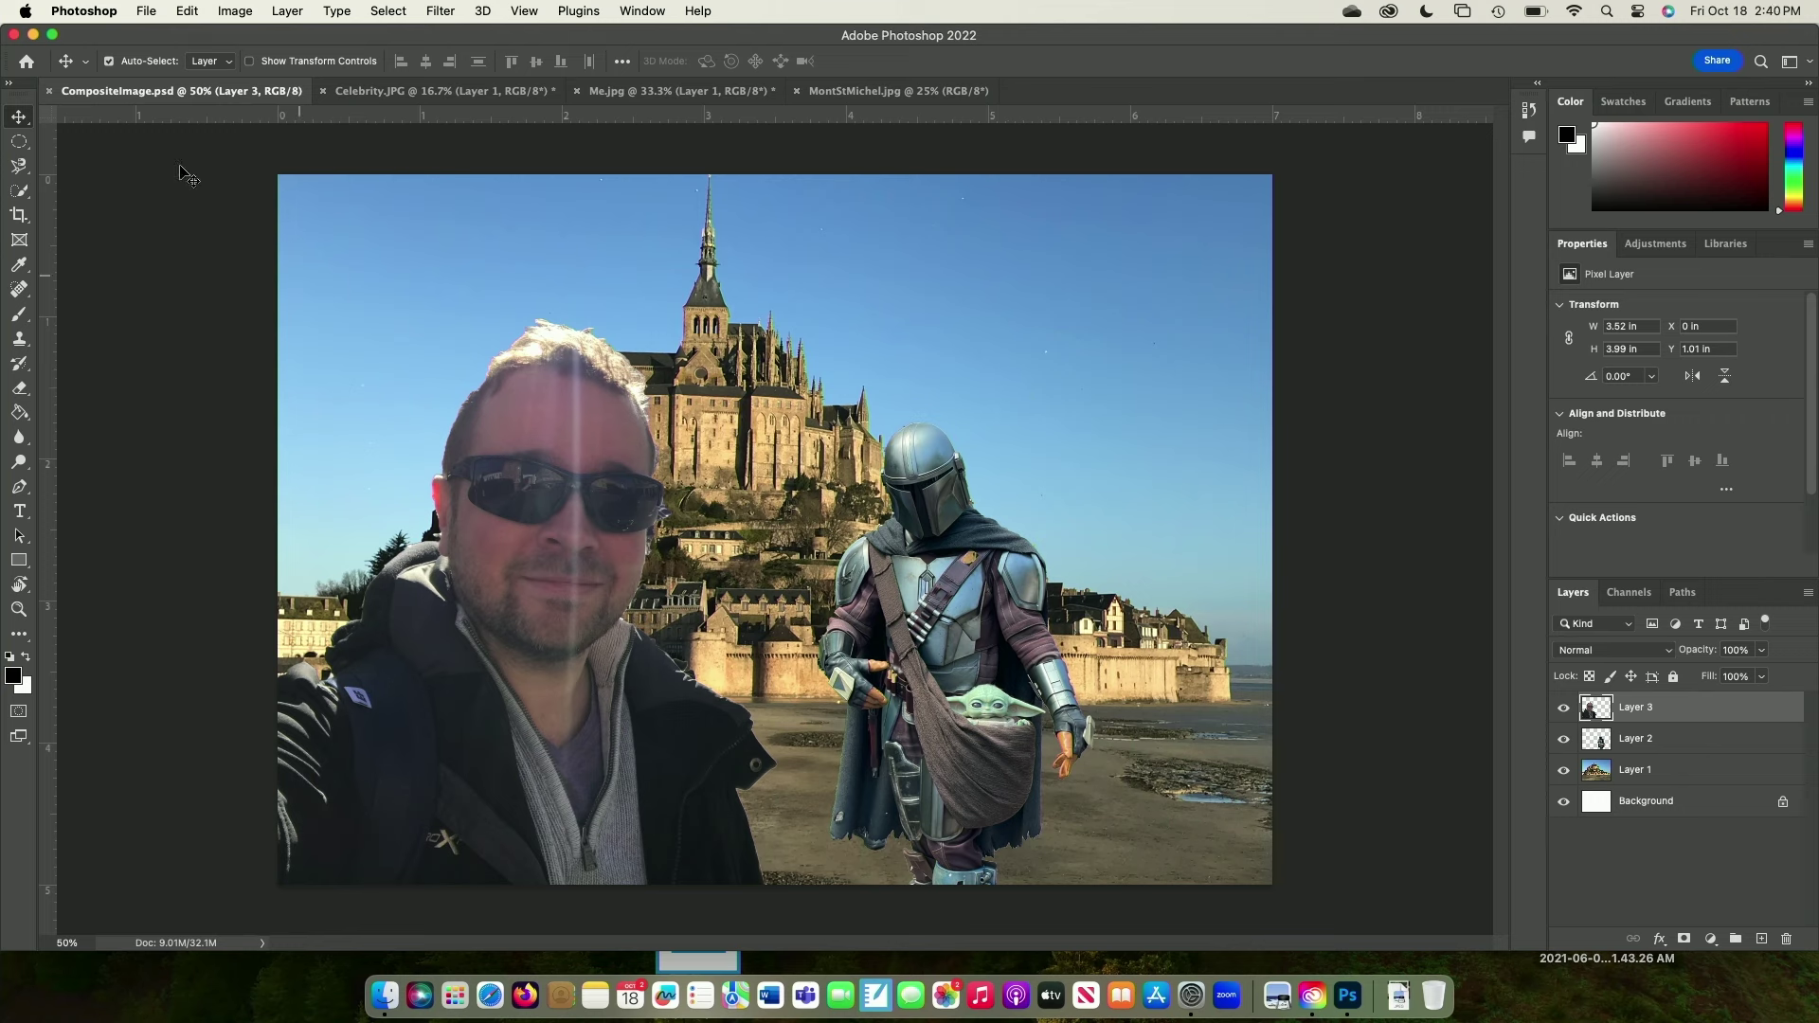
pyautogui.click(145, 9)
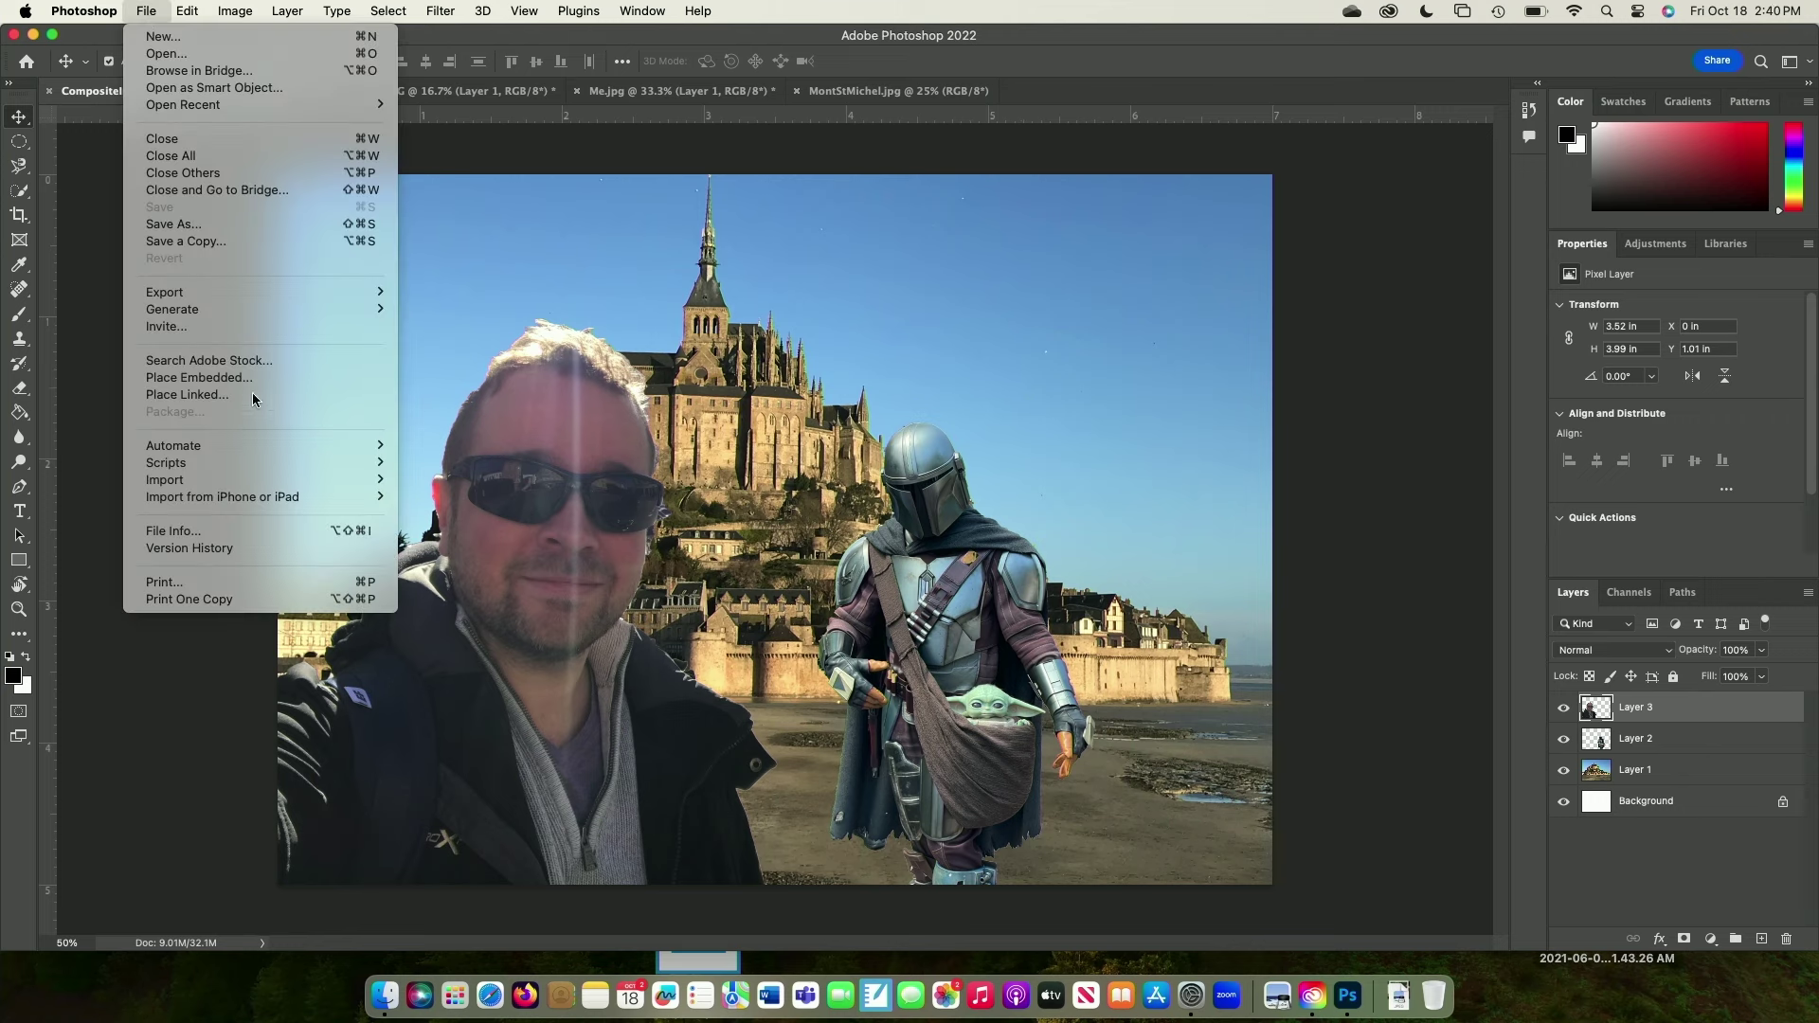
# Export the composite as a 2100 × 1500 JPG, CompositeImage.jpg, into the Exports folder
pyautogui.moveTo(251, 293)
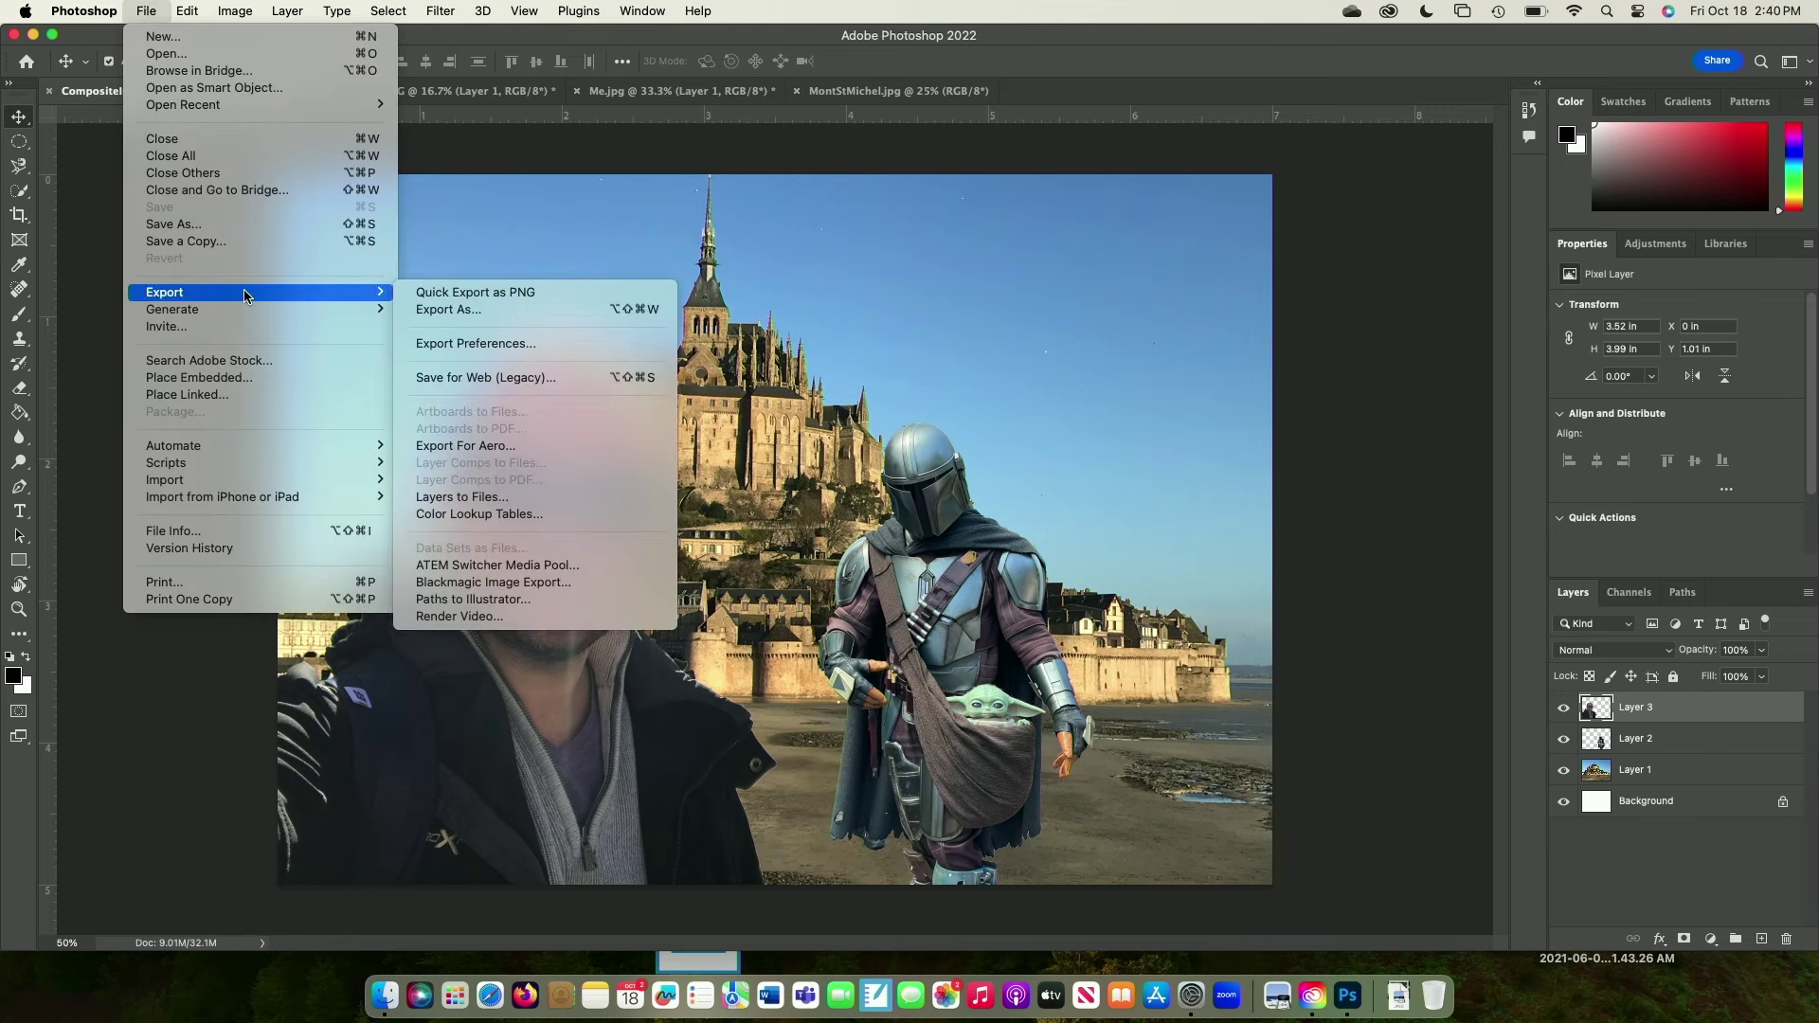
pyautogui.click(490, 312)
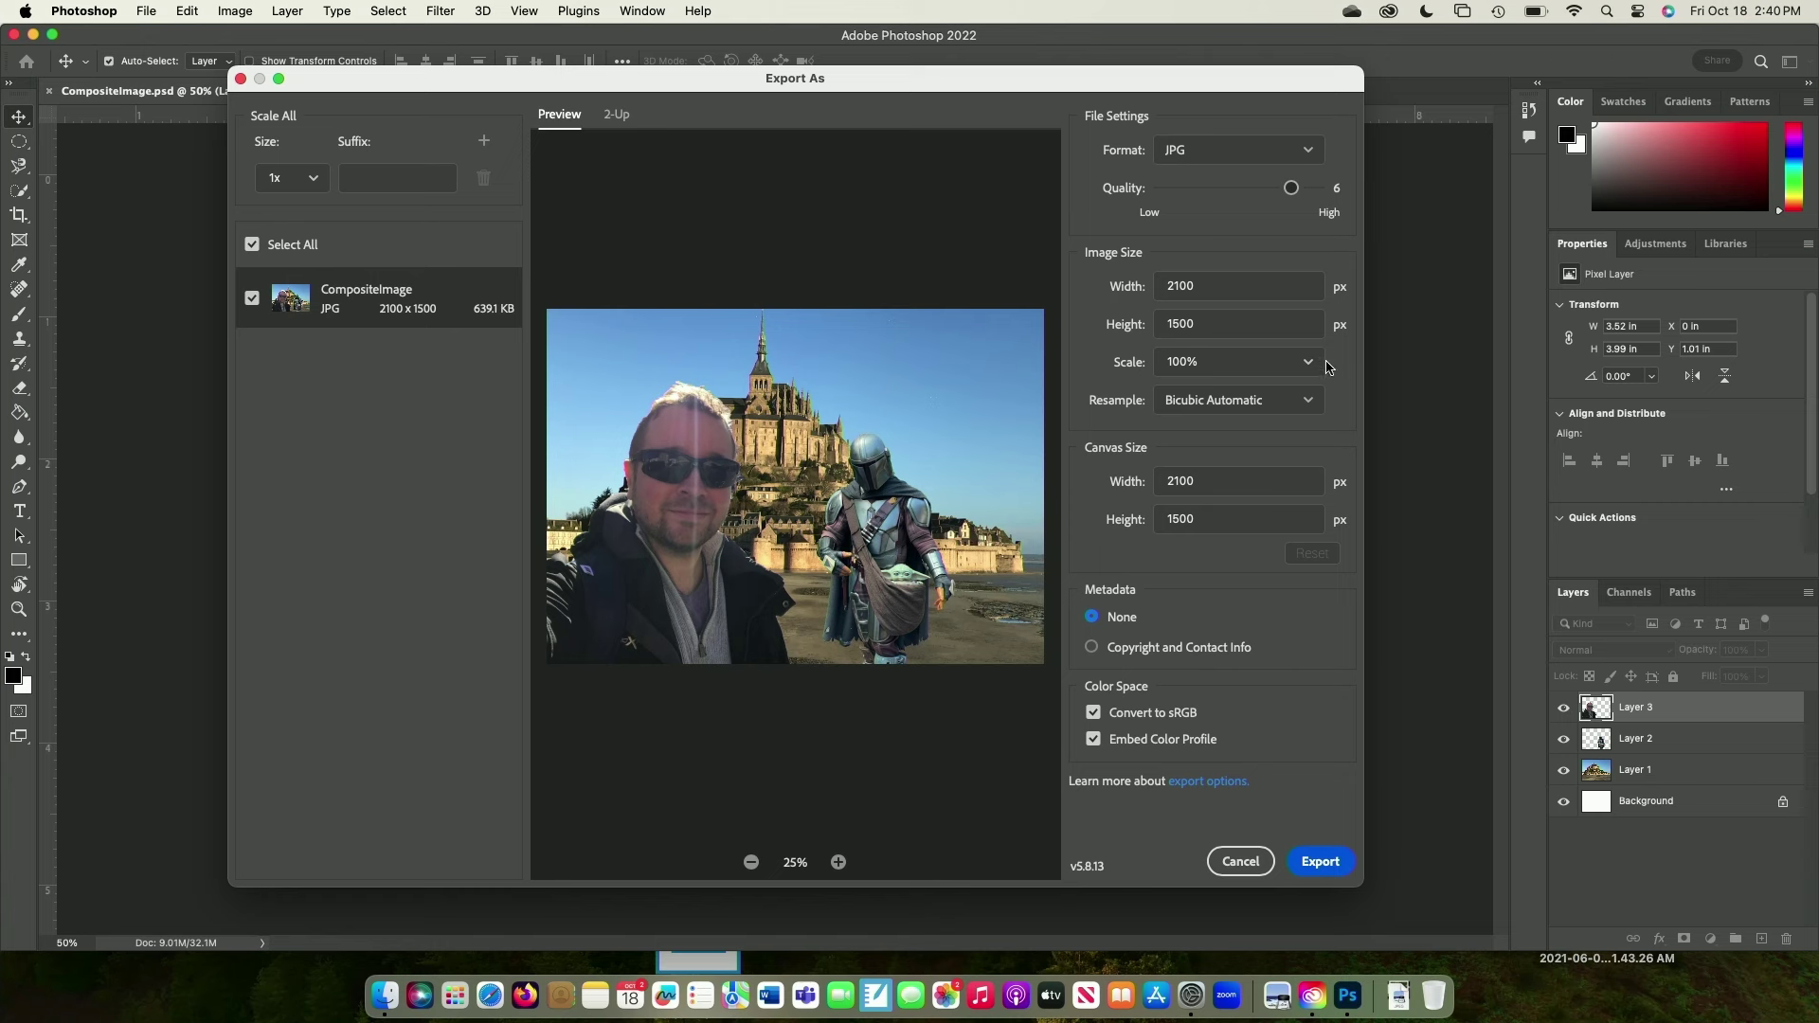
pyautogui.click(1324, 862)
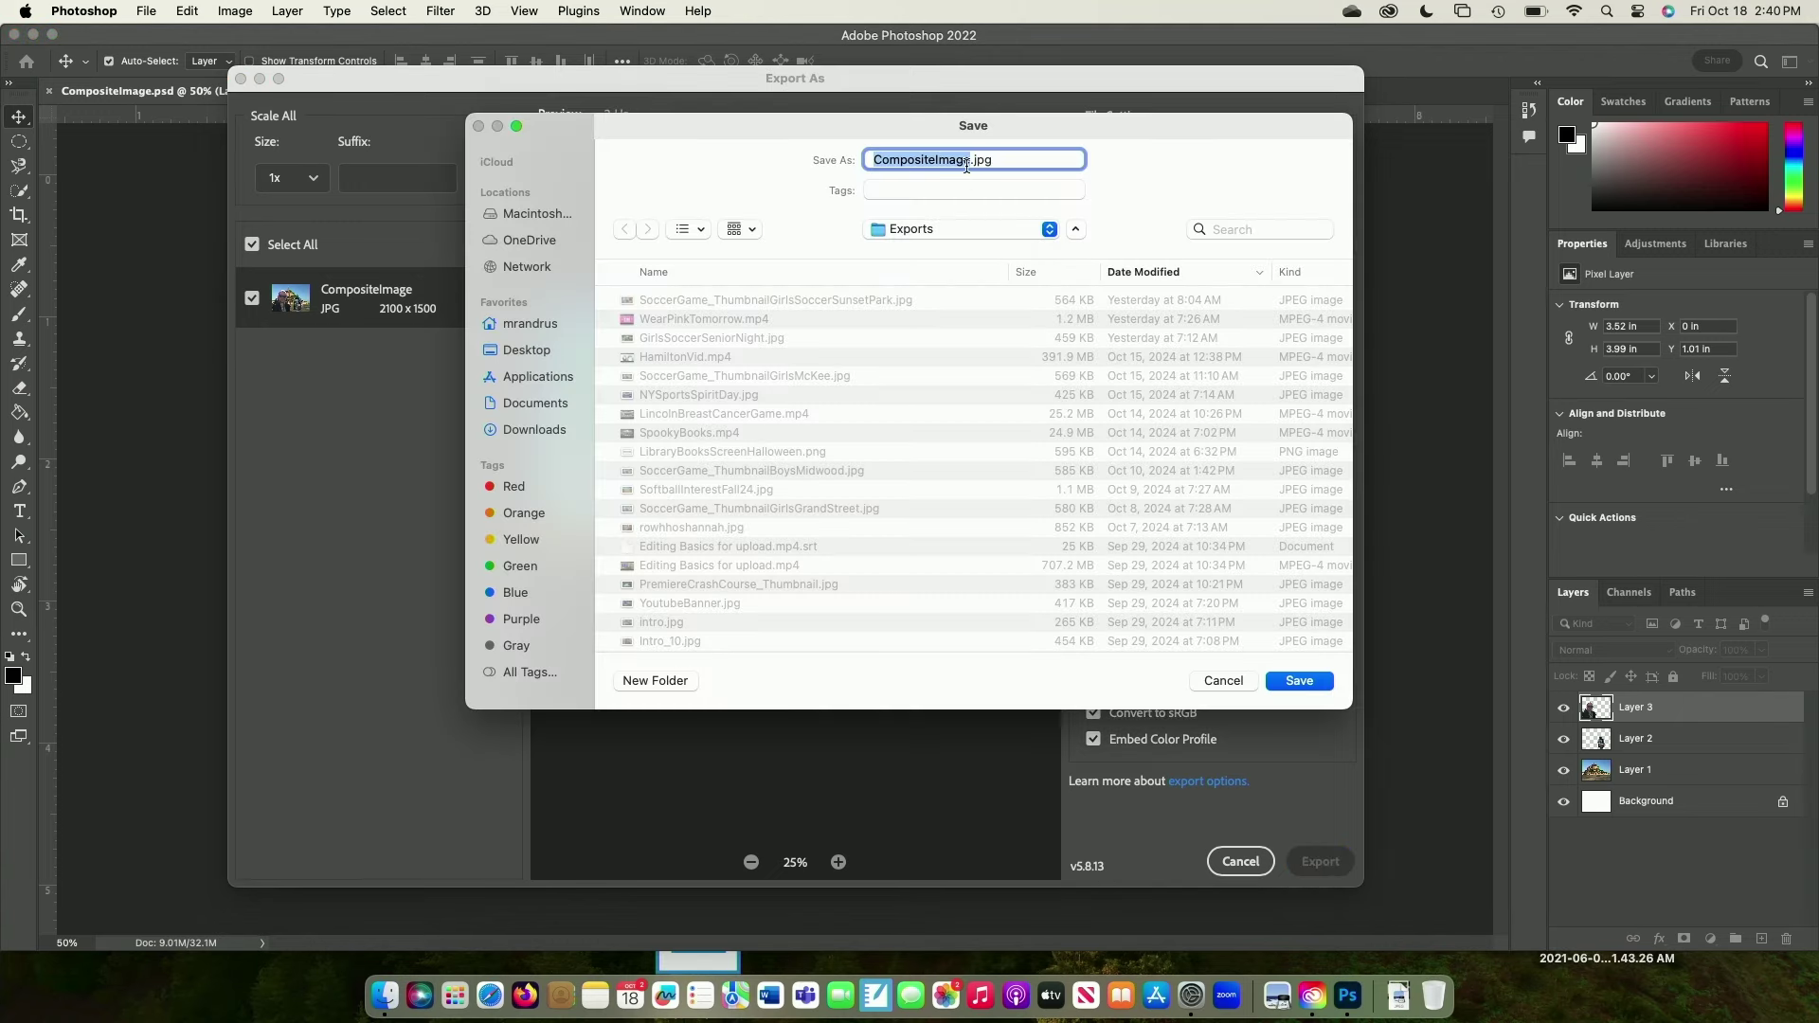
pyautogui.click(1297, 682)
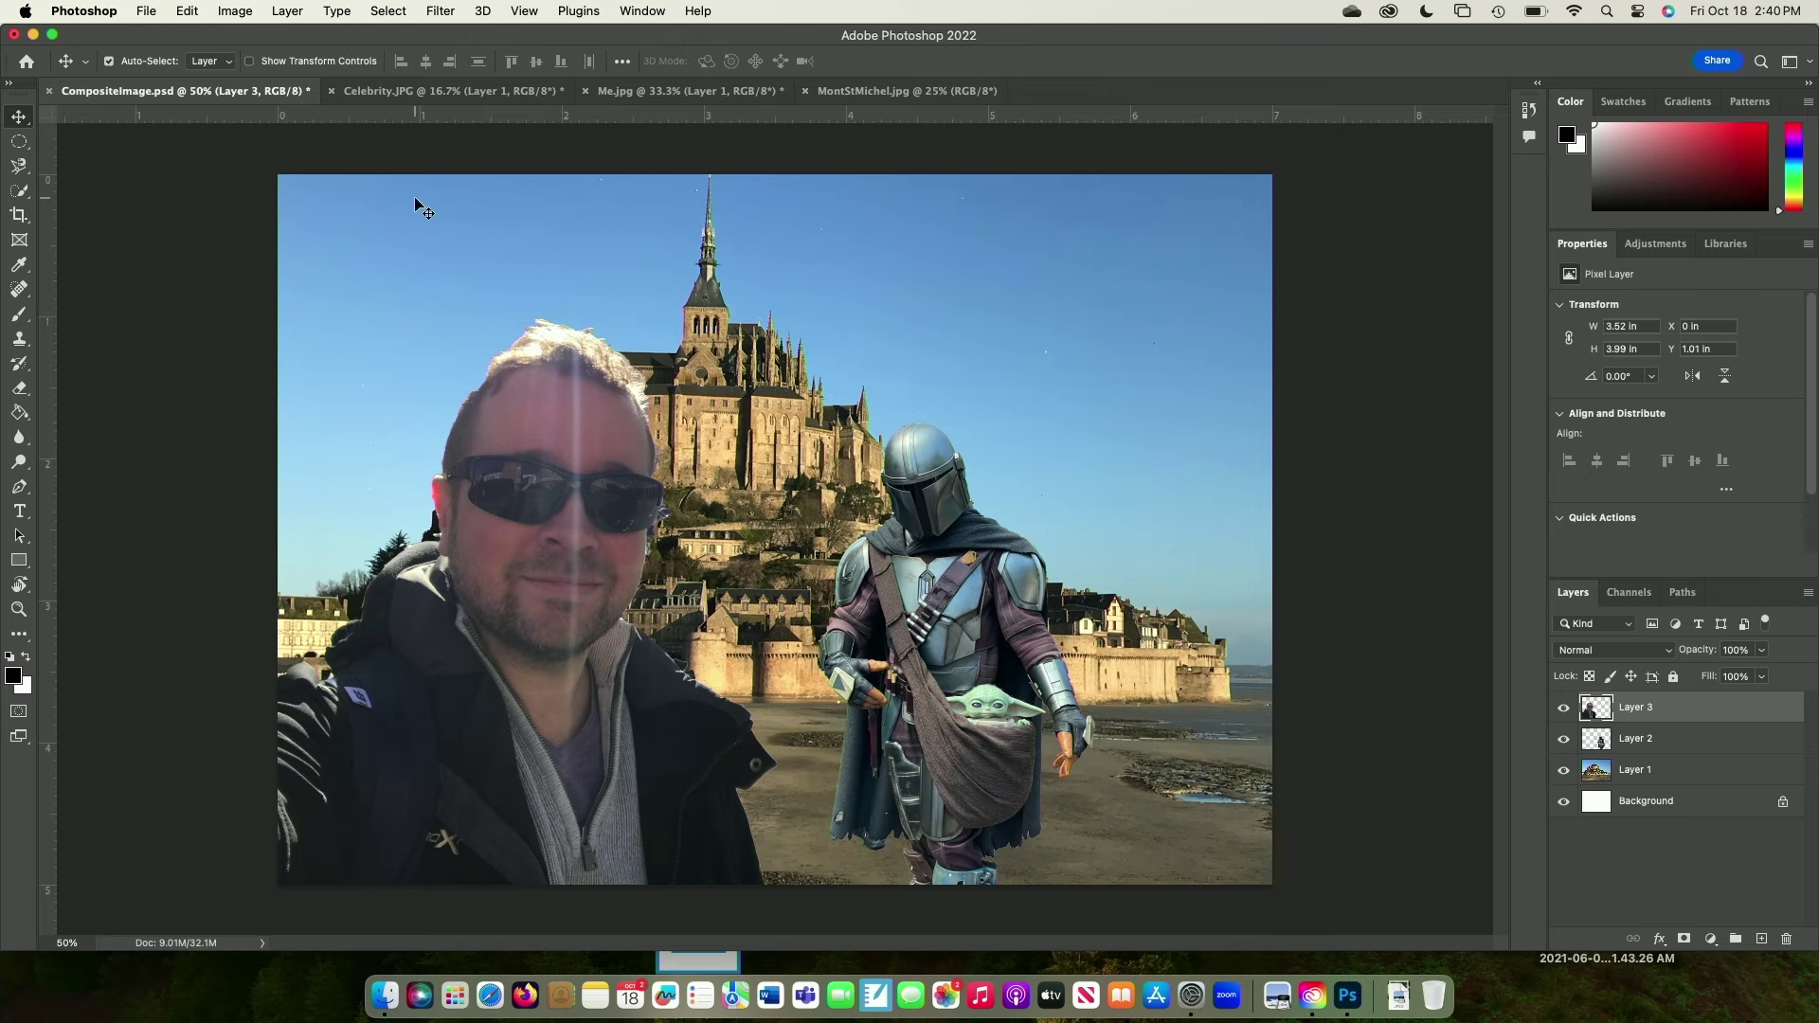
# Turn the street Background back on in Me.jpg and return to CompositeImage.psd
pyautogui.click(466, 101)
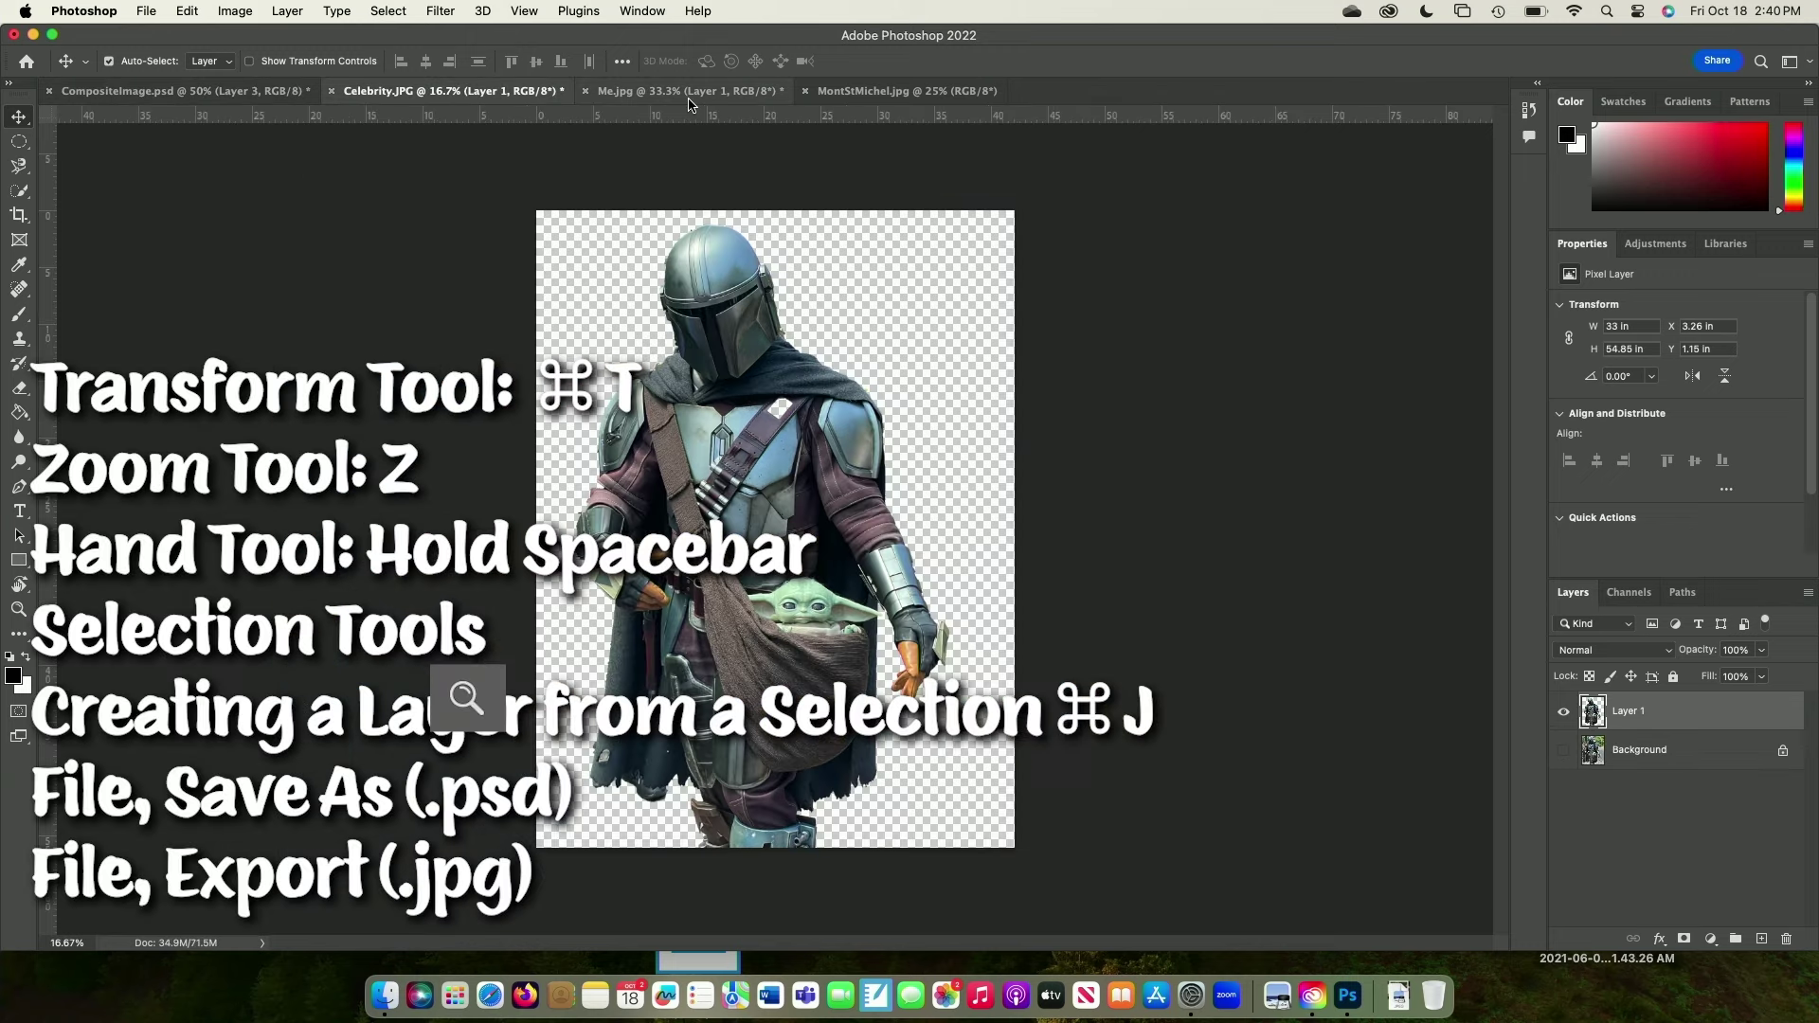
pyautogui.click(690, 91)
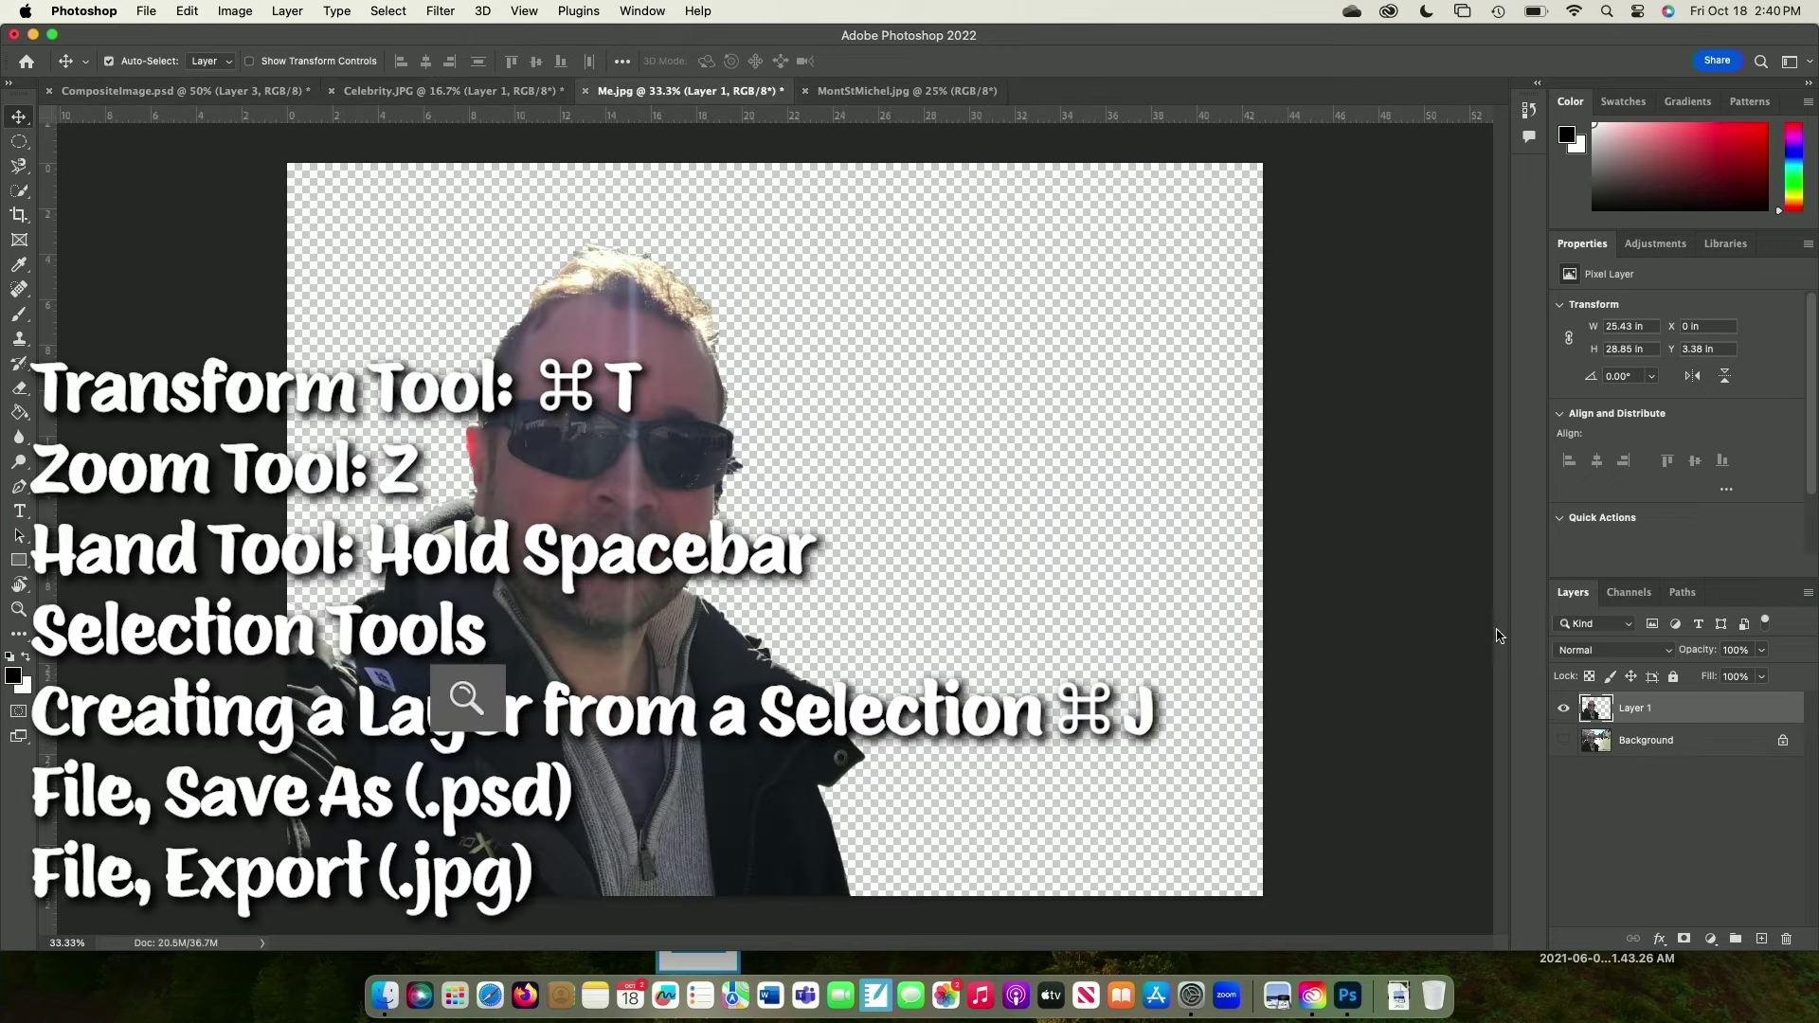
pyautogui.click(1564, 740)
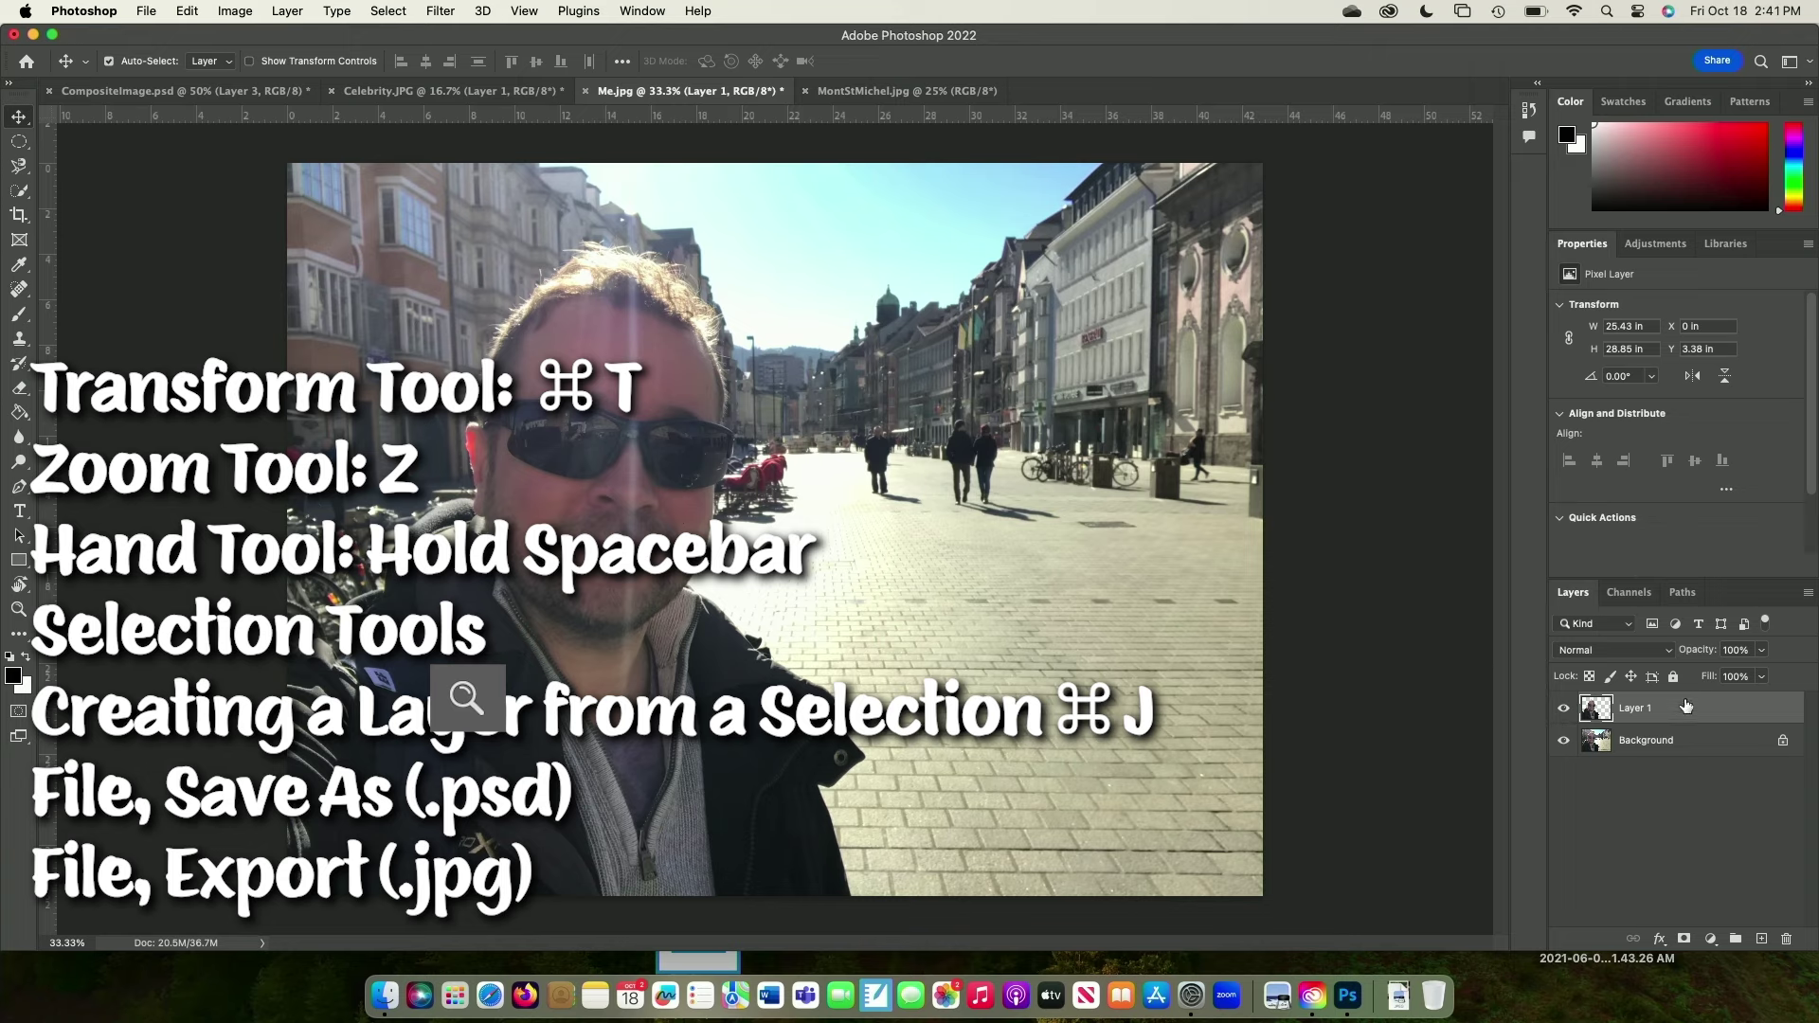
pyautogui.click(178, 92)
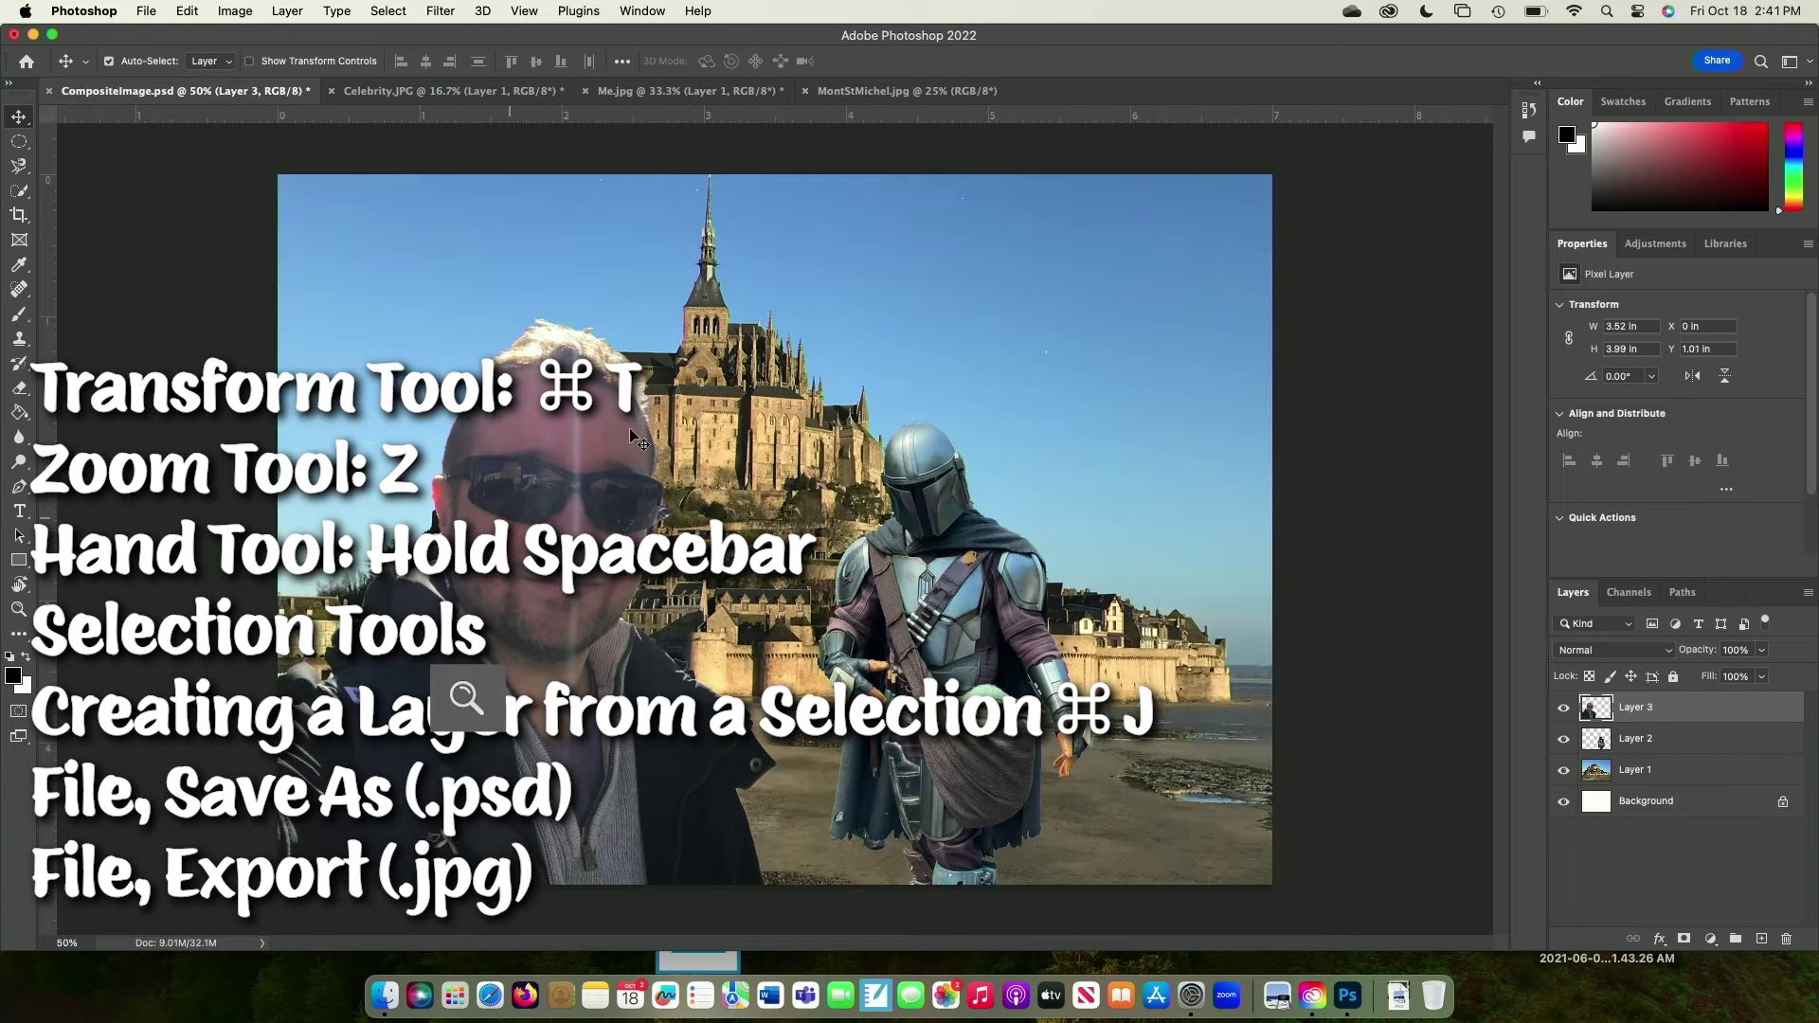